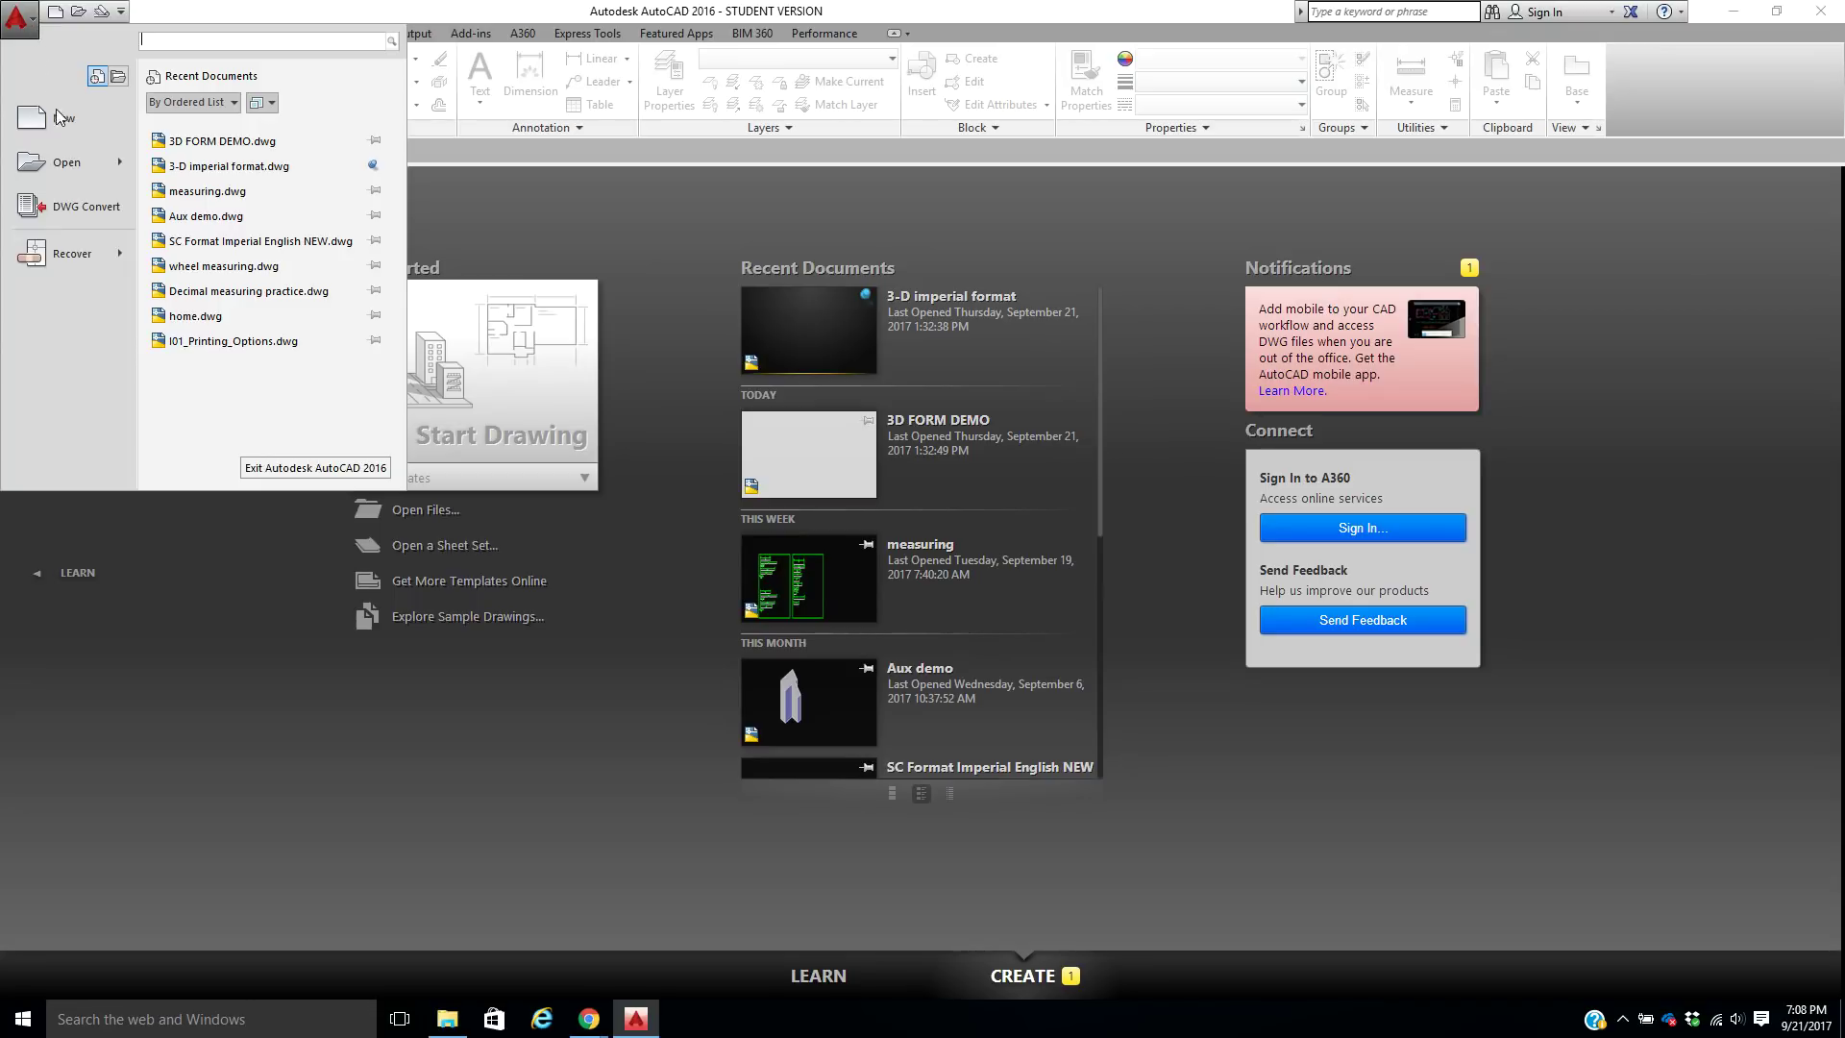
# Create a new drawing using Open with no Template - Imperial.
pyautogui.click(57, 115)
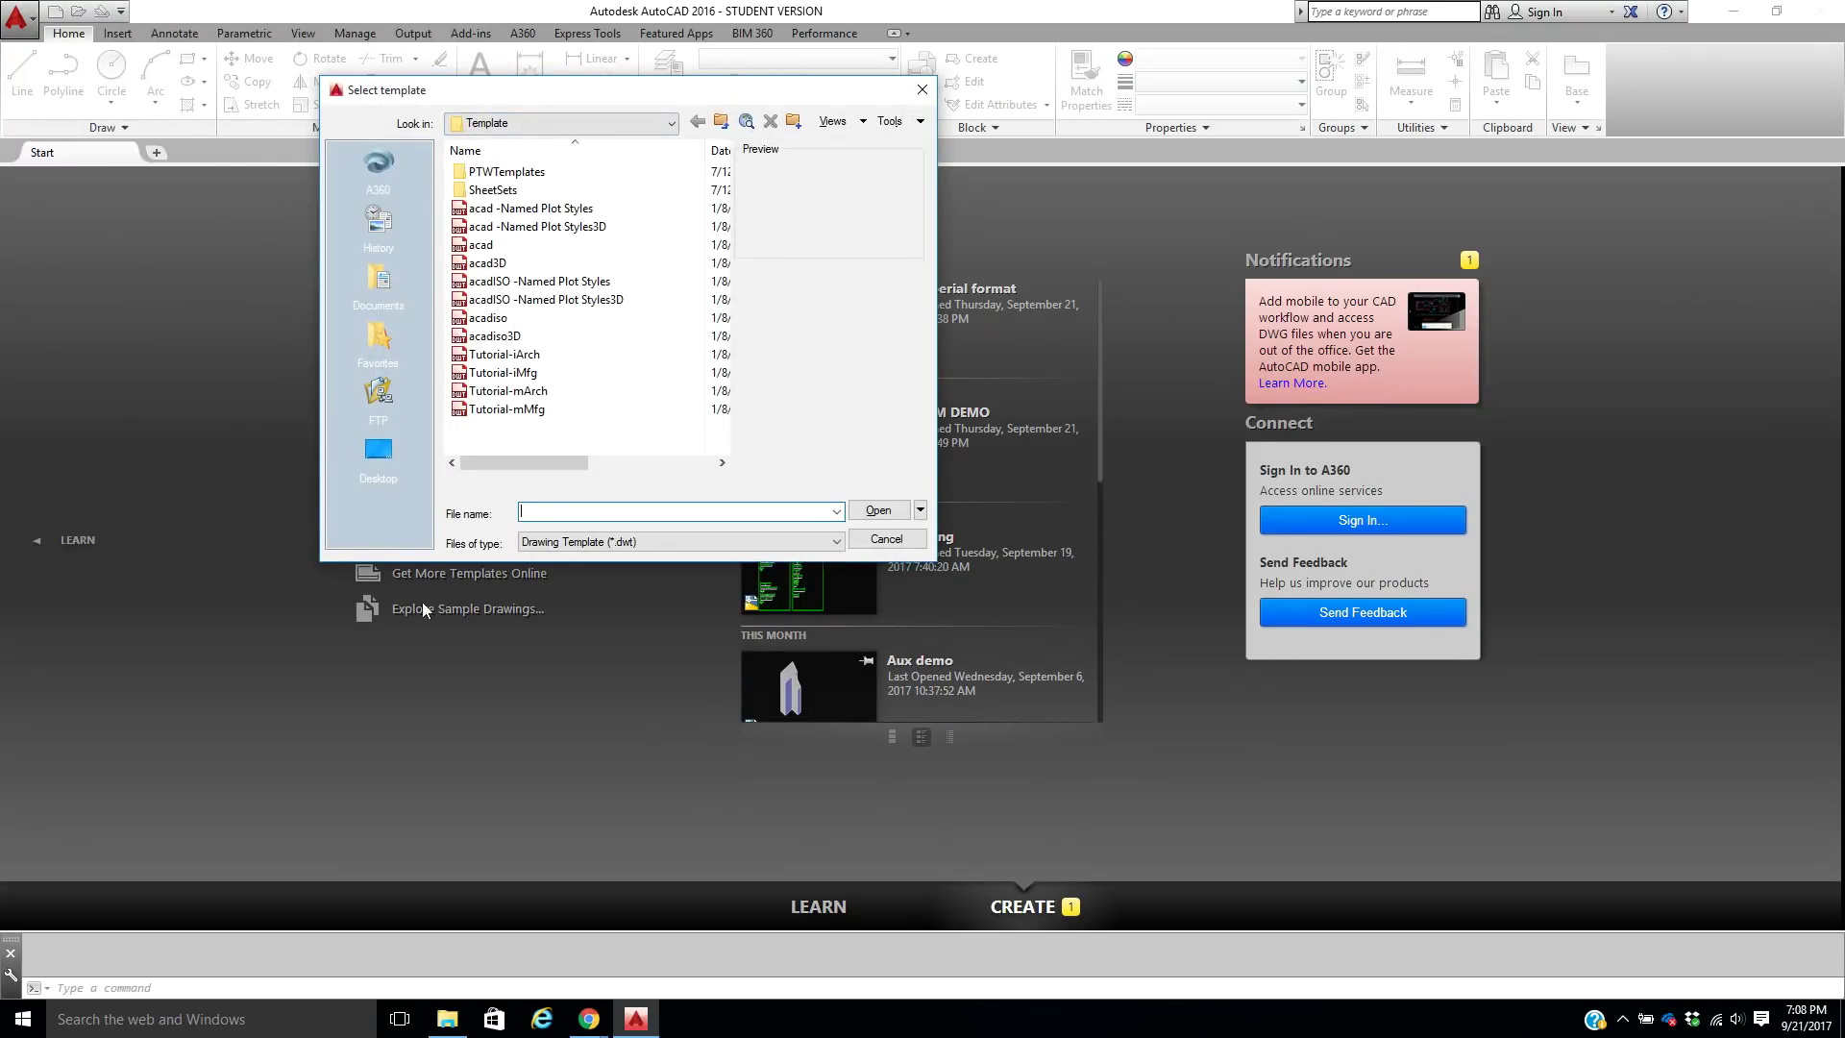
pyautogui.click(920, 512)
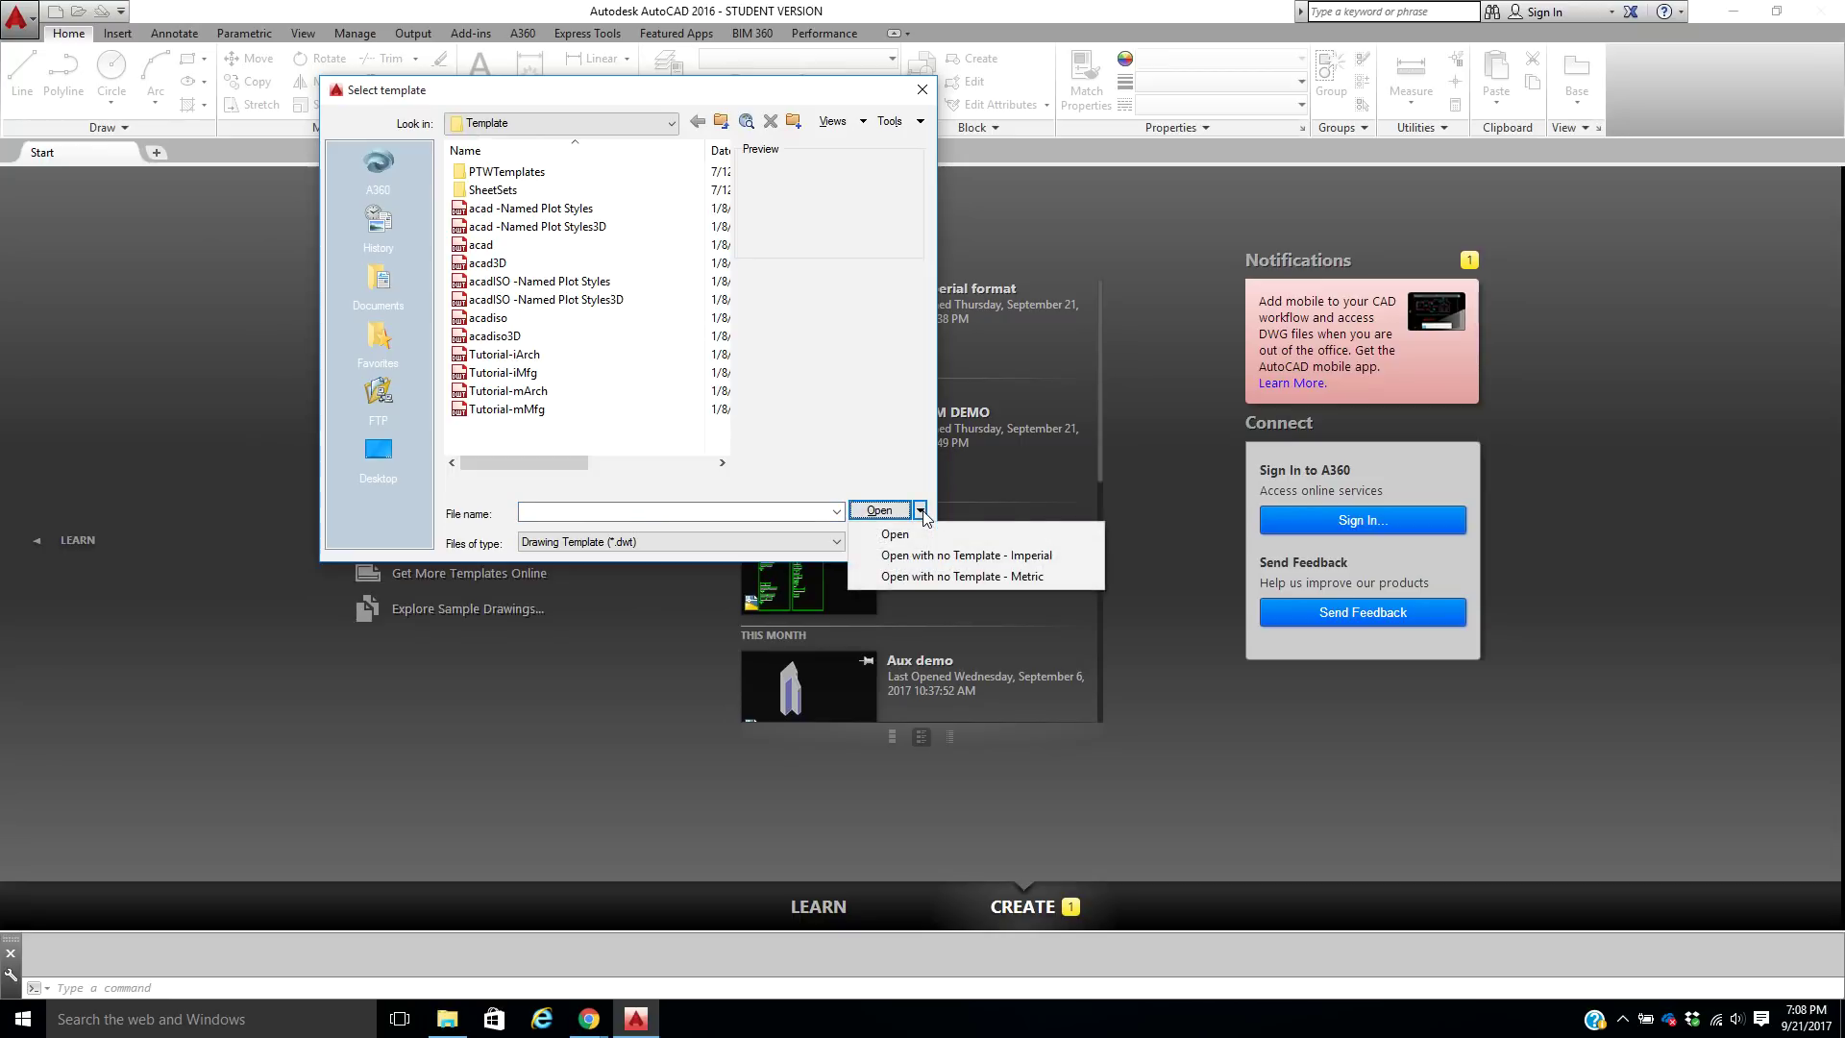
pyautogui.click(942, 557)
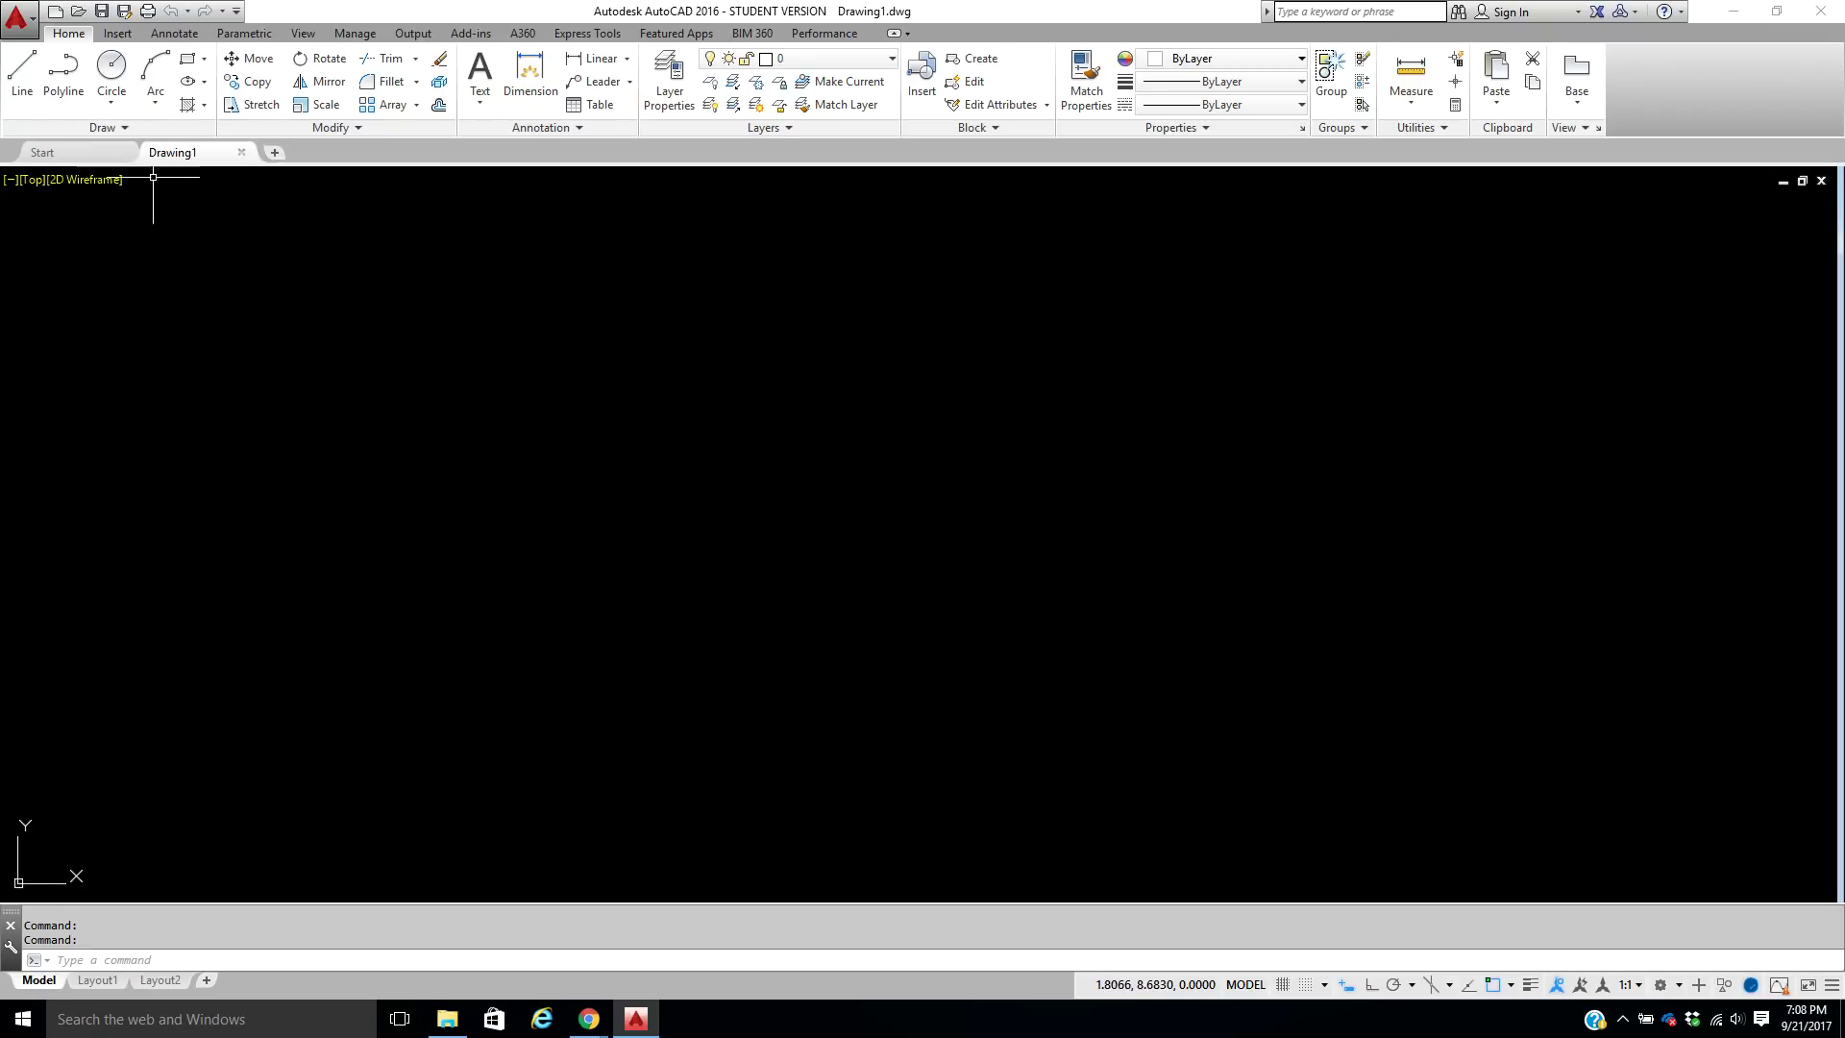
# Draw a wide 3-Point arc dipping across the middle and ending at the upper right.
pyautogui.click(153, 106)
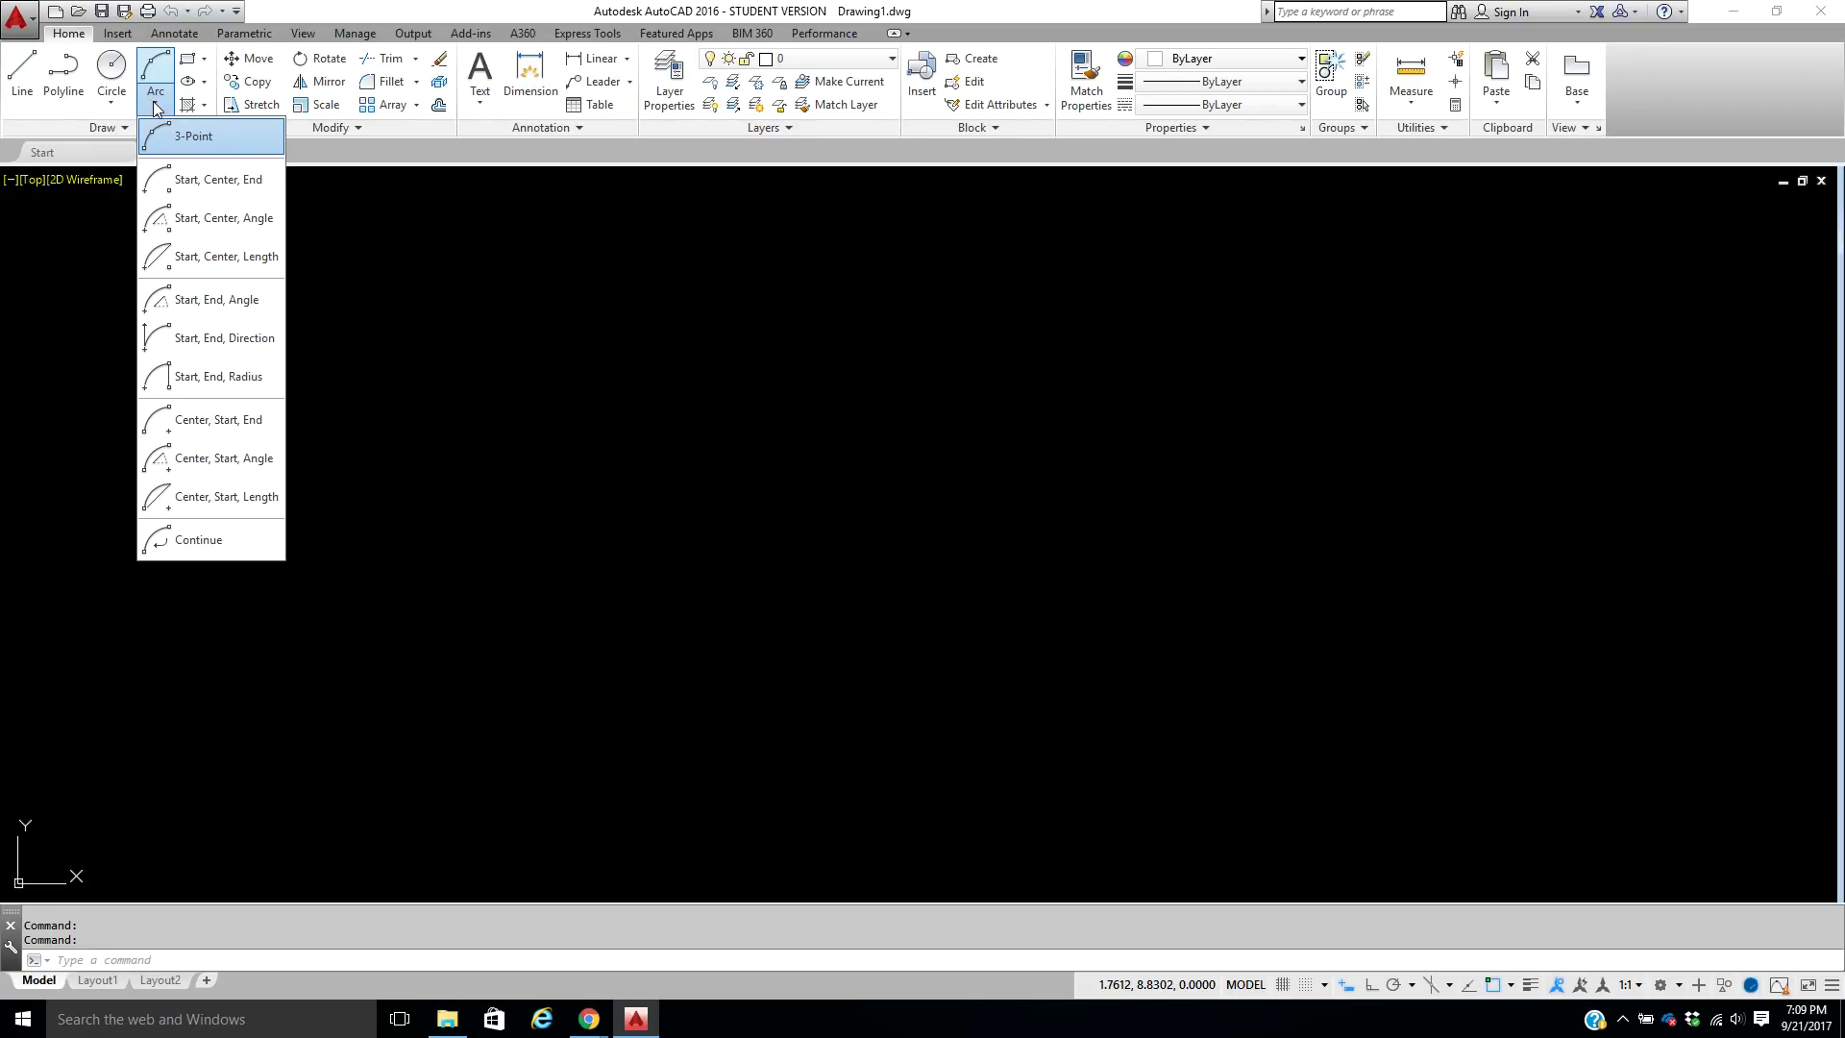
pyautogui.press('Escape')
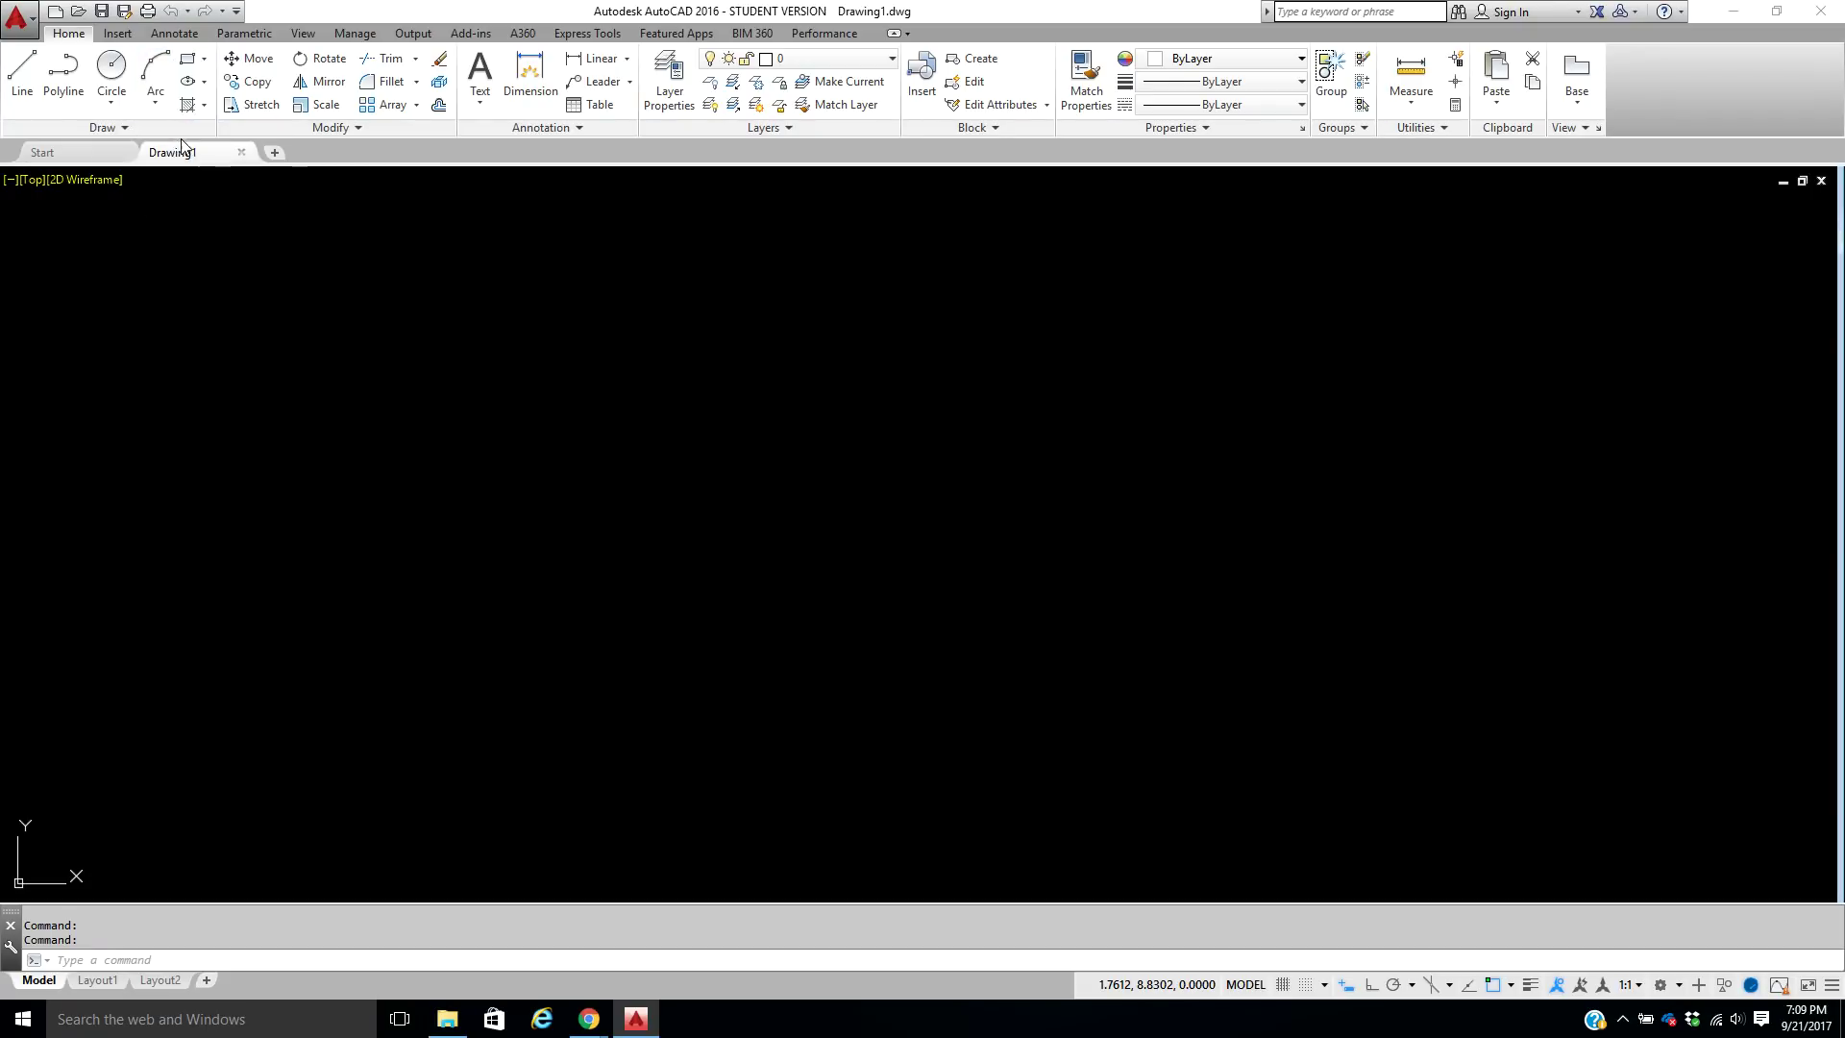
pyautogui.click(532, 459)
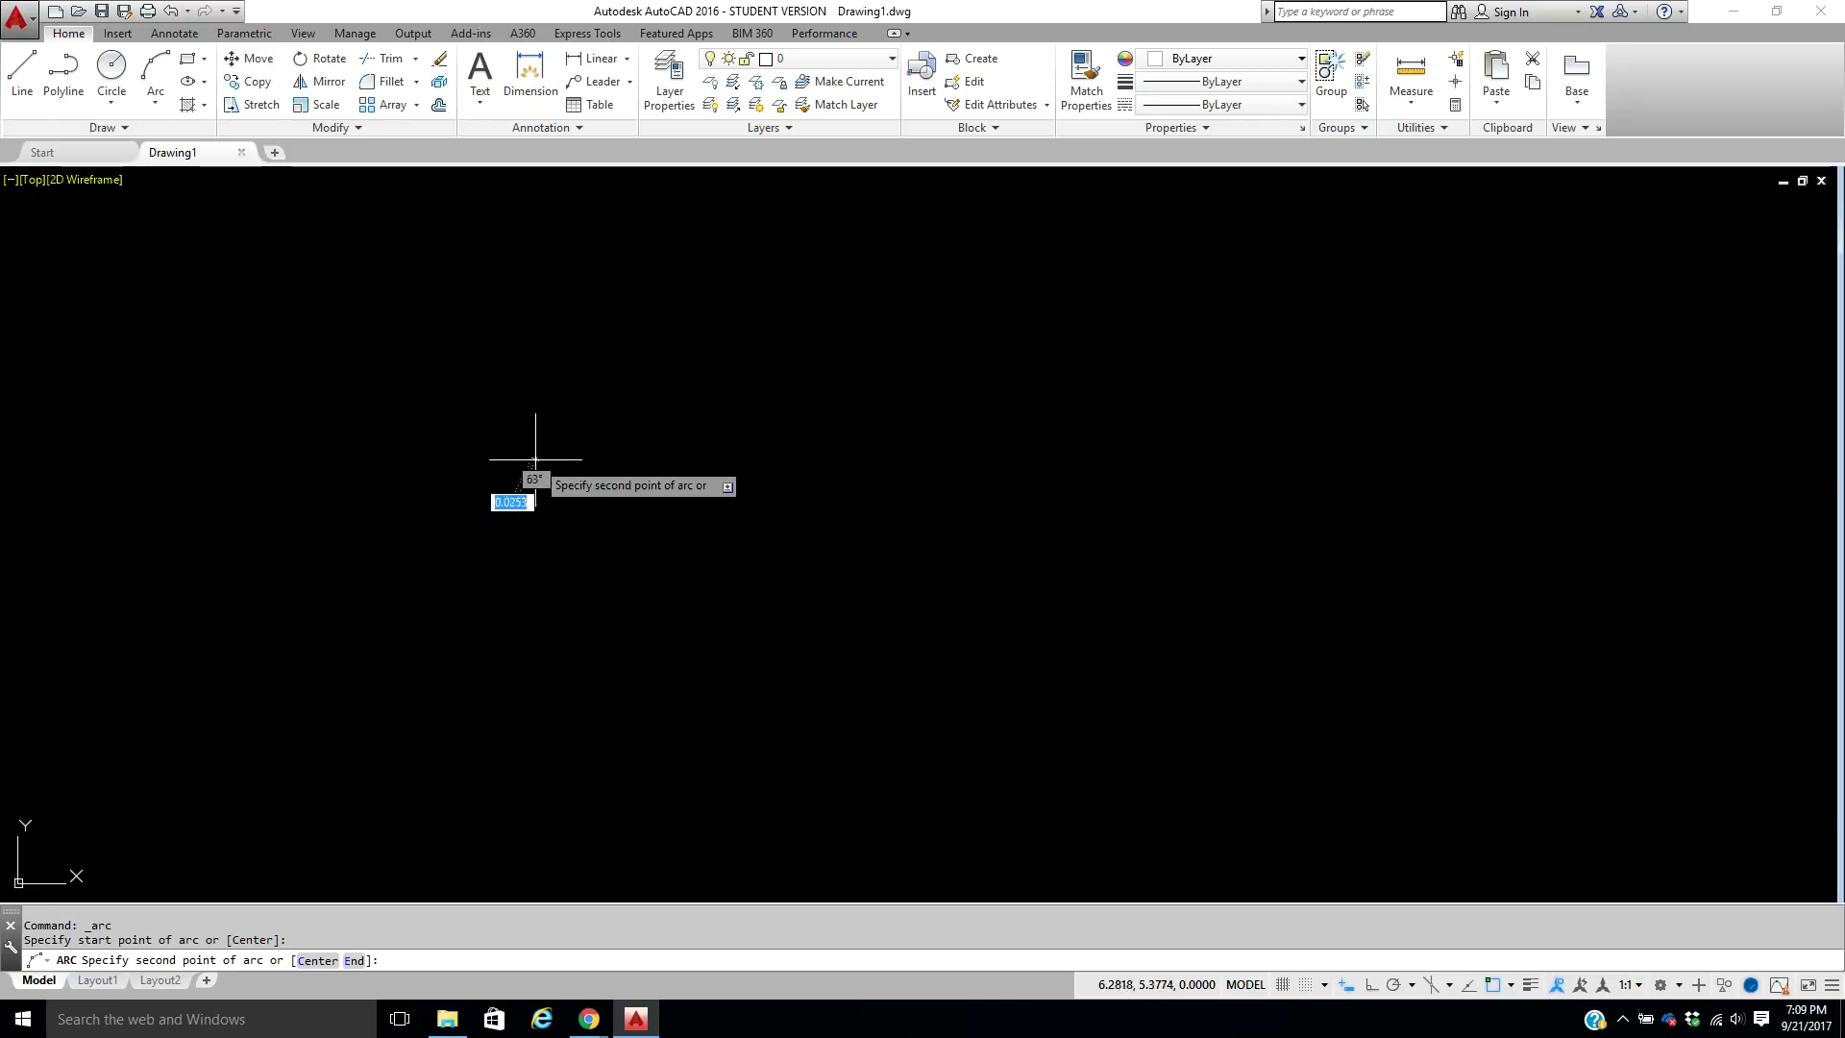
pyautogui.click(793, 552)
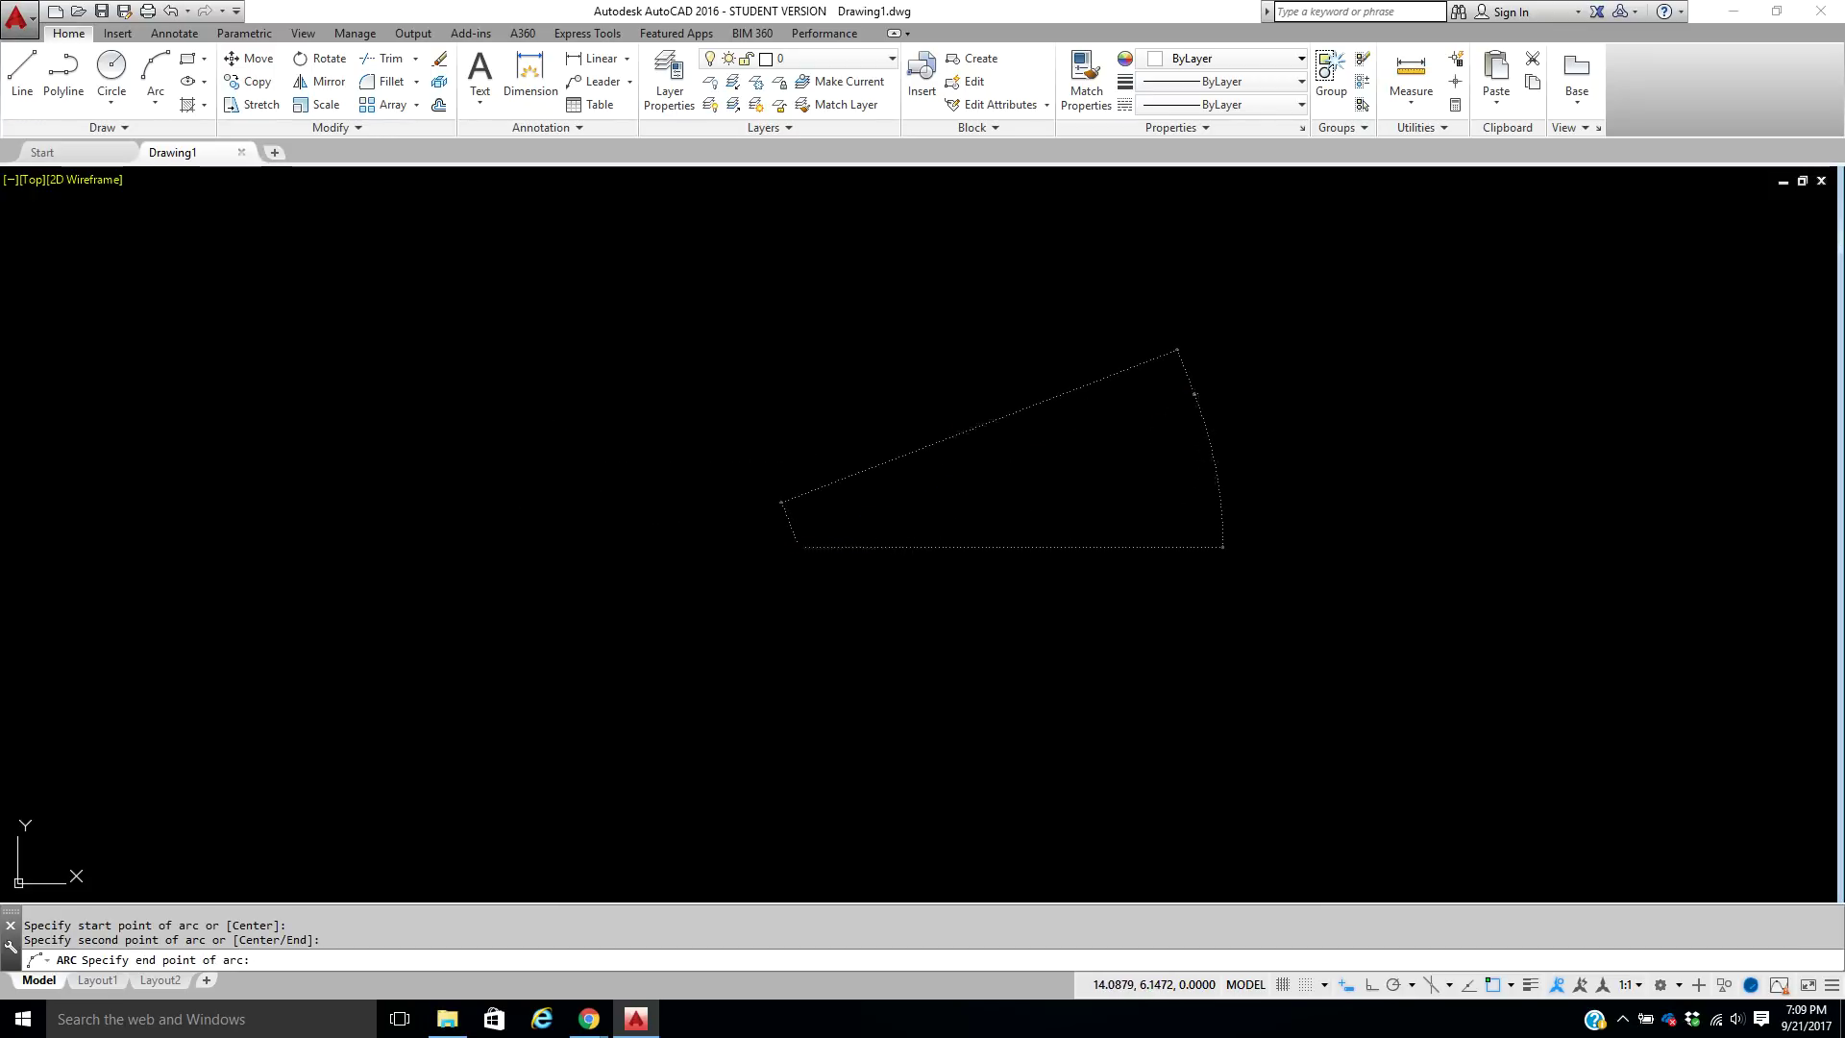
pyautogui.click(1195, 394)
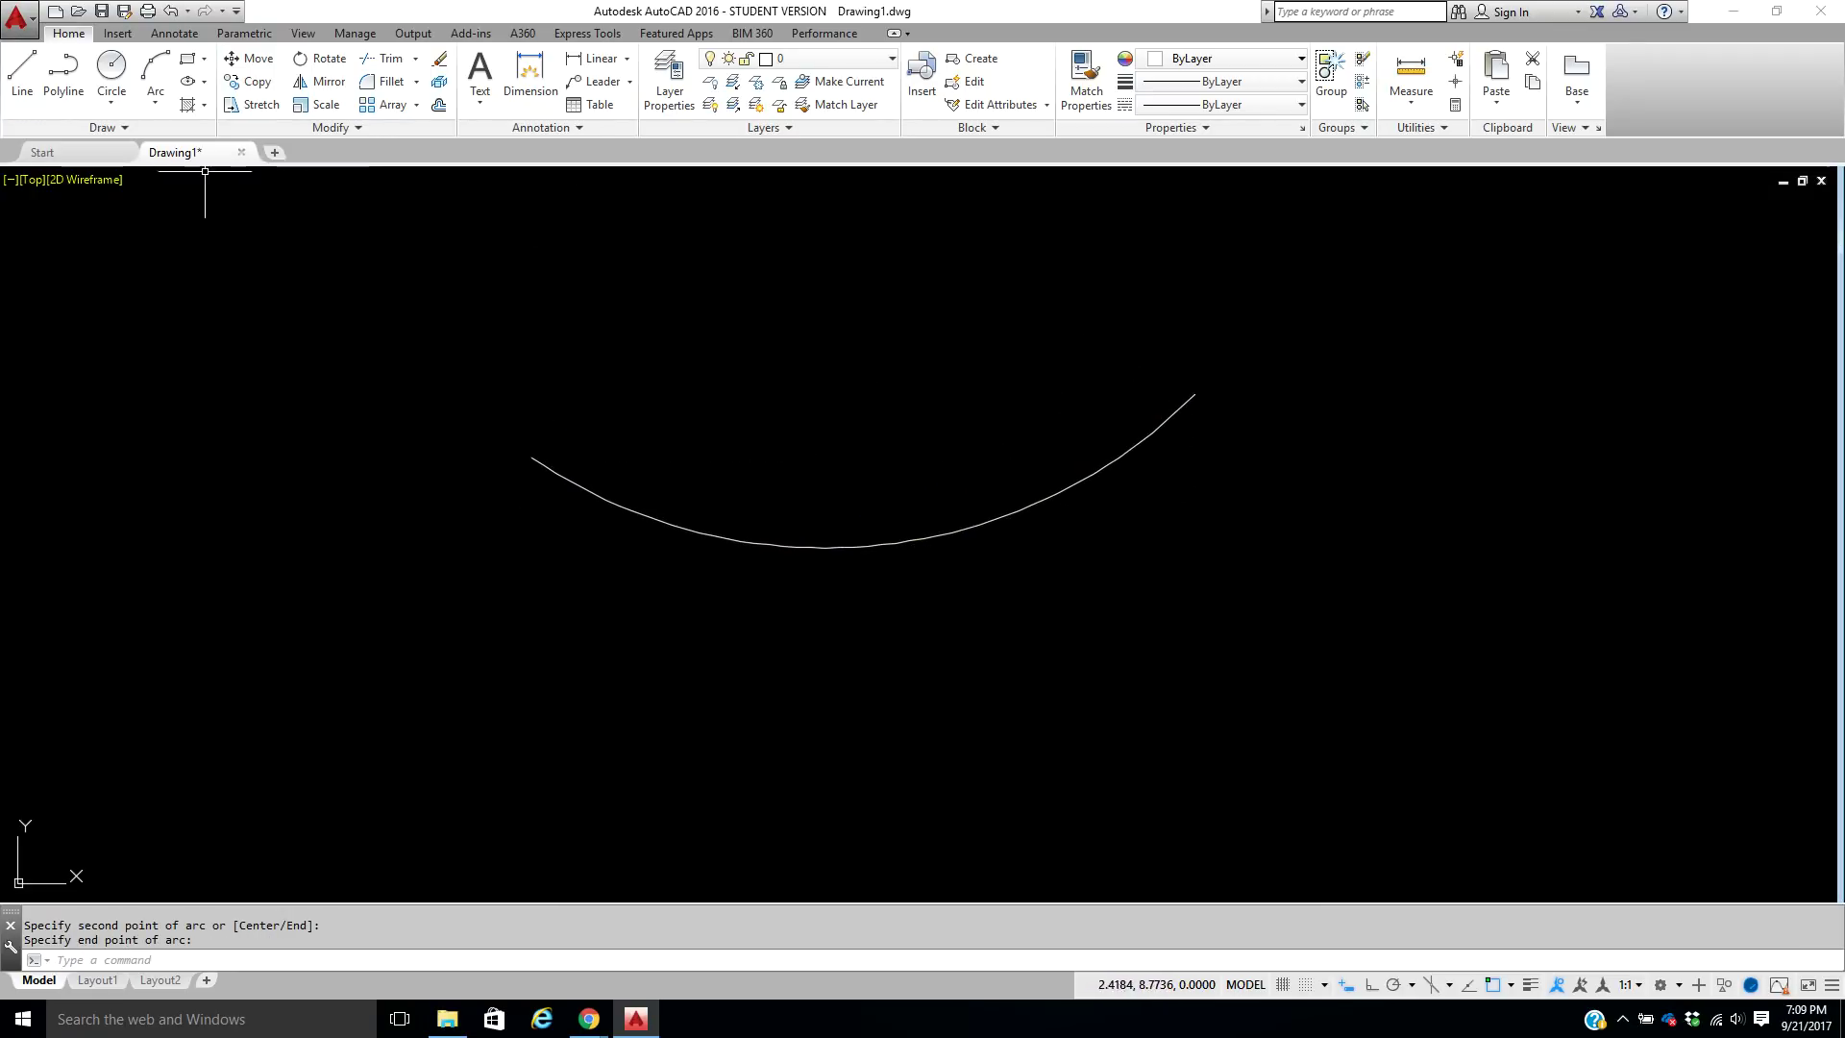
pyautogui.click(159, 102)
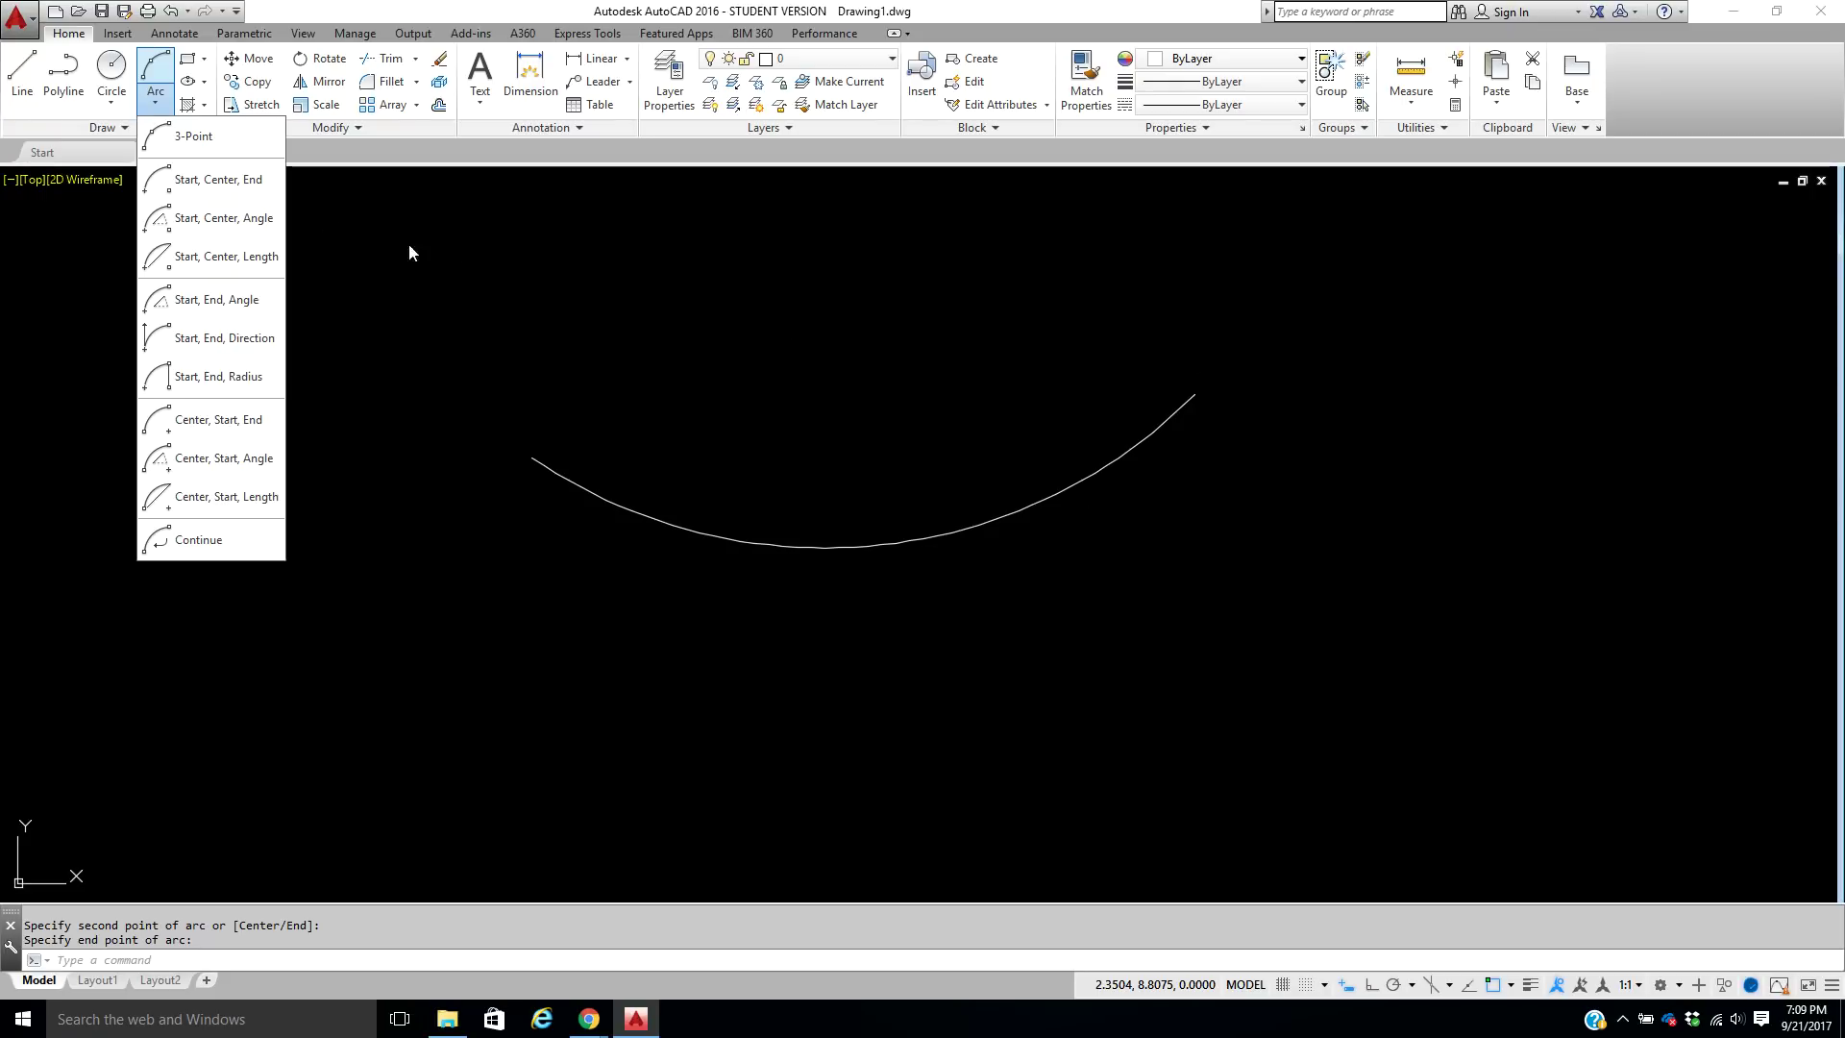
# Draw a short Start, Center, End arc above the left end of the first arc.
pyautogui.click(213, 186)
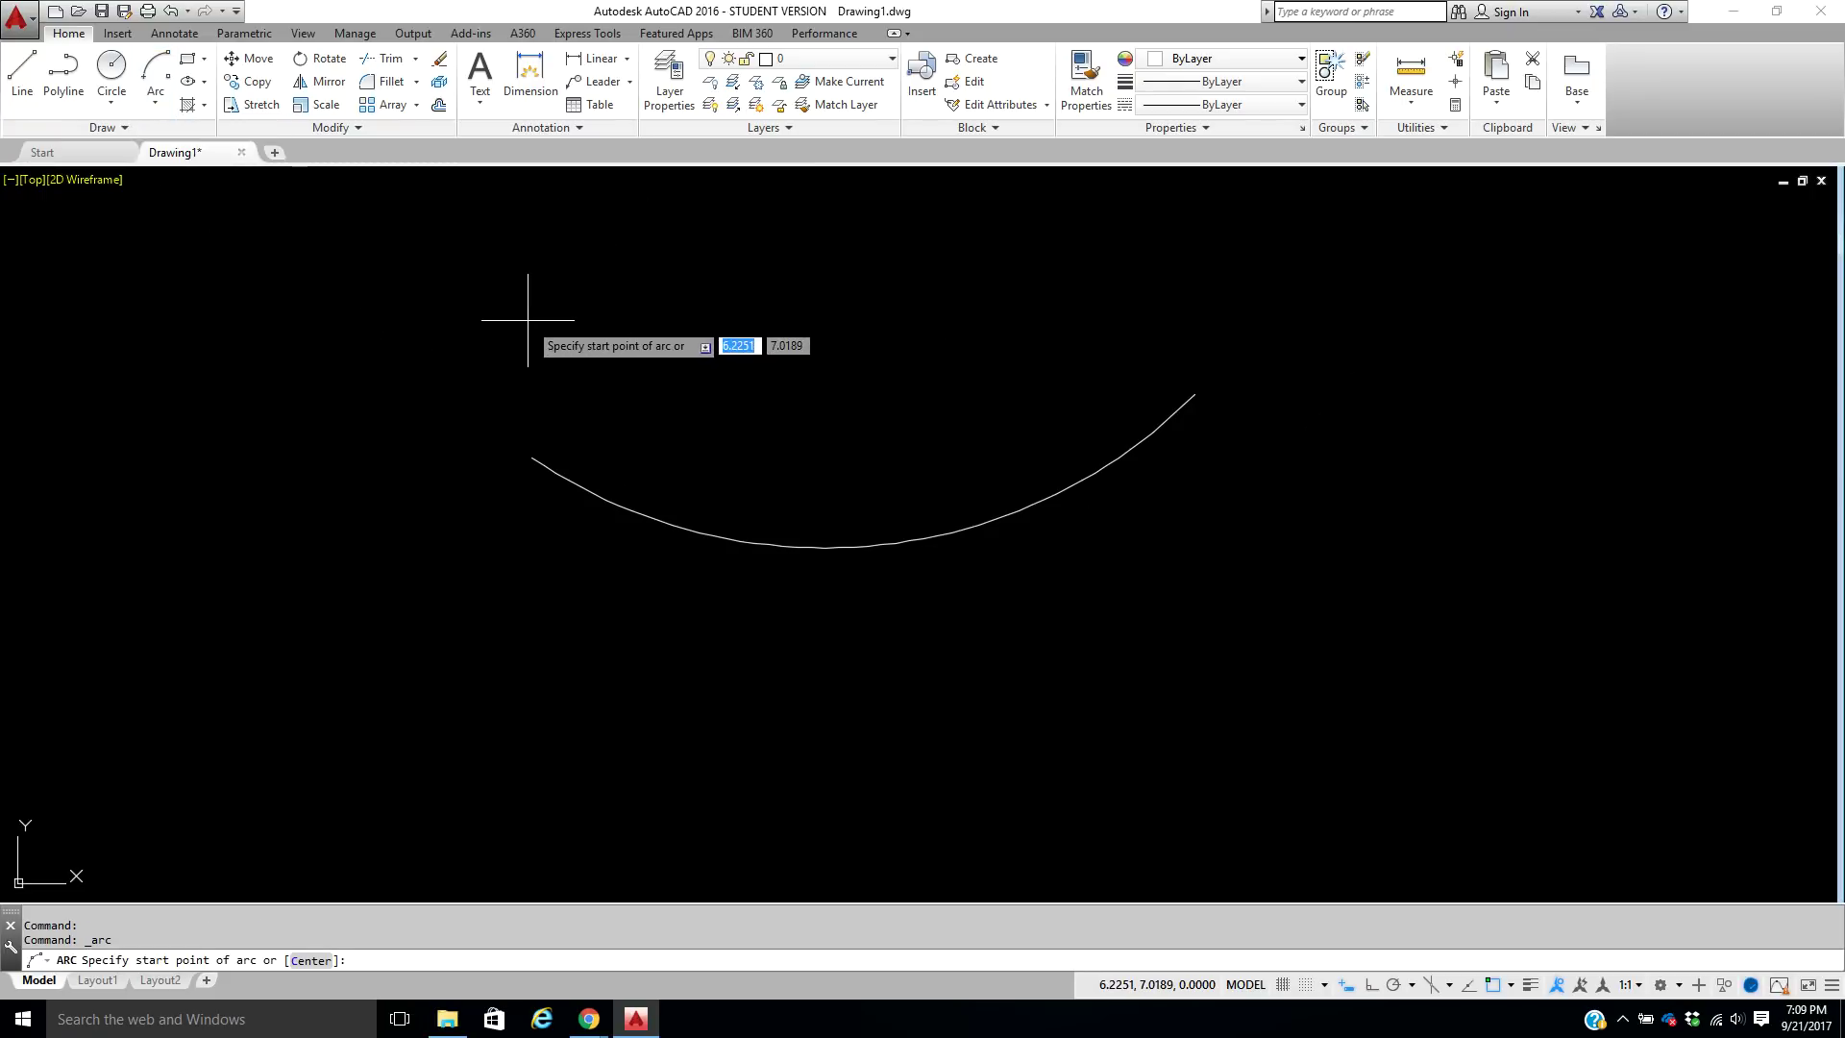
pyautogui.click(527, 320)
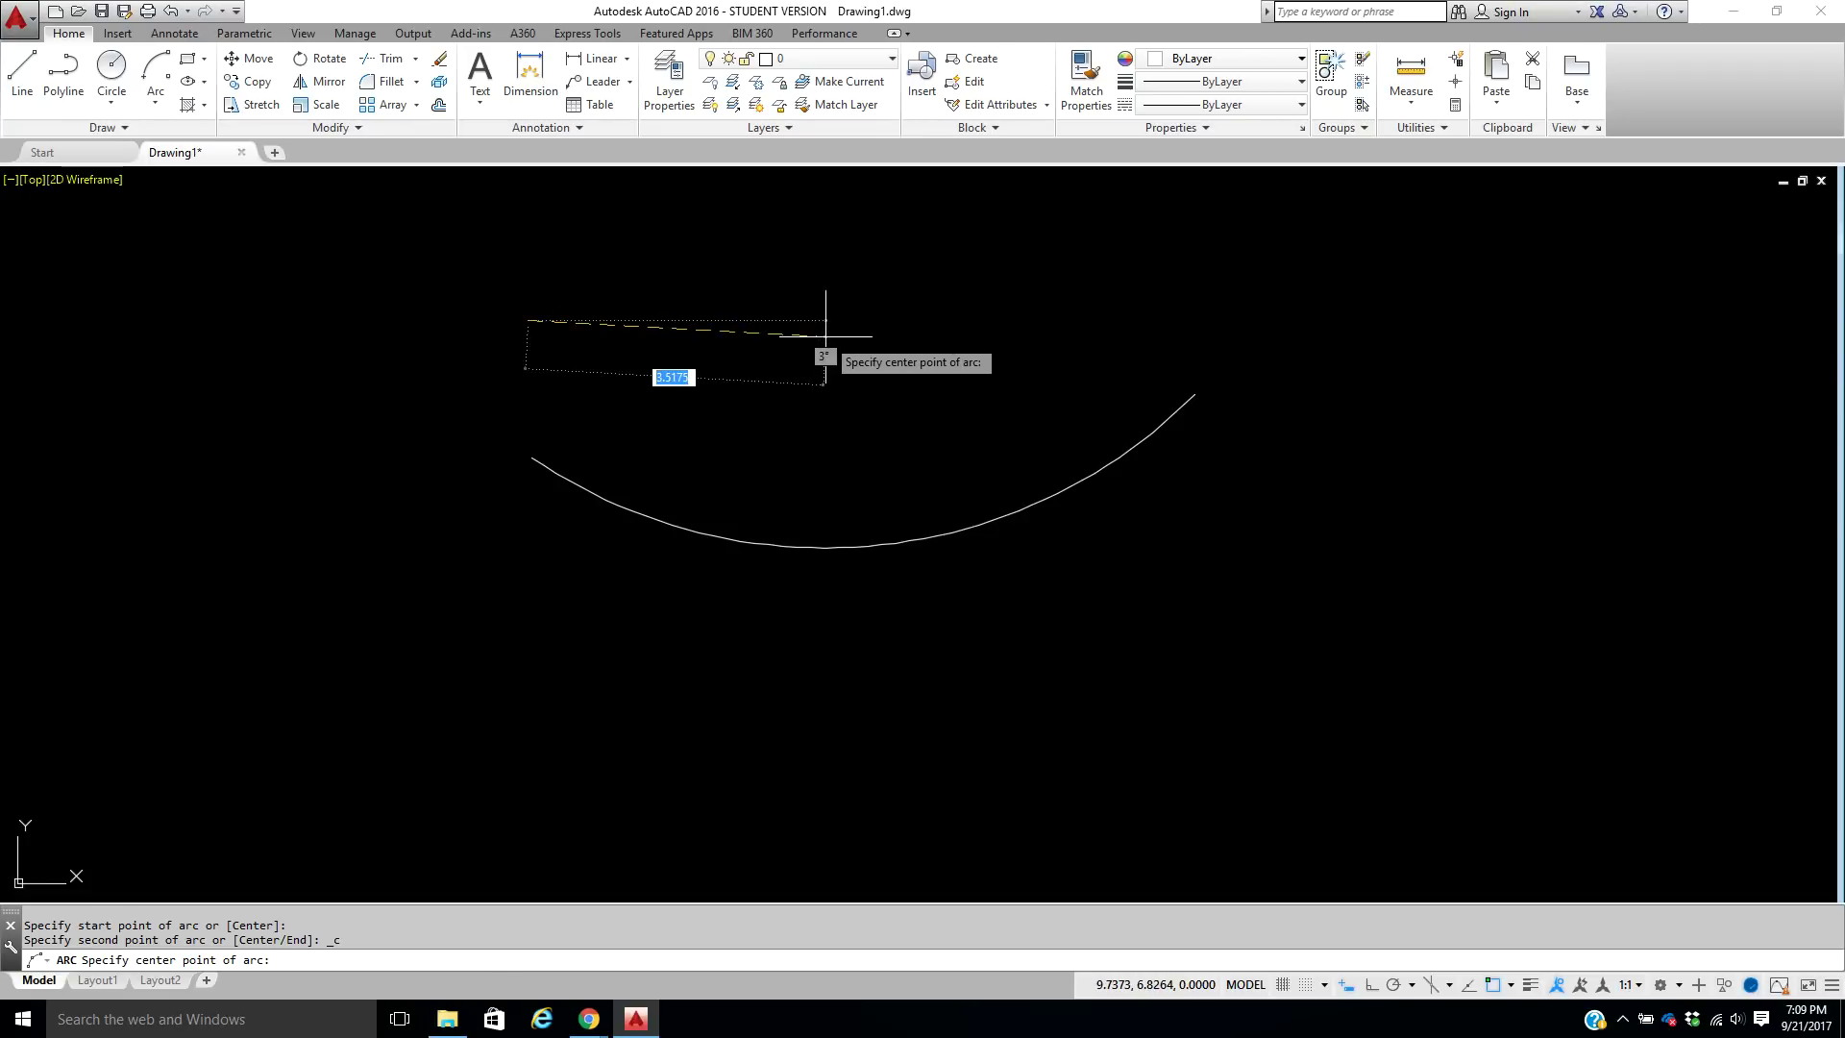
pyautogui.click(824, 336)
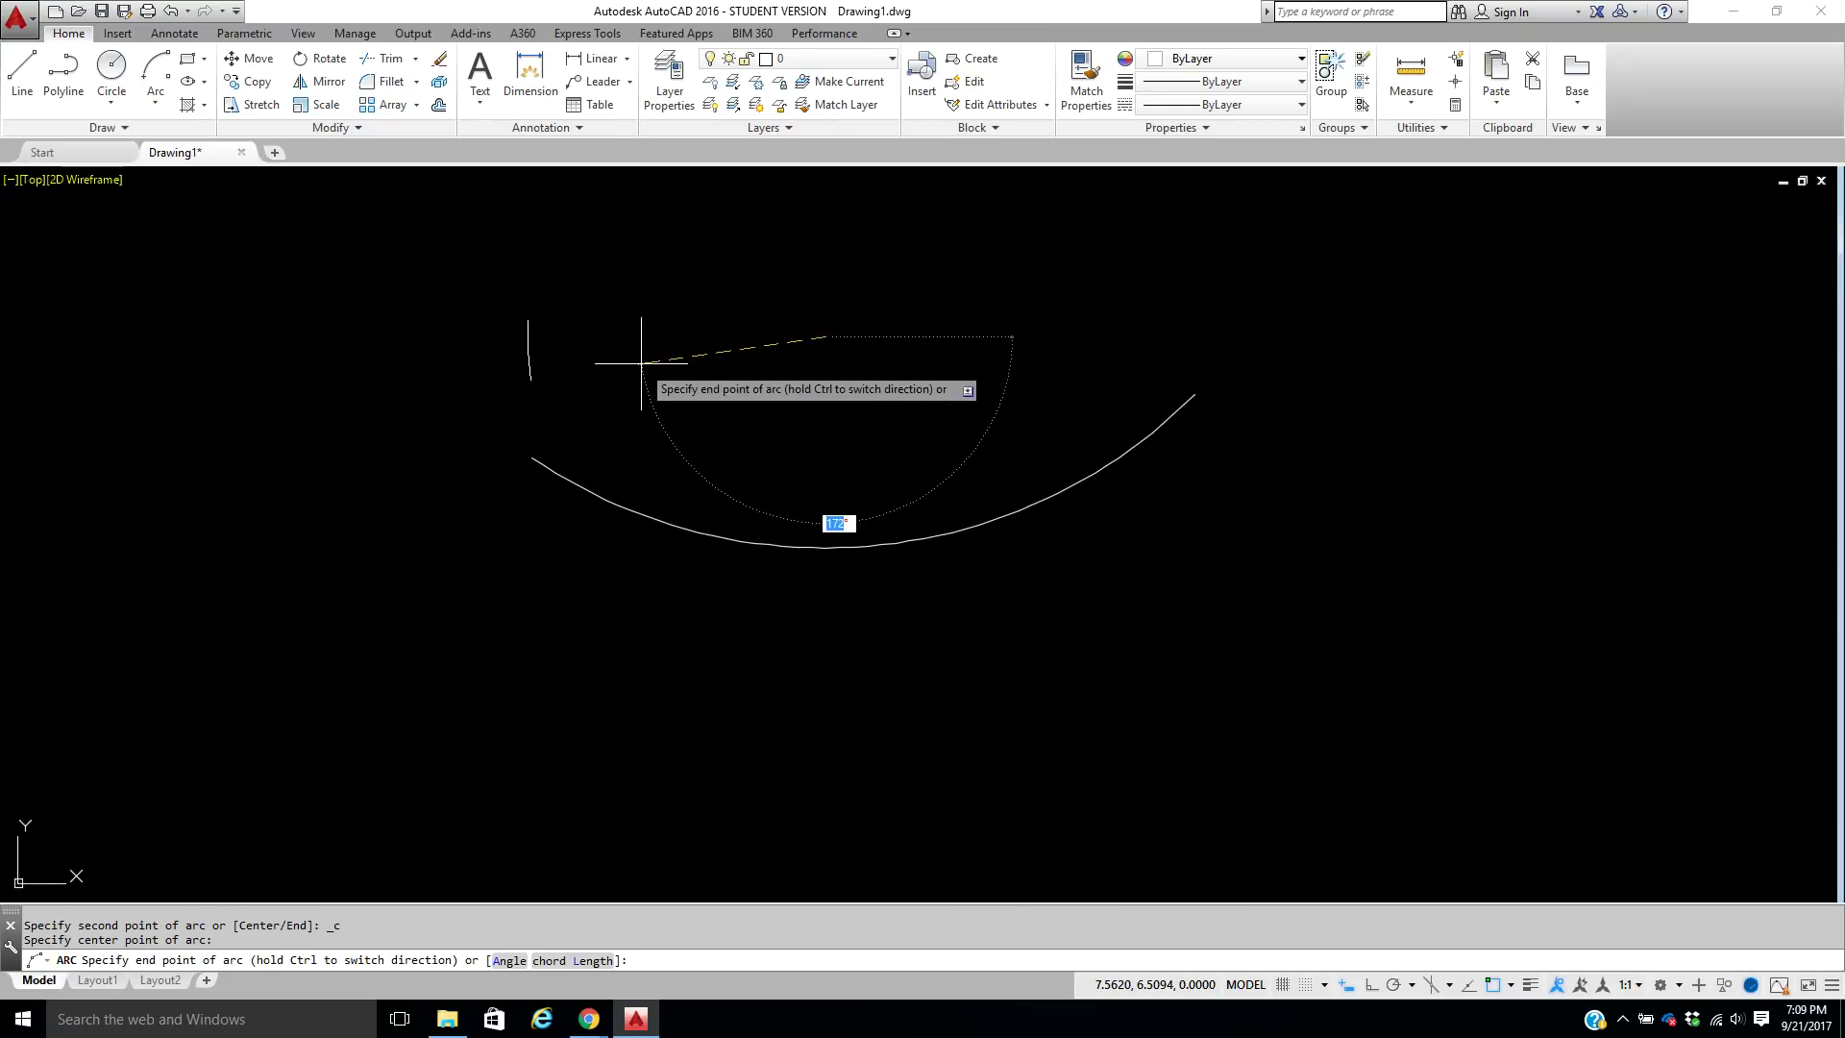
pyautogui.press('Escape')
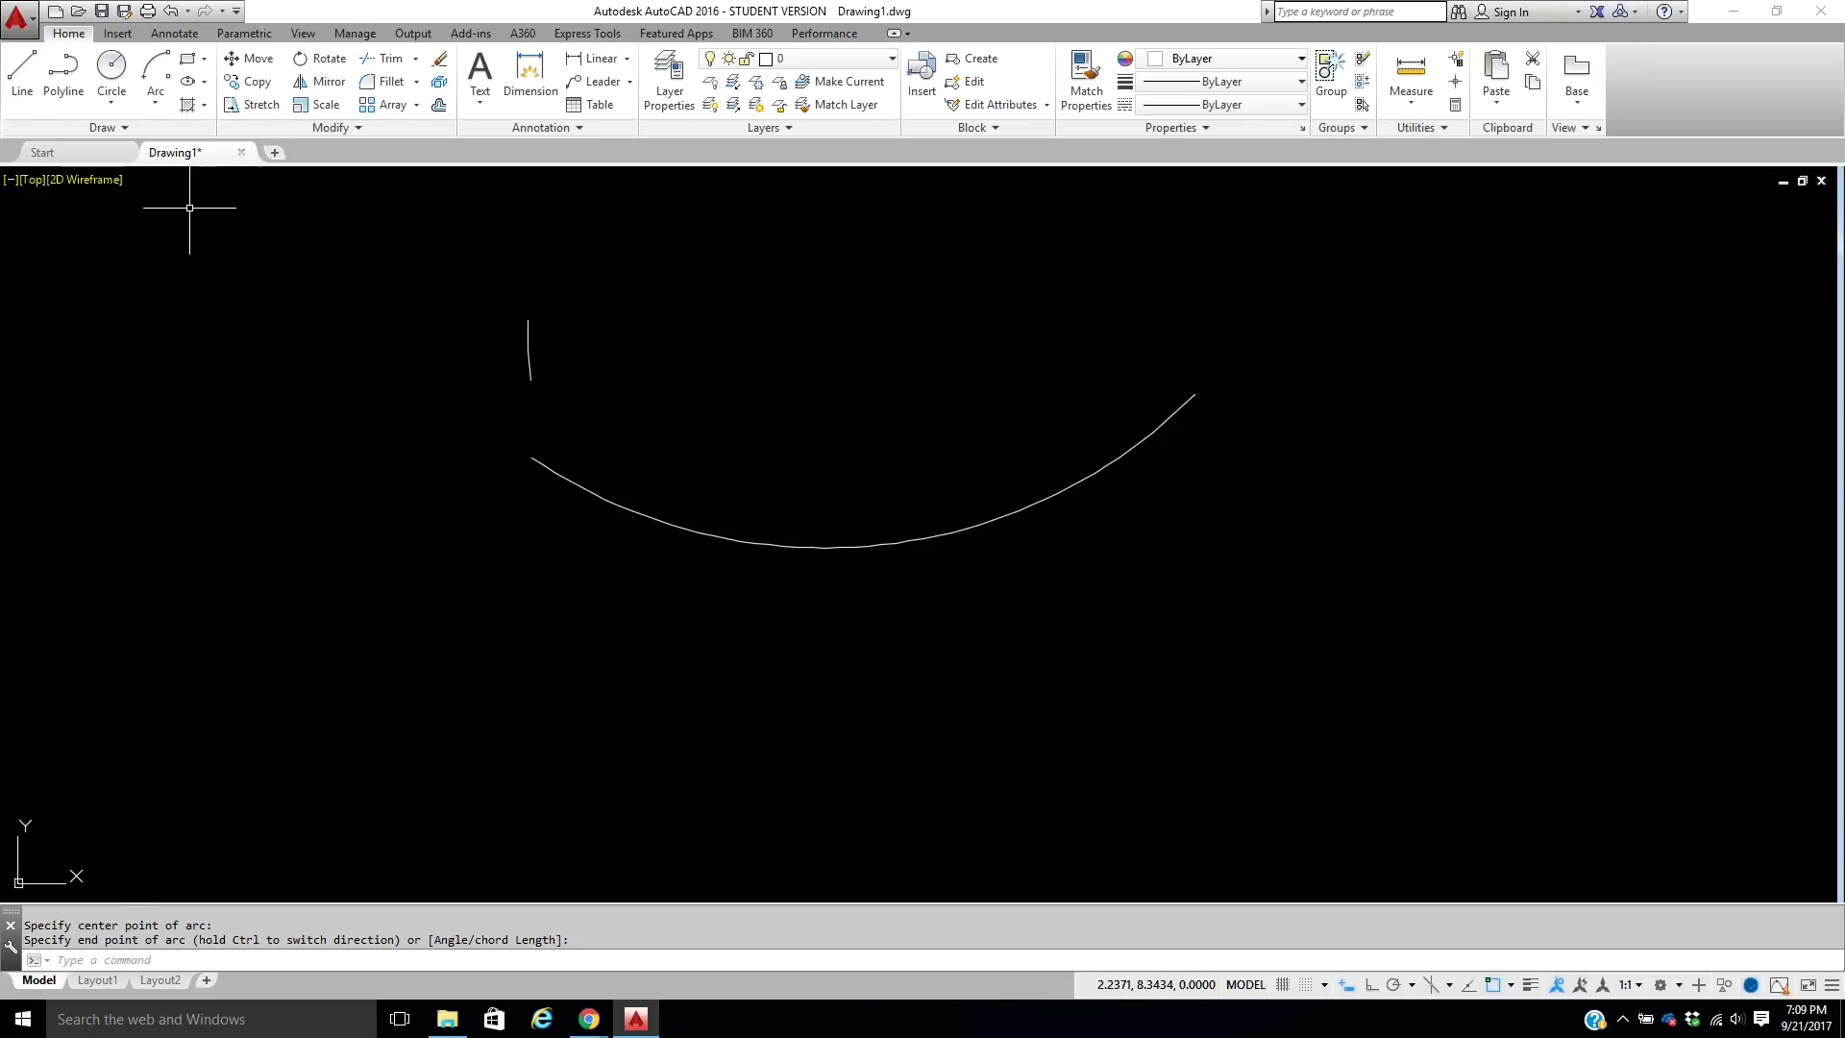
pyautogui.click(156, 97)
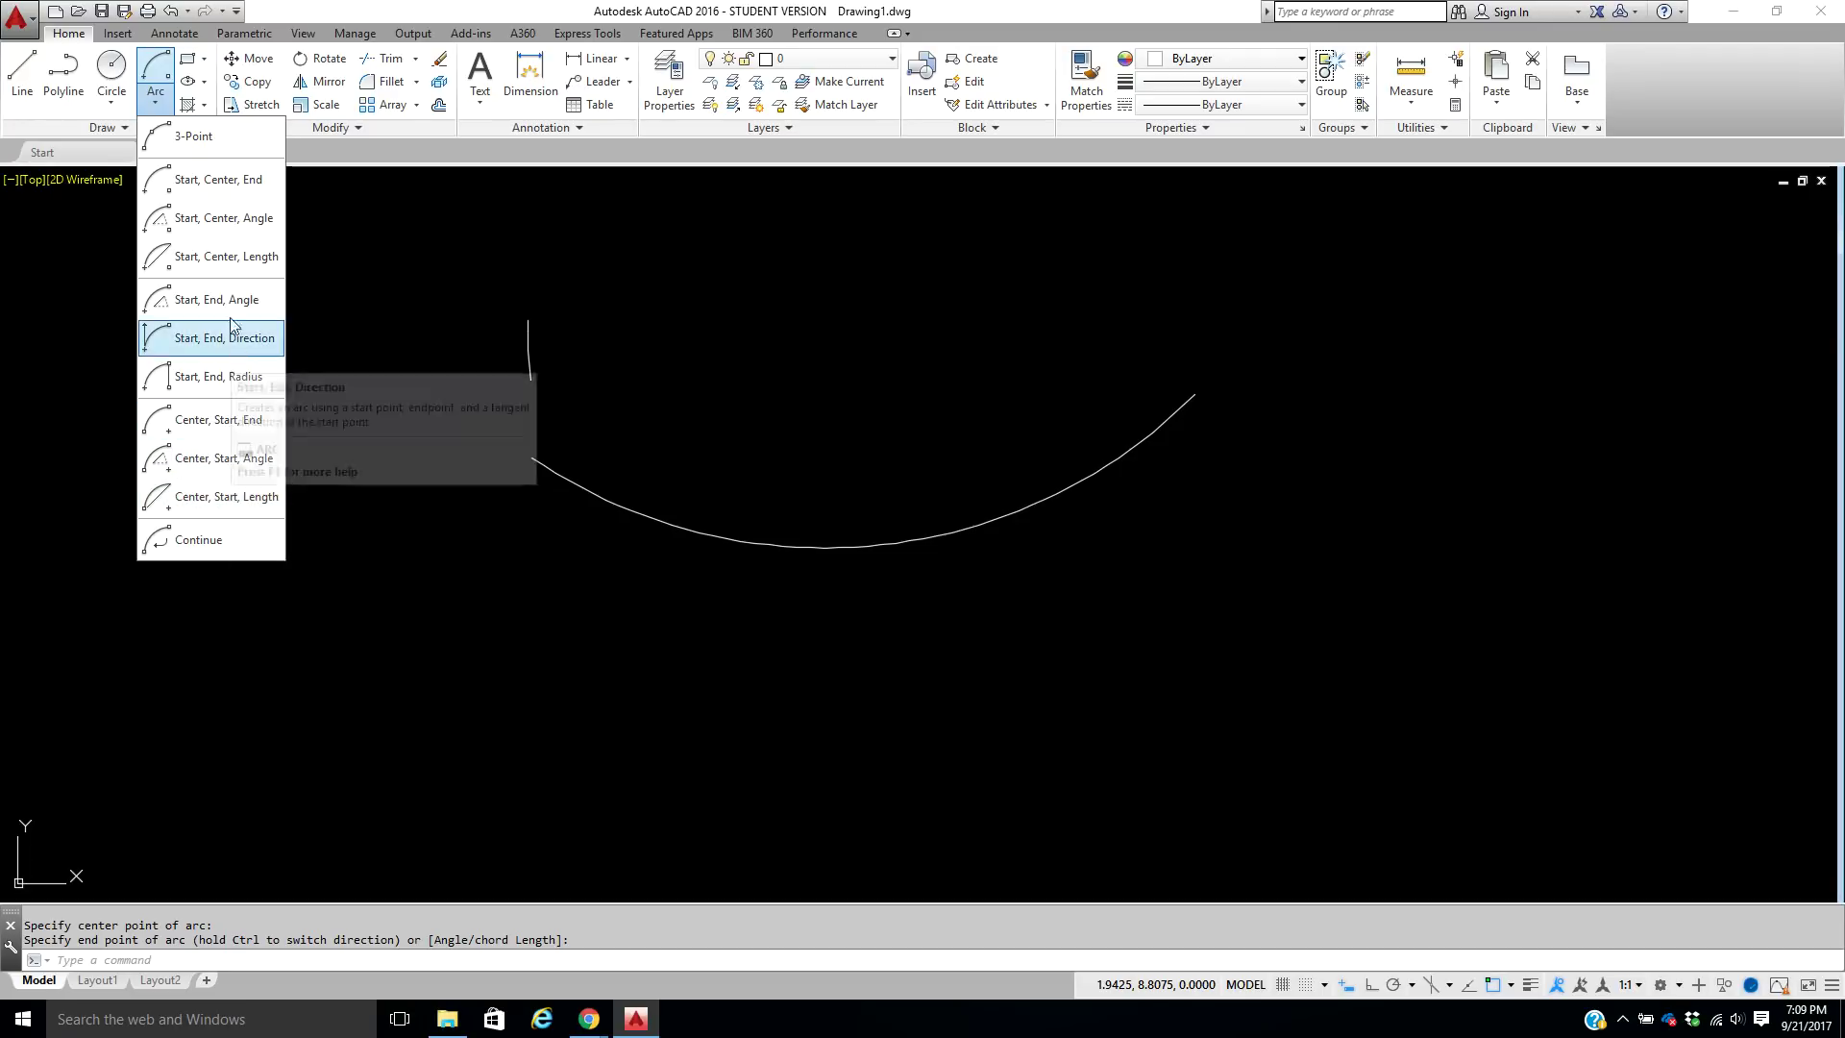
pyautogui.click(230, 190)
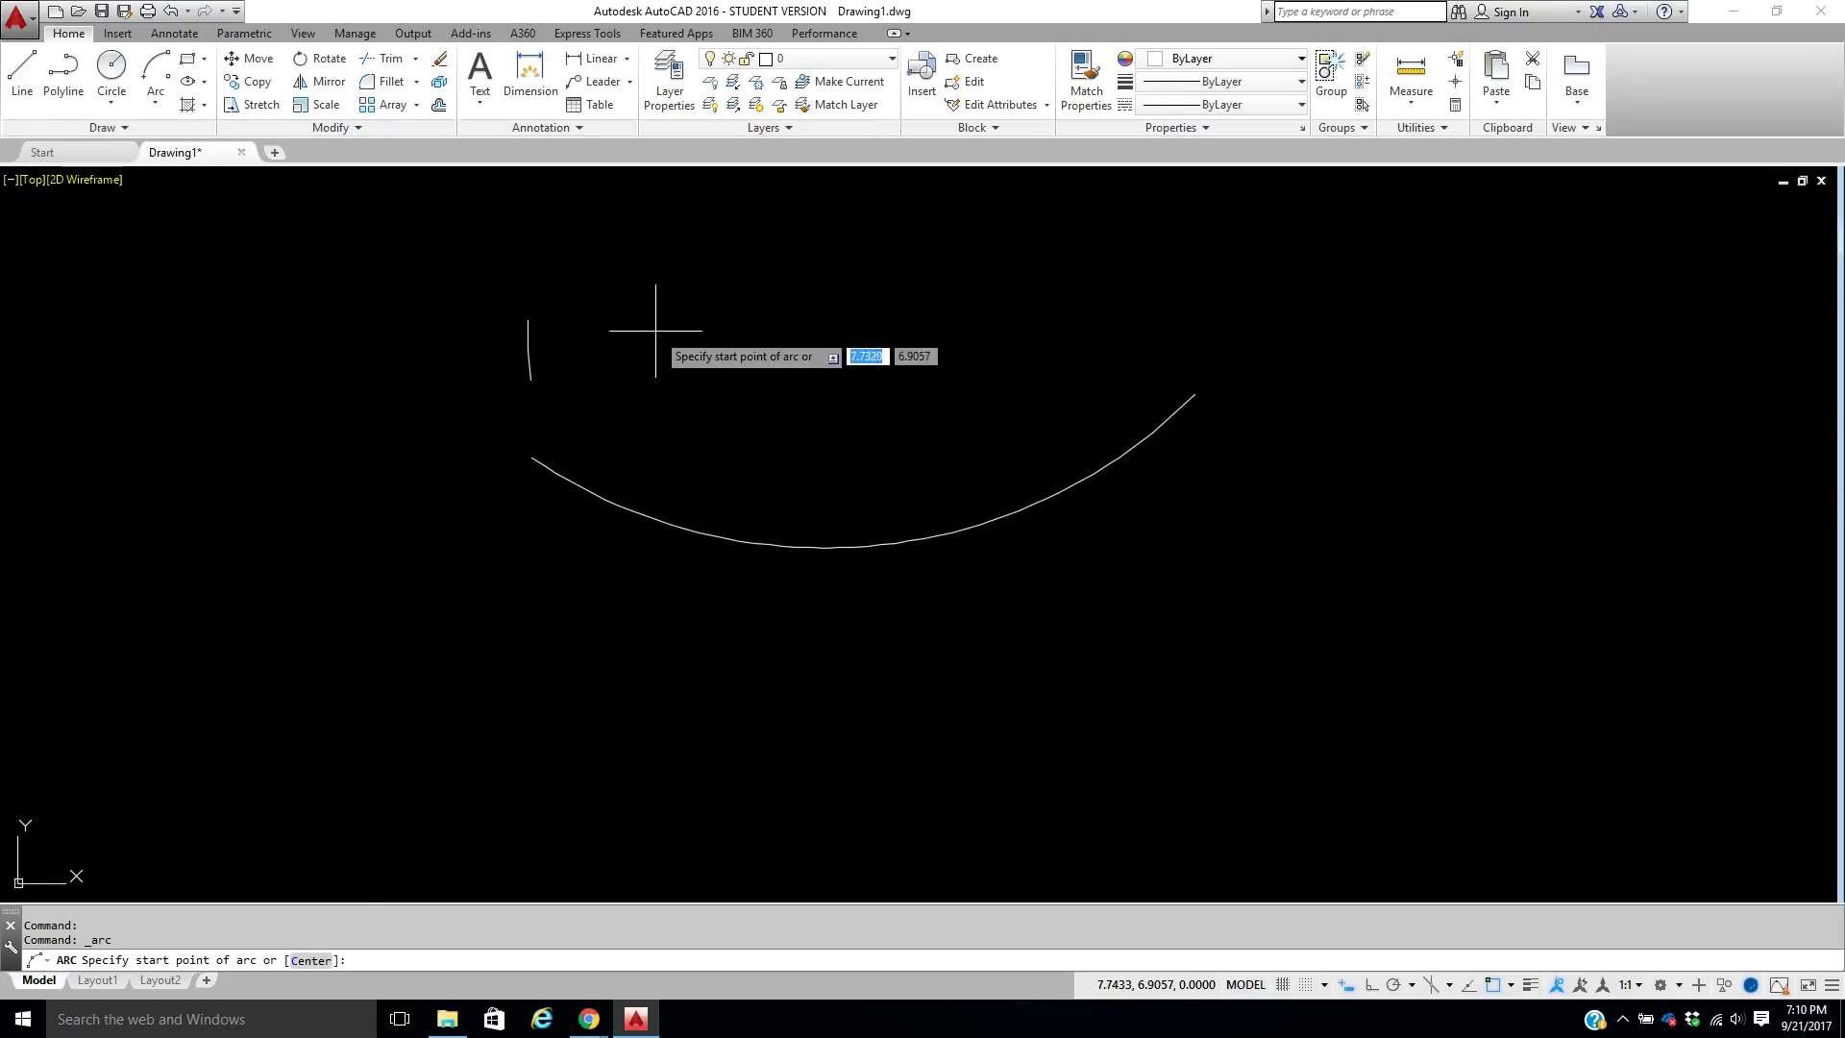
# Draw a medium arc by center, start and end points nested inside the large arc.
pyautogui.doubleClick(310, 961)
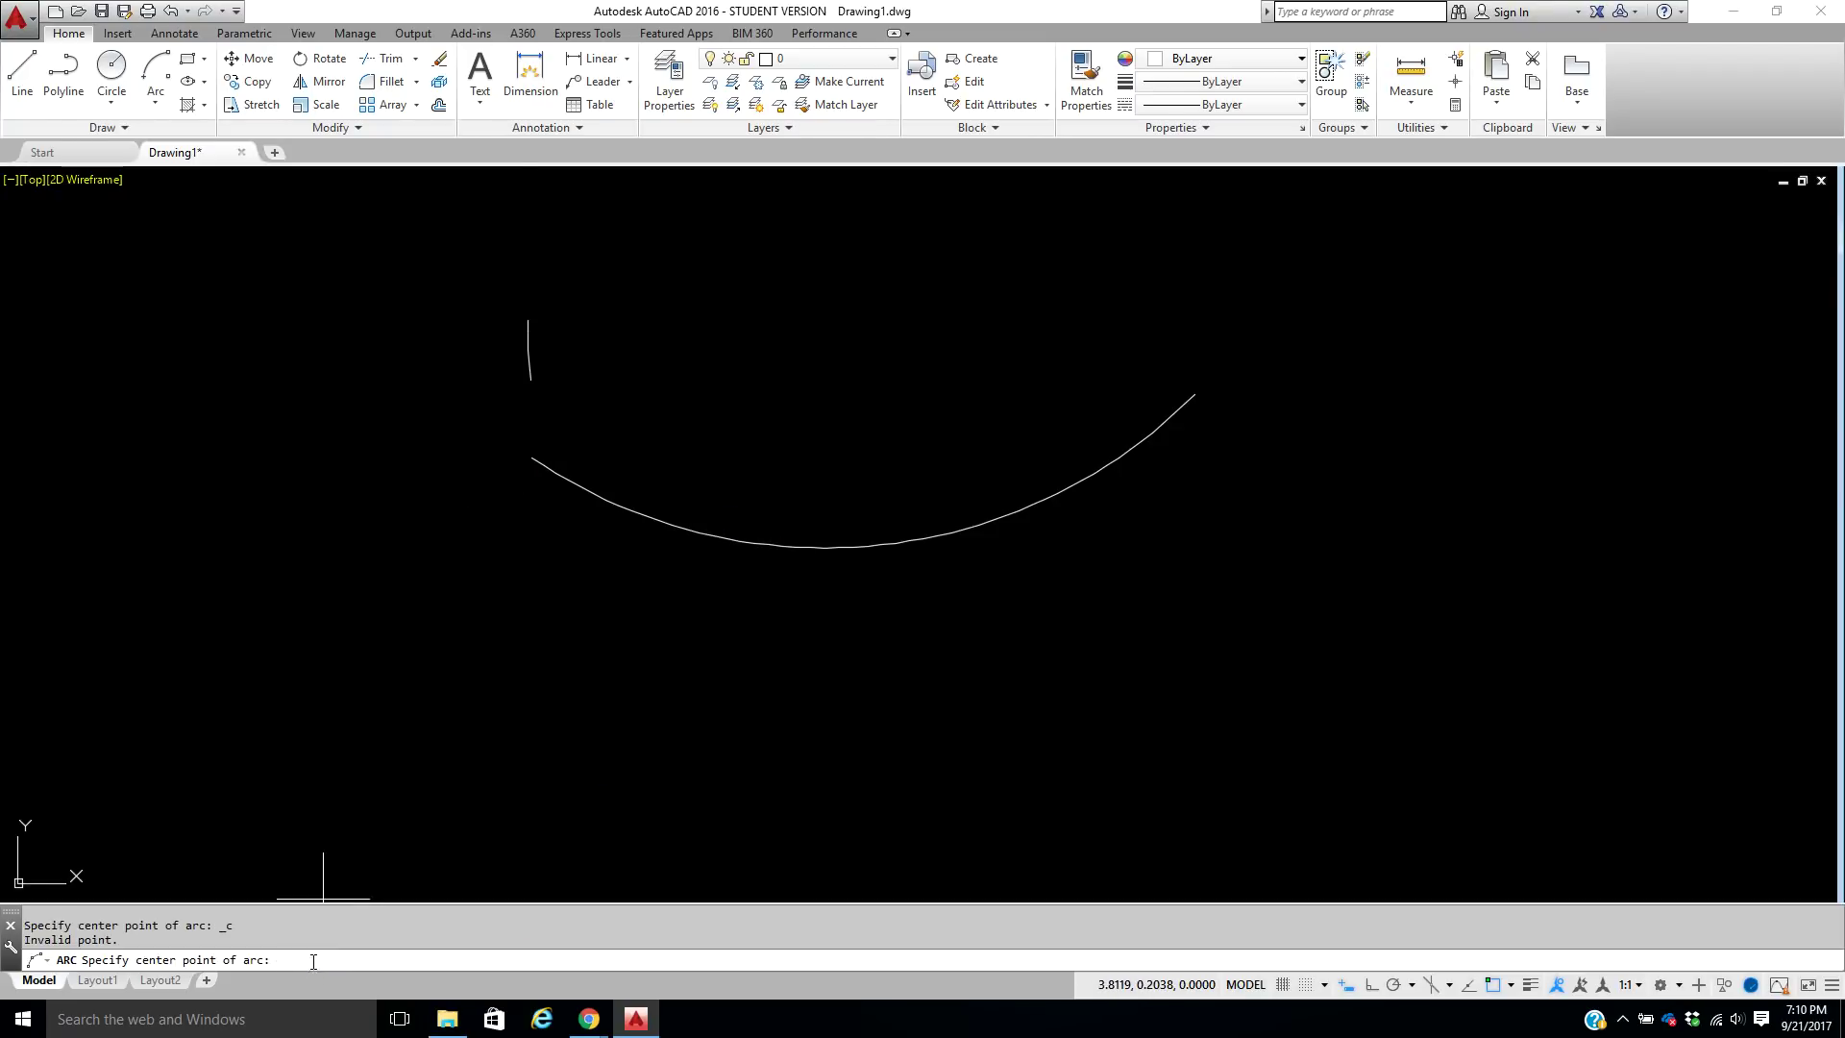
pyautogui.click(823, 294)
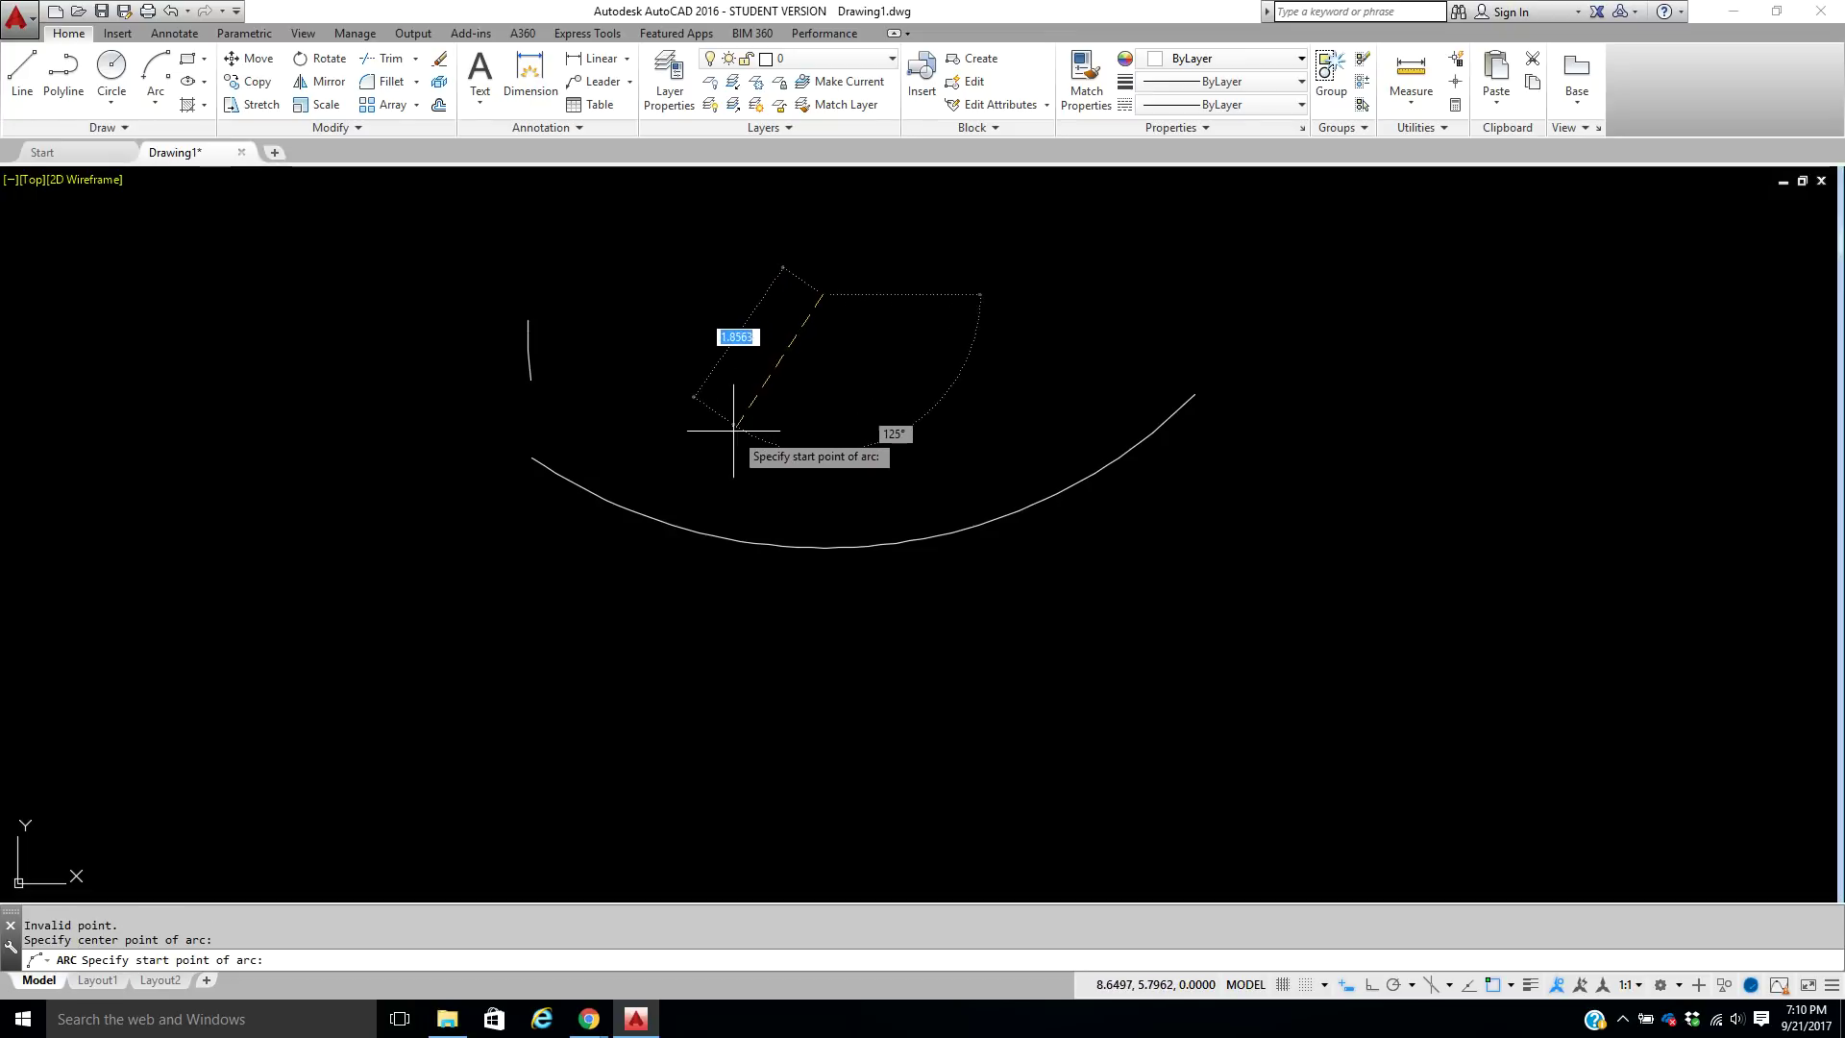
pyautogui.click(704, 418)
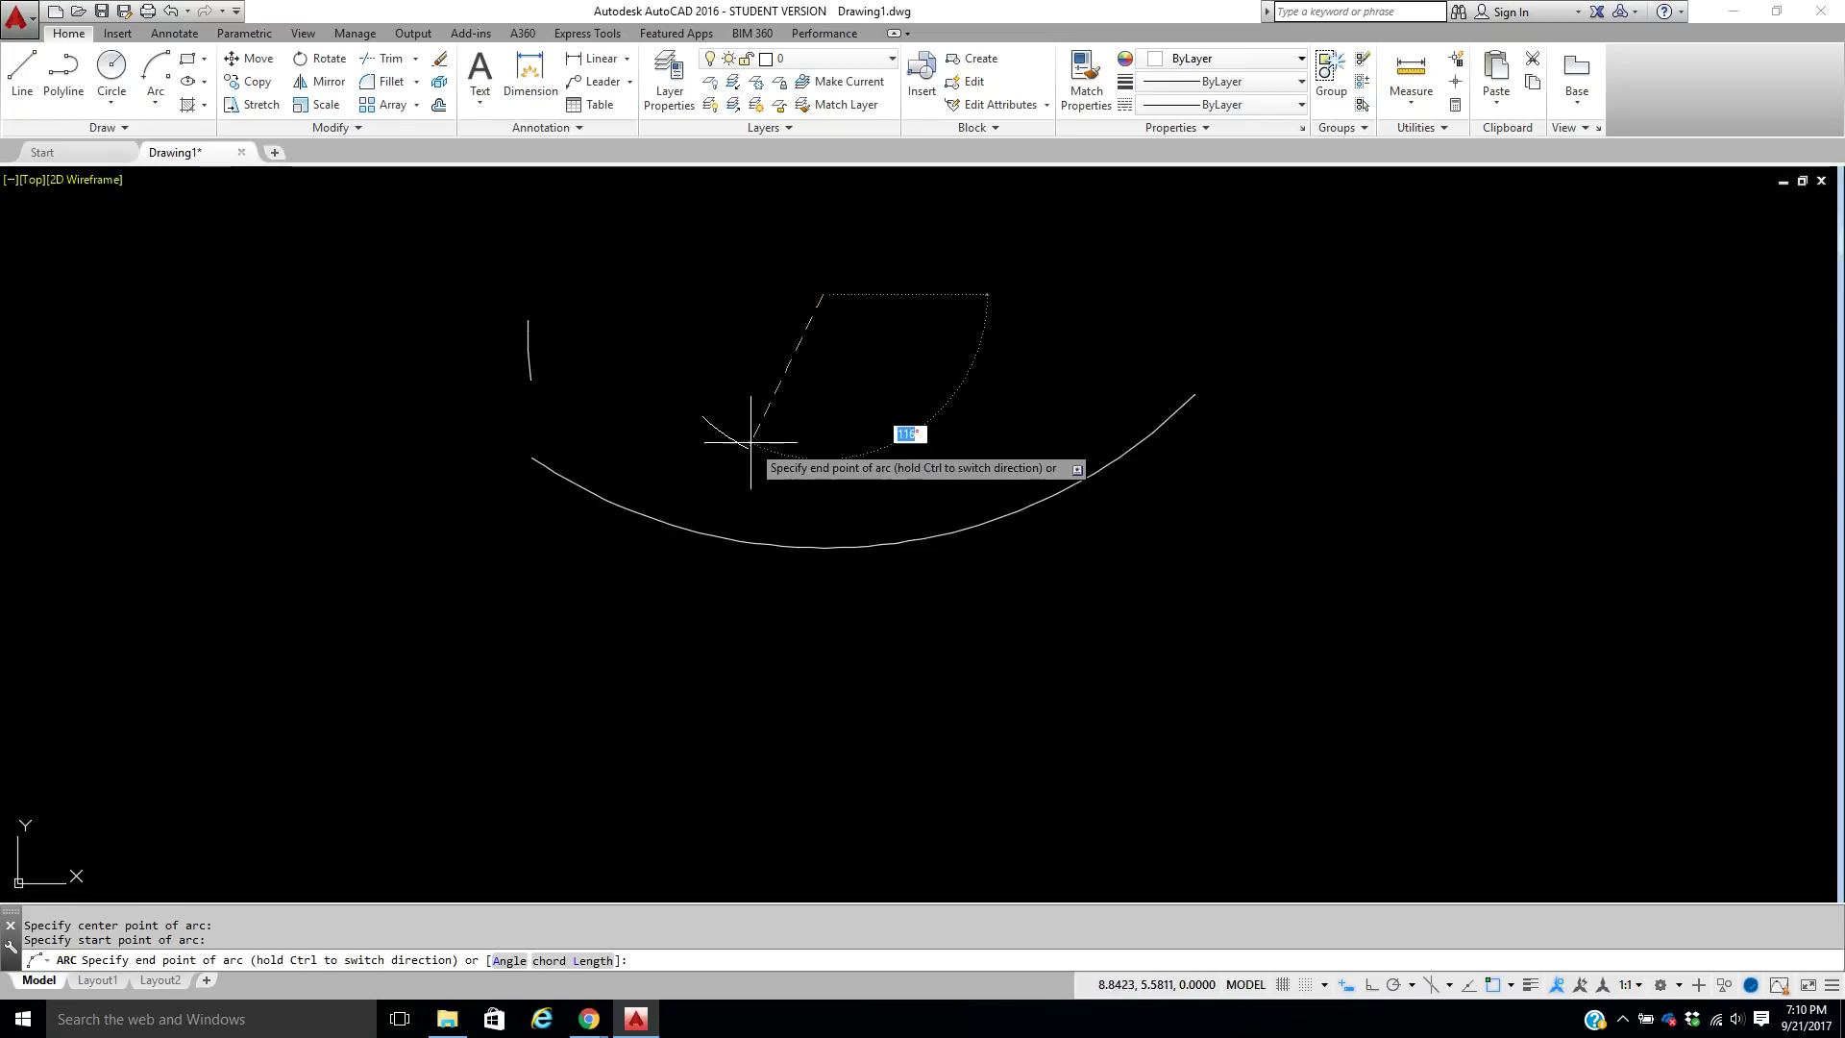
pyautogui.click(977, 368)
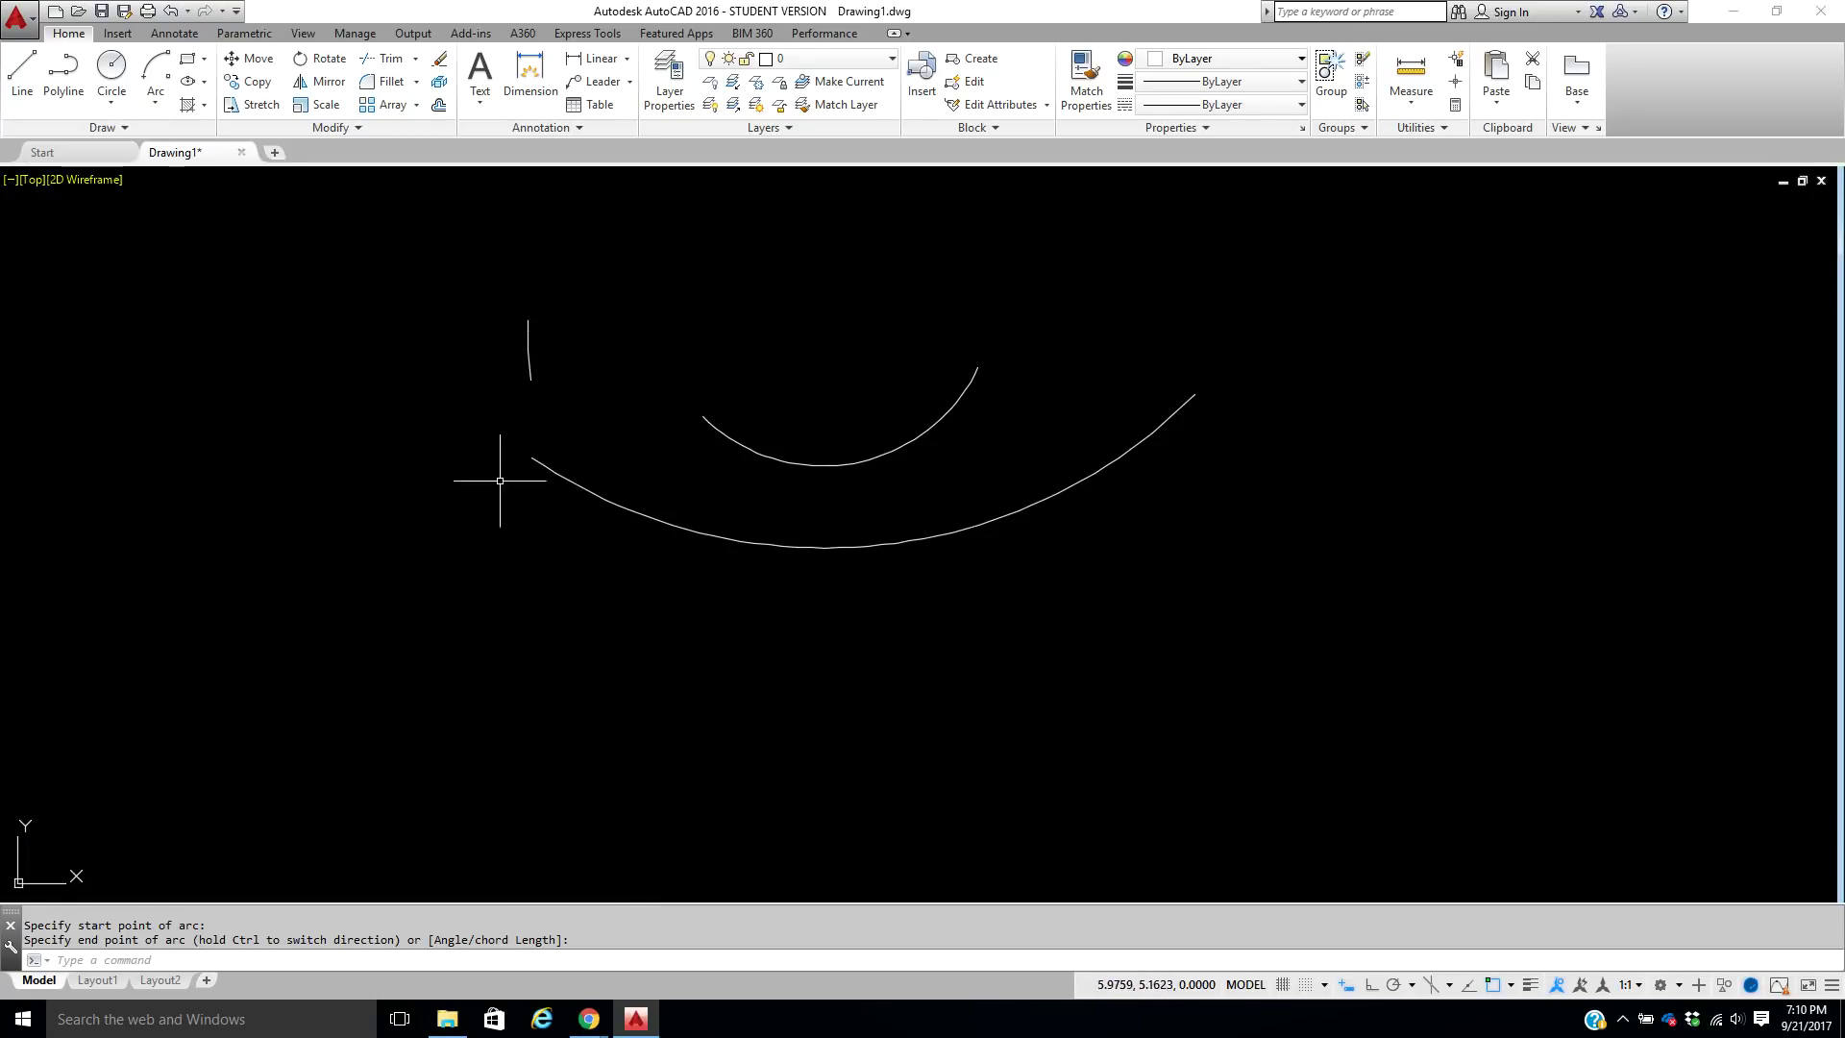
pyautogui.click(156, 104)
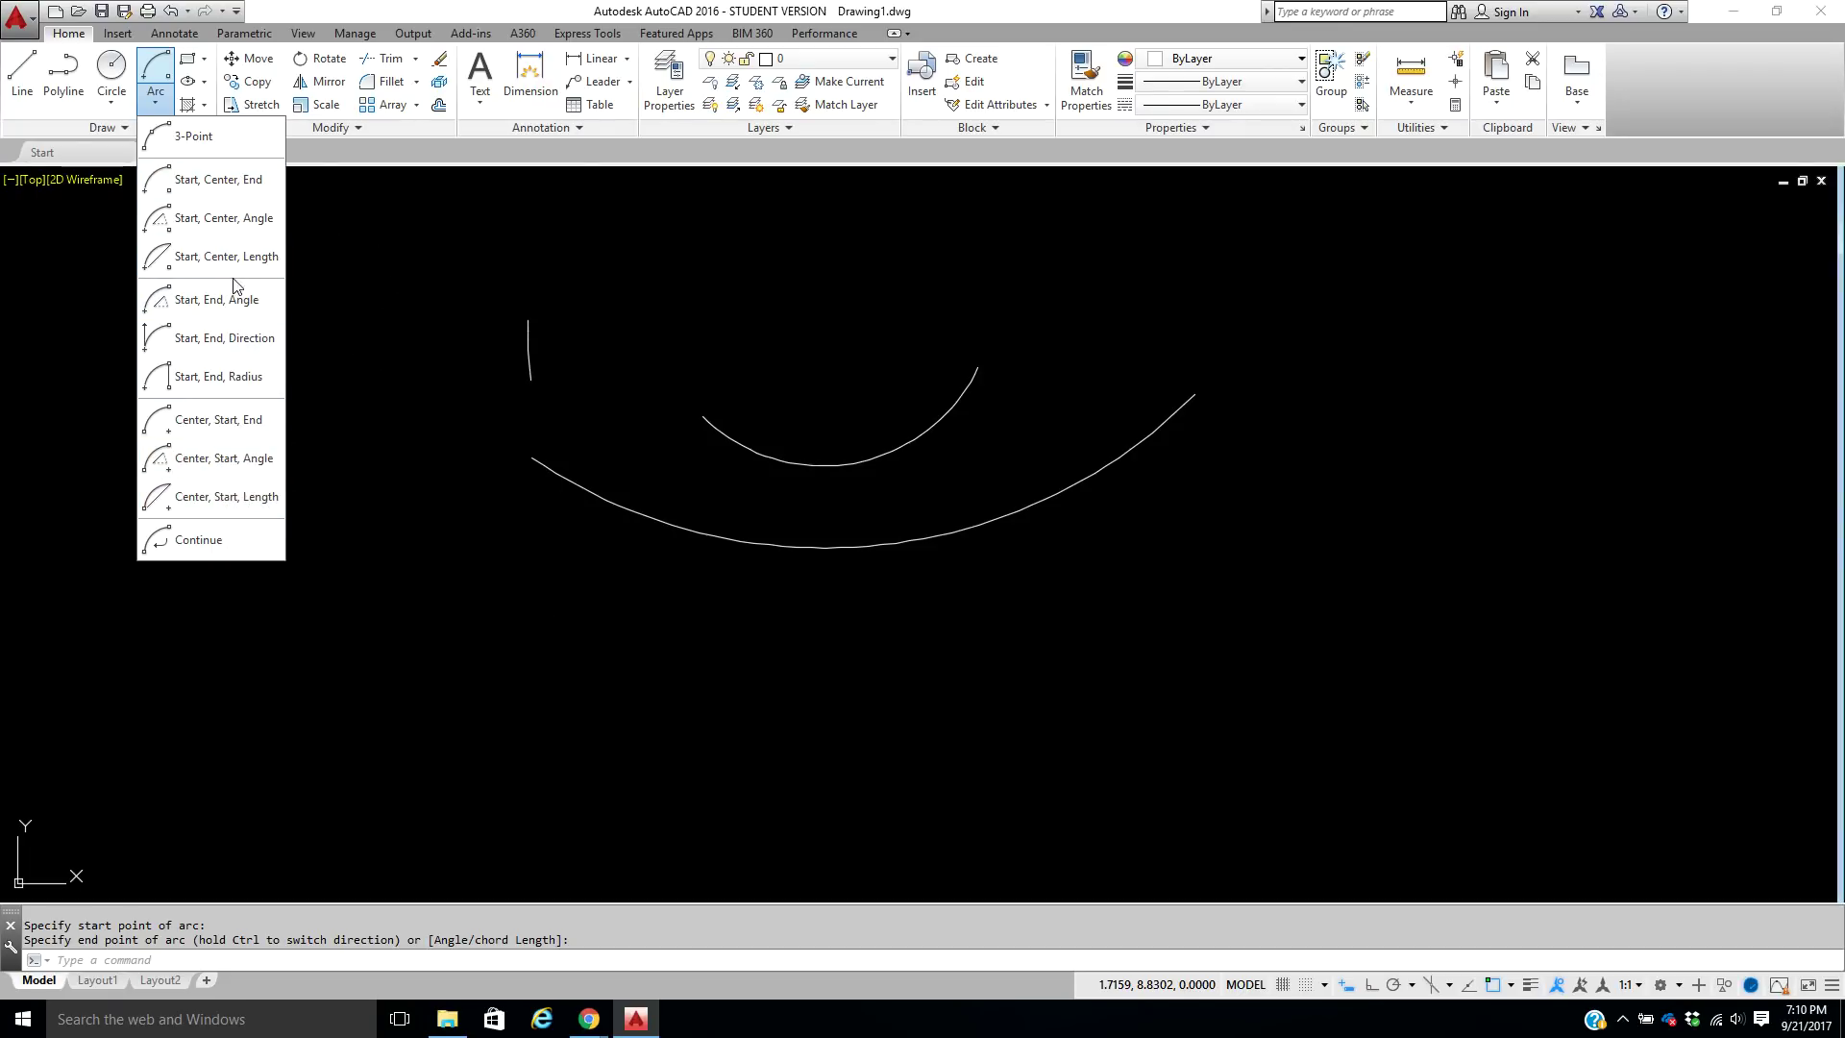
# Erase all three arcs using a crossing selection window.
pyautogui.click(421, 248)
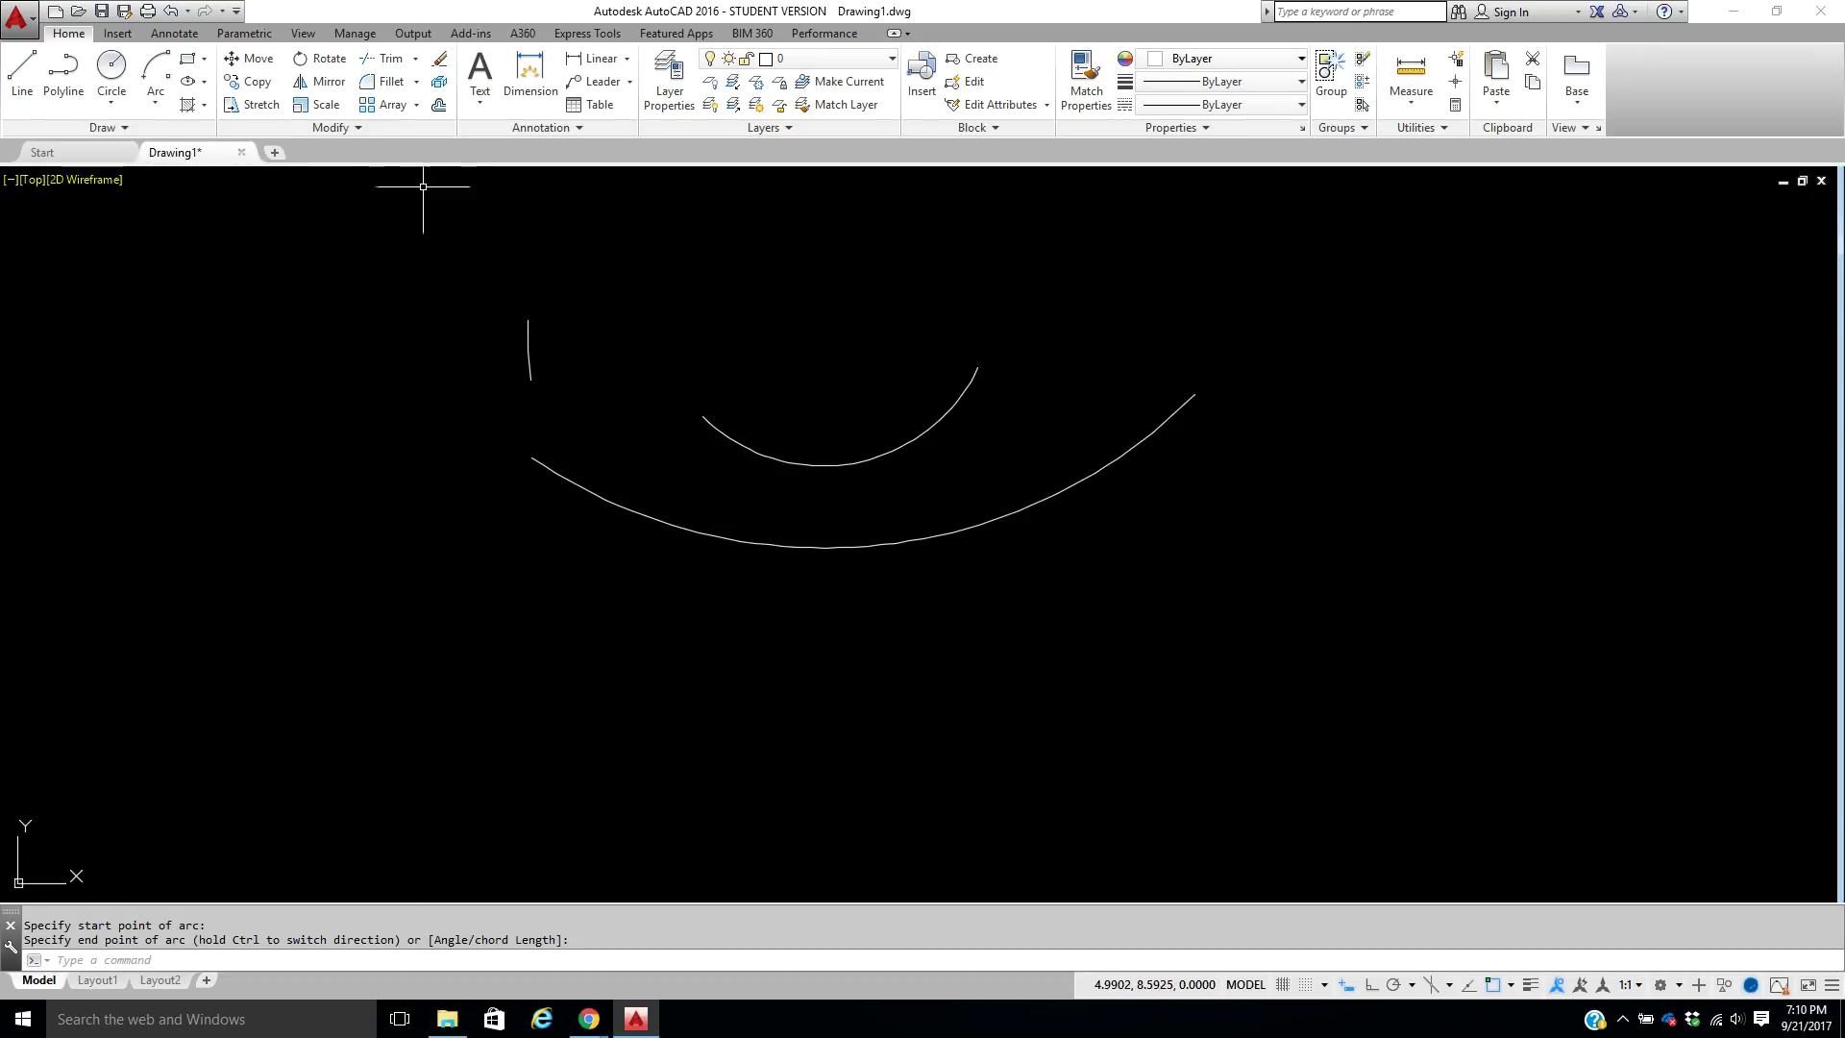
pyautogui.click(439, 58)
pyautogui.click(1239, 236)
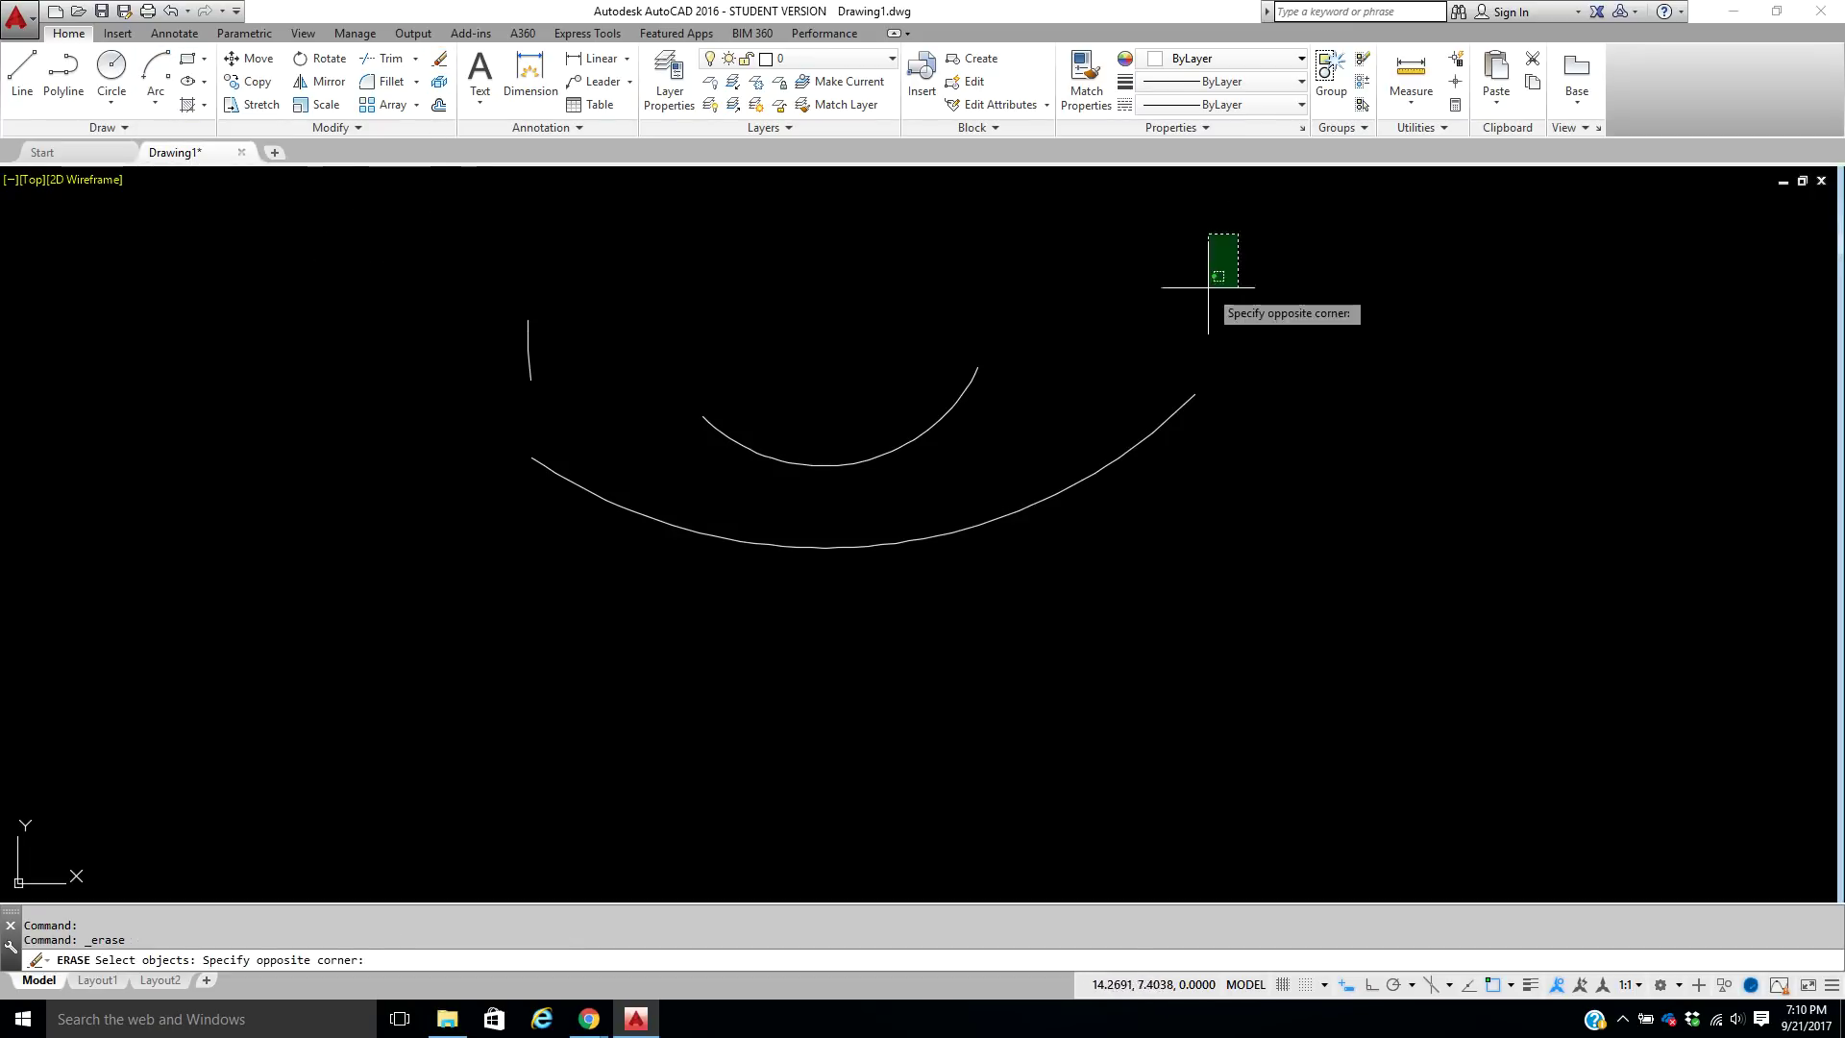
pyautogui.click(478, 582)
pyautogui.press('Return')
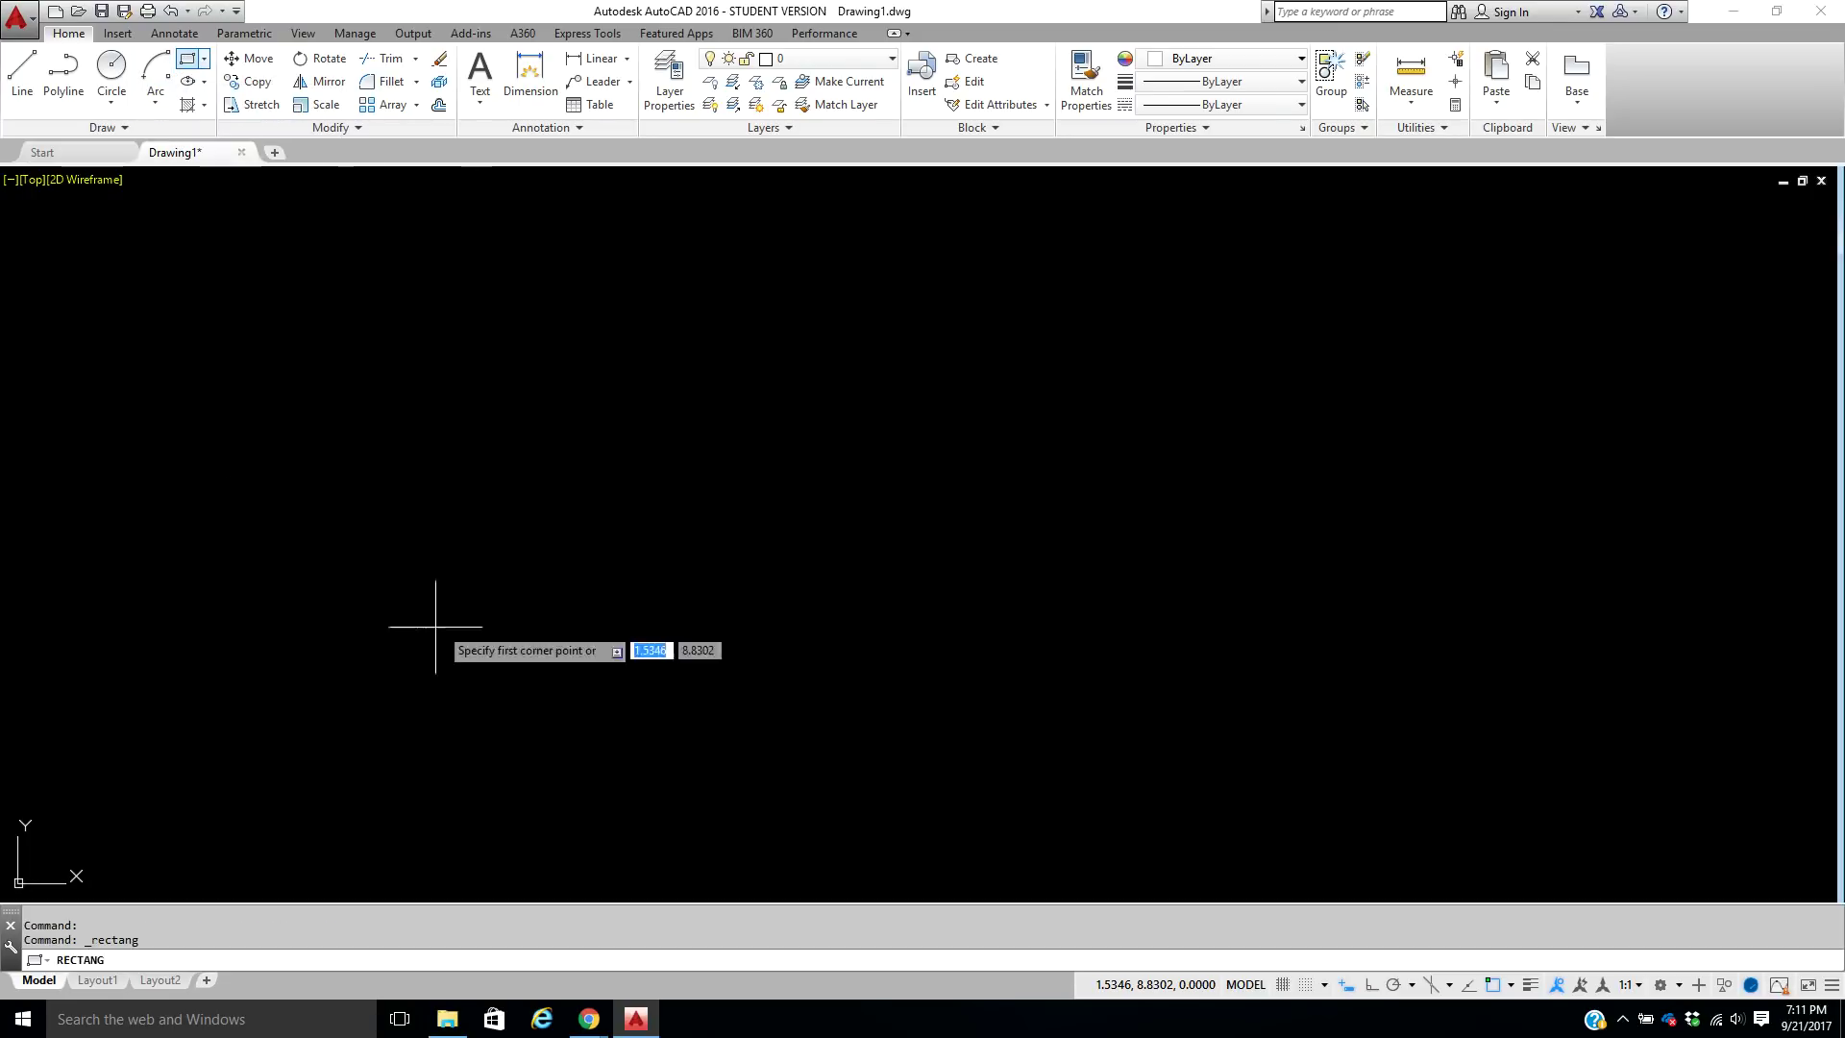
# Draw a trial rectangle, then select and delete it.
pyautogui.click(435, 595)
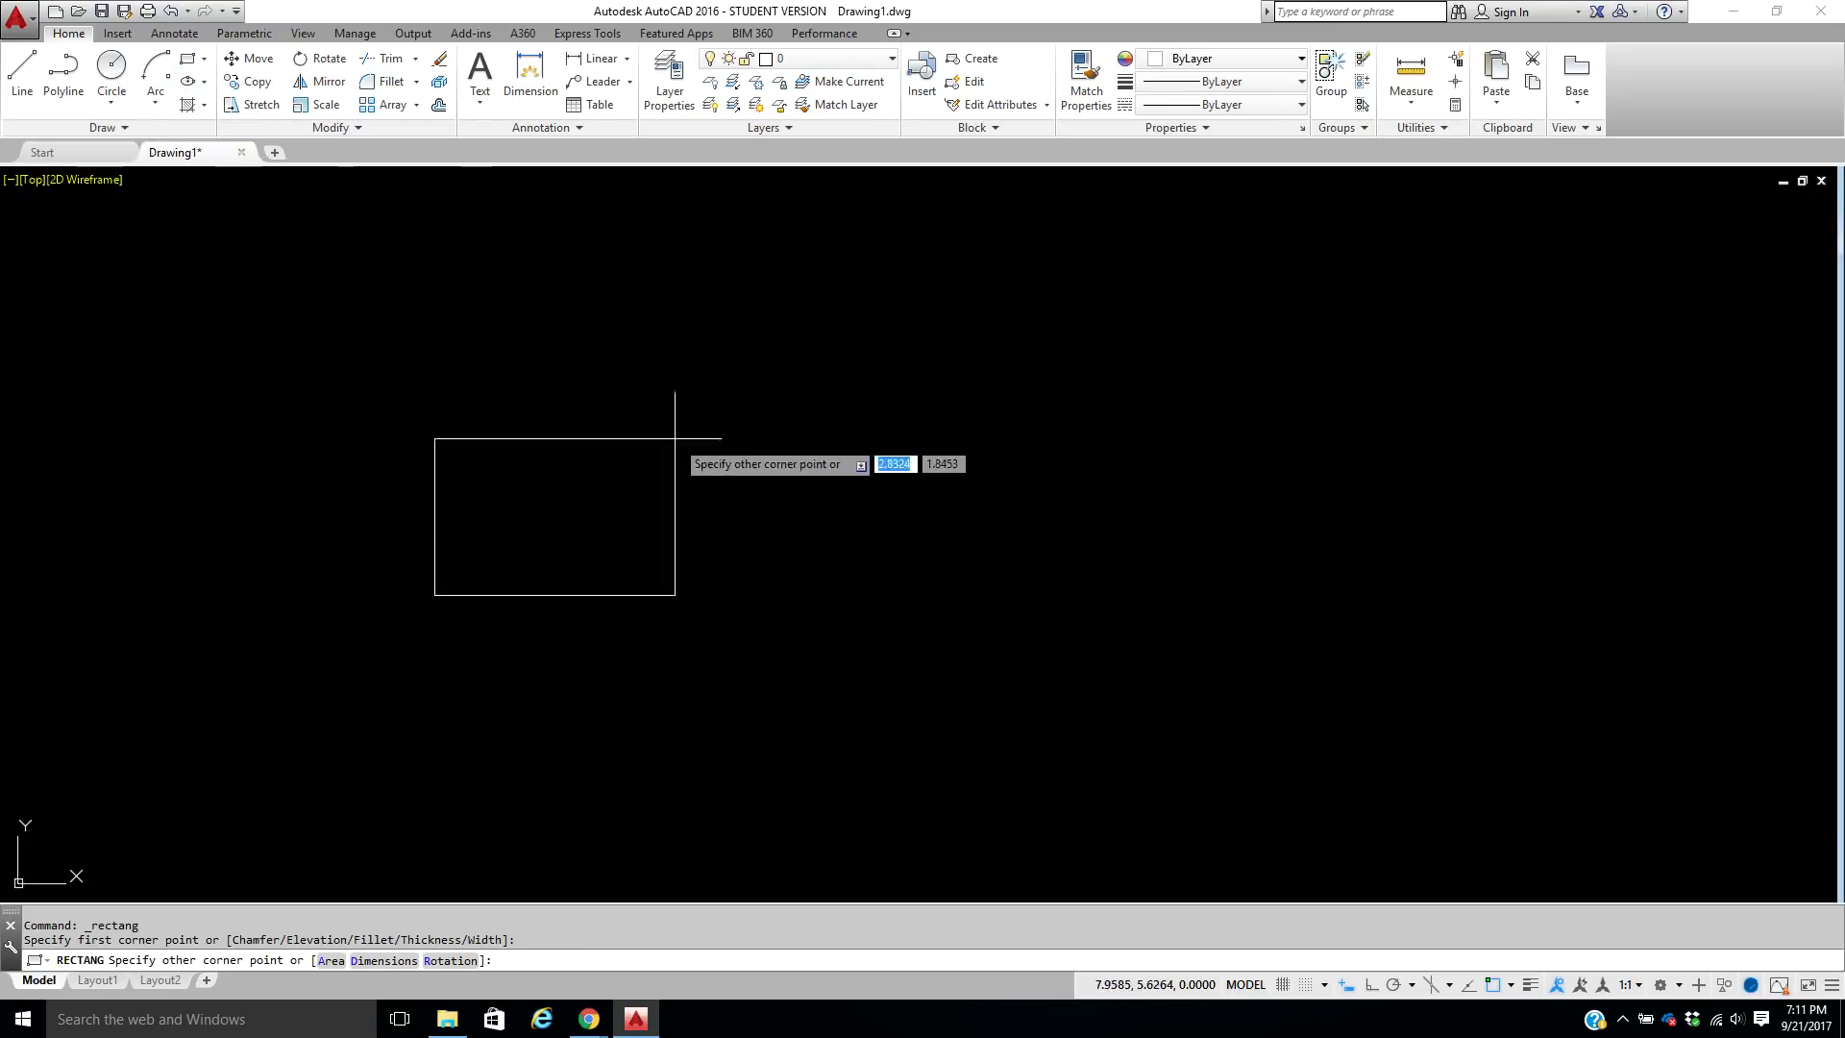
pyautogui.click(820, 377)
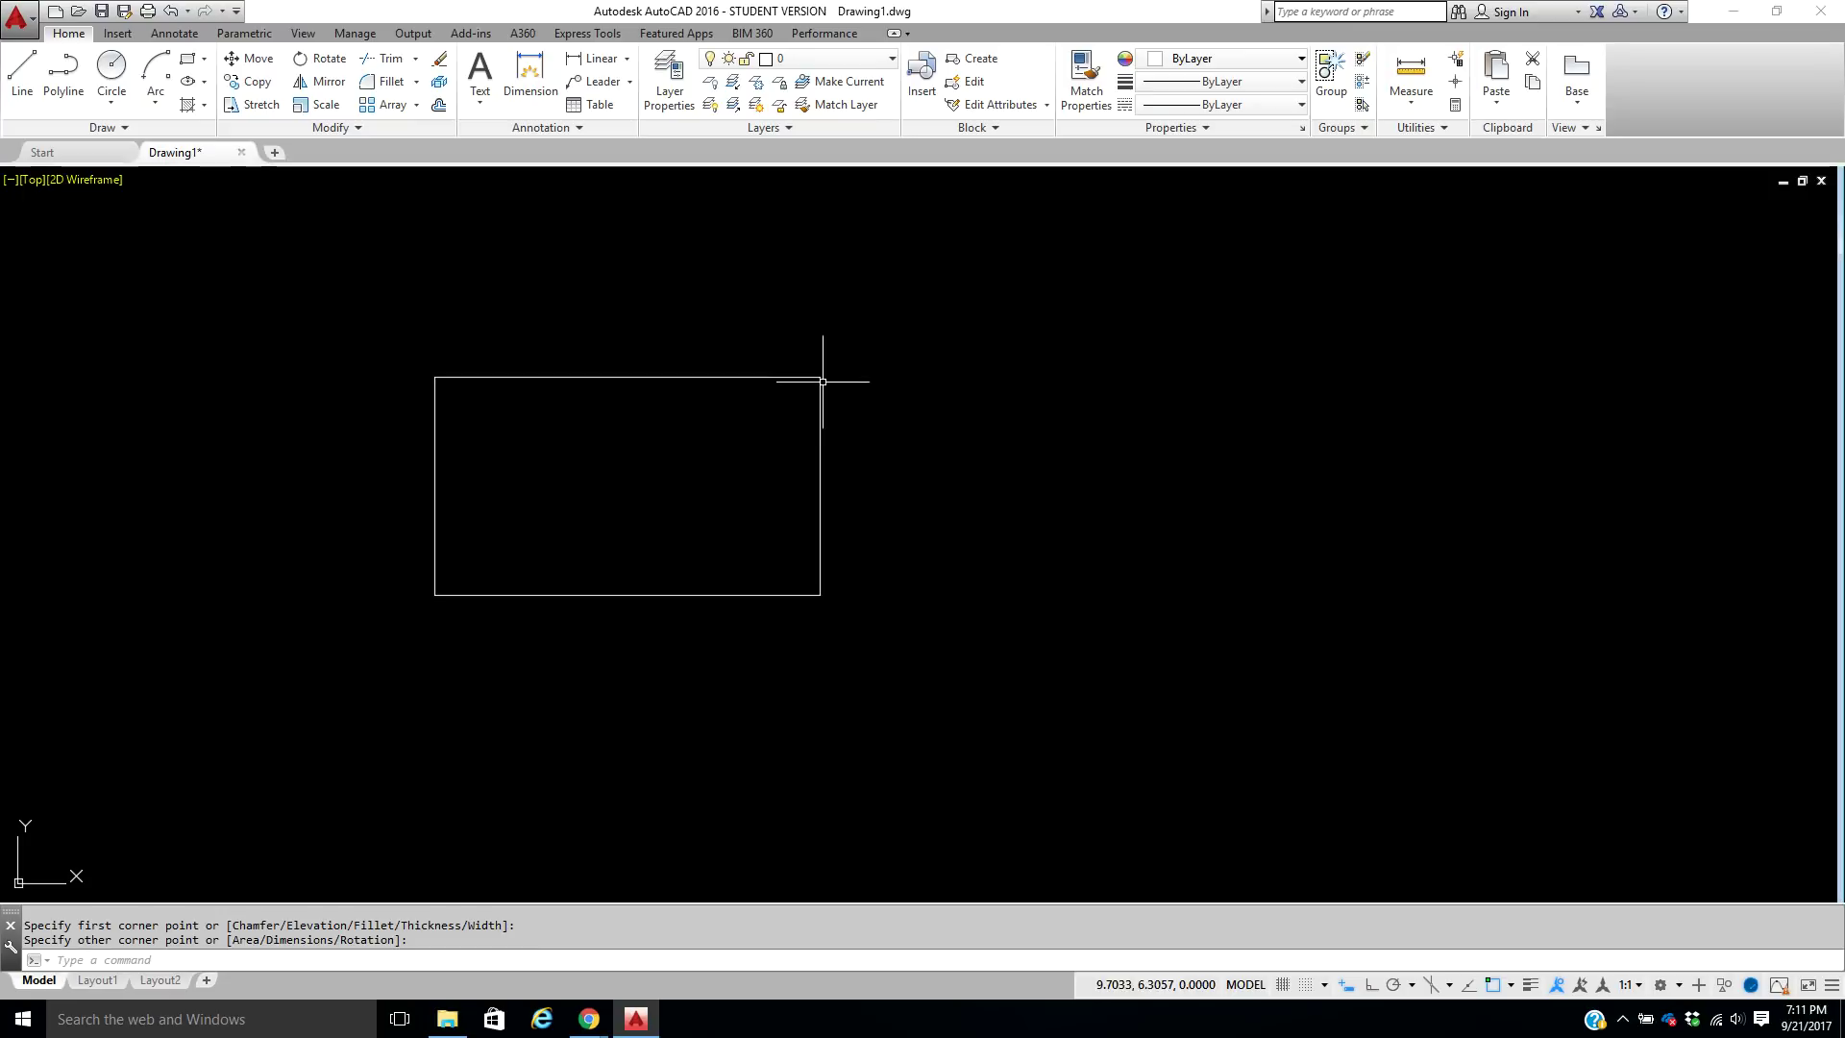
pyautogui.click(932, 324)
pyautogui.click(729, 446)
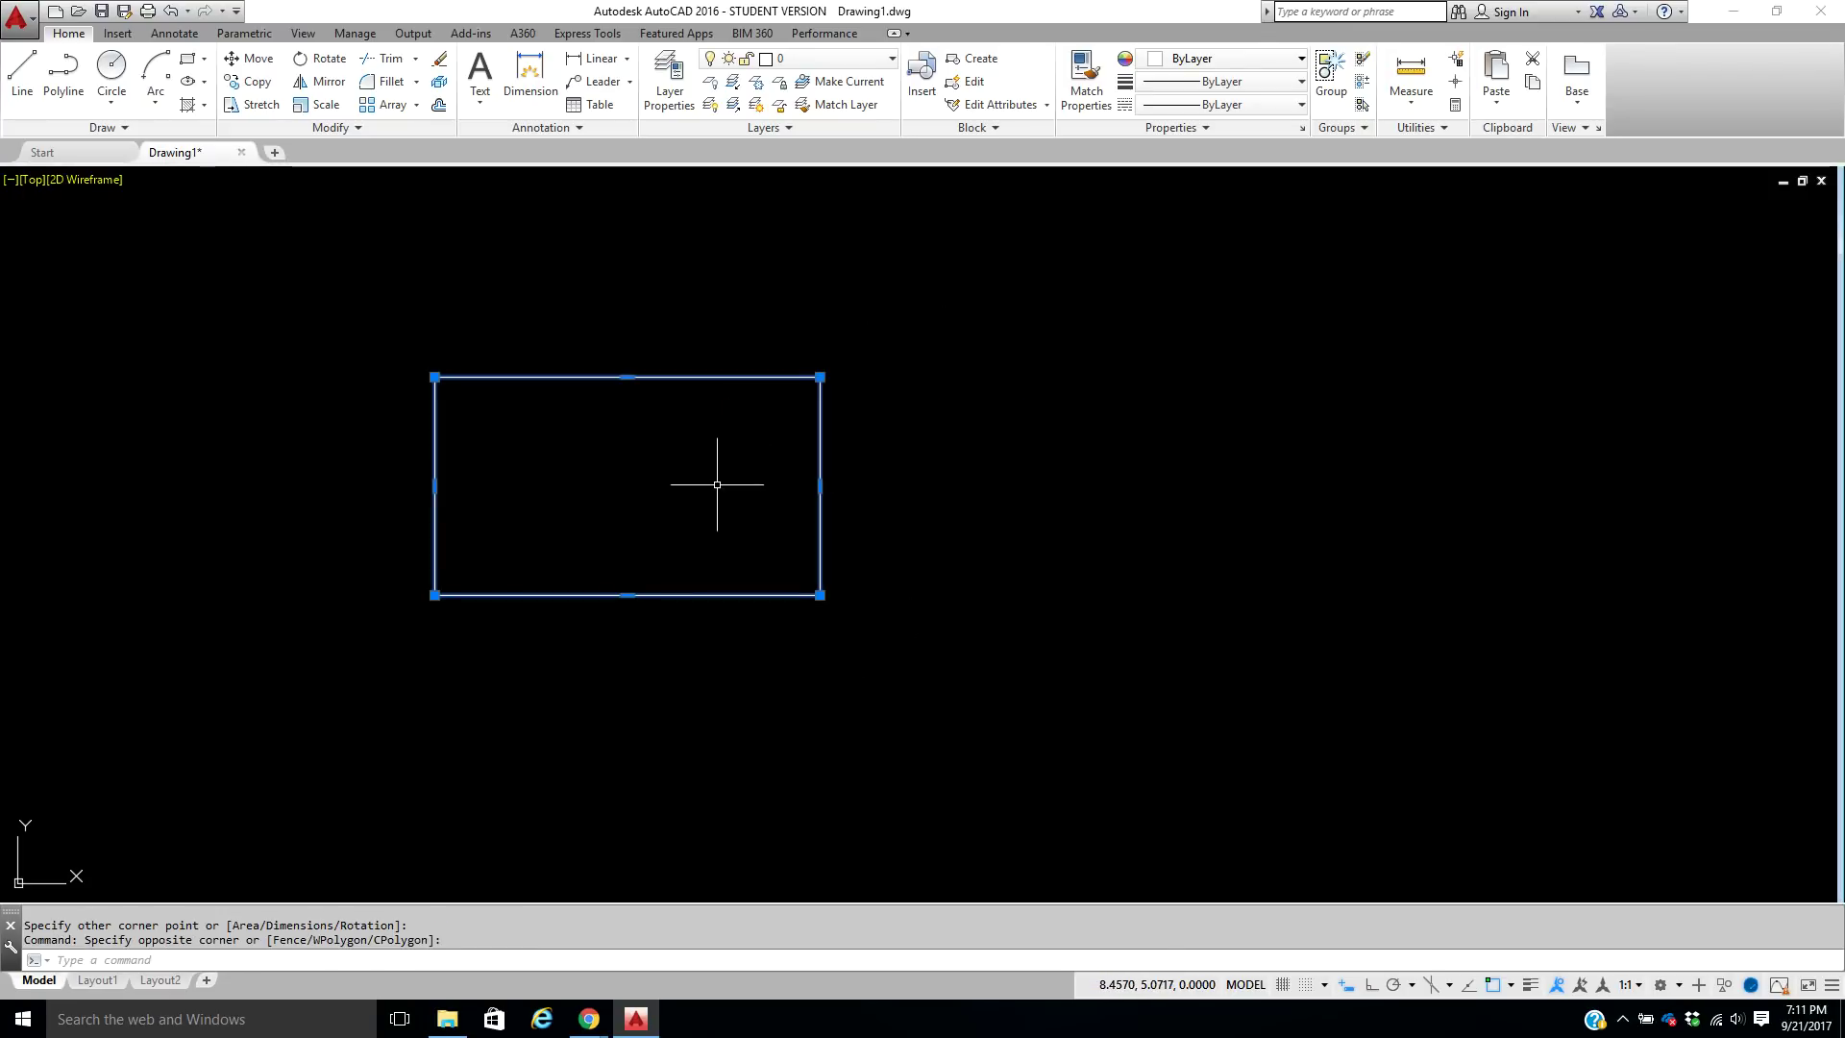
pyautogui.press('Delete')
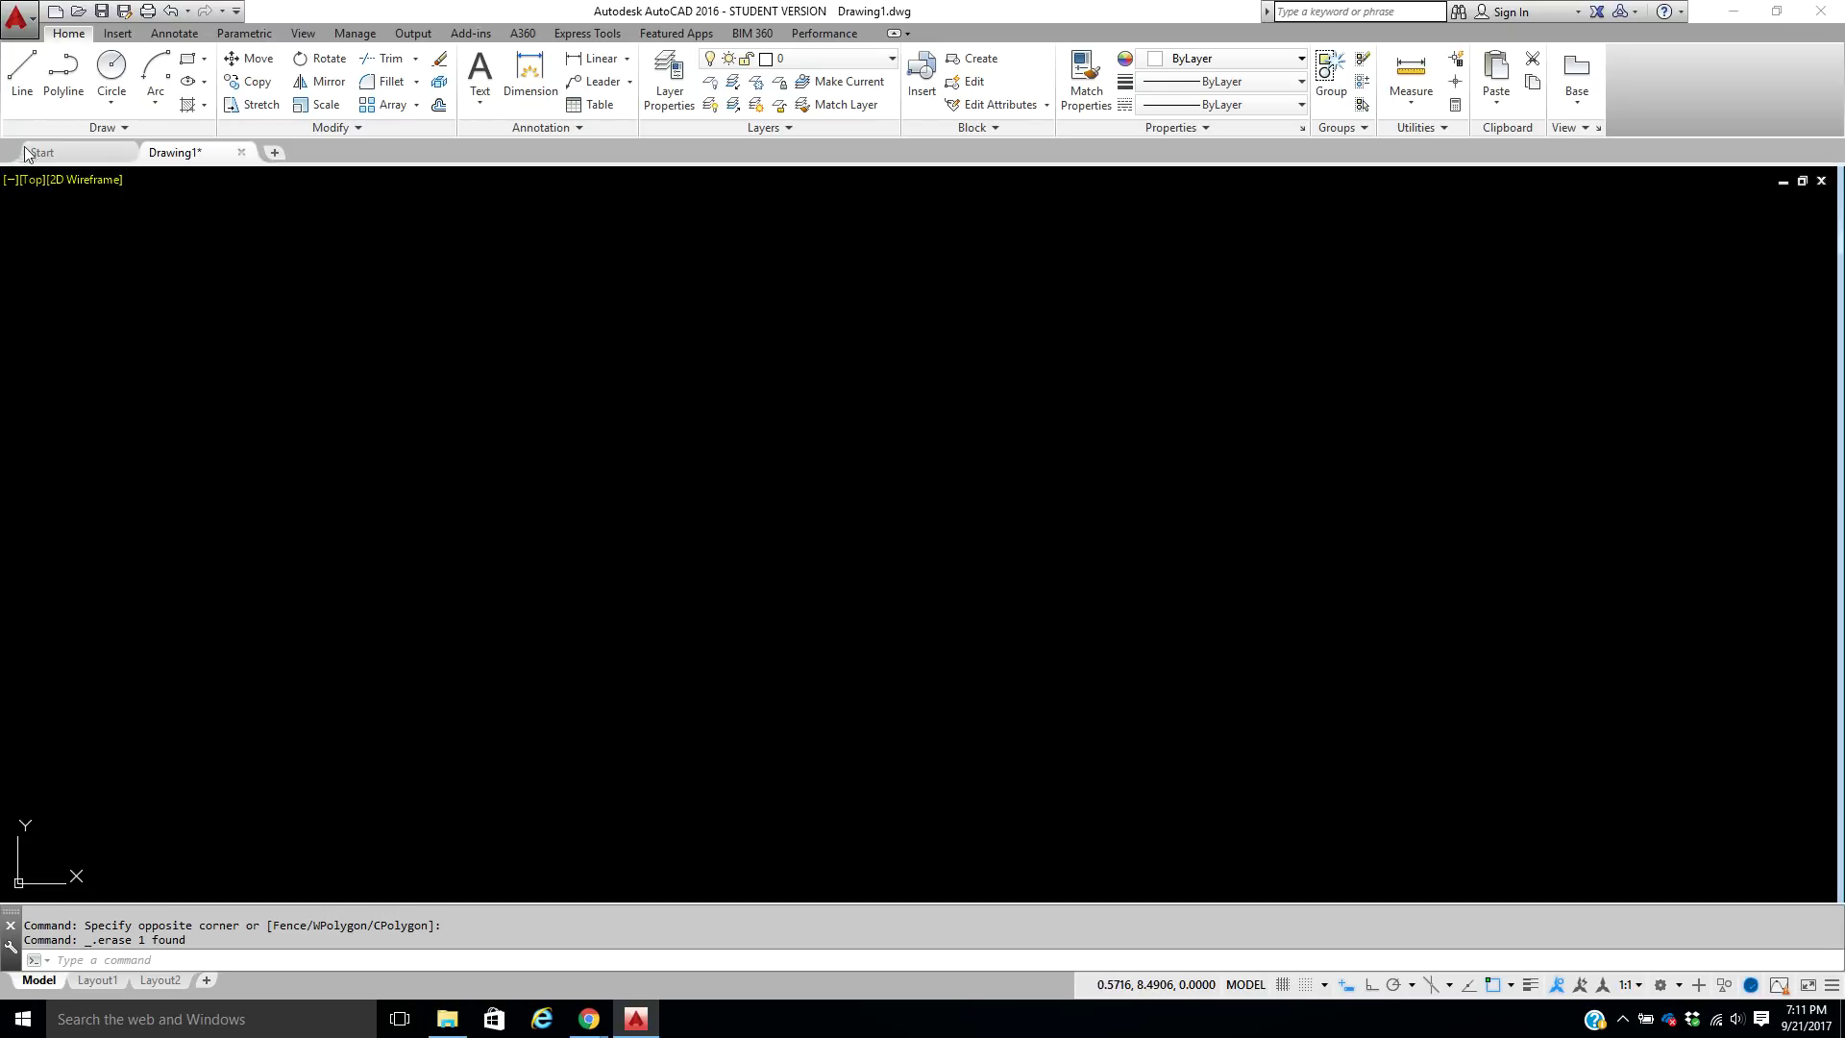
pyautogui.click(188, 61)
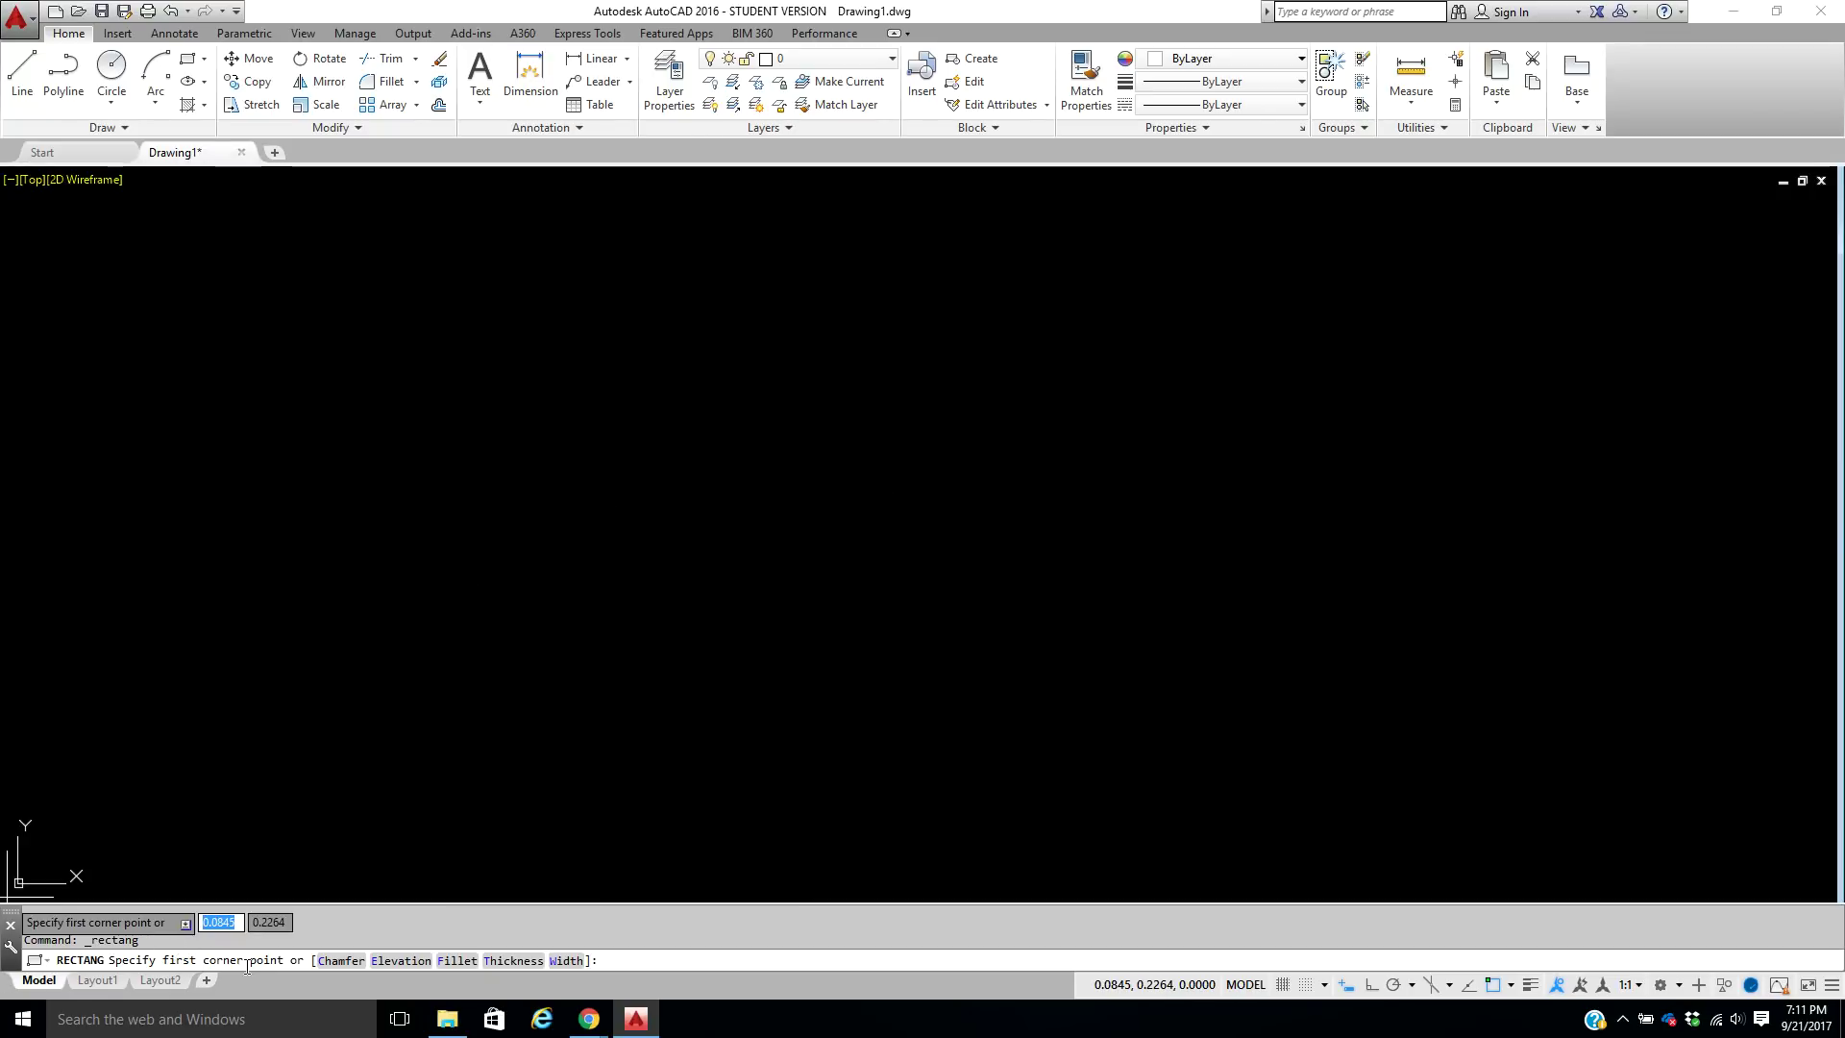
# Draw a rectangle using the Dimensions option with length 5 and width 3.
pyautogui.click(482, 596)
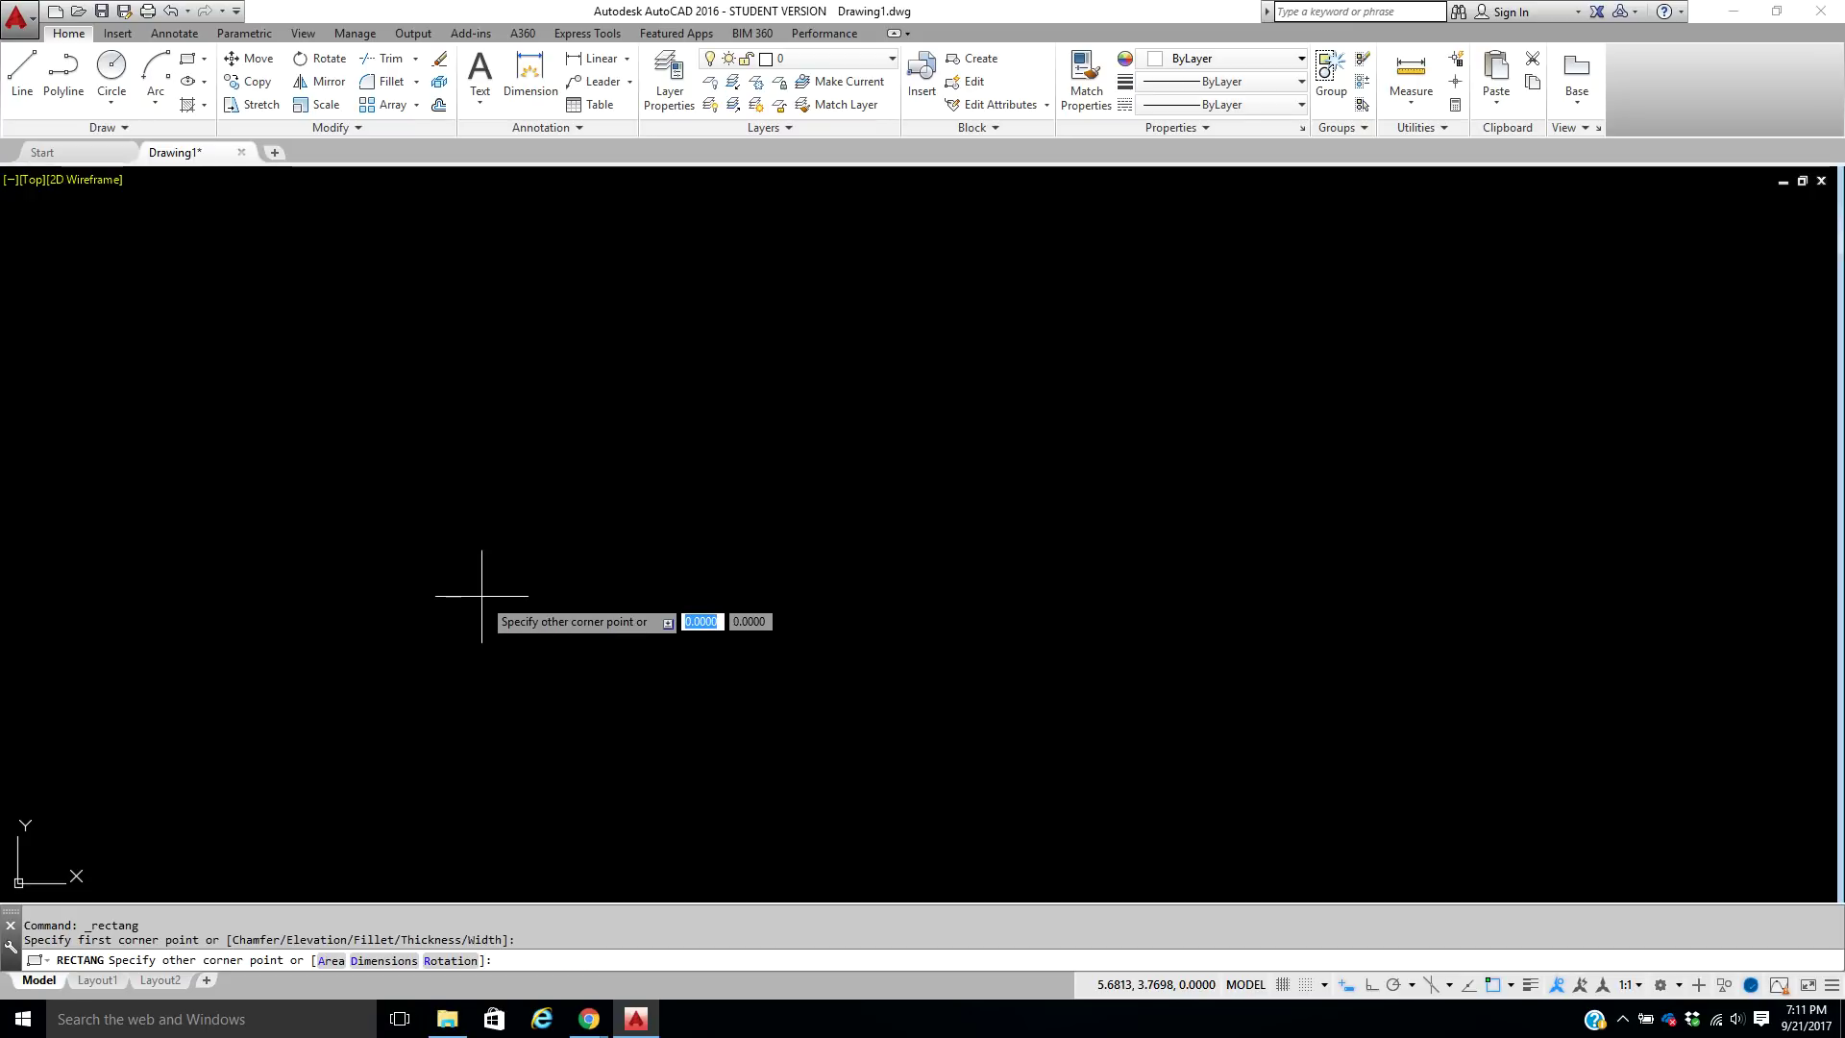
pyautogui.click(381, 962)
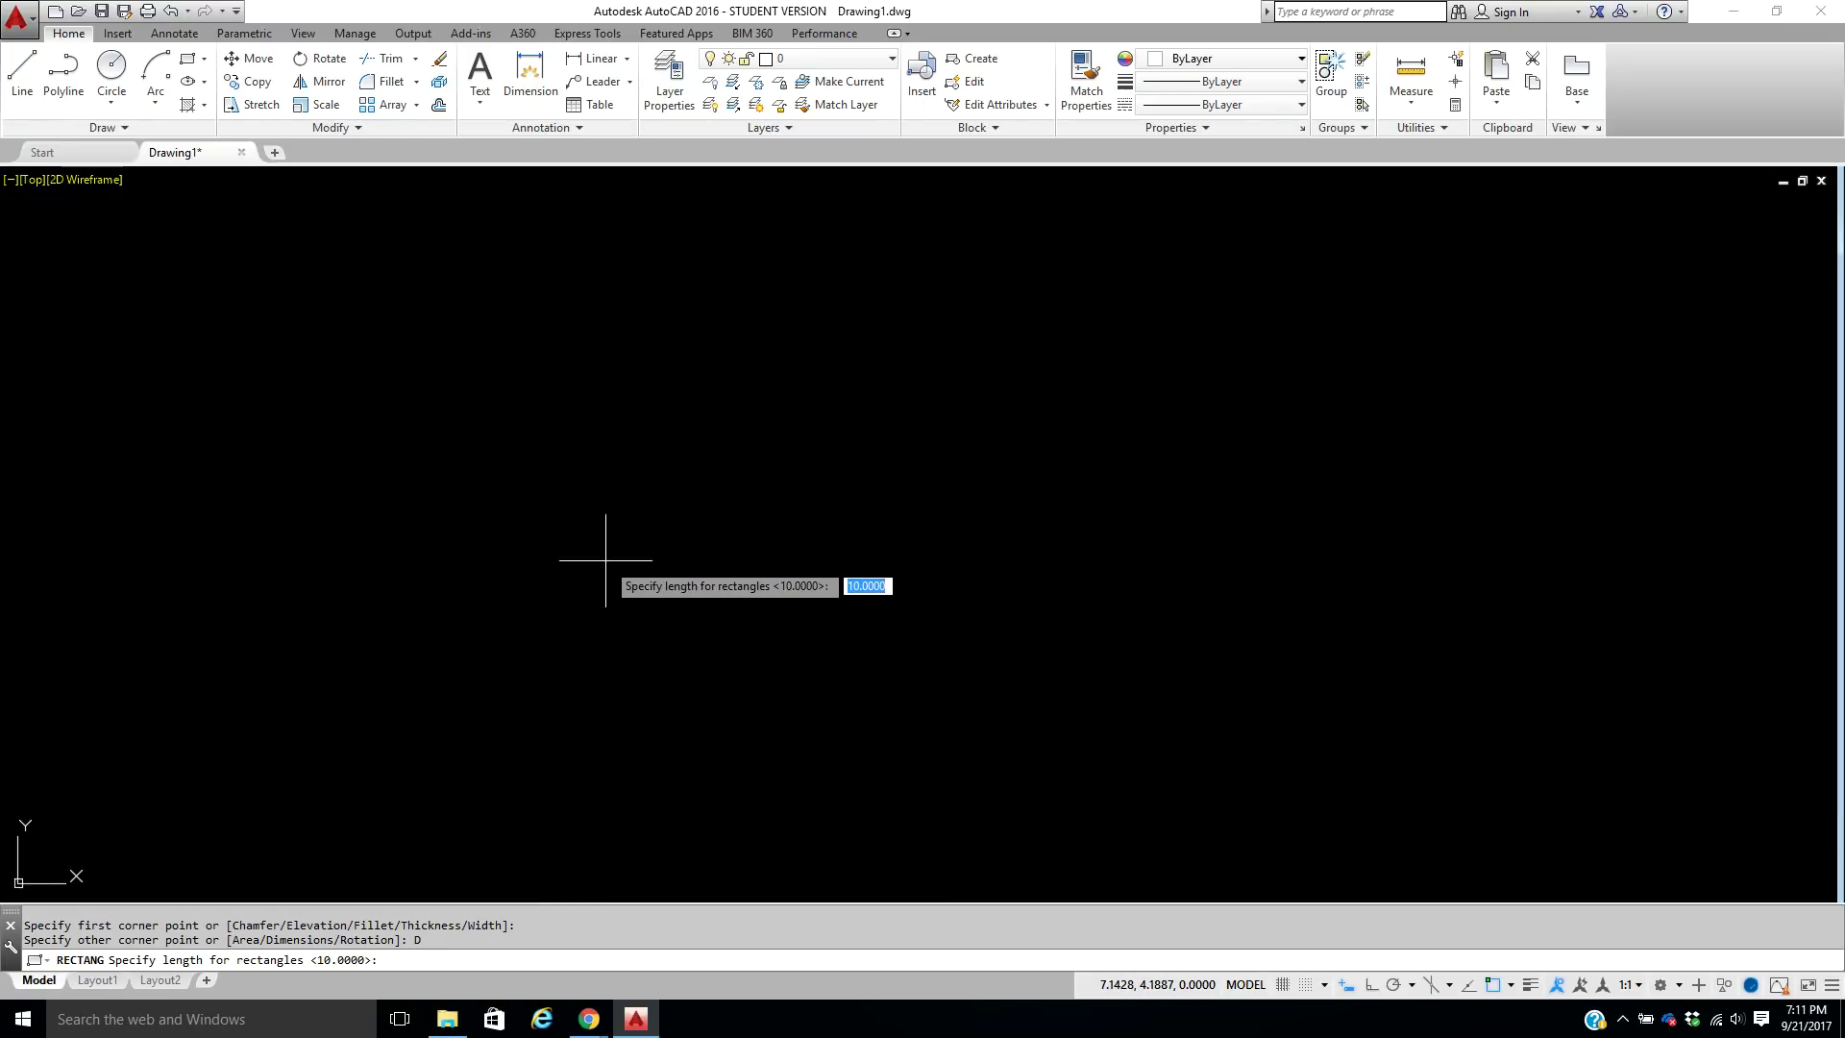
pyautogui.press('Return')
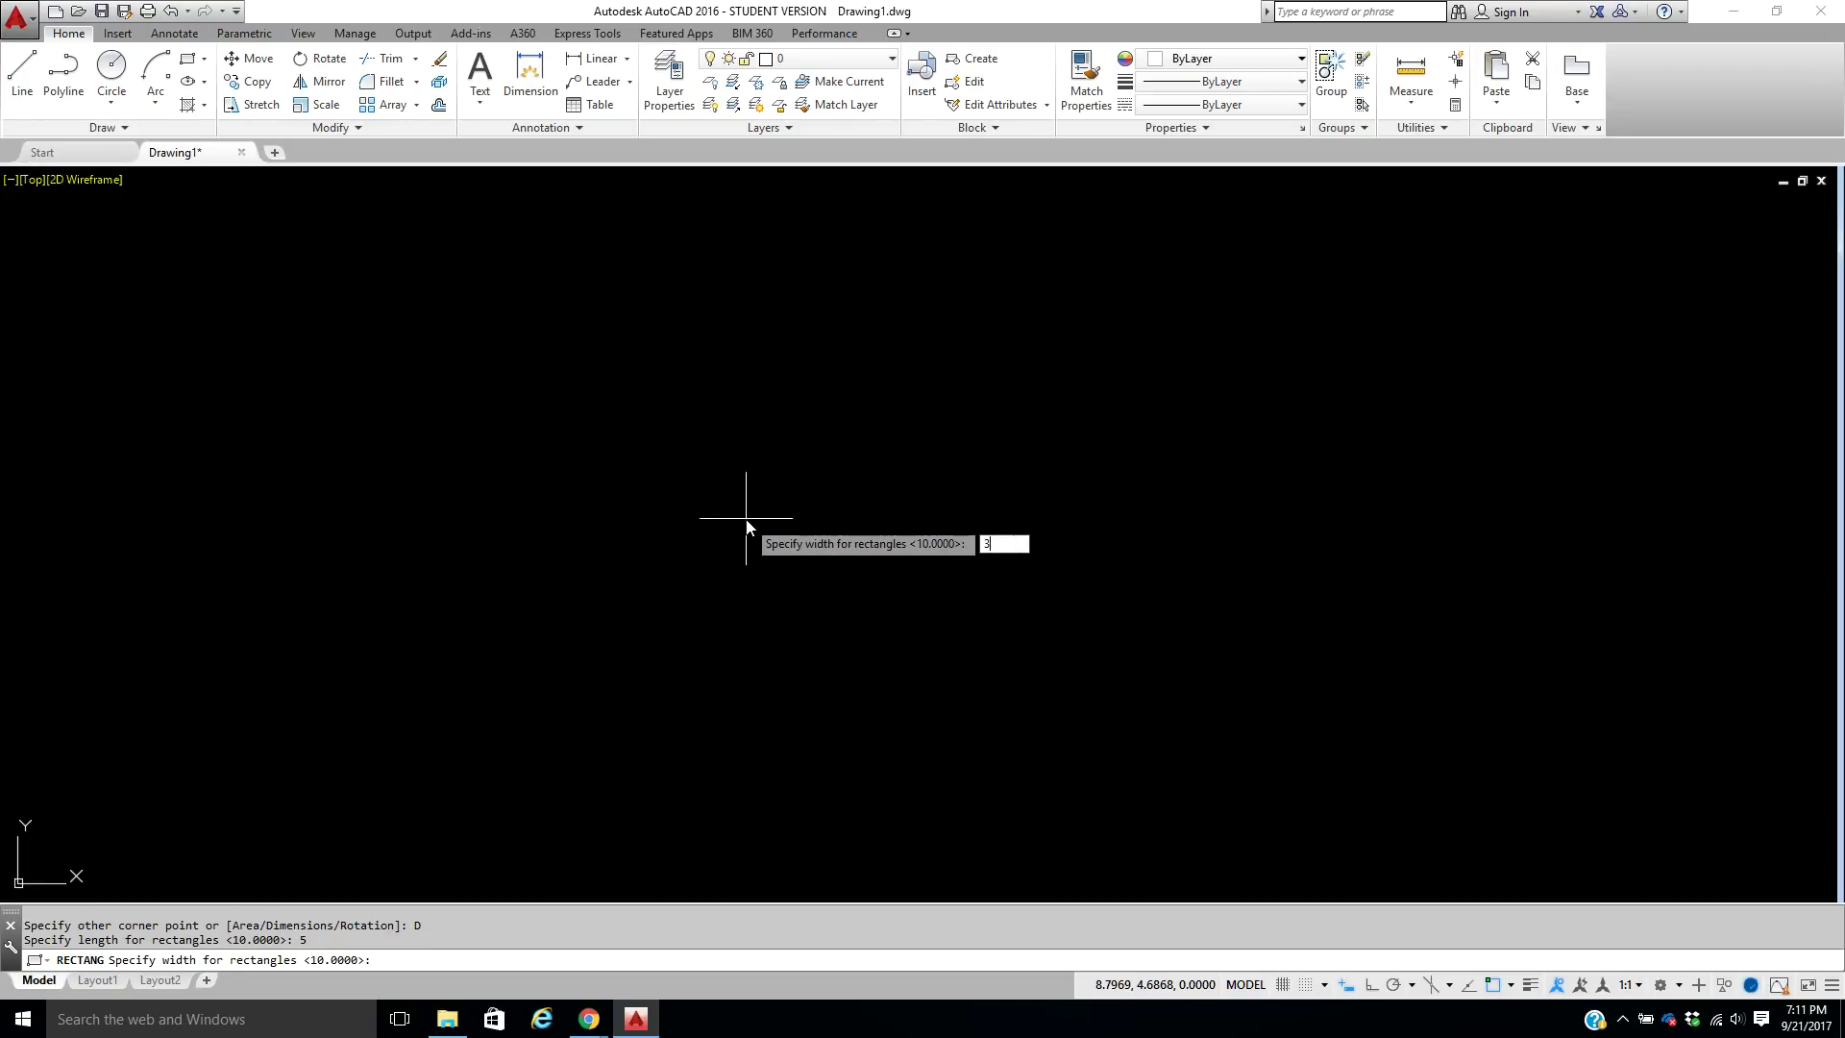
pyautogui.press('Return')
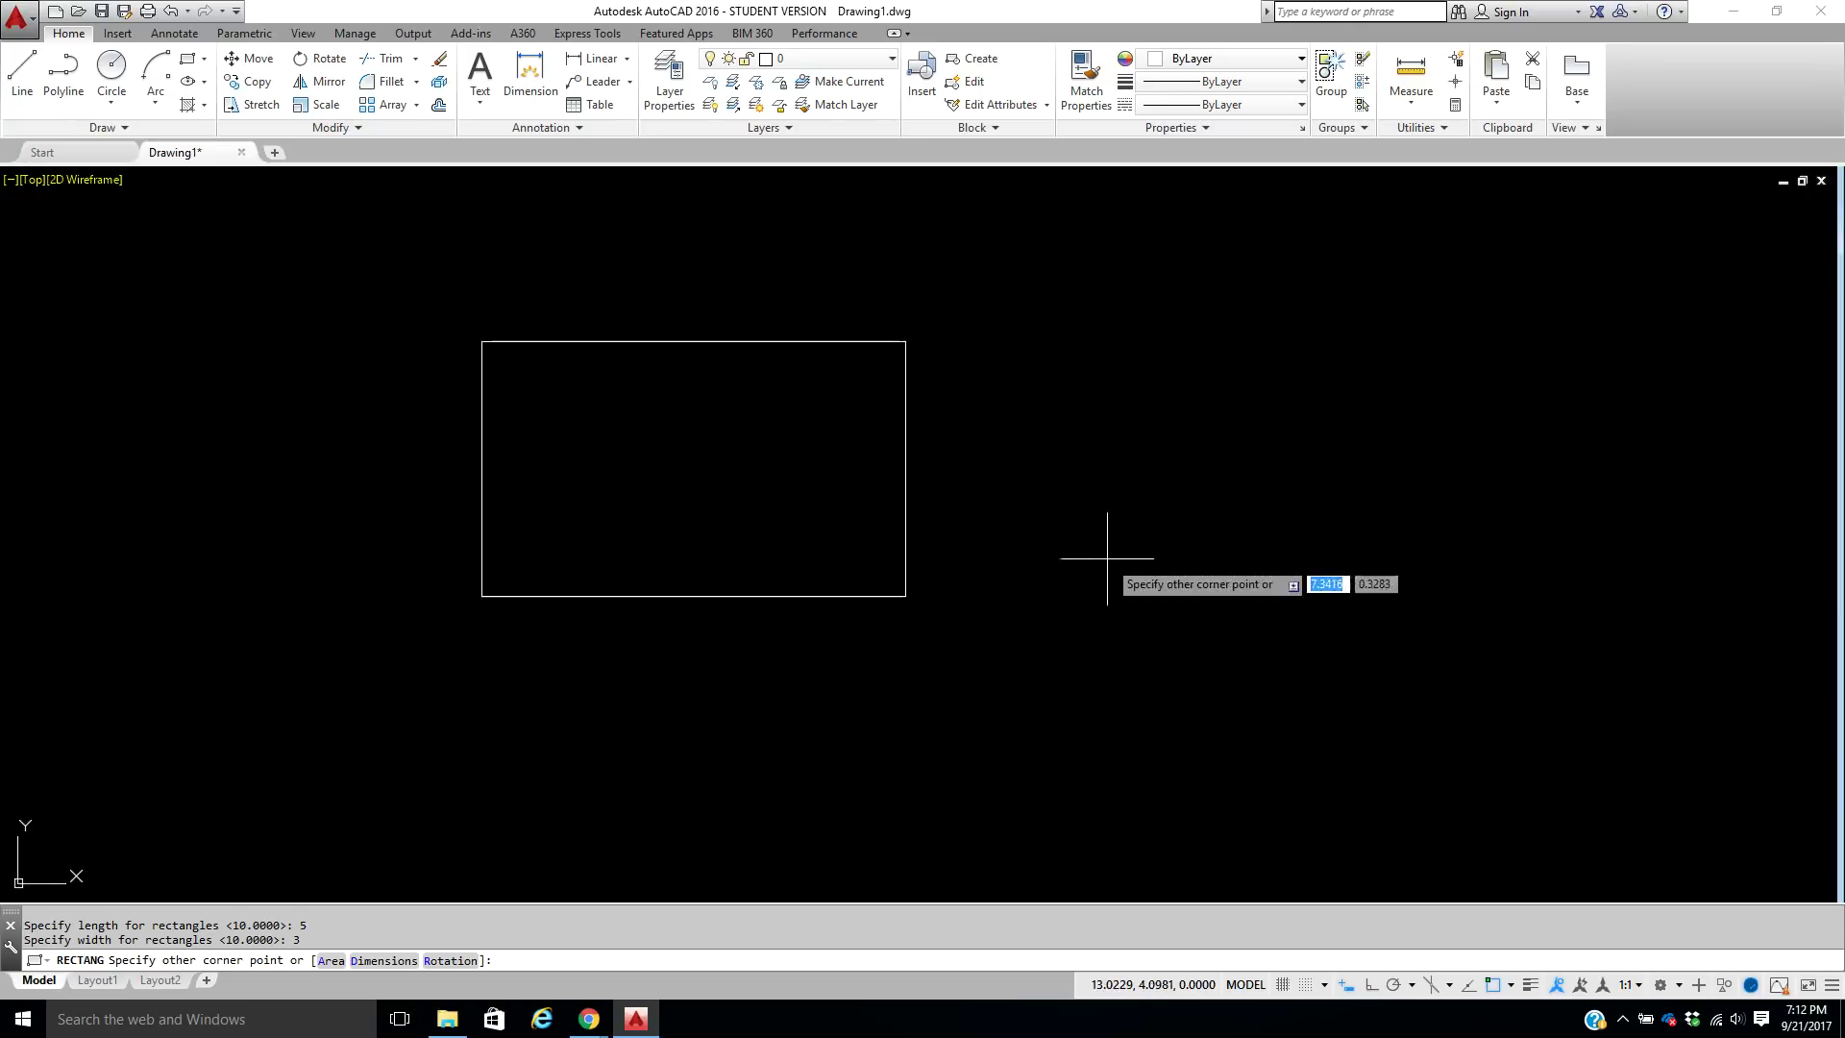
pyautogui.click(1099, 427)
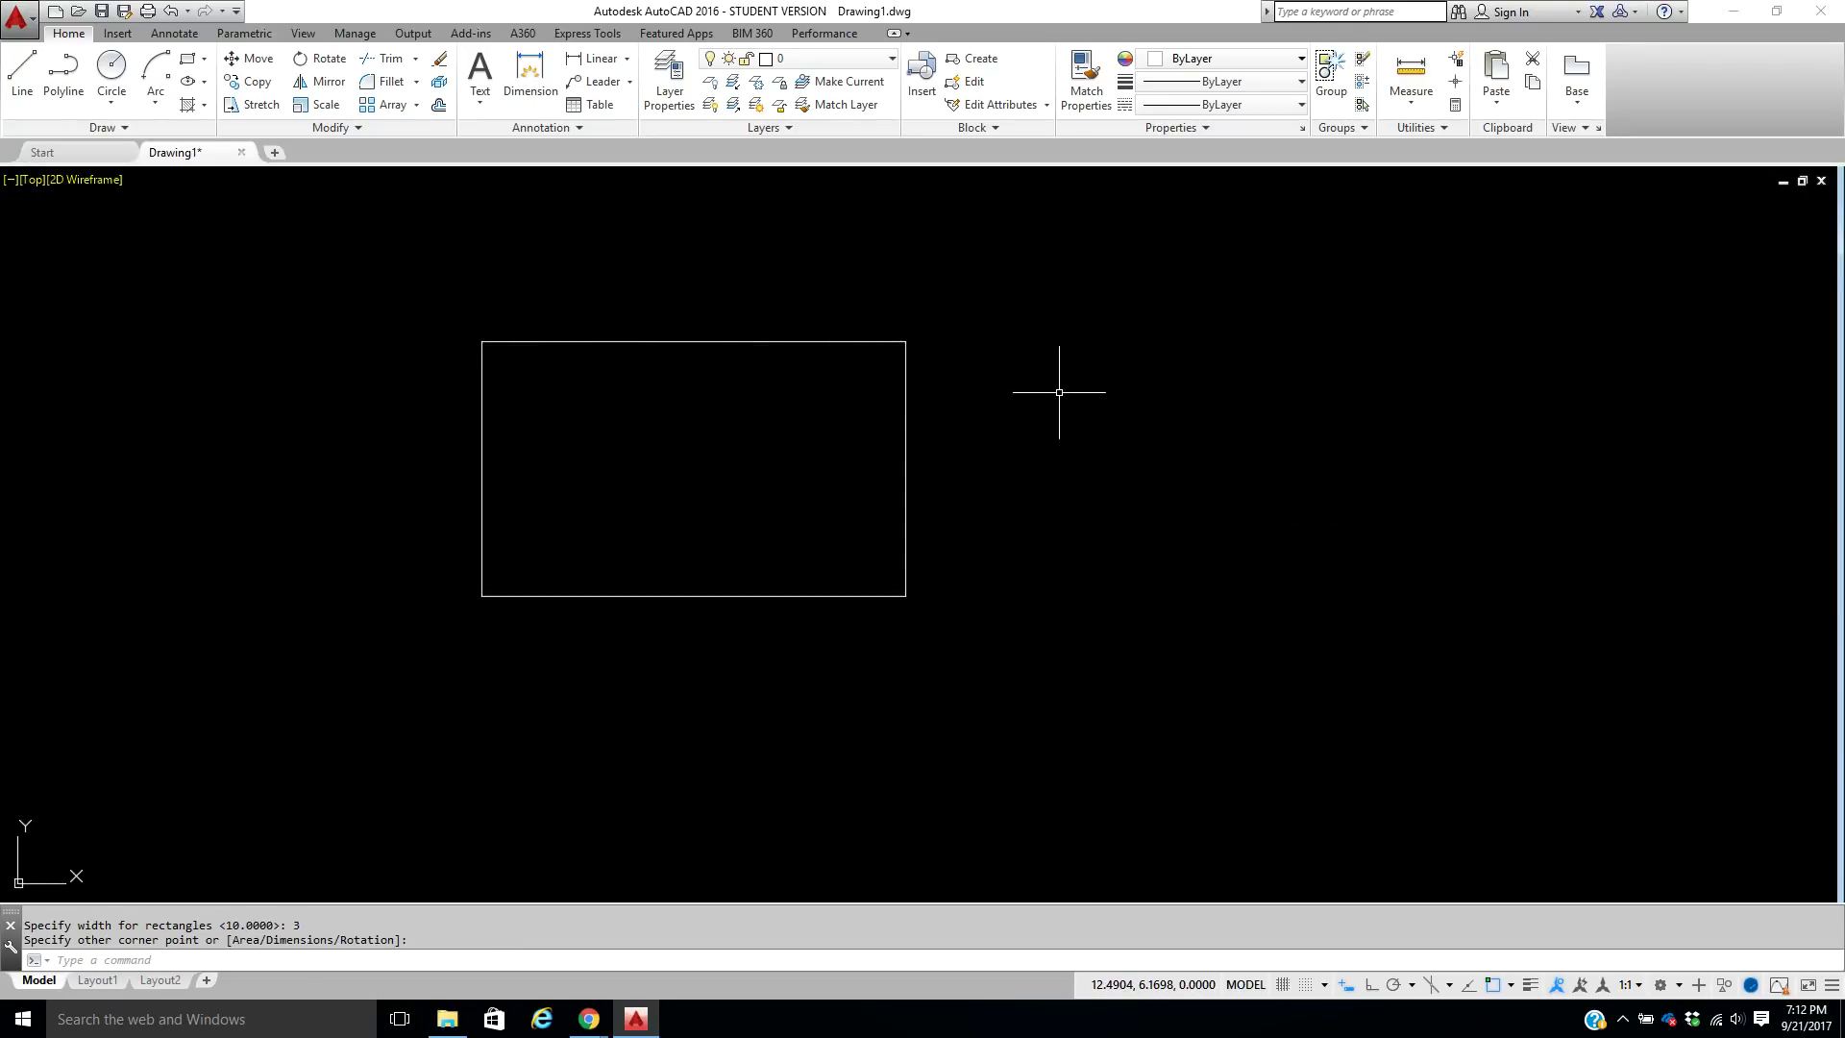
pyautogui.click(195, 62)
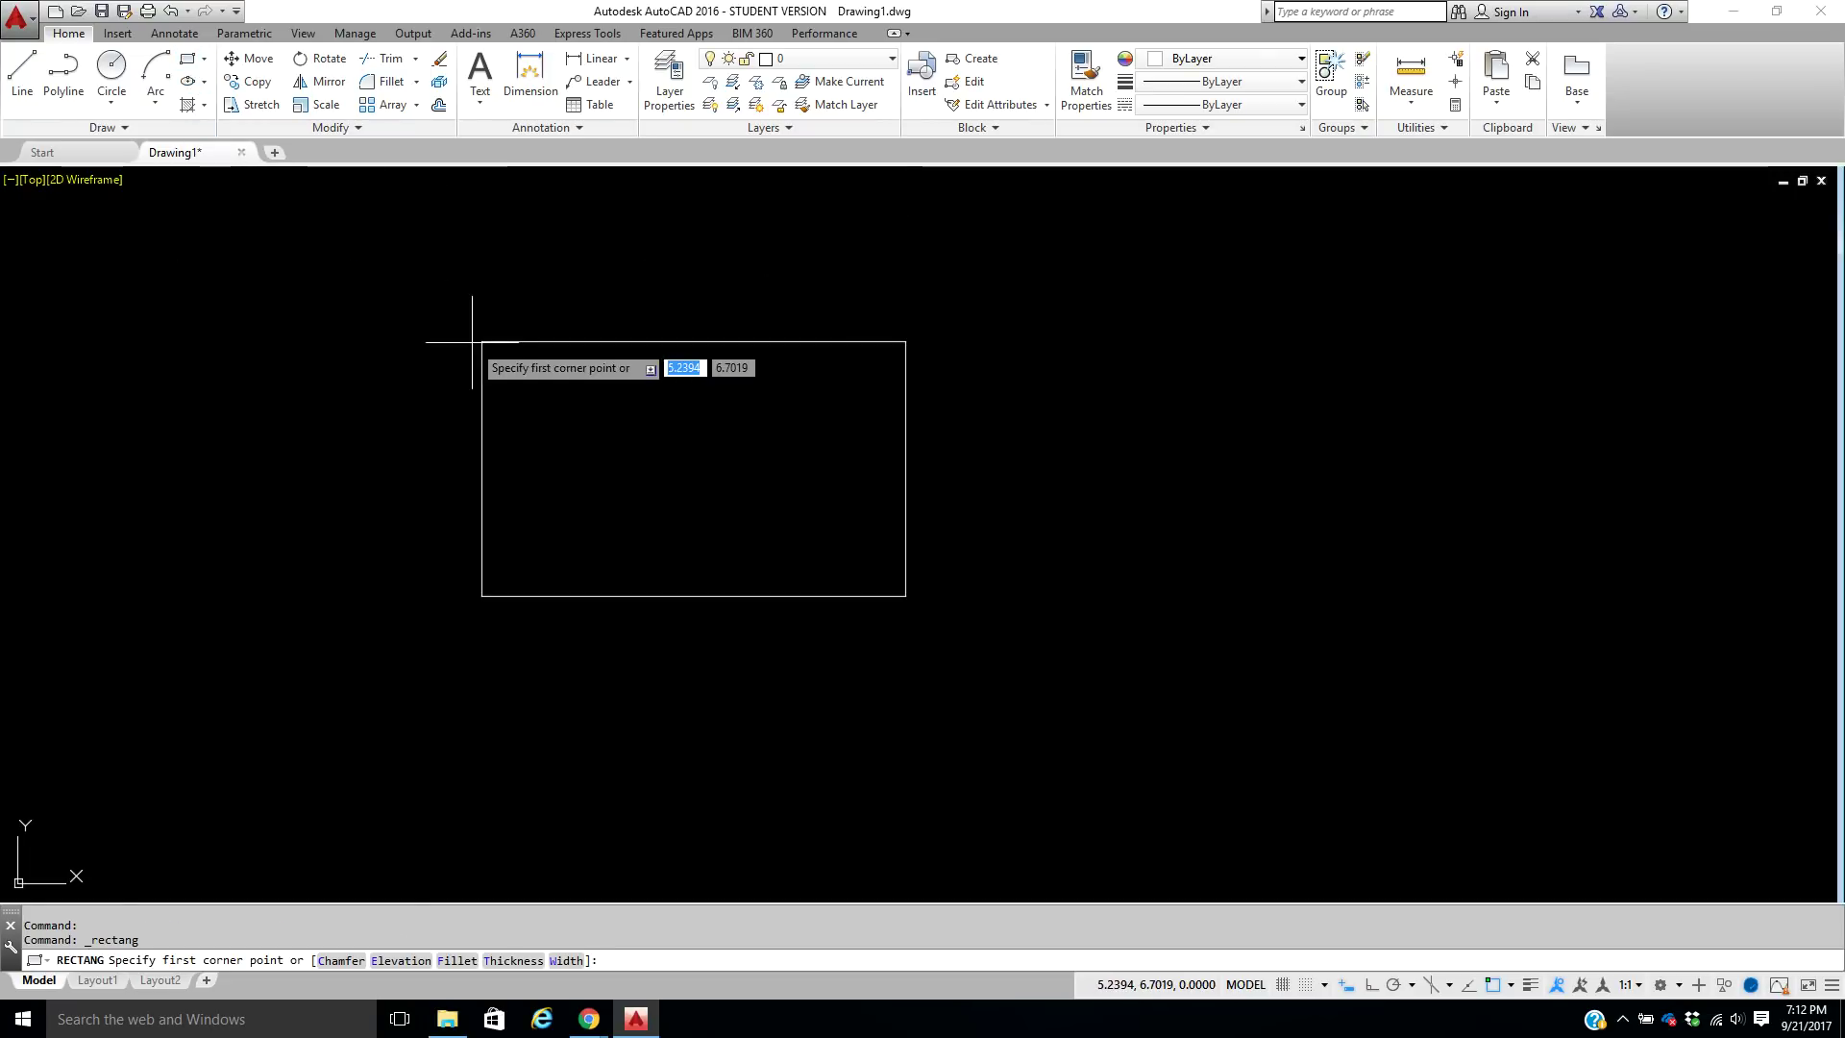
pyautogui.click(1075, 355)
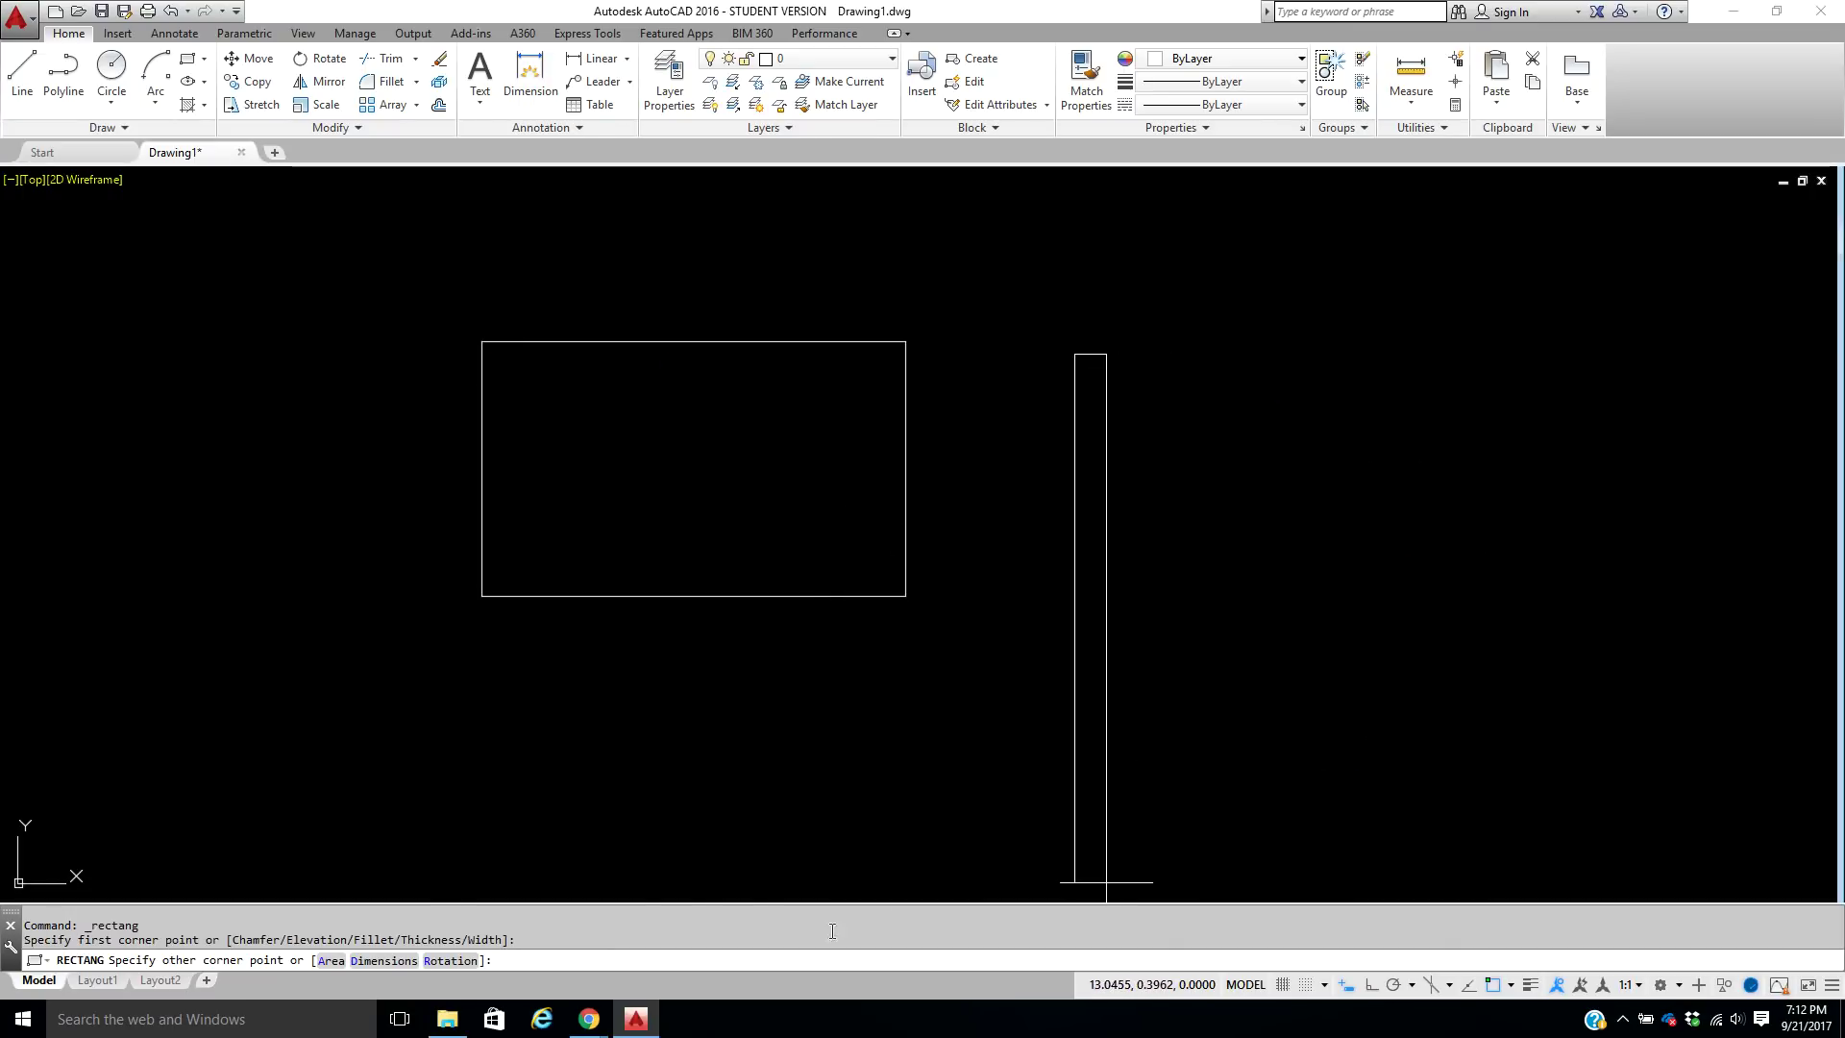
pyautogui.click(331, 960)
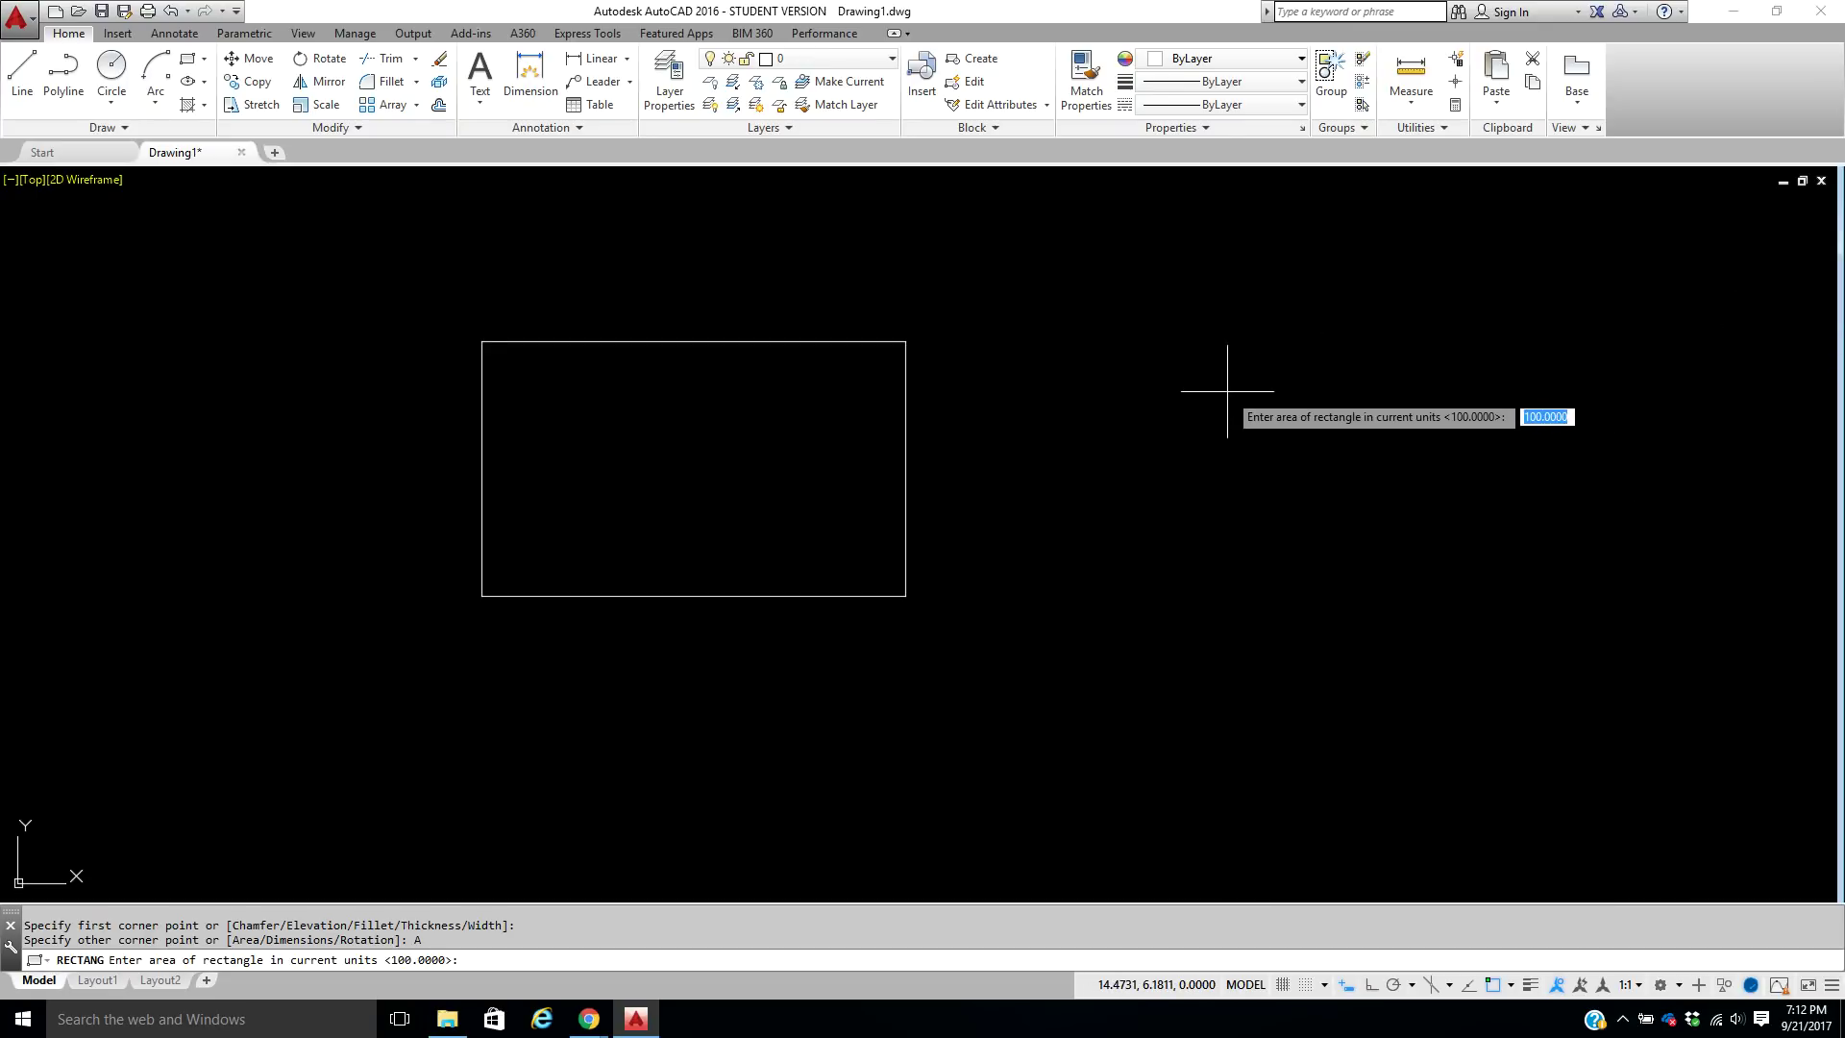
pyautogui.press('BackSpace')
pyautogui.press('Return')
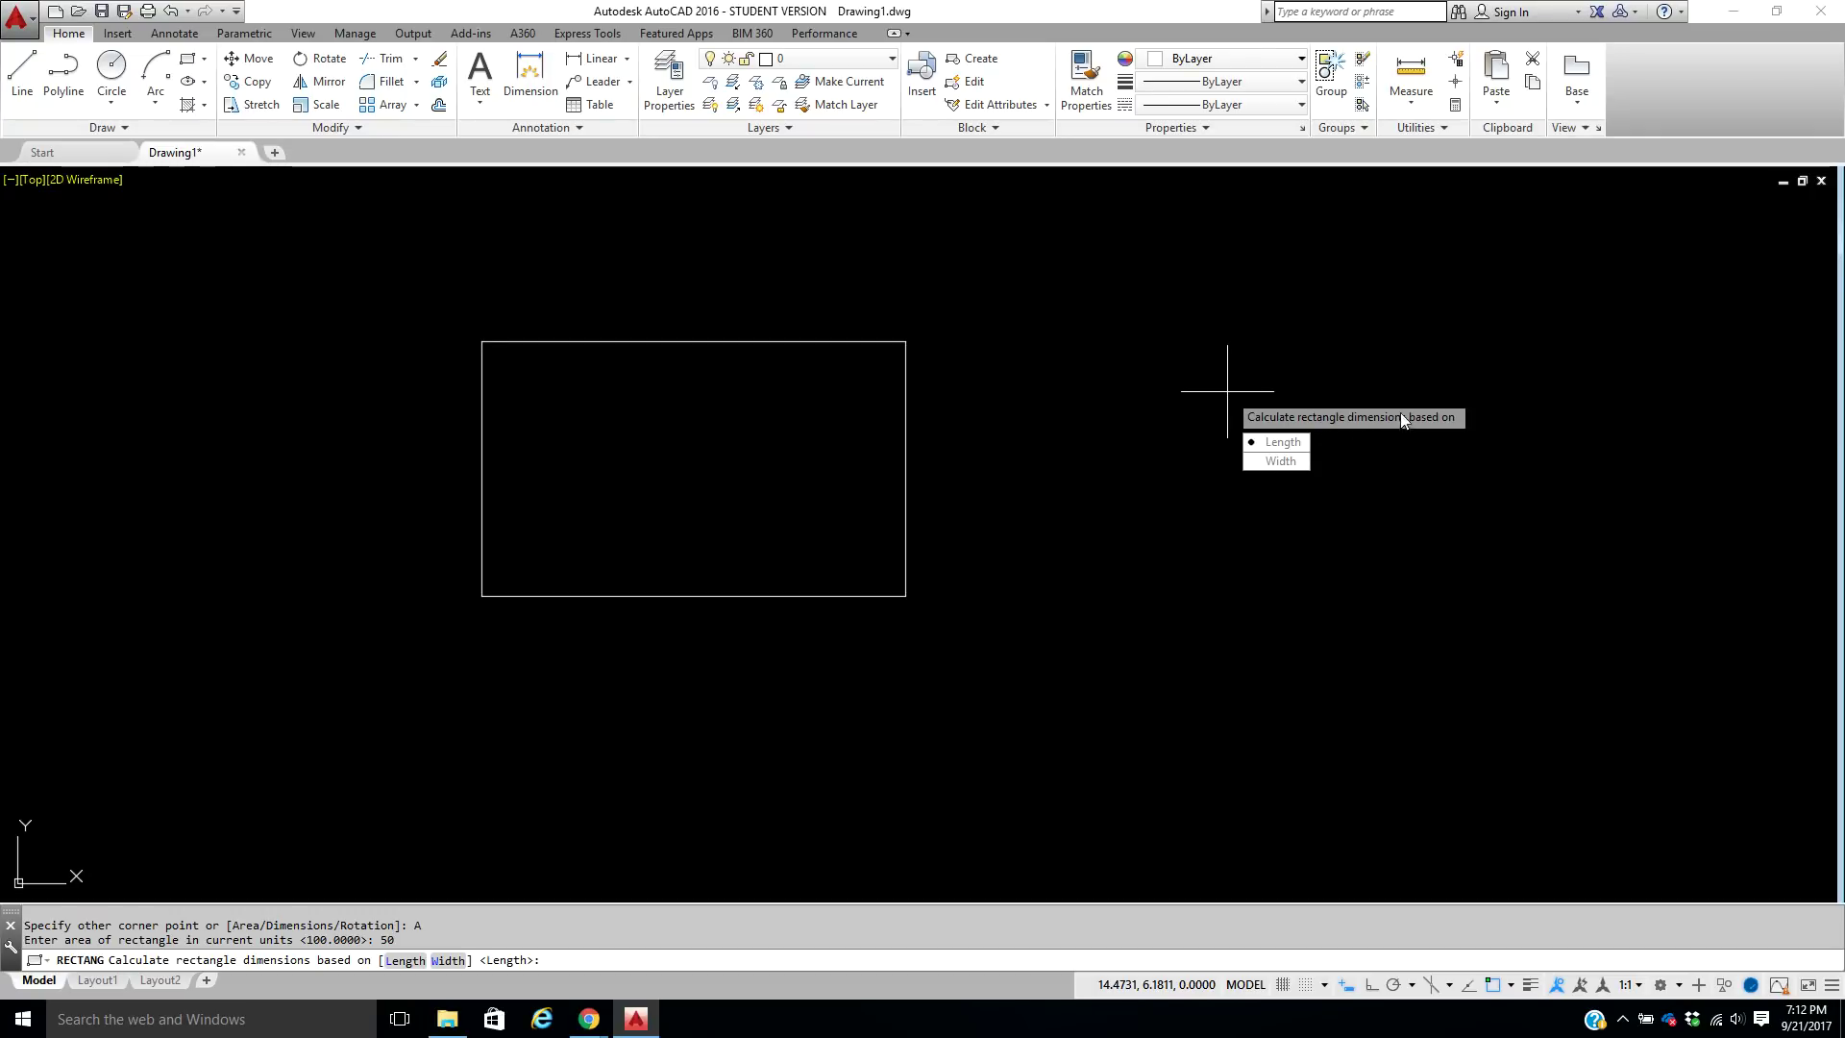
pyautogui.click(1288, 448)
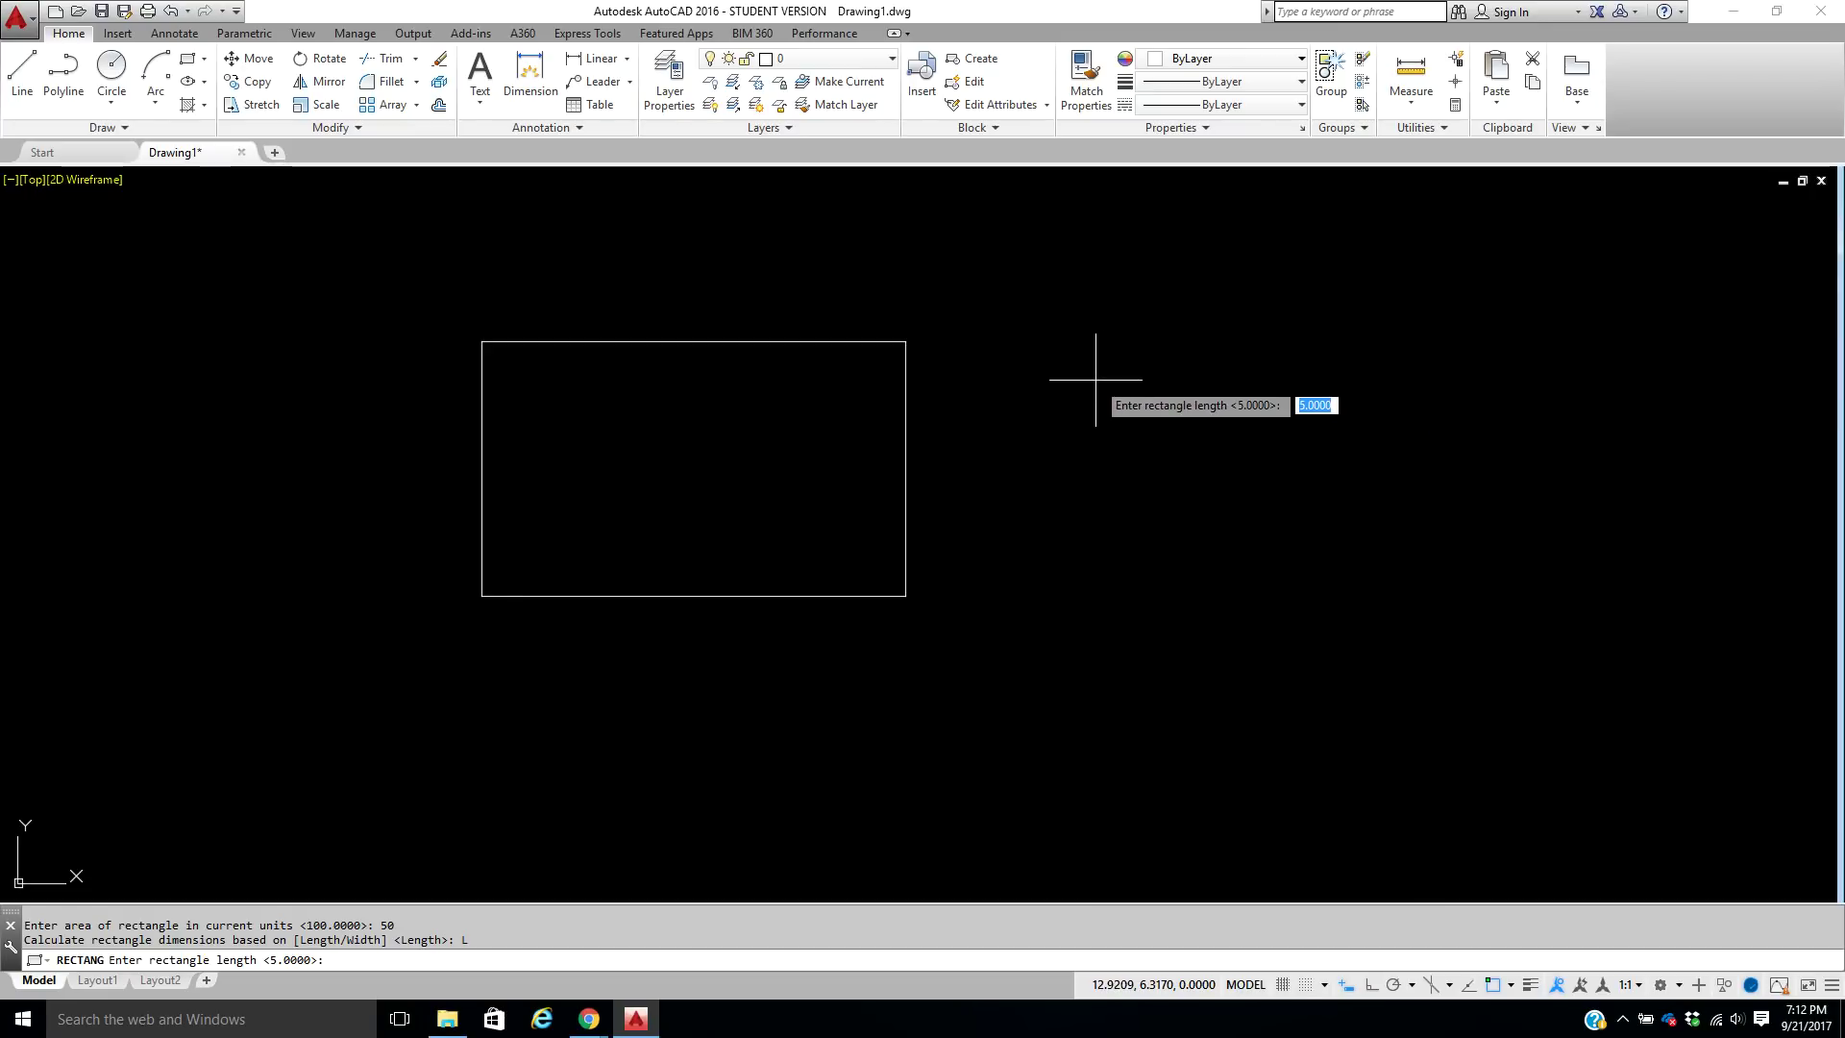
pyautogui.write('8')
pyautogui.press('Return')
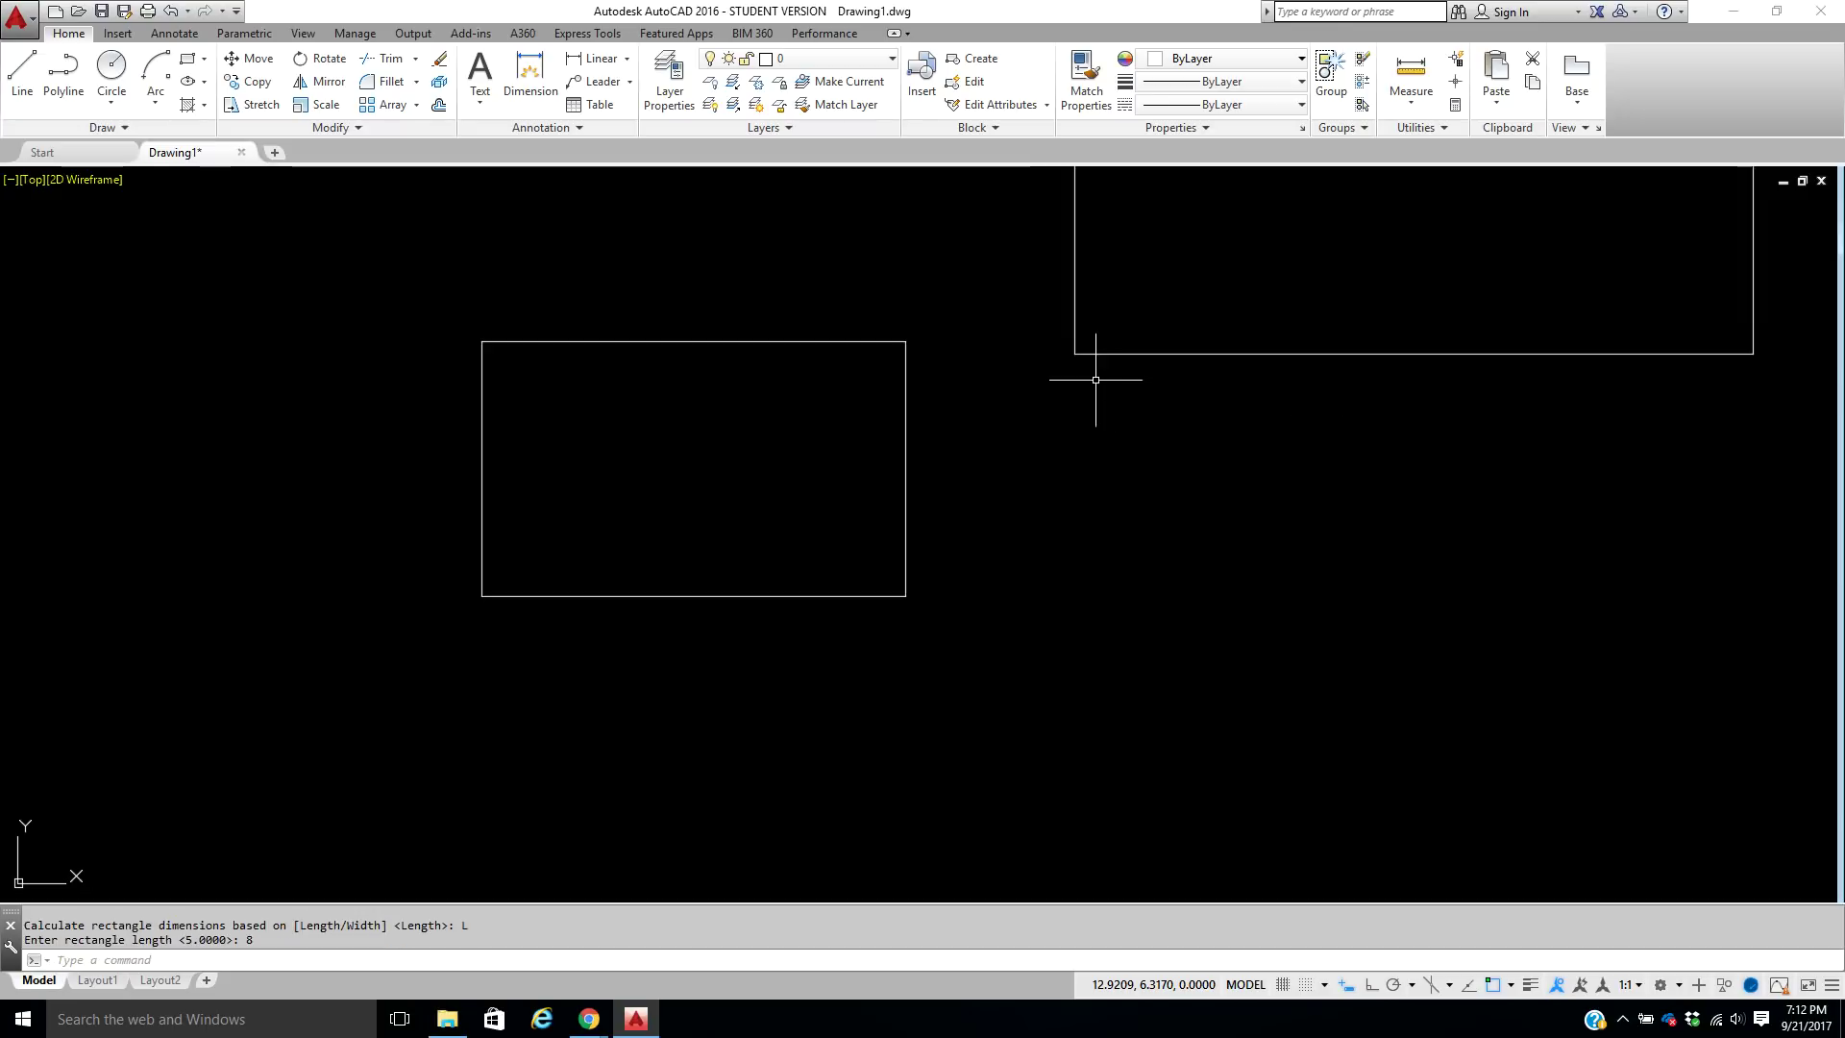
pyautogui.scroll(-1, 1105, 377)
pyautogui.scroll(-1, 1318, 215)
pyautogui.moveTo(1312, 225); pyautogui.dragTo(1174, 497, button='middle')
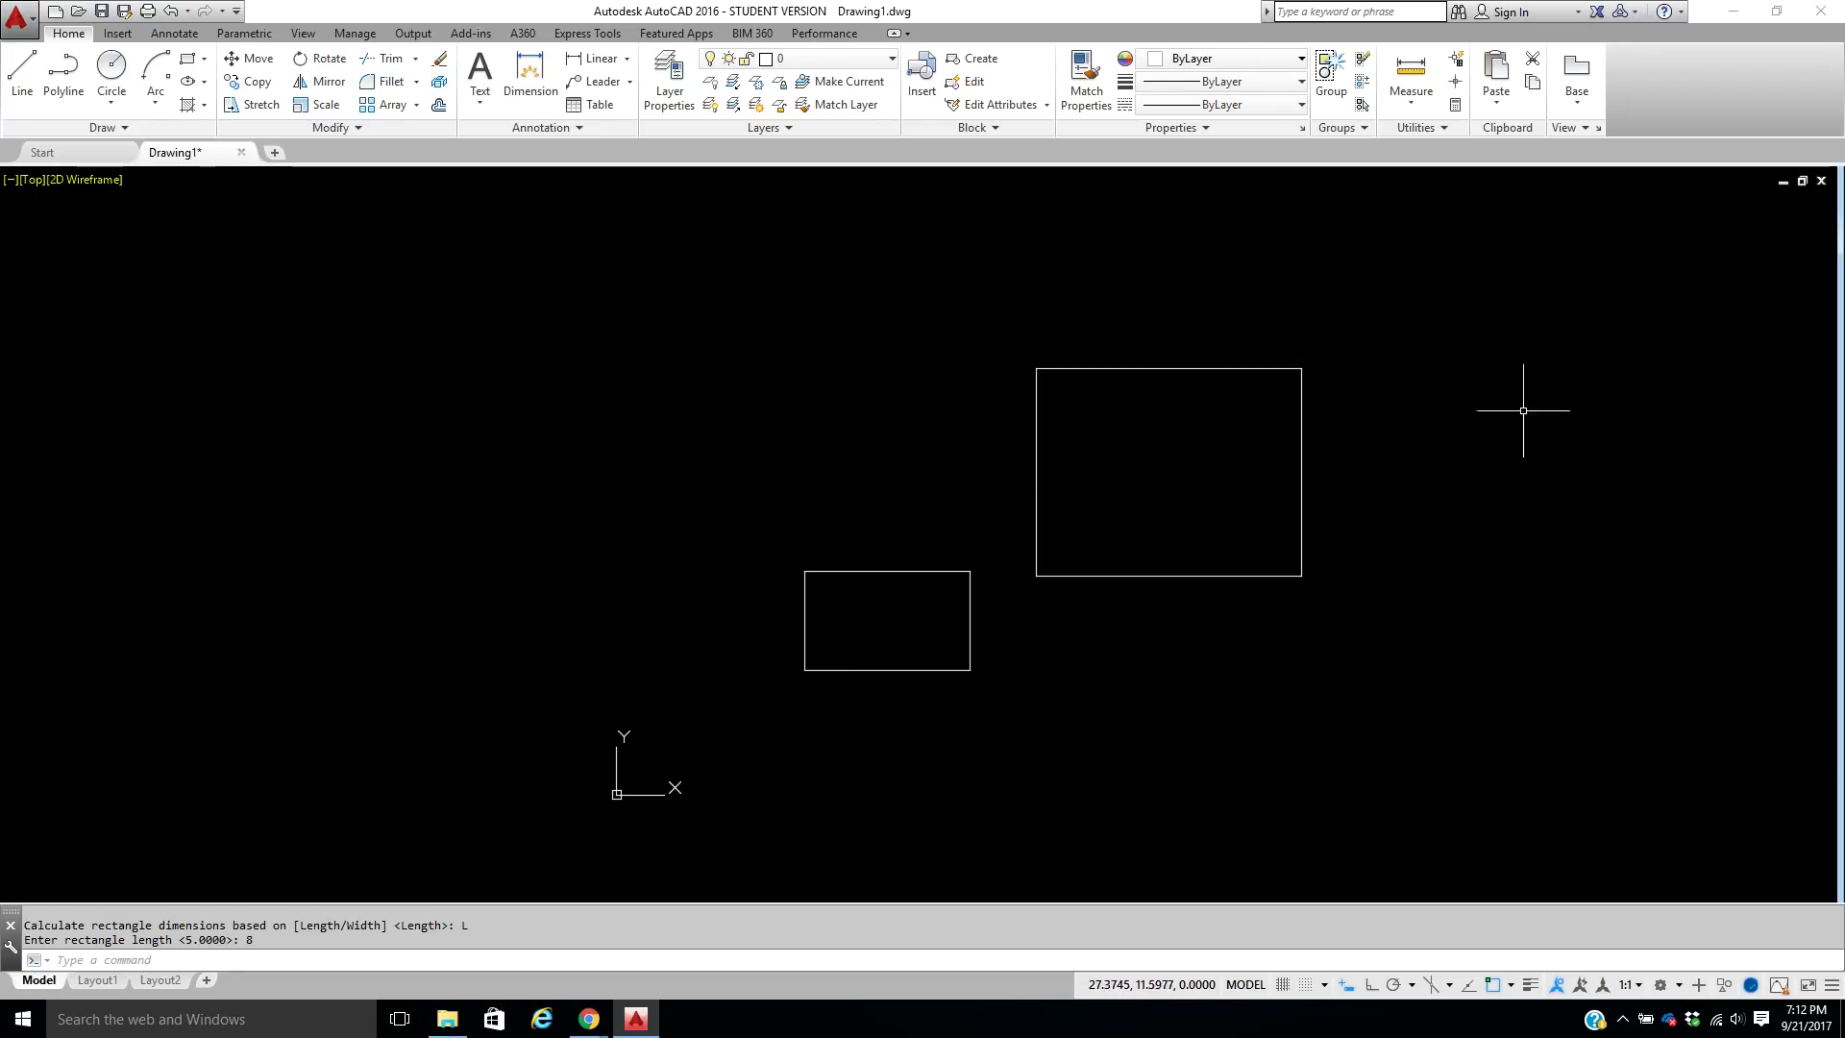
pyautogui.click(1410, 326)
pyautogui.click(1036, 610)
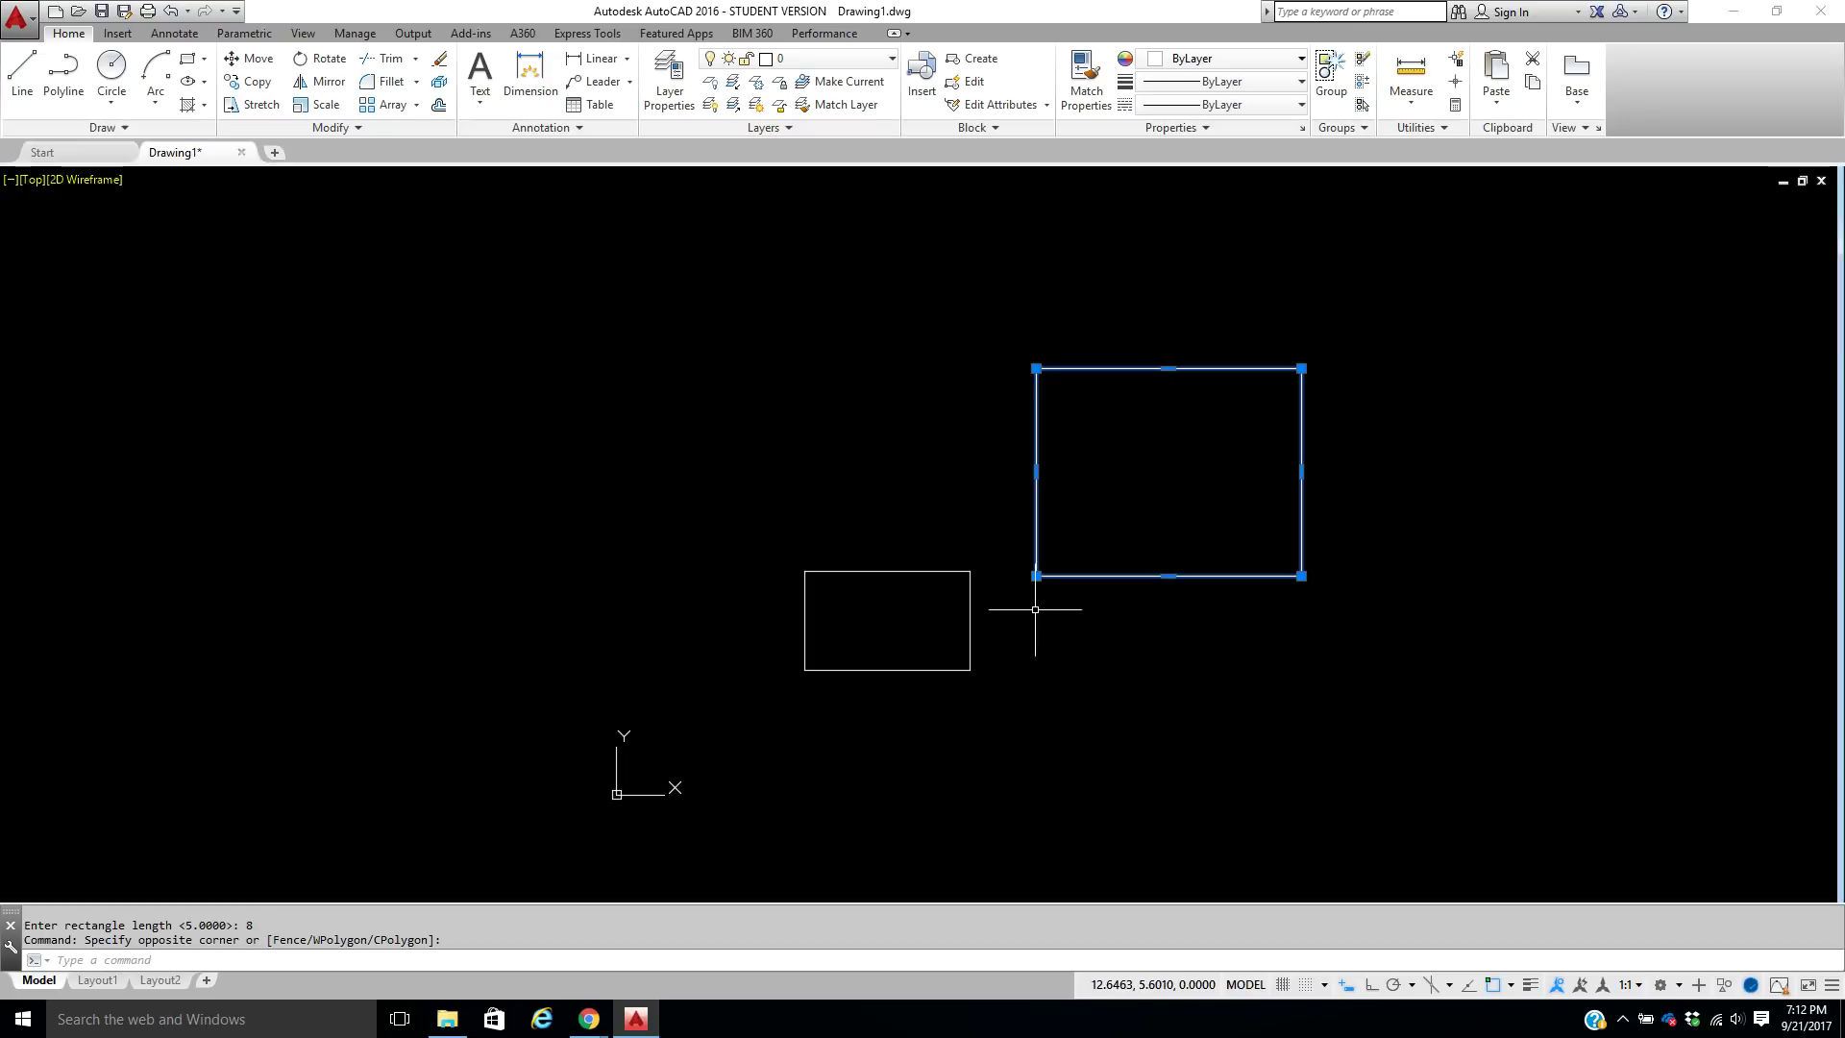
pyautogui.press('Delete')
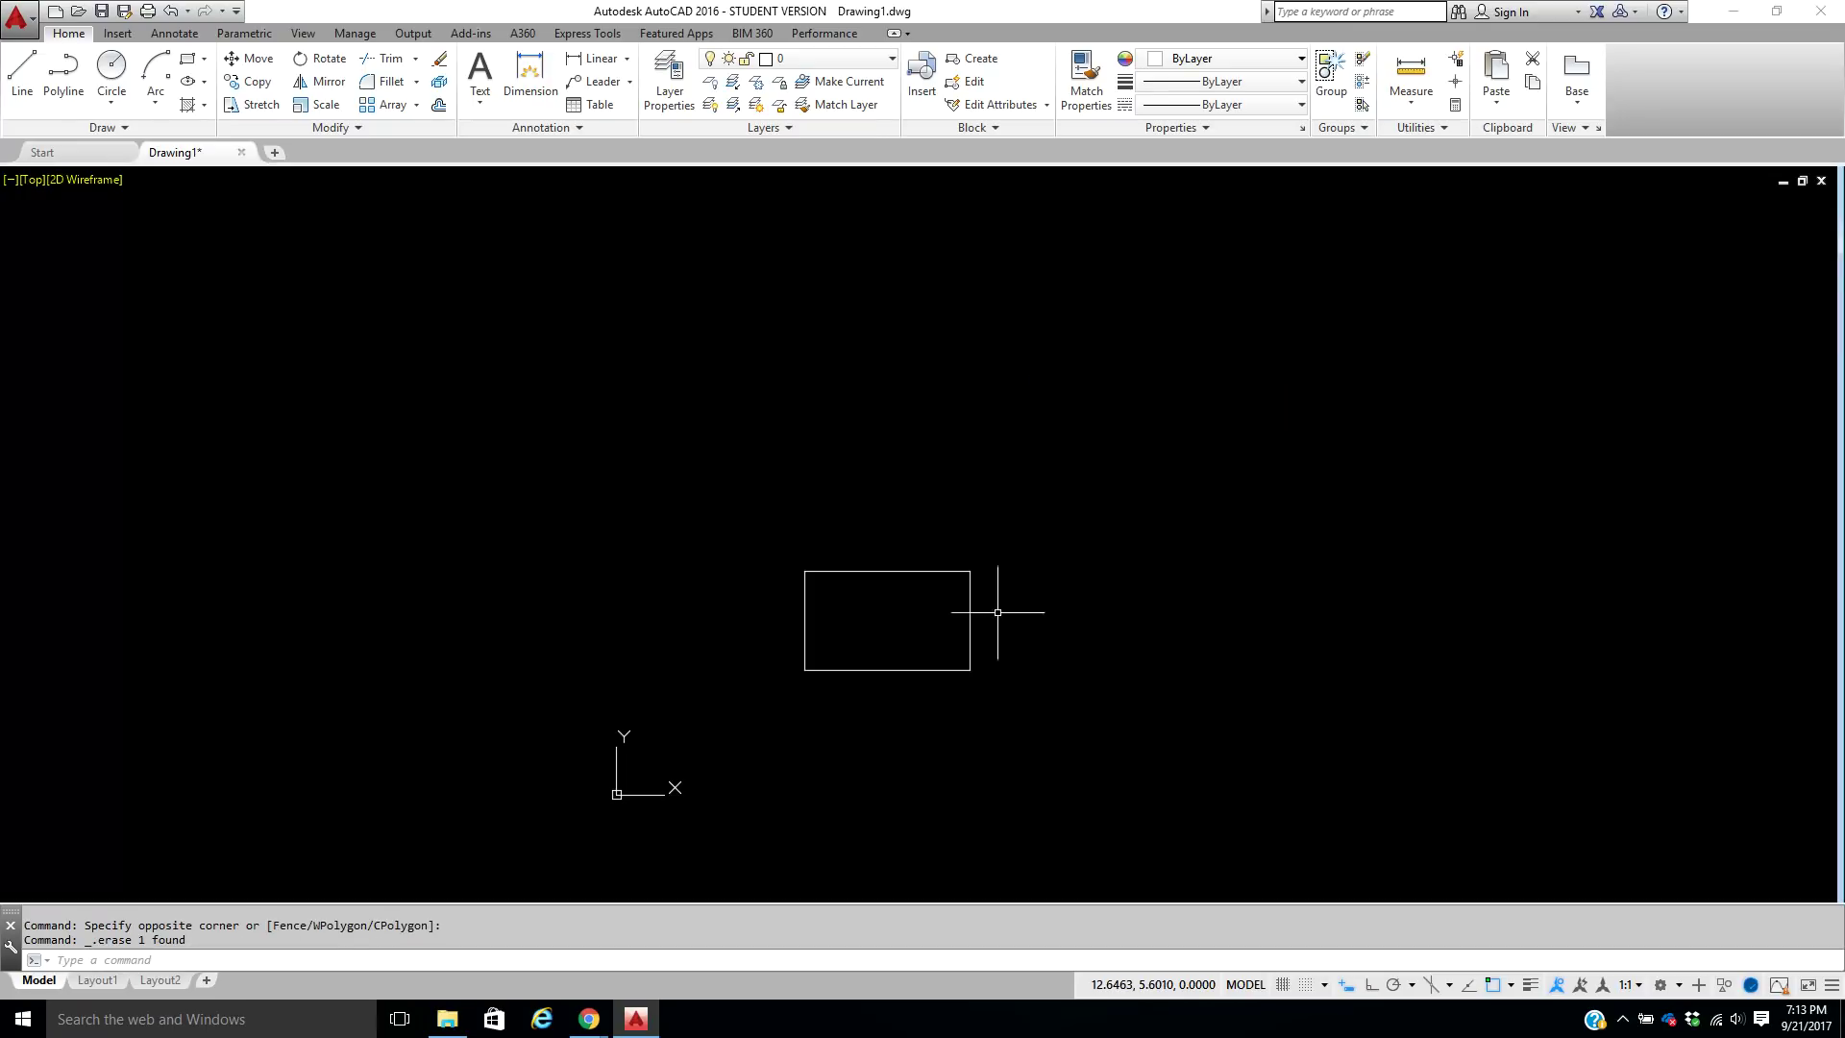
pyautogui.scroll(2, 901, 648)
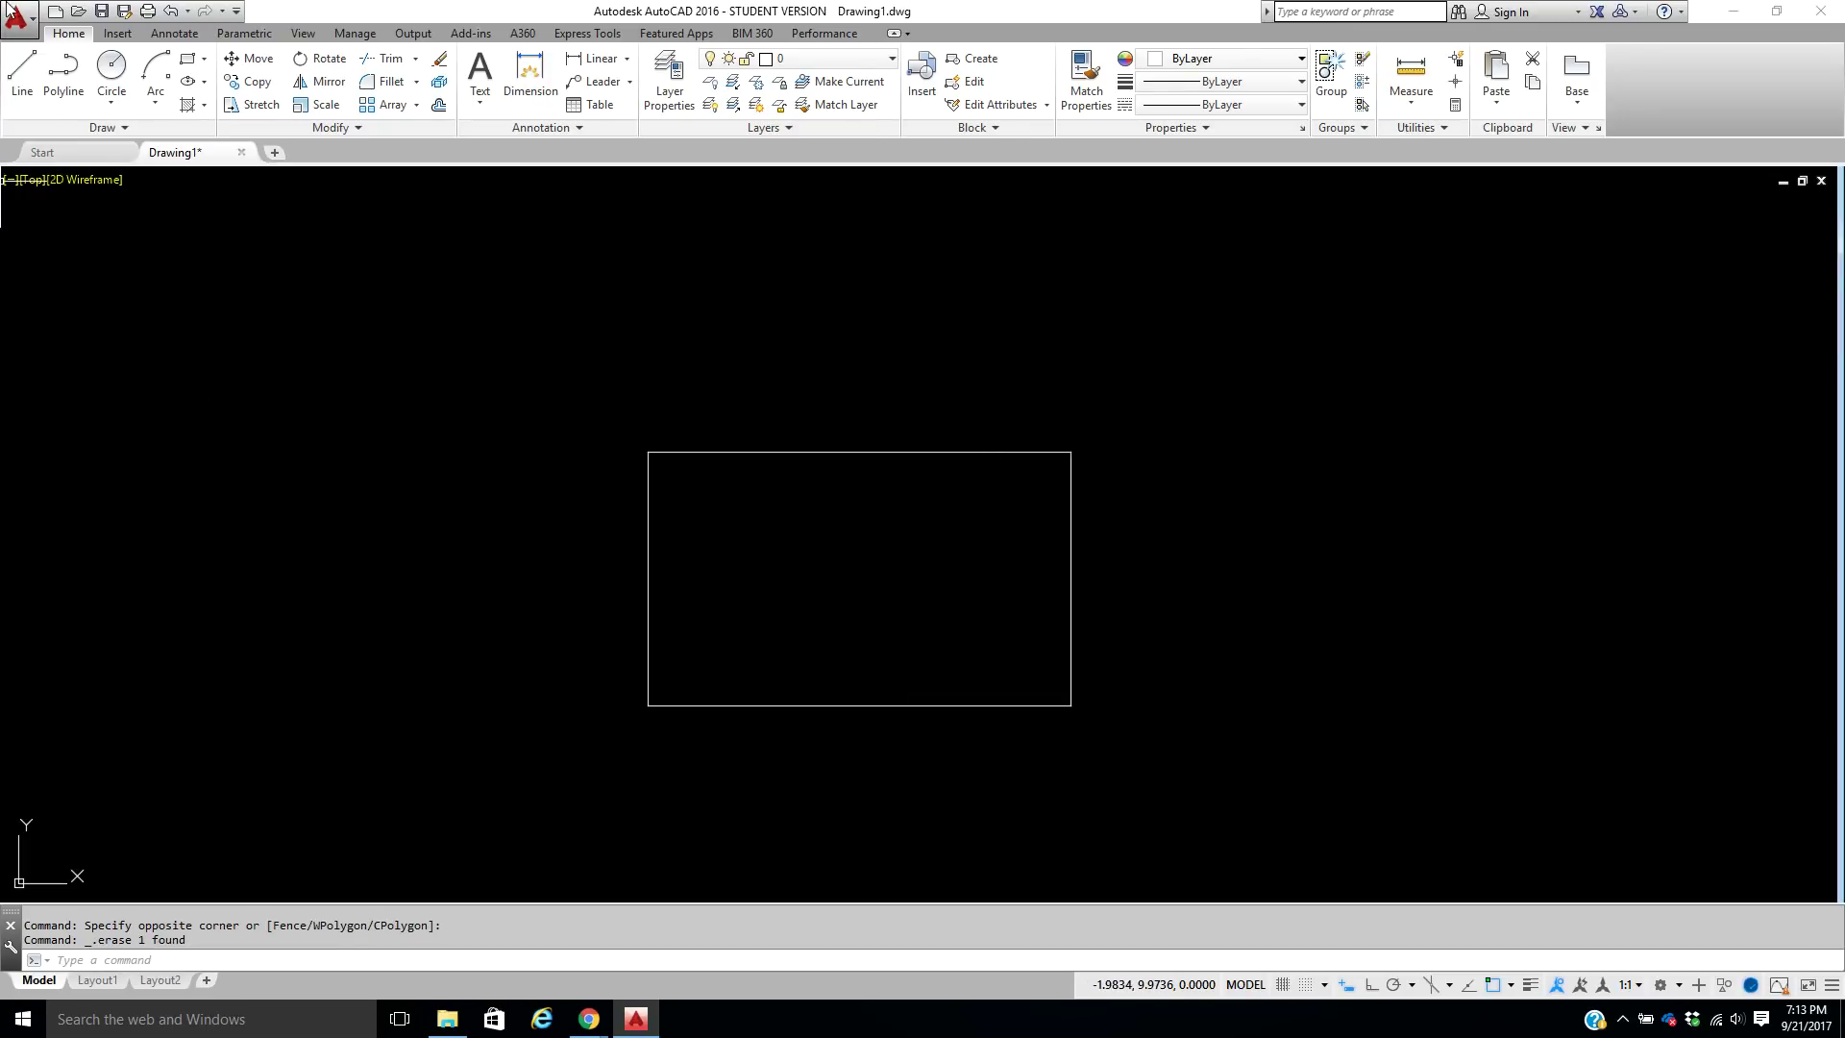
# Draw a rectangle with fillet radius 1 overlapping the top of the plain rectangle.
pyautogui.click(188, 60)
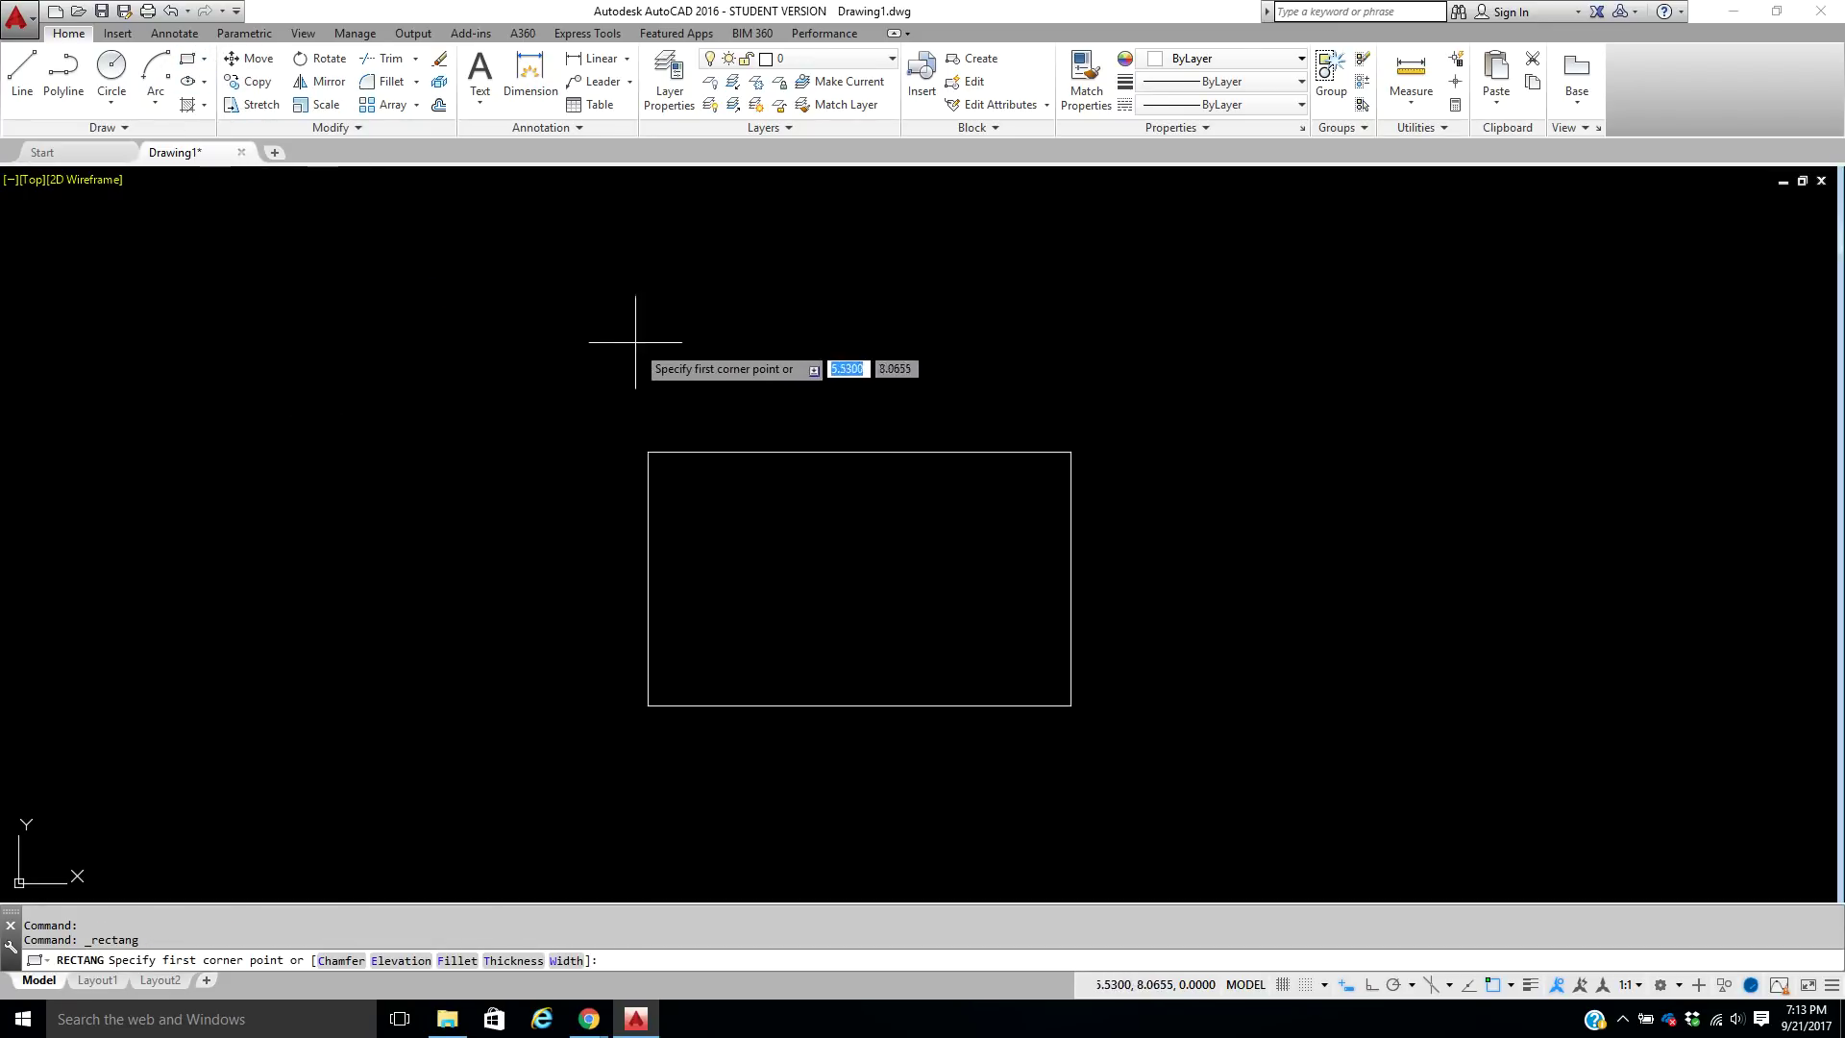
pyautogui.click(457, 961)
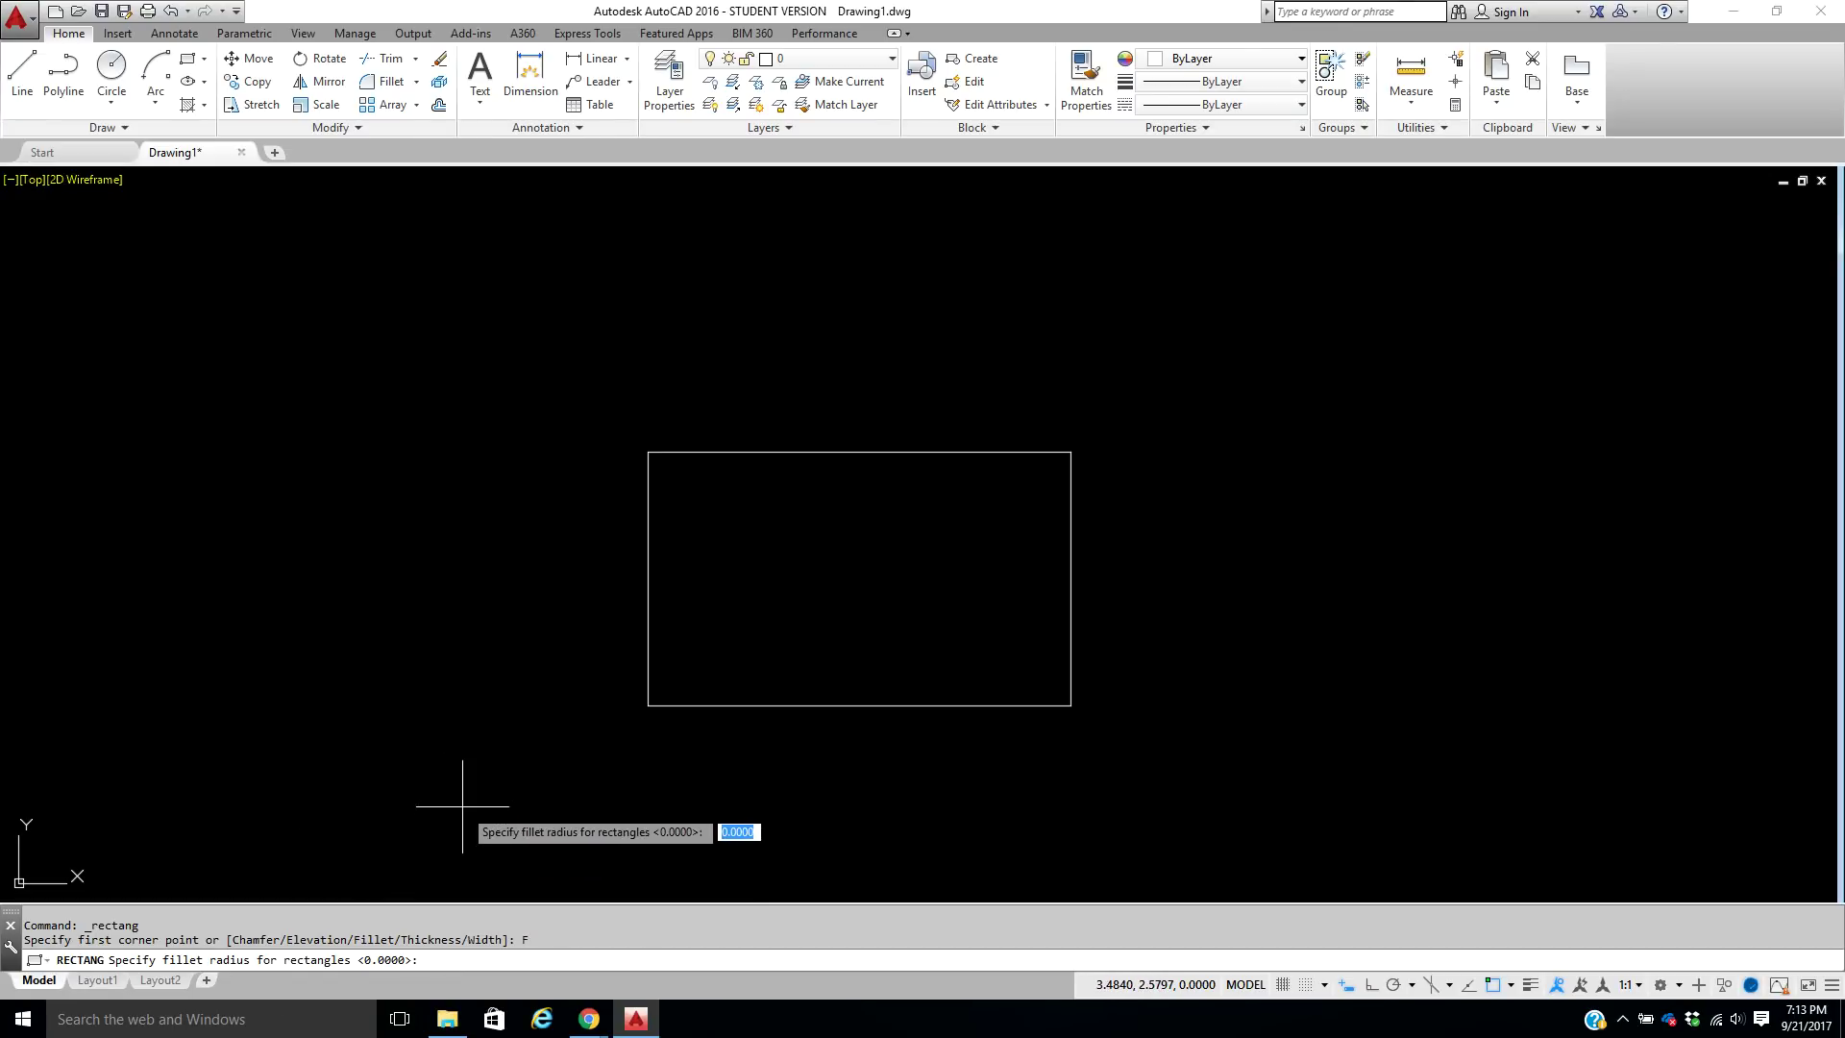
pyautogui.write('1')
pyautogui.press('Return')
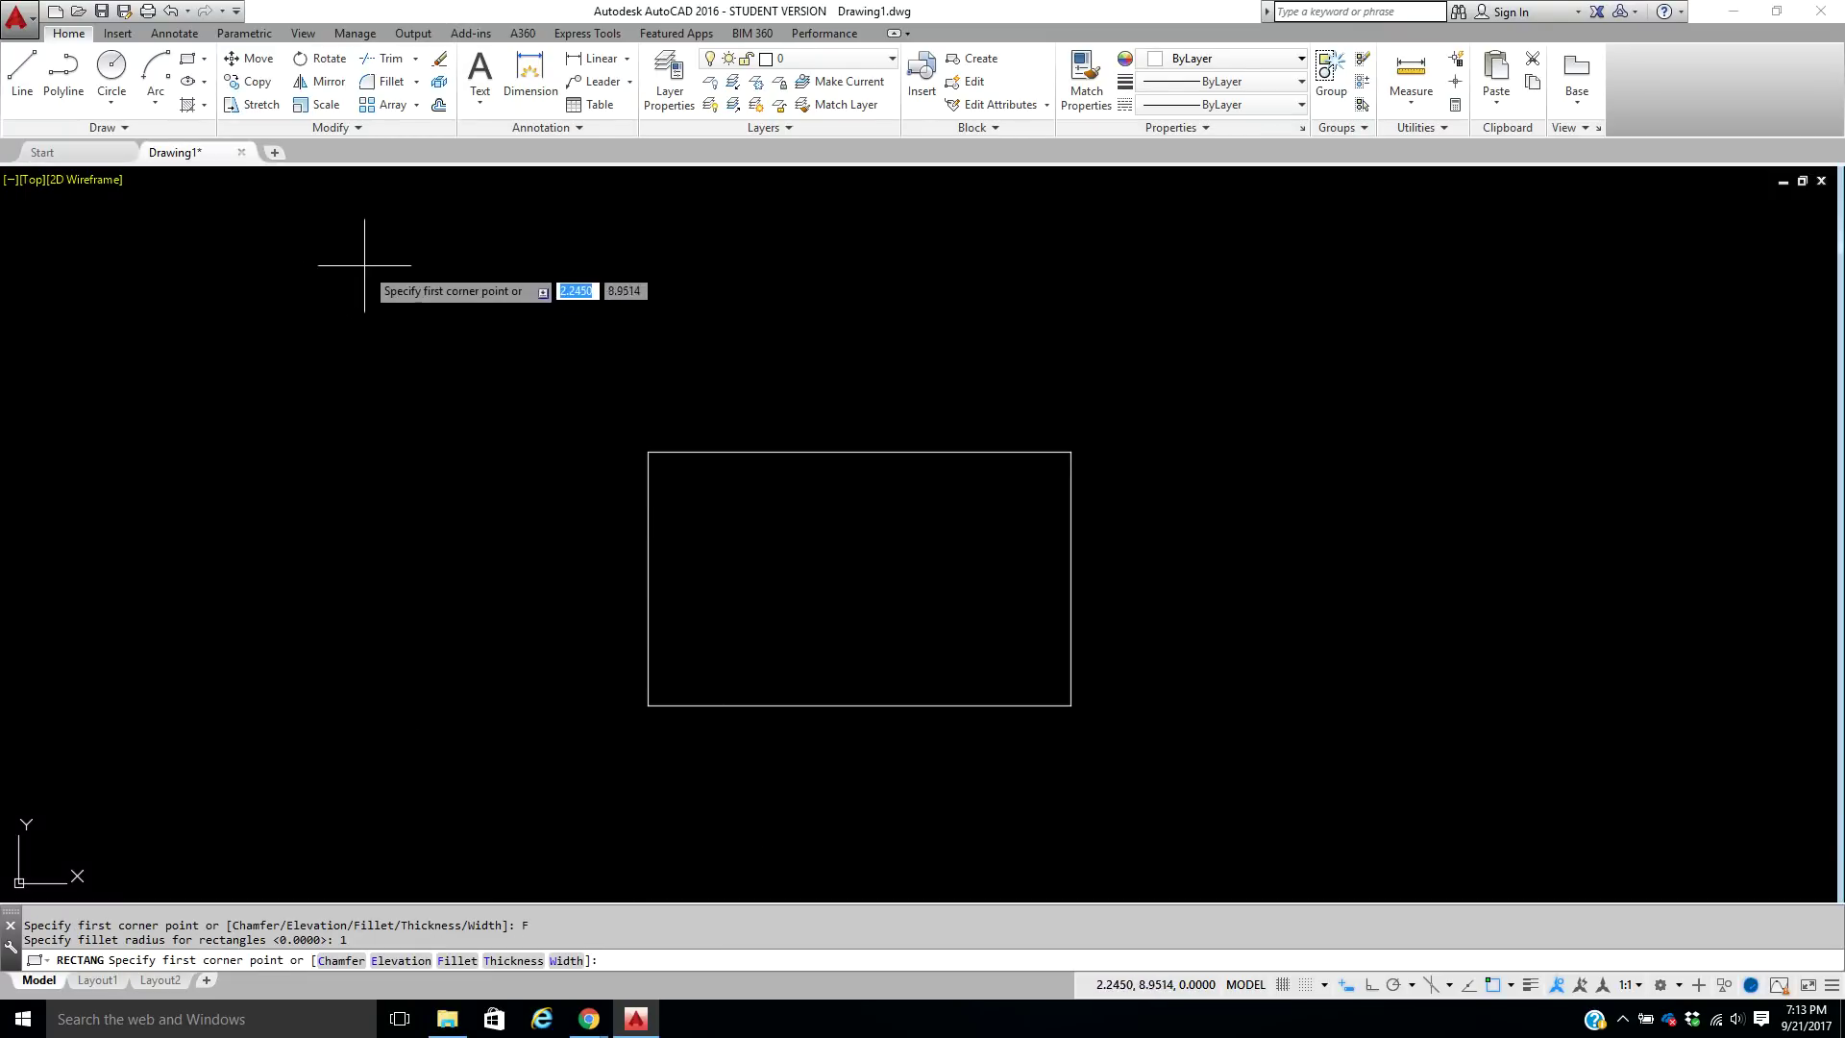
pyautogui.click(431, 461)
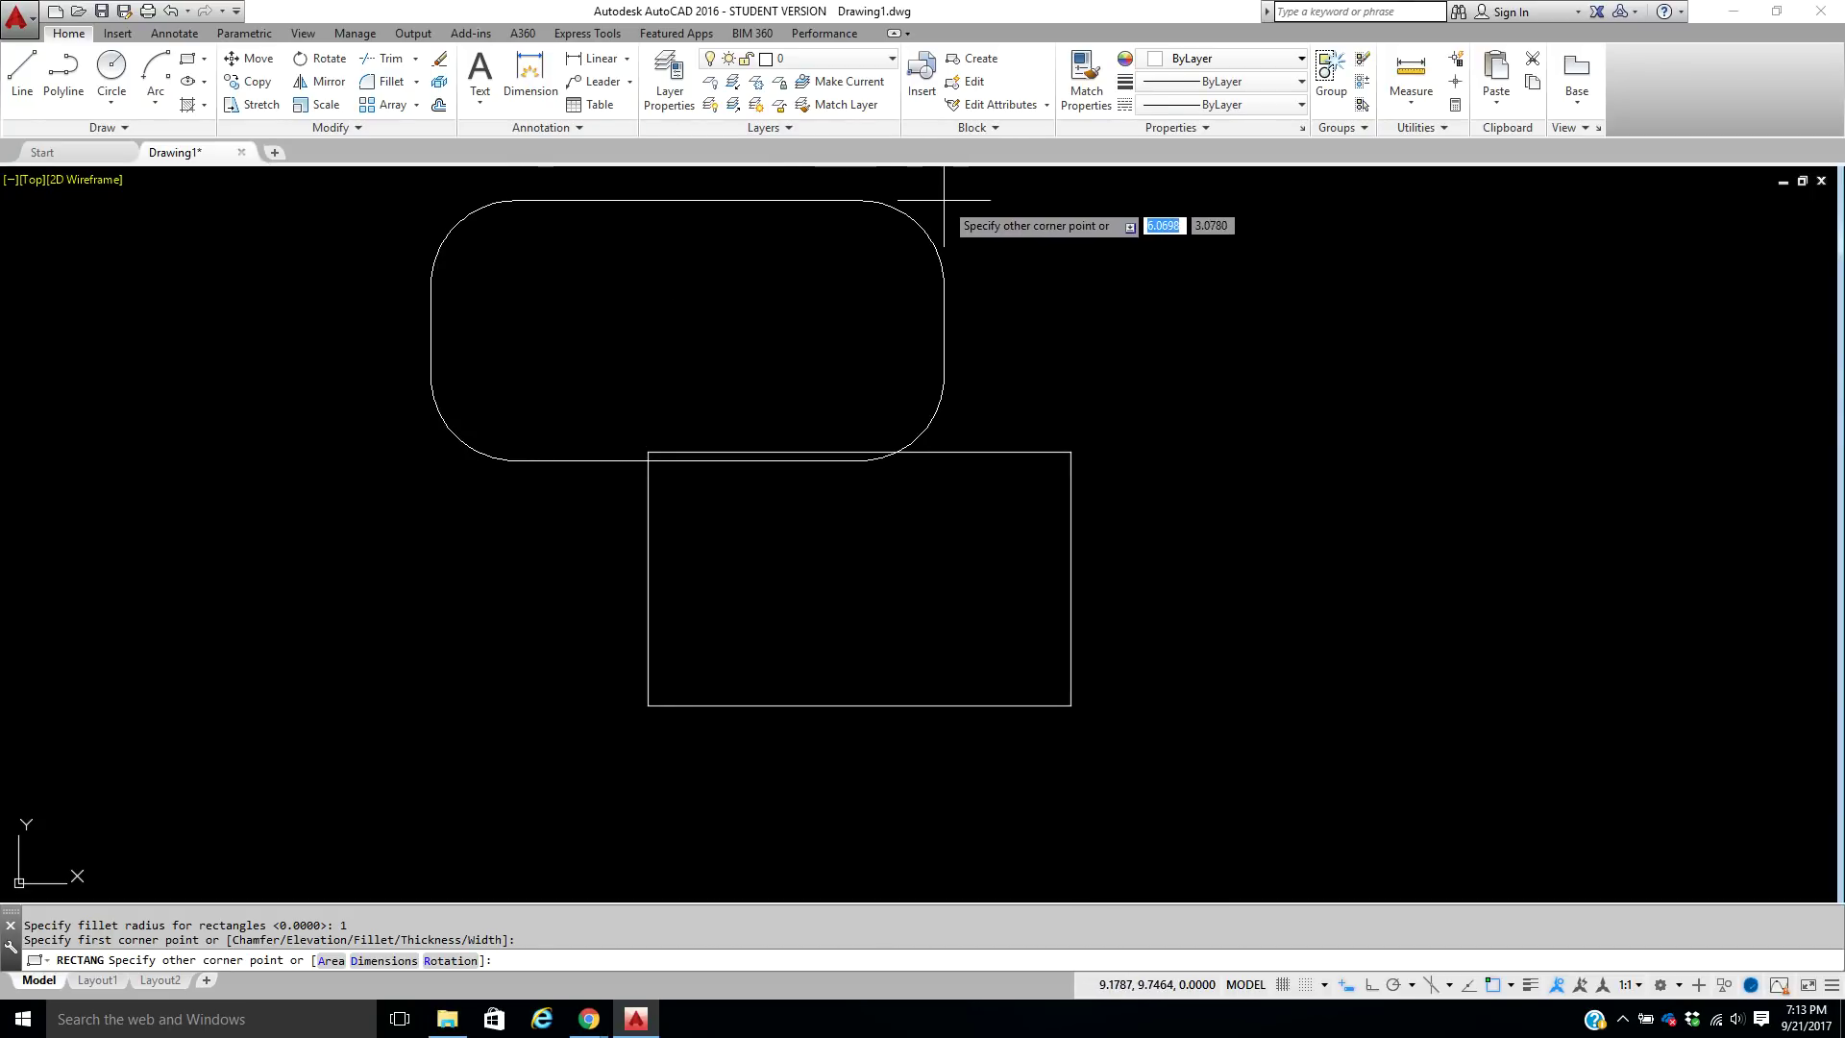
pyautogui.moveTo(945, 199)
pyautogui.mouseDown(button='middle')
pyautogui.moveTo(862, 400)
pyautogui.moveTo(862, 245)
pyautogui.mouseUp(button='middle')
pyautogui.click(893, 242)
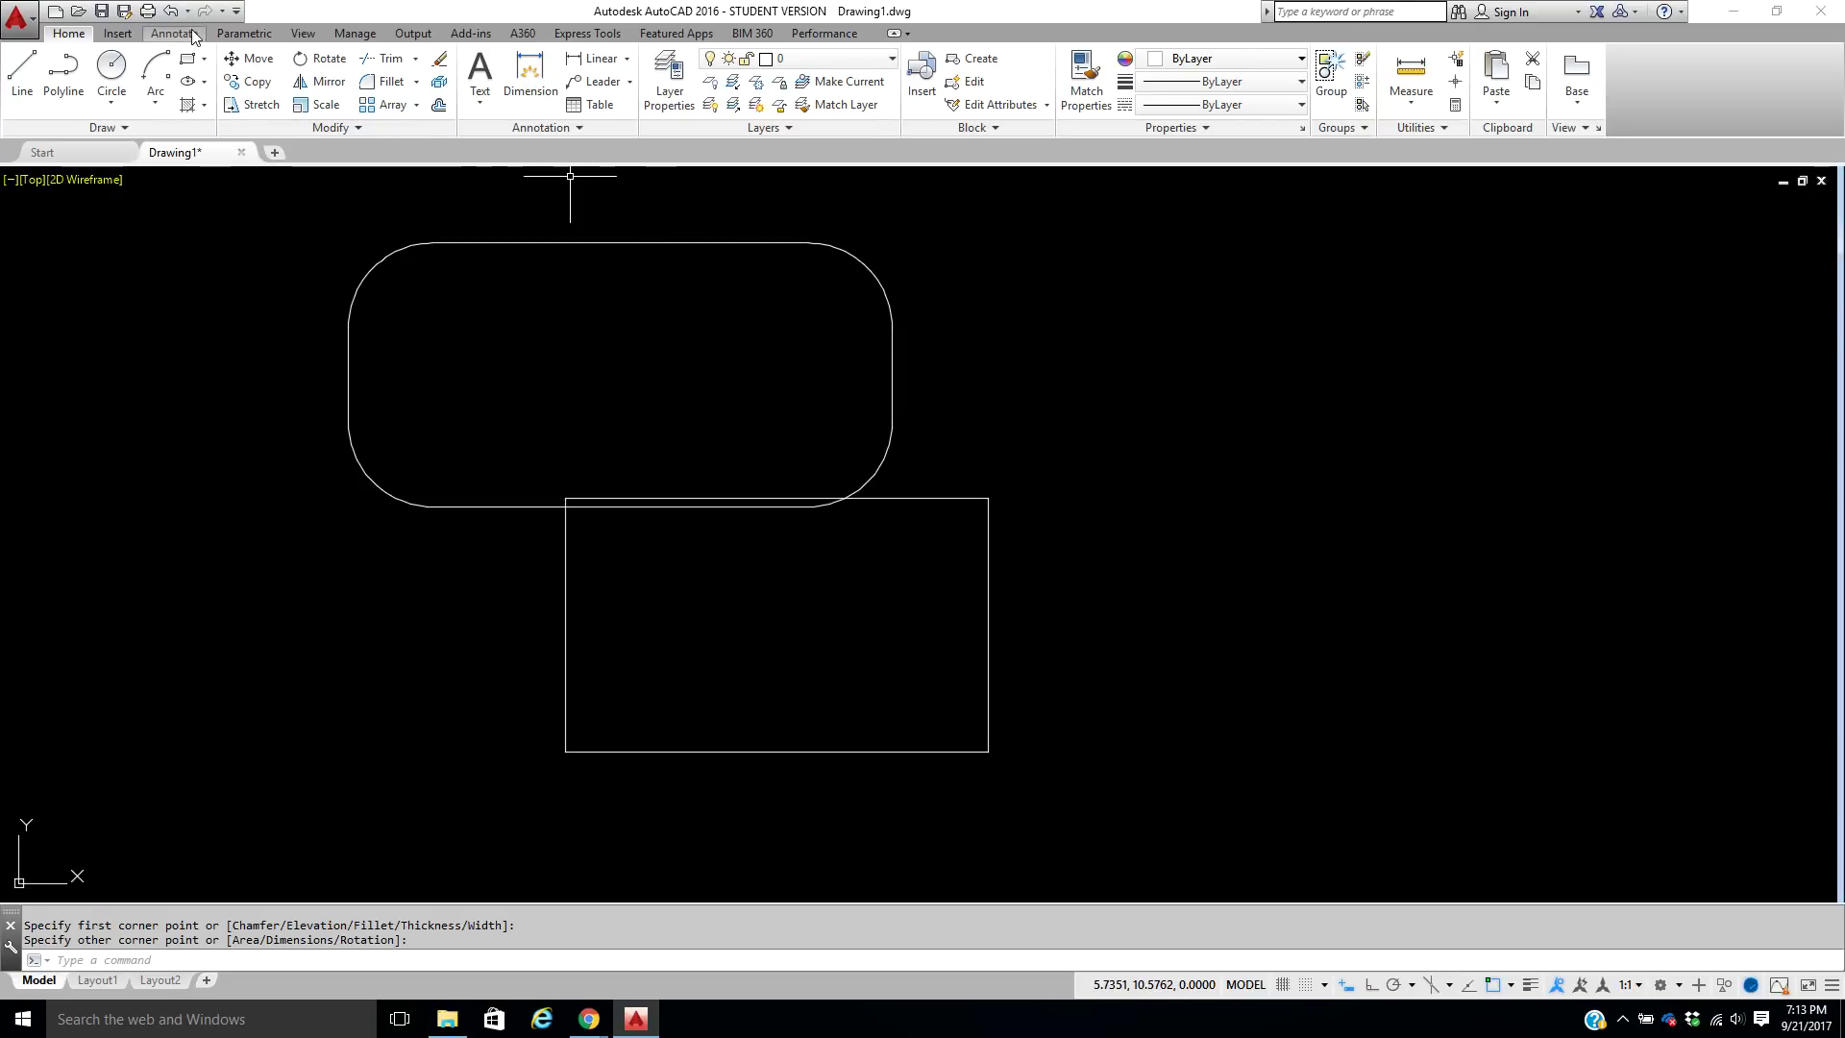
# Draw a second radius-1 rounded rectangle on the right side.
pyautogui.click(184, 60)
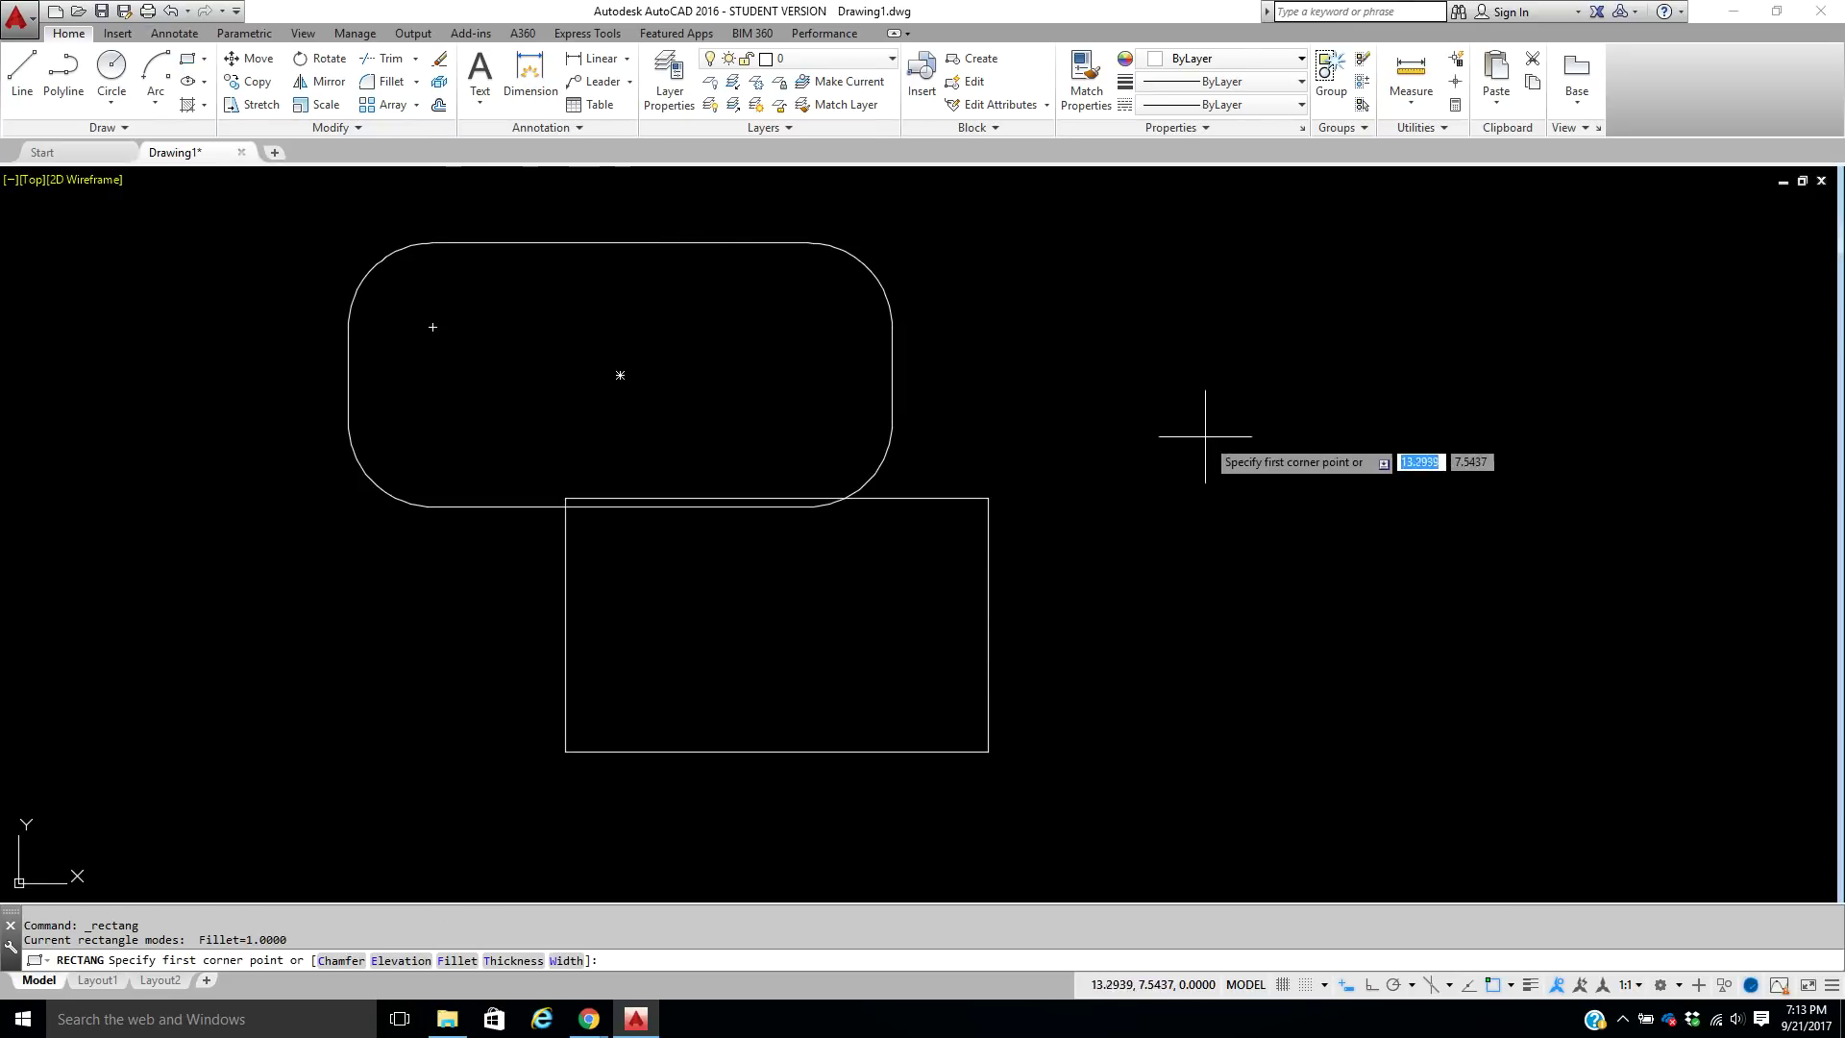
pyautogui.click(1116, 506)
pyautogui.click(1620, 277)
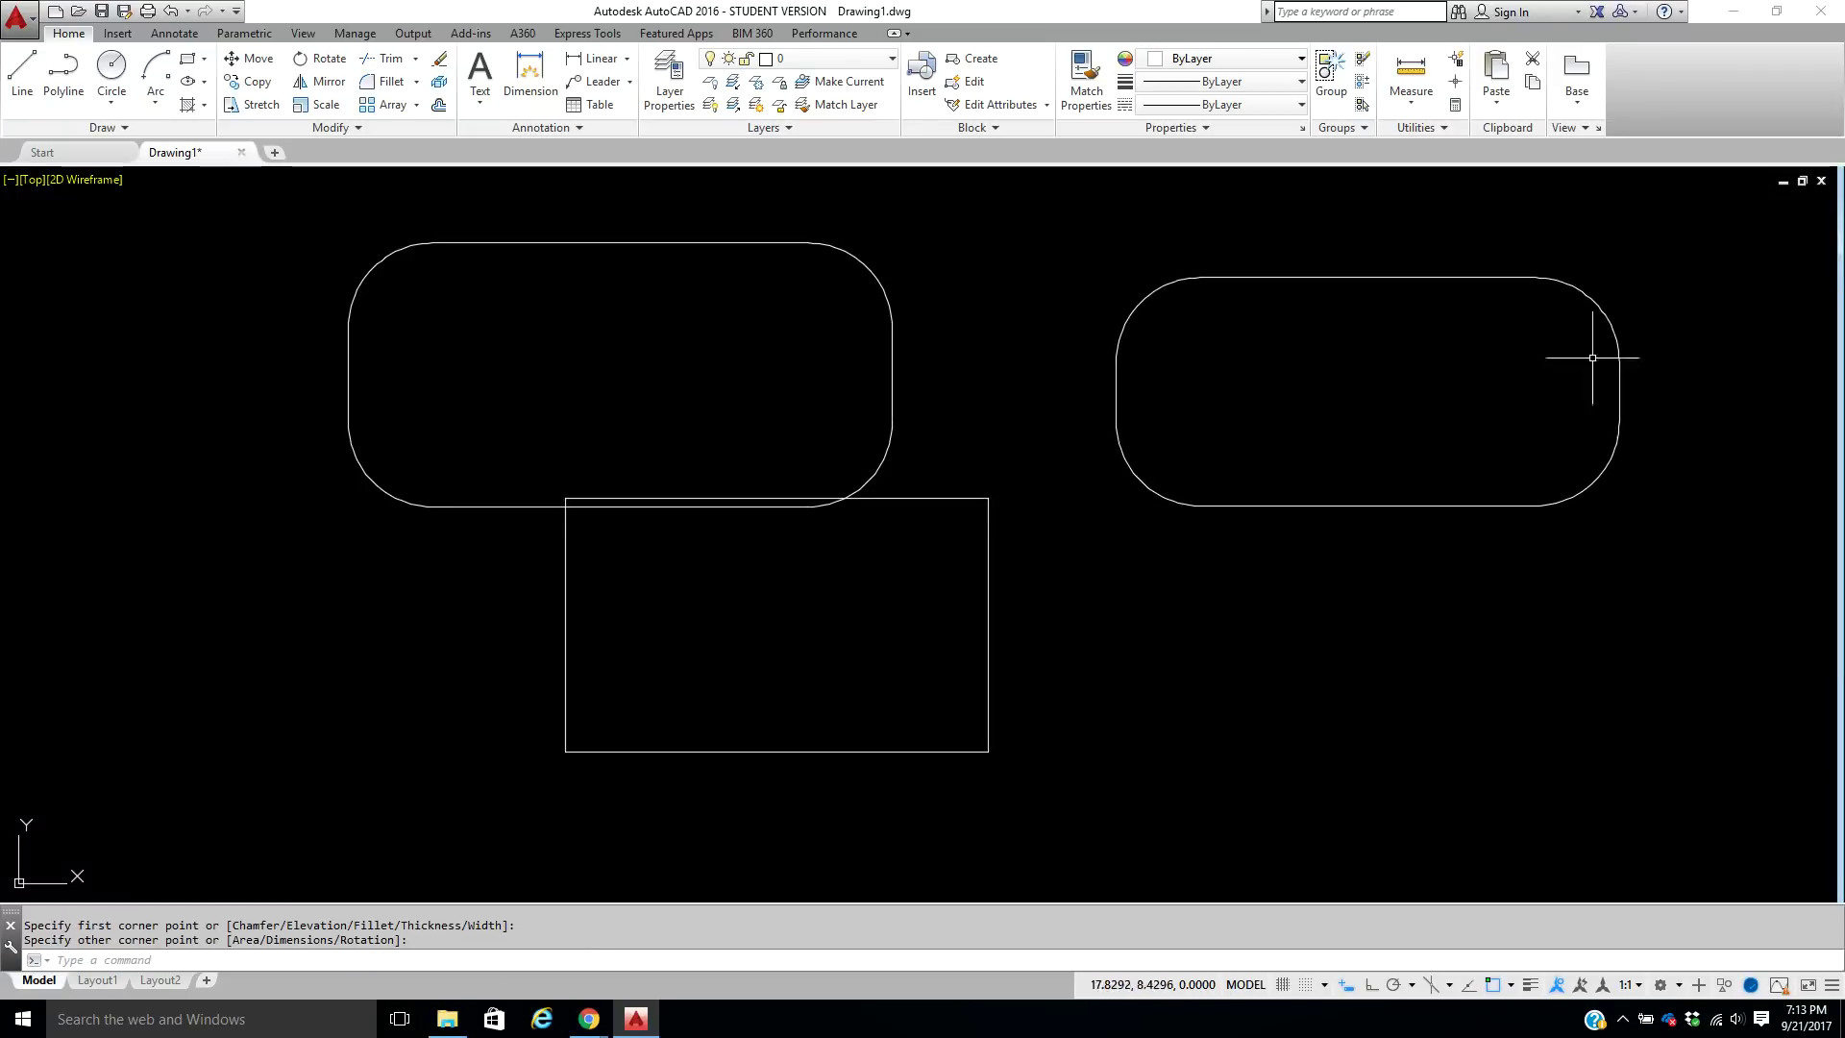
pyautogui.click(191, 59)
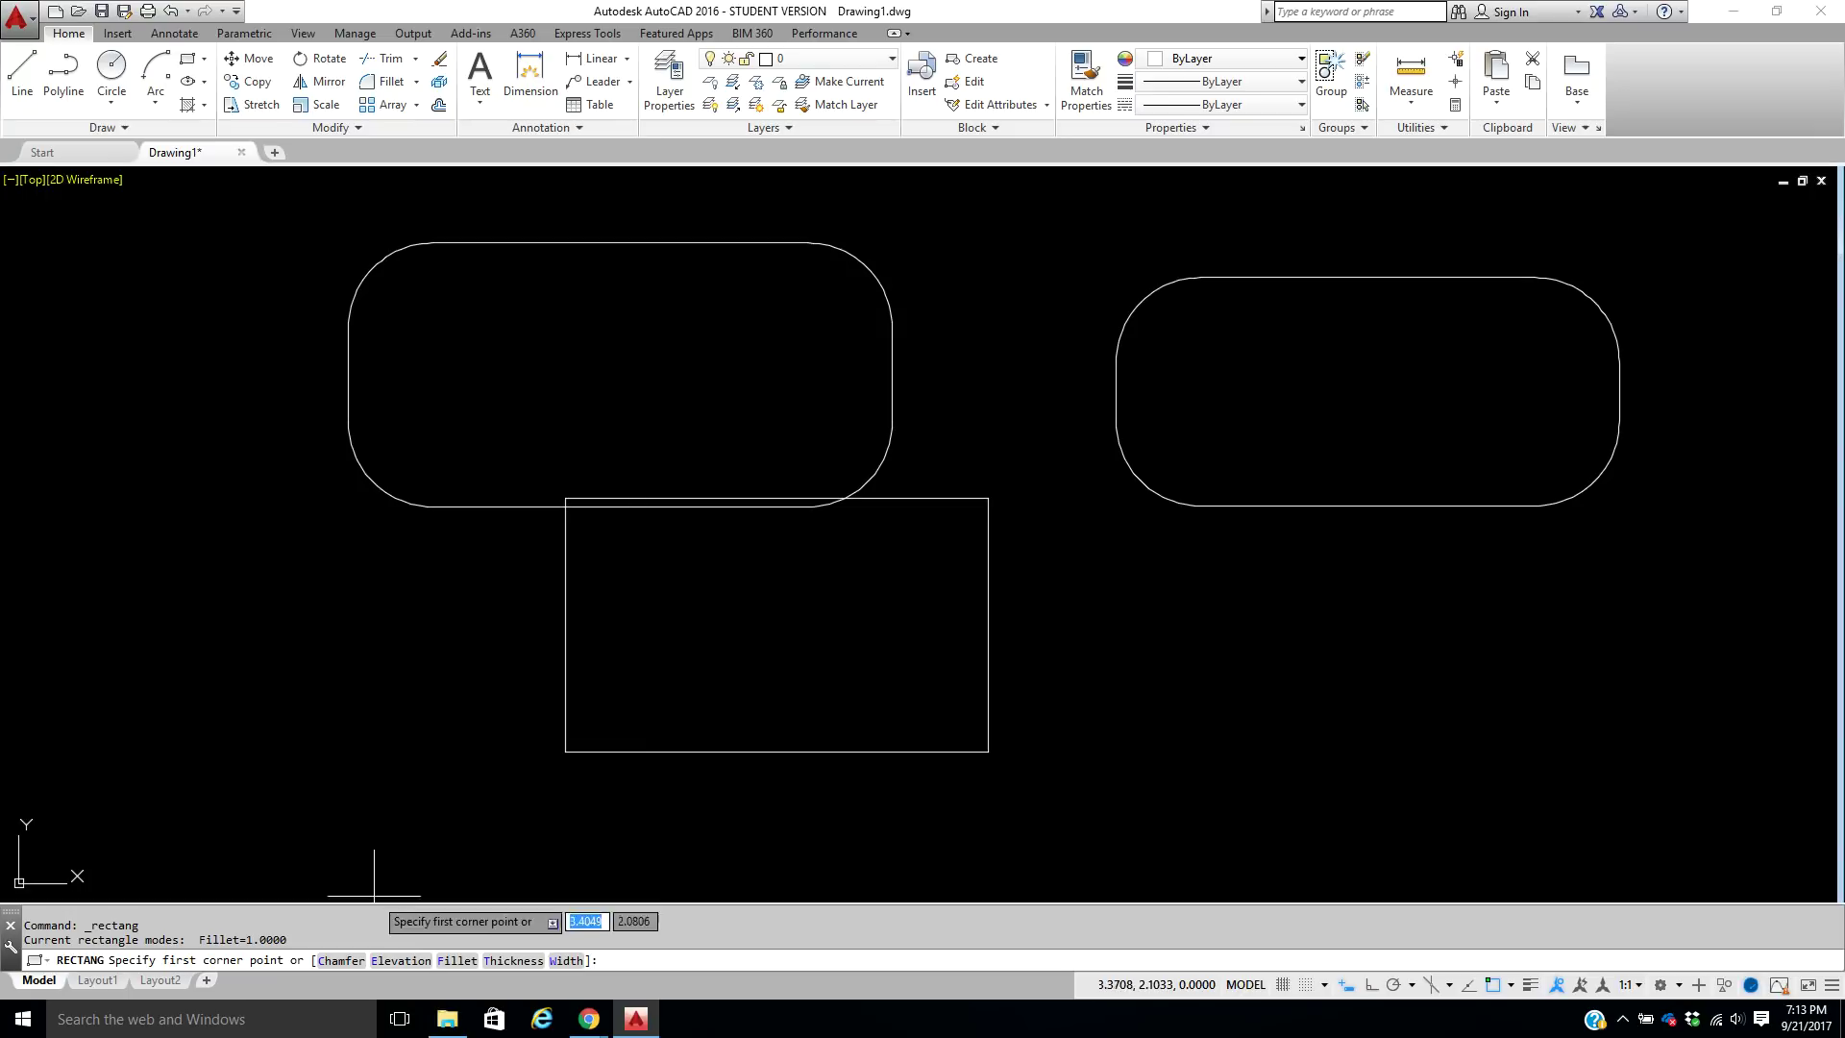
# Reset the fillet to 0 and draw a sharp rectangle overlapping the right rounded rectangle.
pyautogui.click(455, 961)
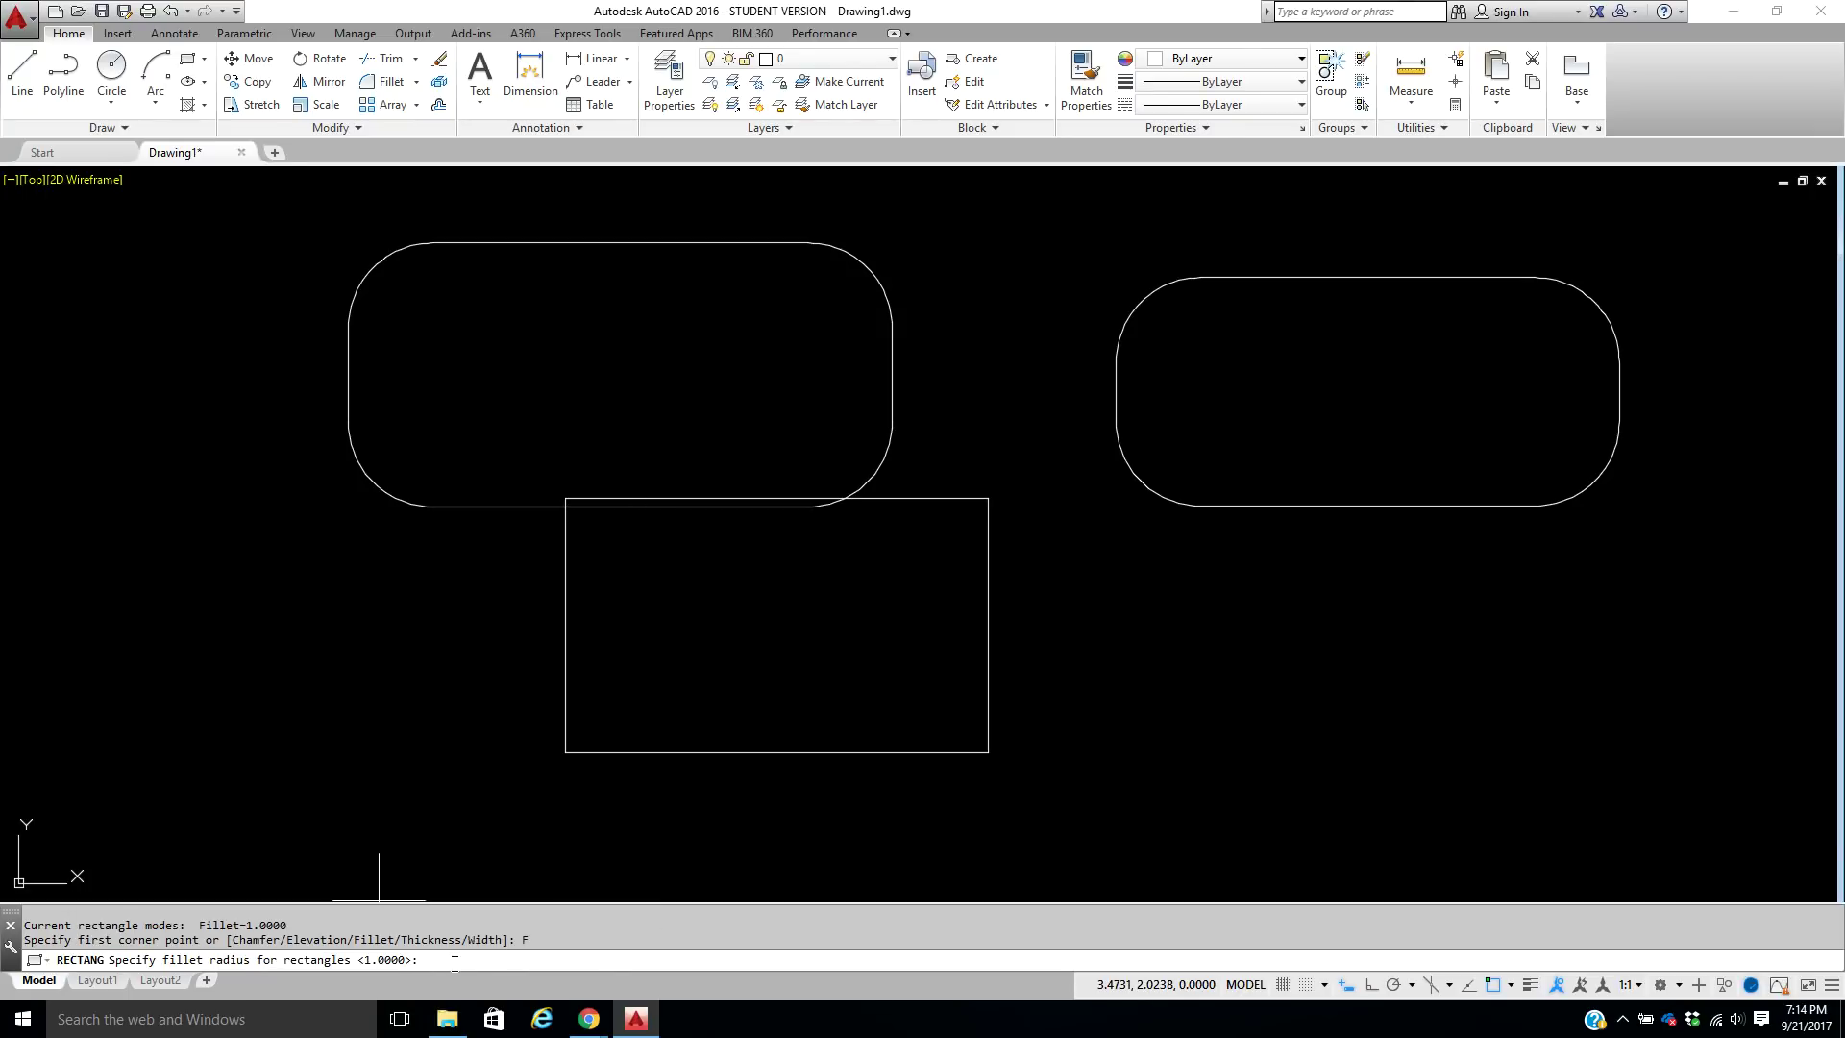
pyautogui.write('0')
pyautogui.press('Return')
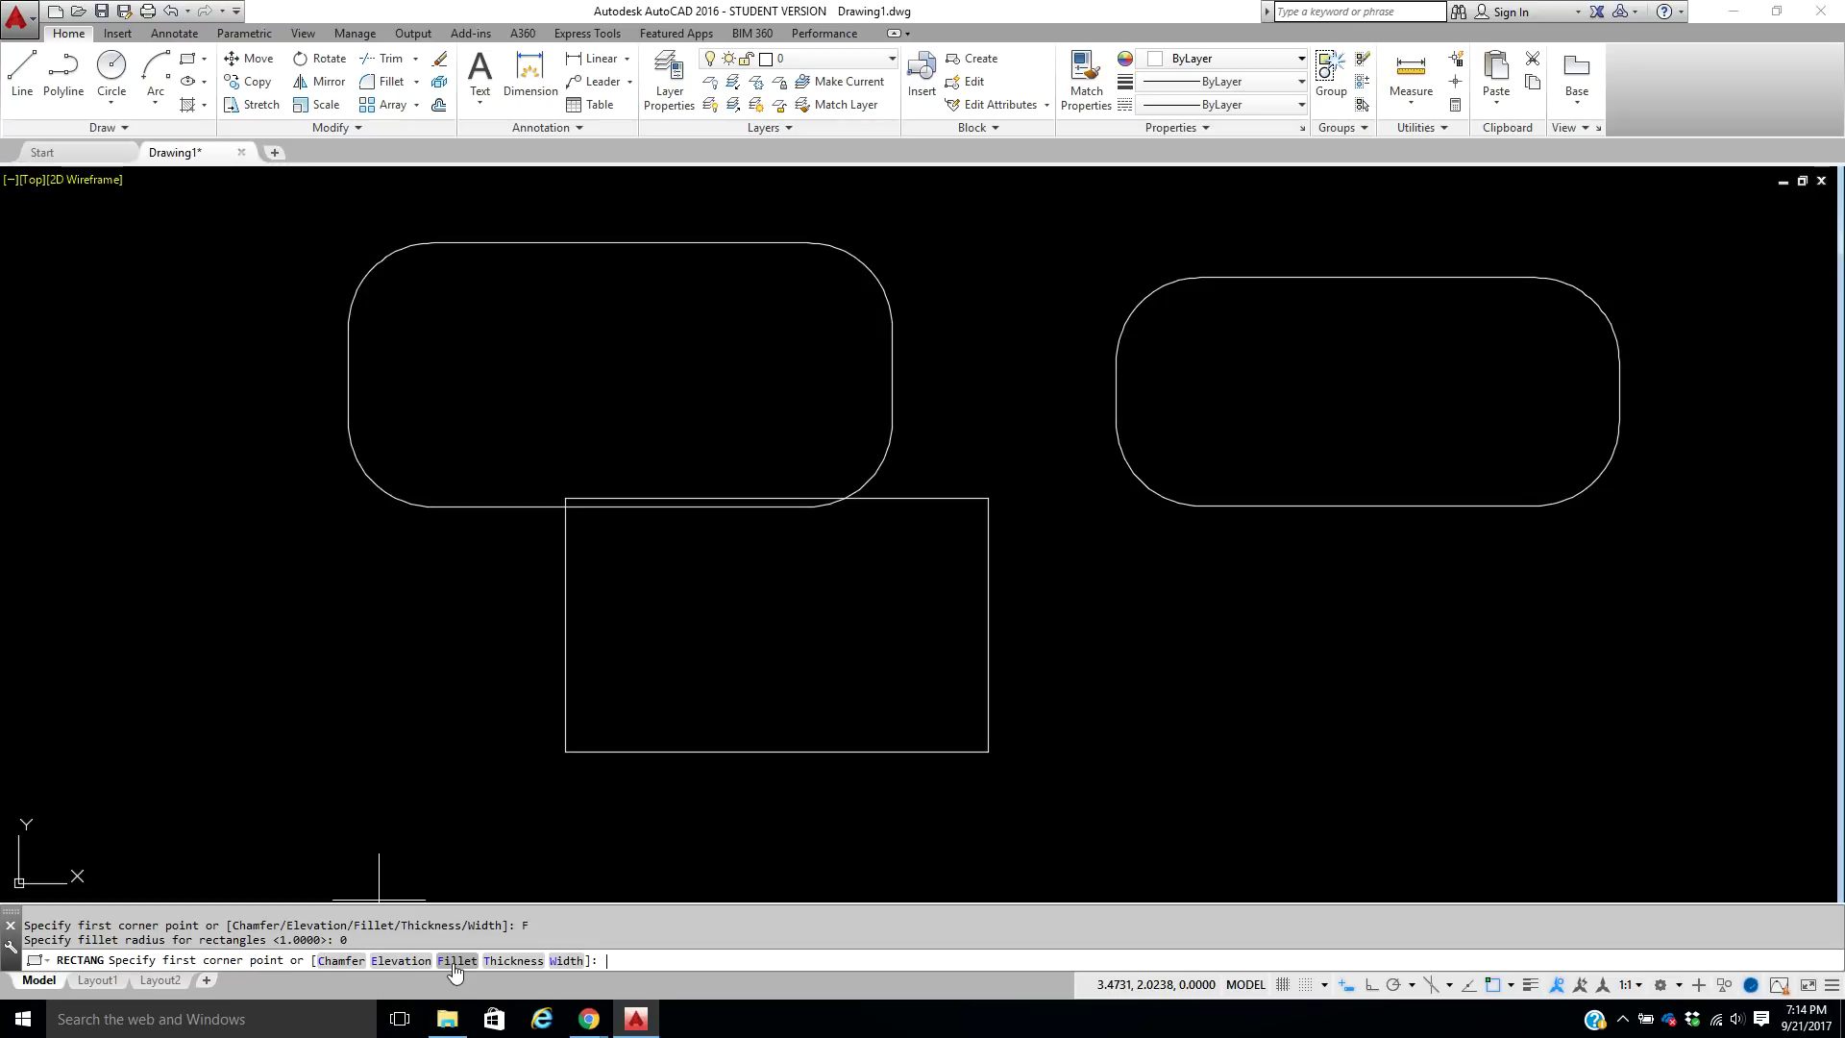
pyautogui.click(1060, 481)
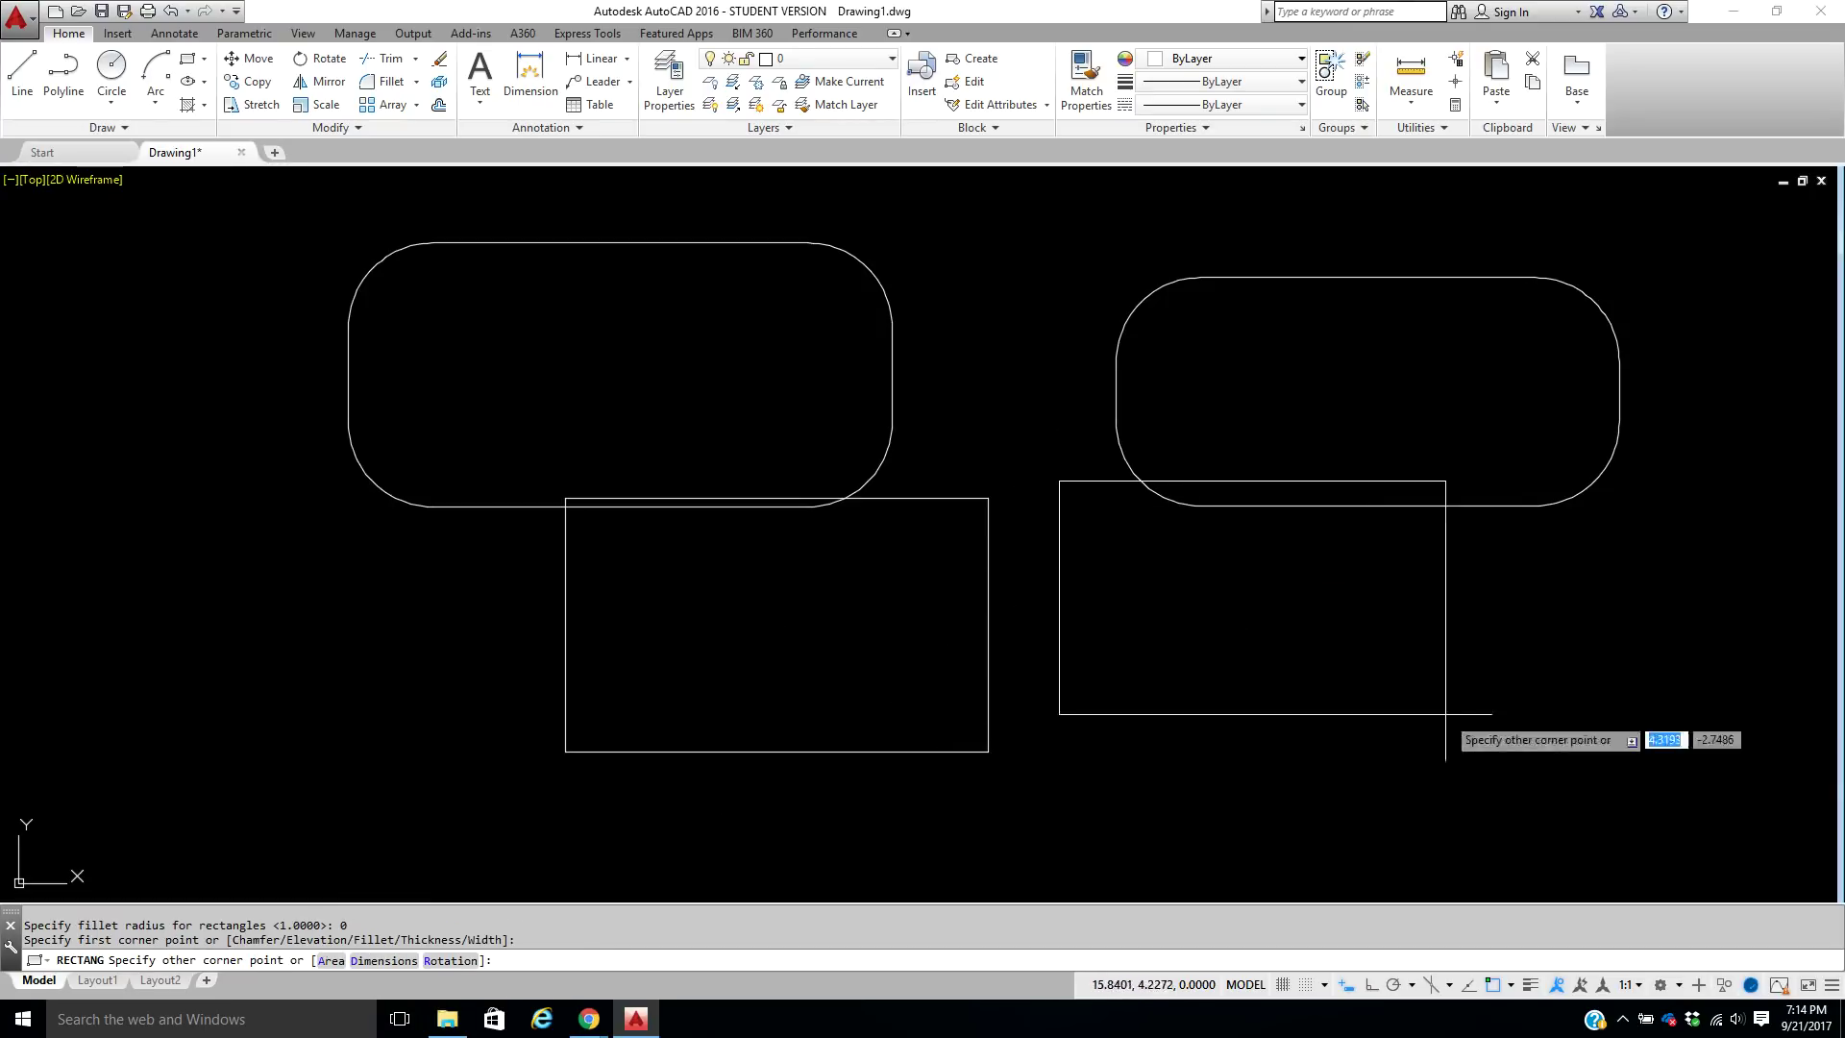
pyautogui.click(1694, 768)
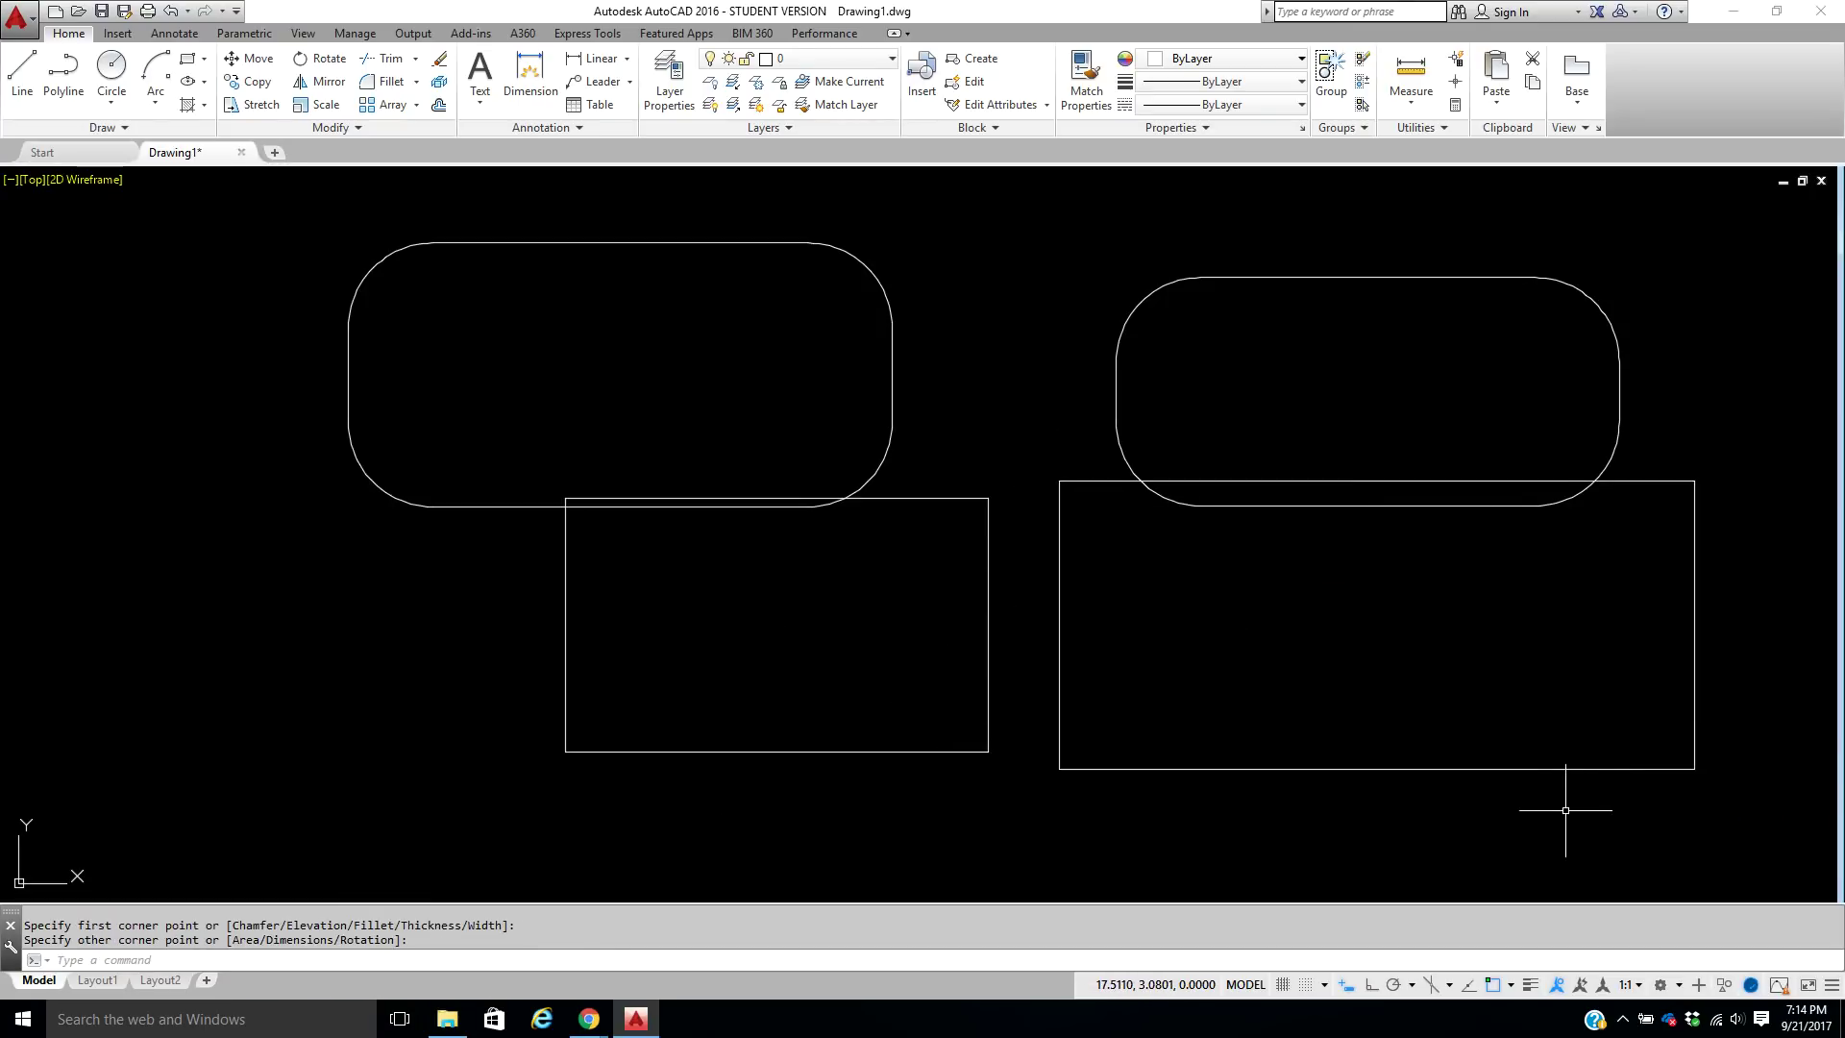
pyautogui.scroll(-2, 1137, 416)
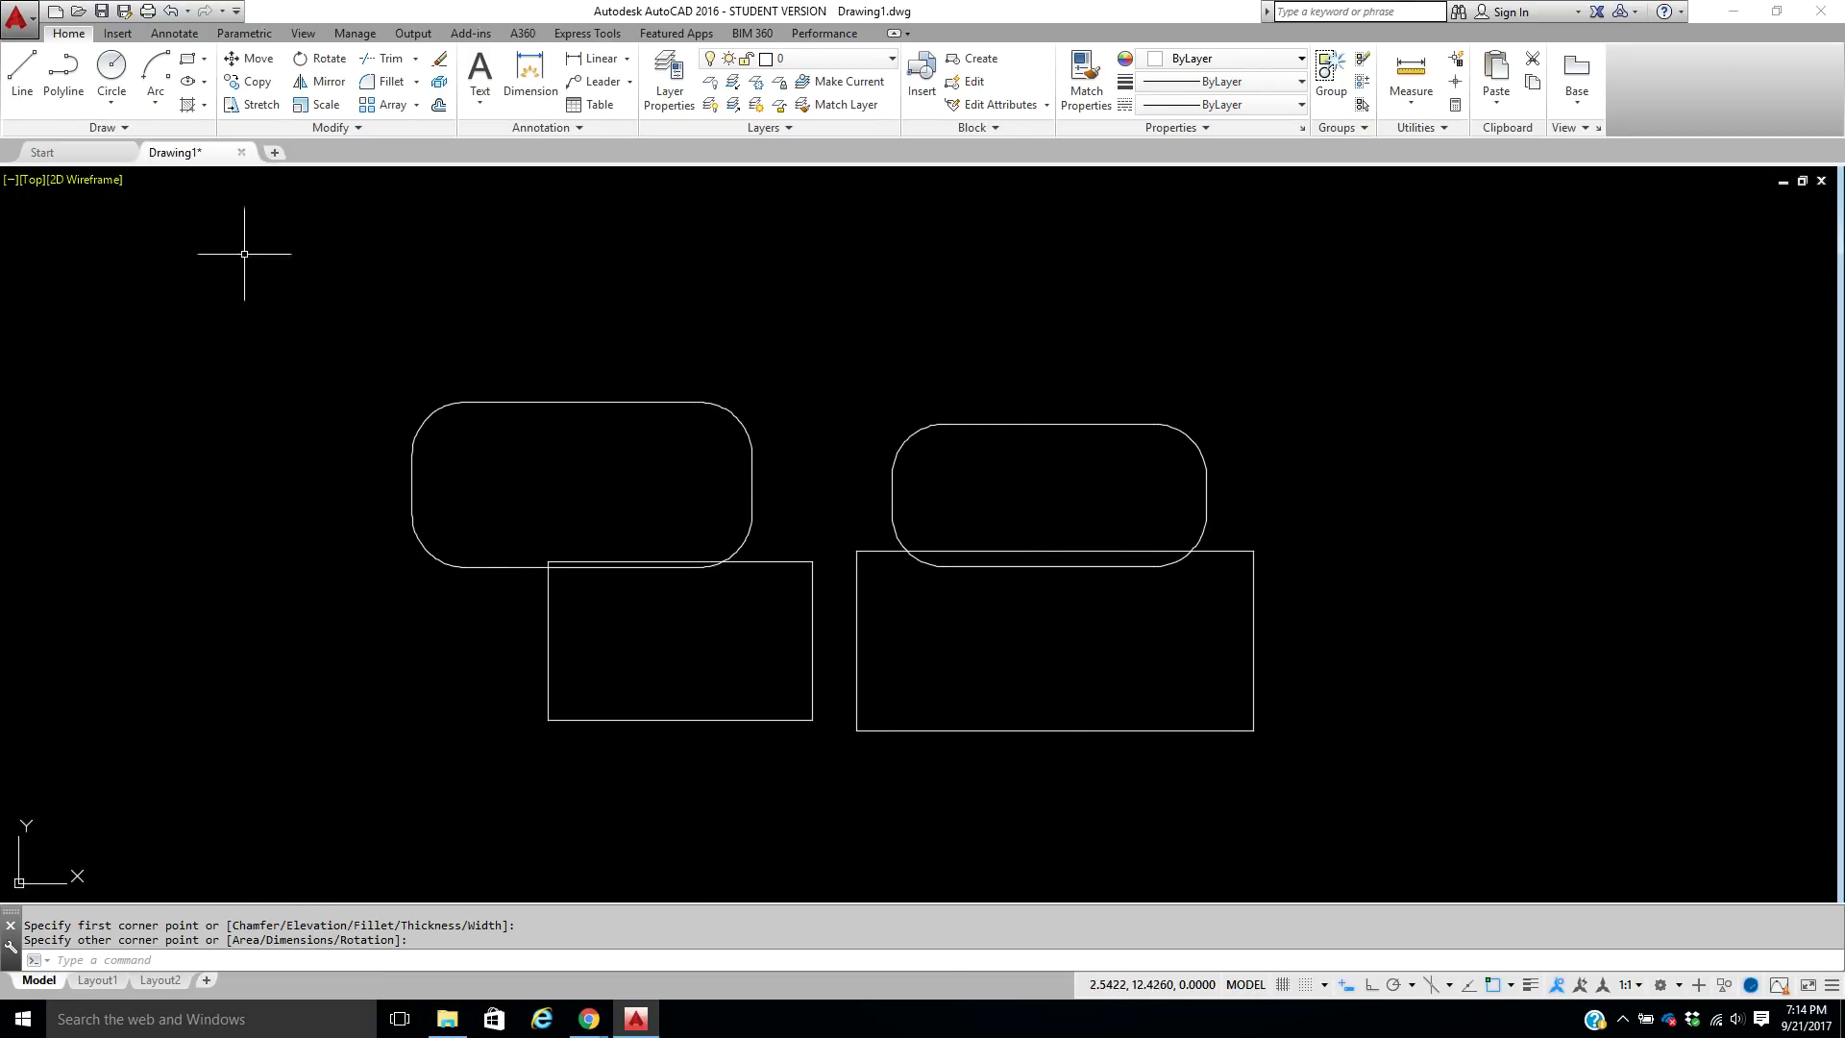
pyautogui.click(188, 59)
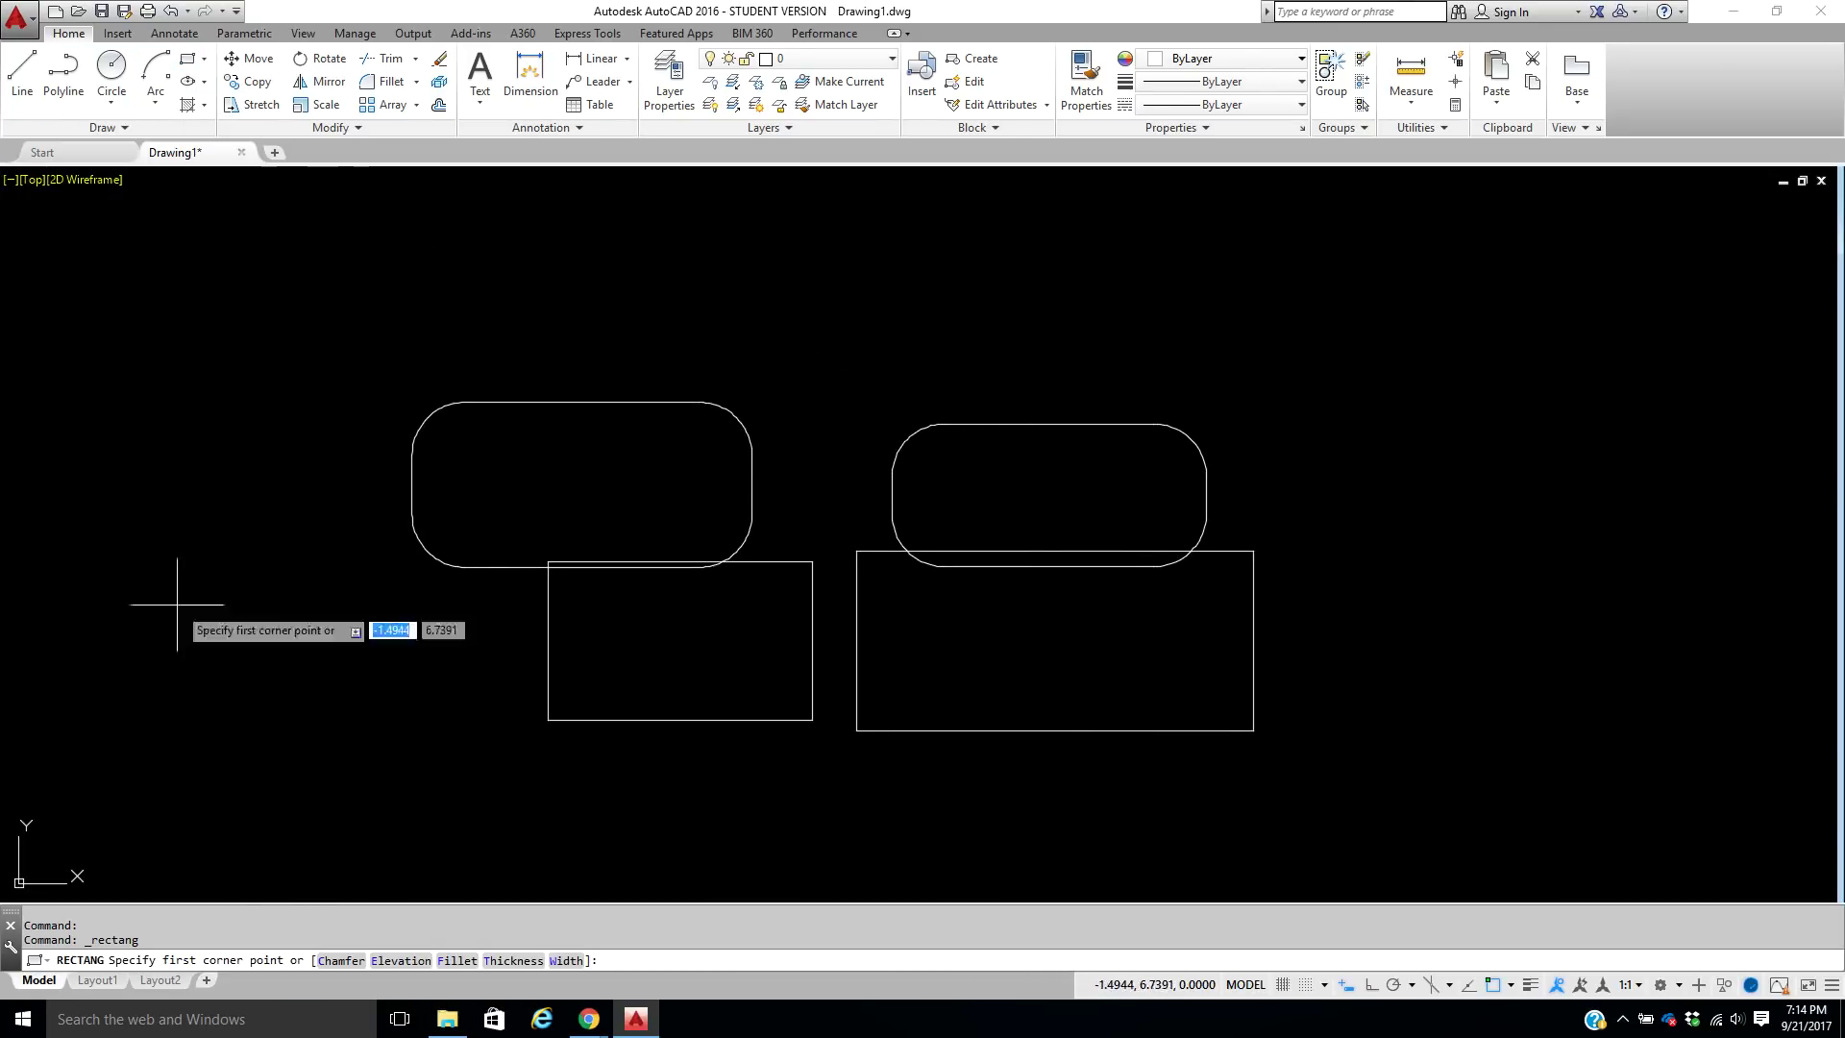
# Draw a rectangle with 1 x 1 chamfered corners above the left rounded rectangle.
pyautogui.click(341, 961)
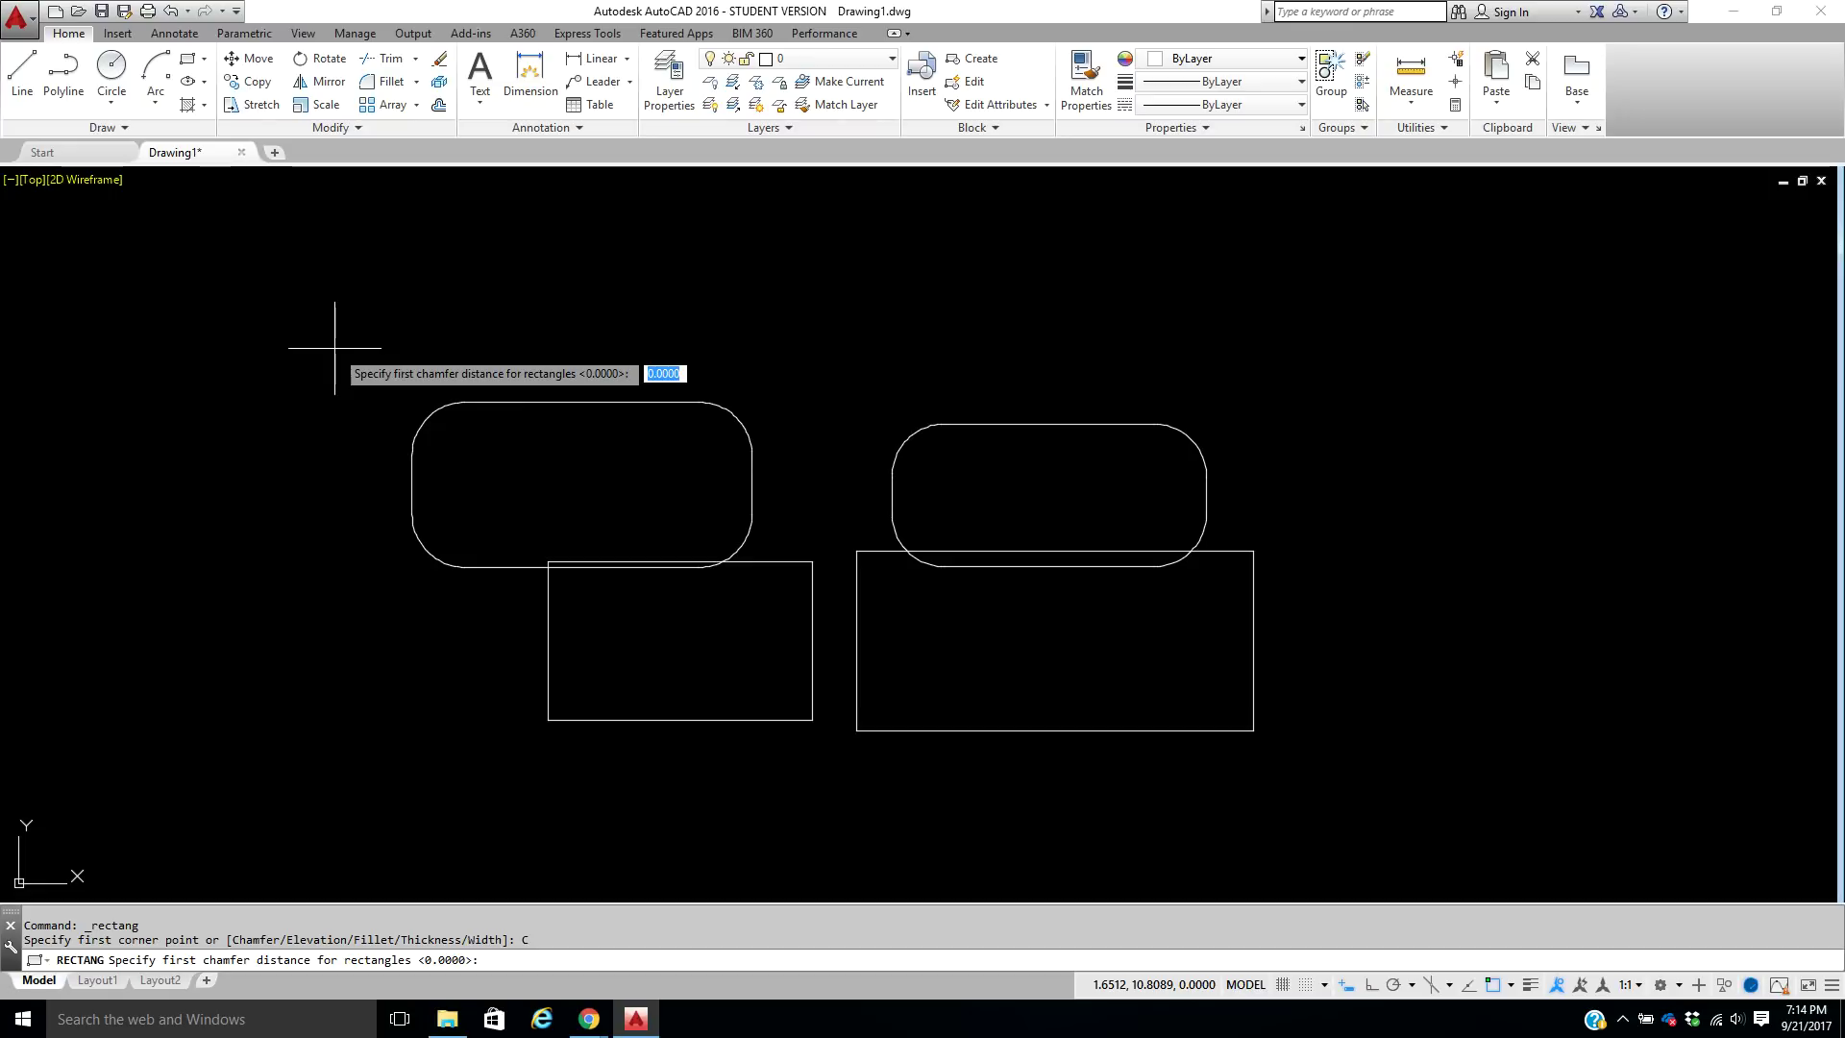
pyautogui.press('Return')
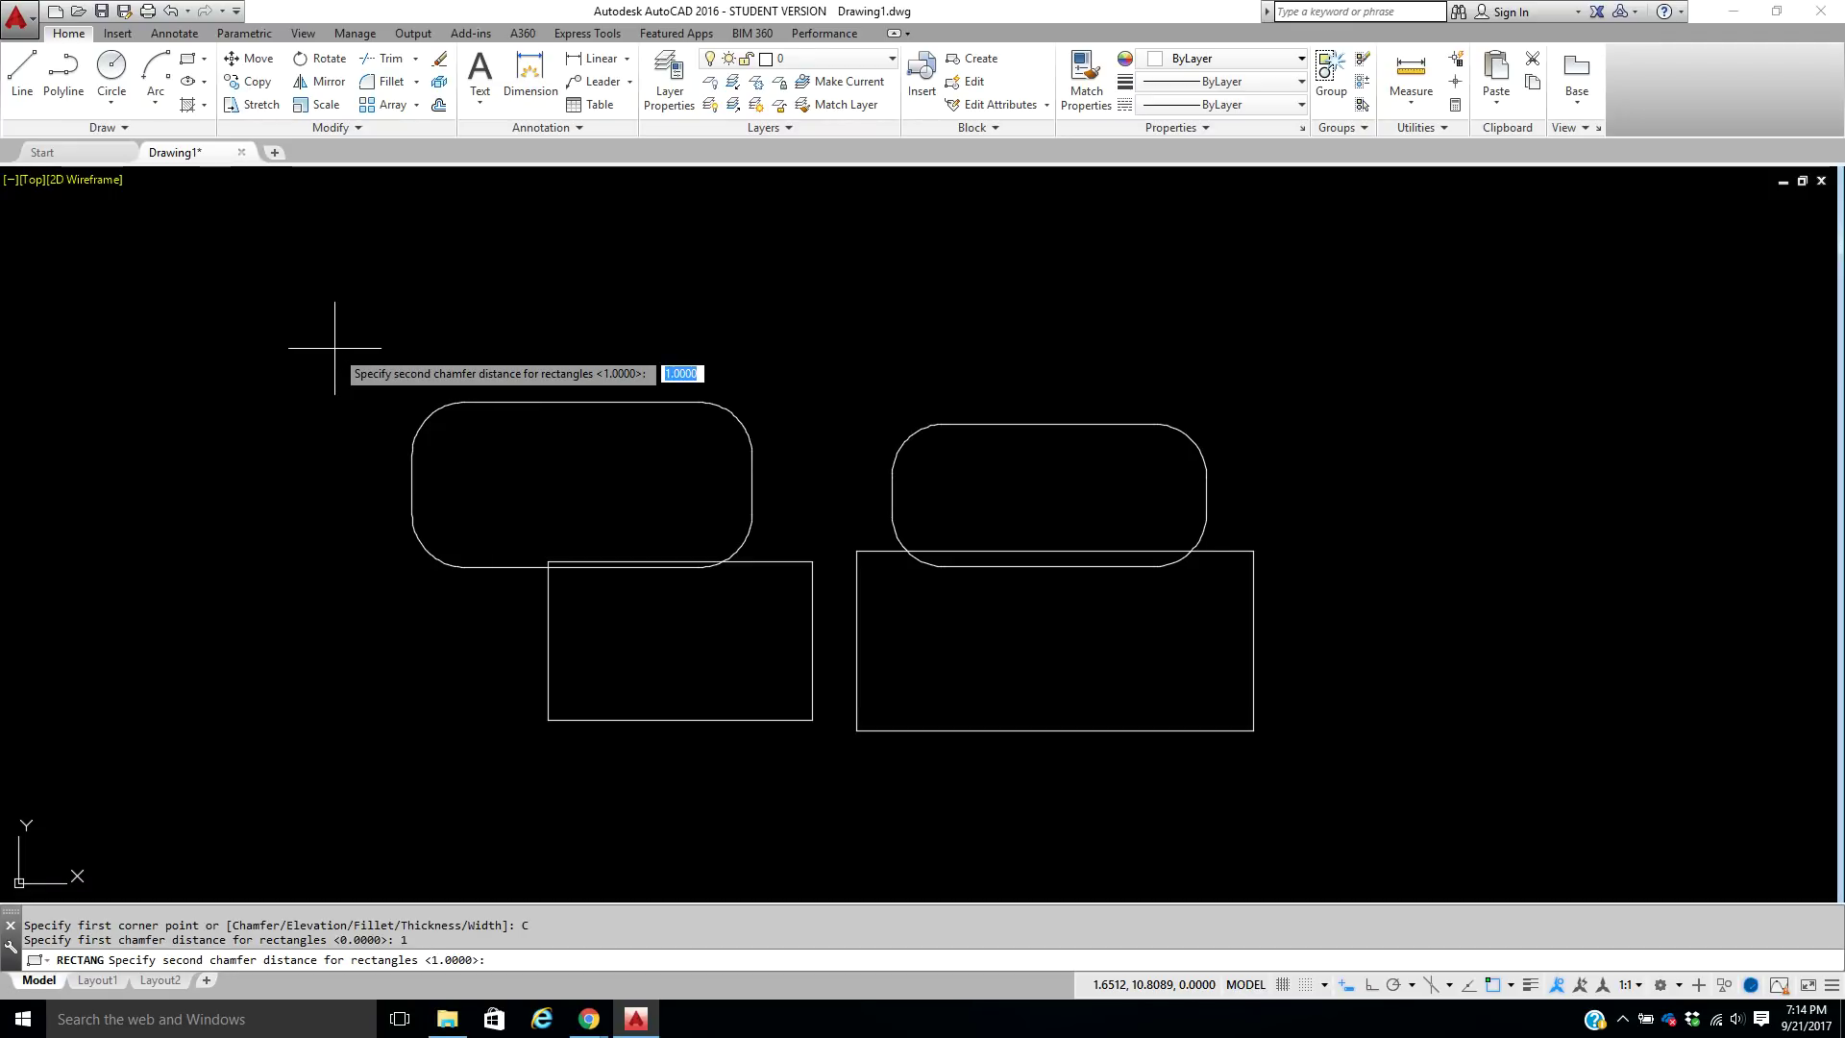
pyautogui.press('Return')
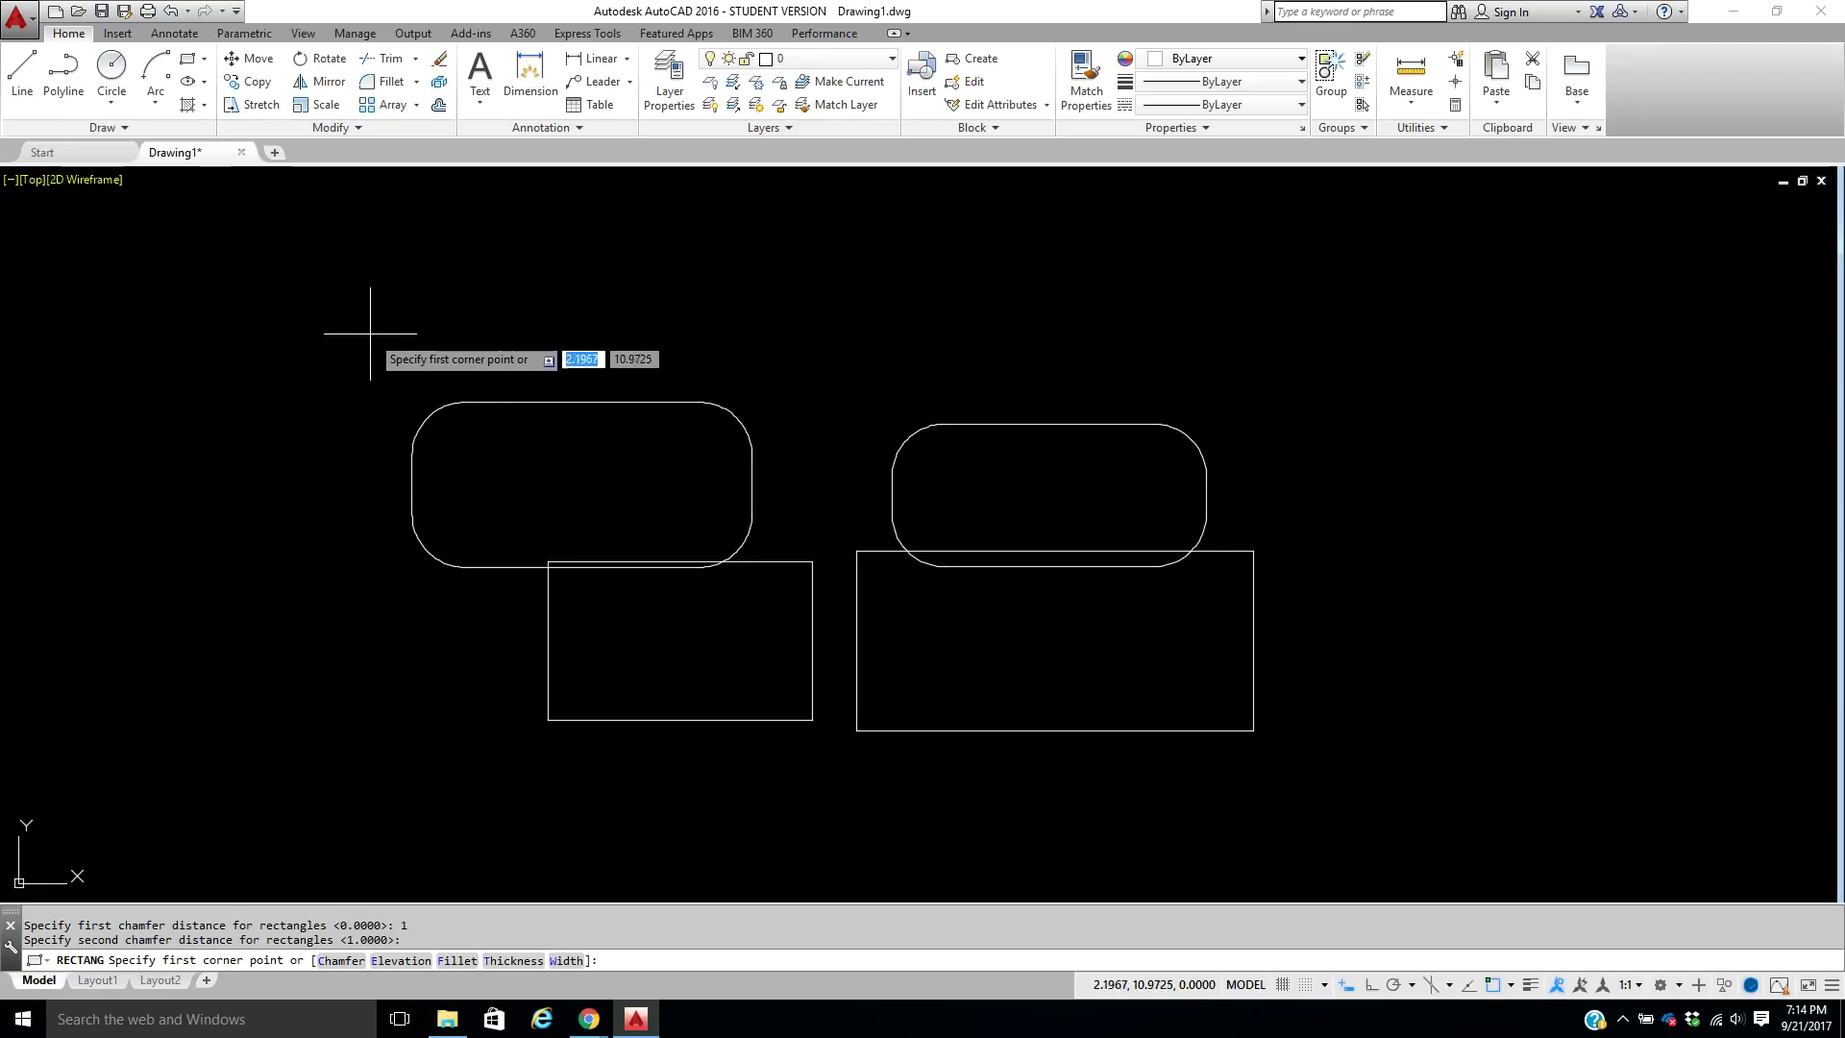
pyautogui.click(418, 225)
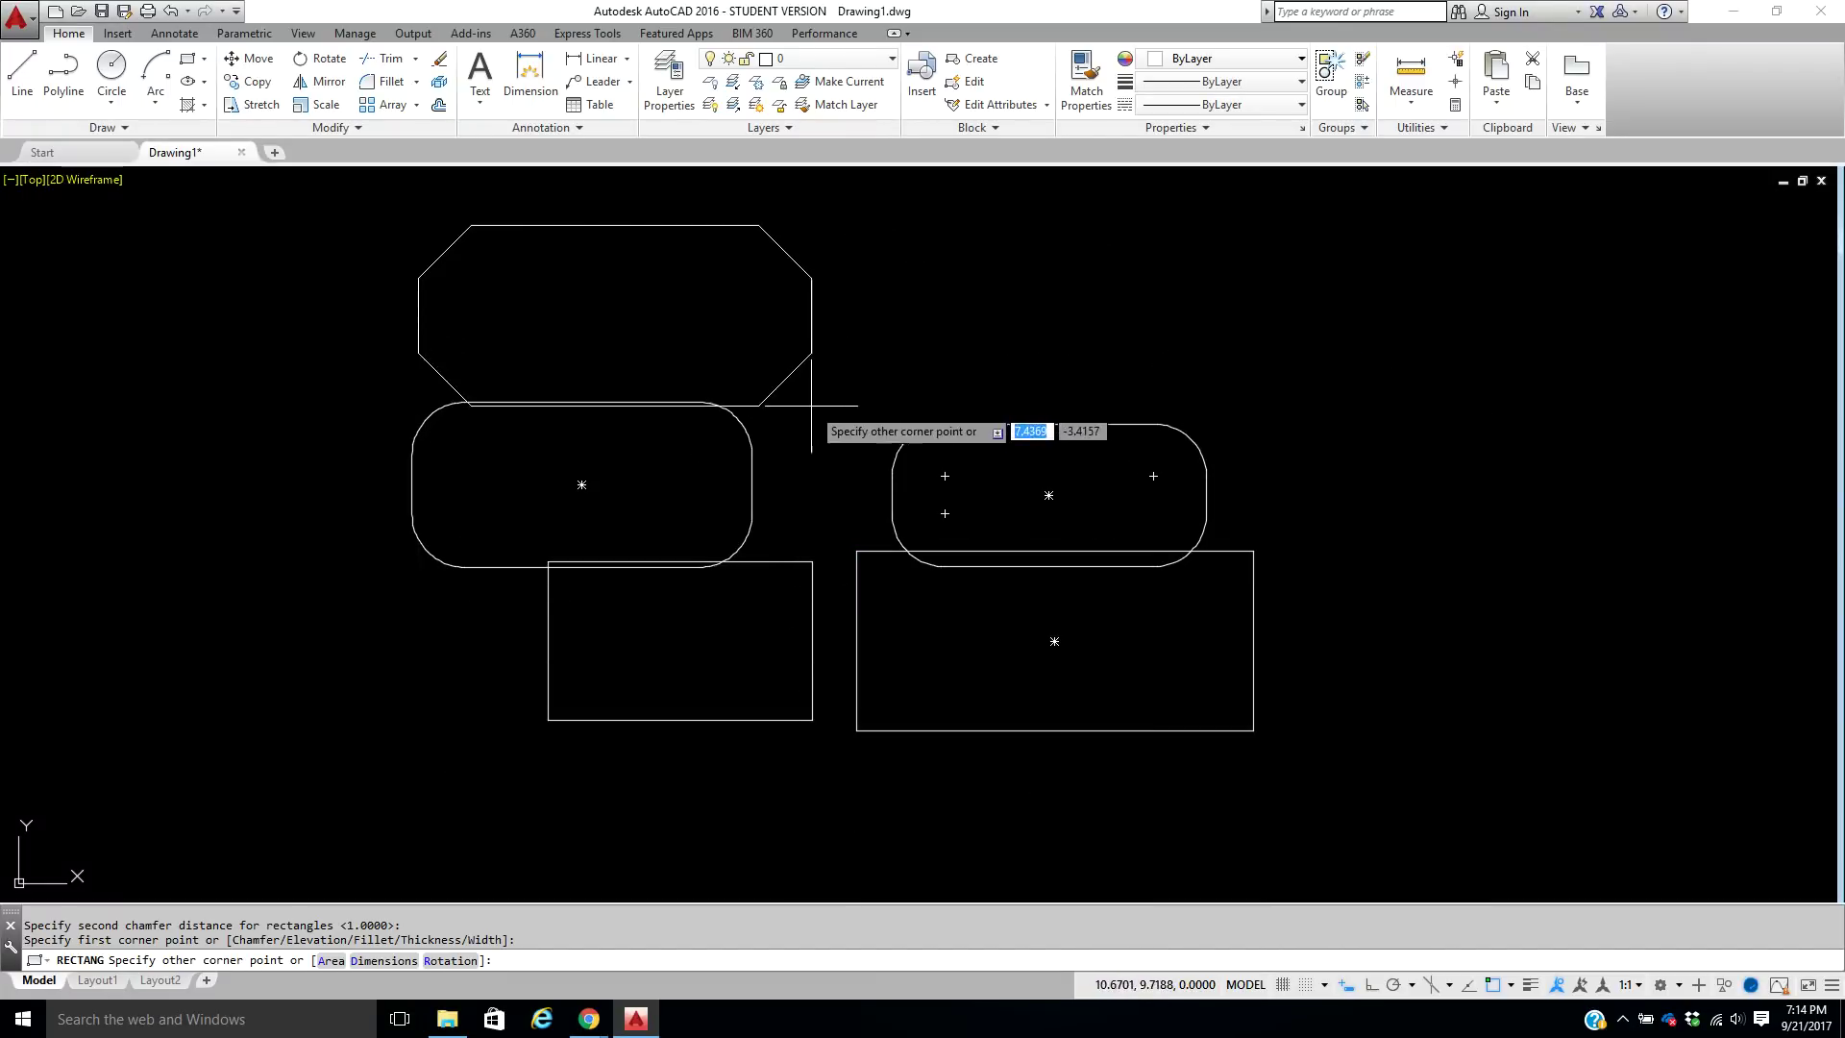
pyautogui.click(822, 450)
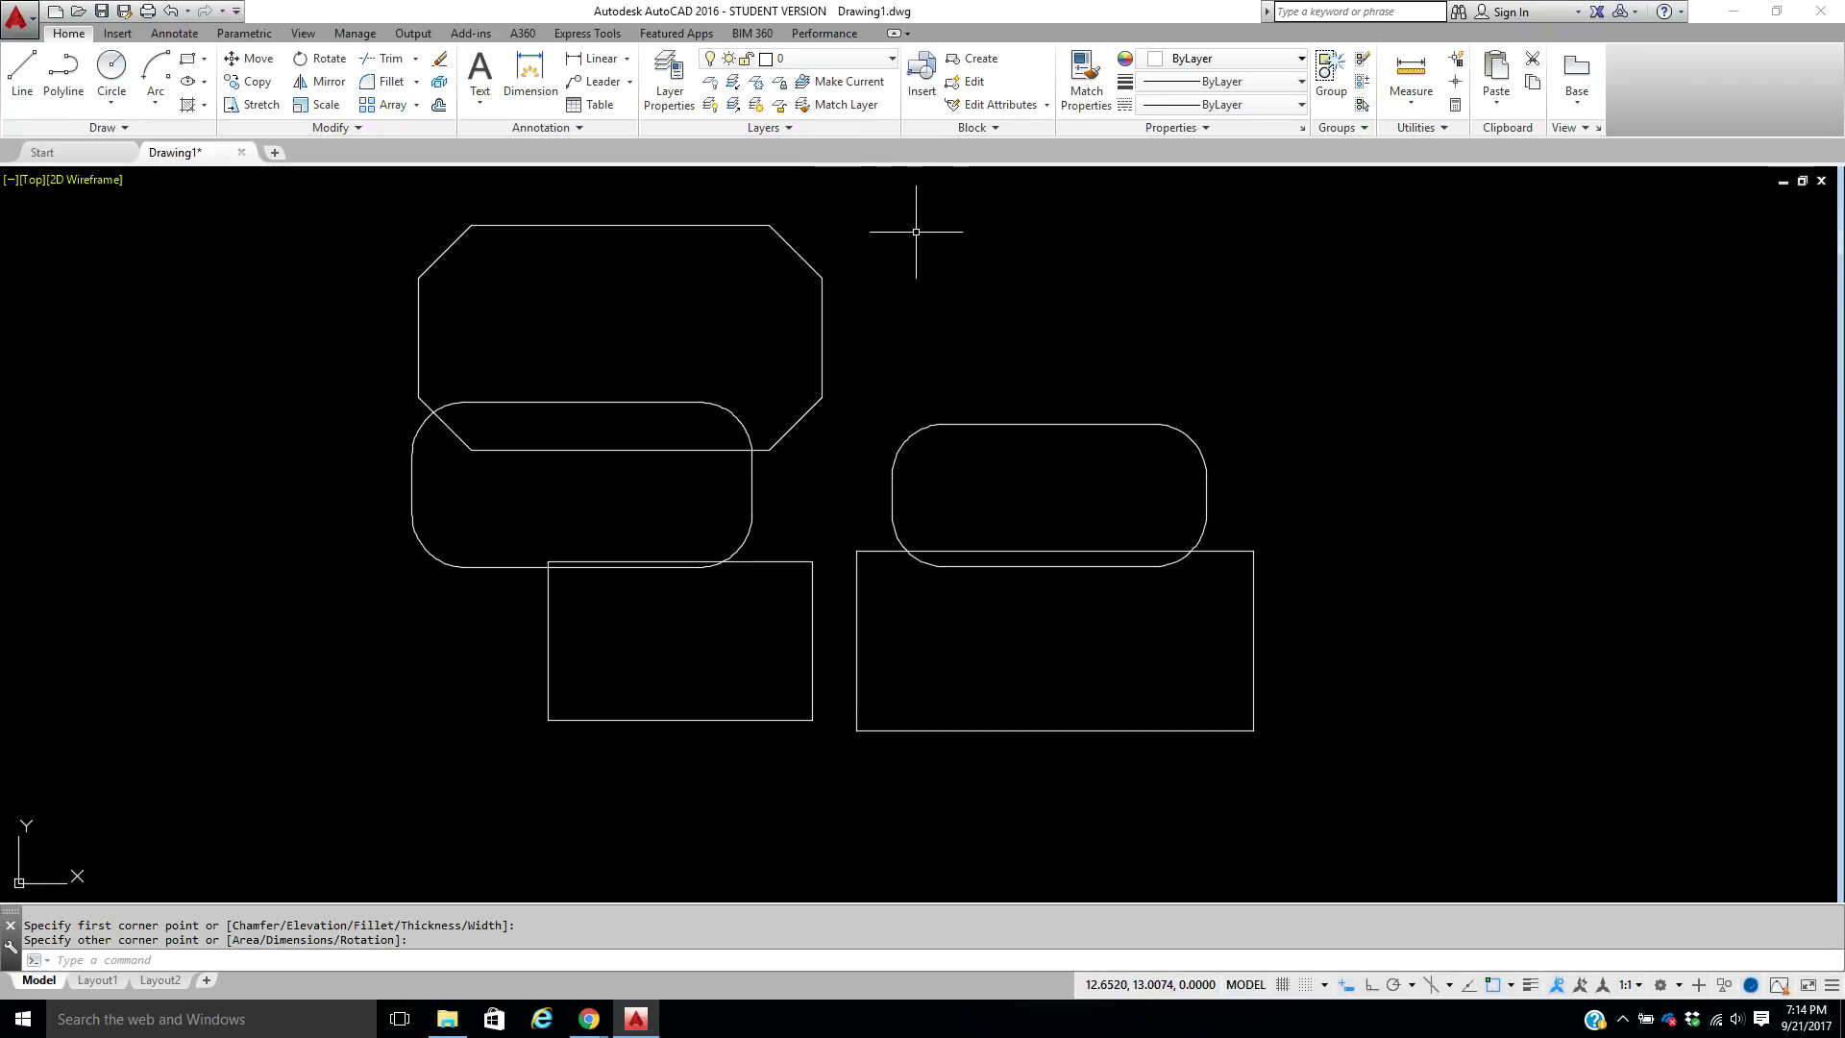
pyautogui.click(187, 60)
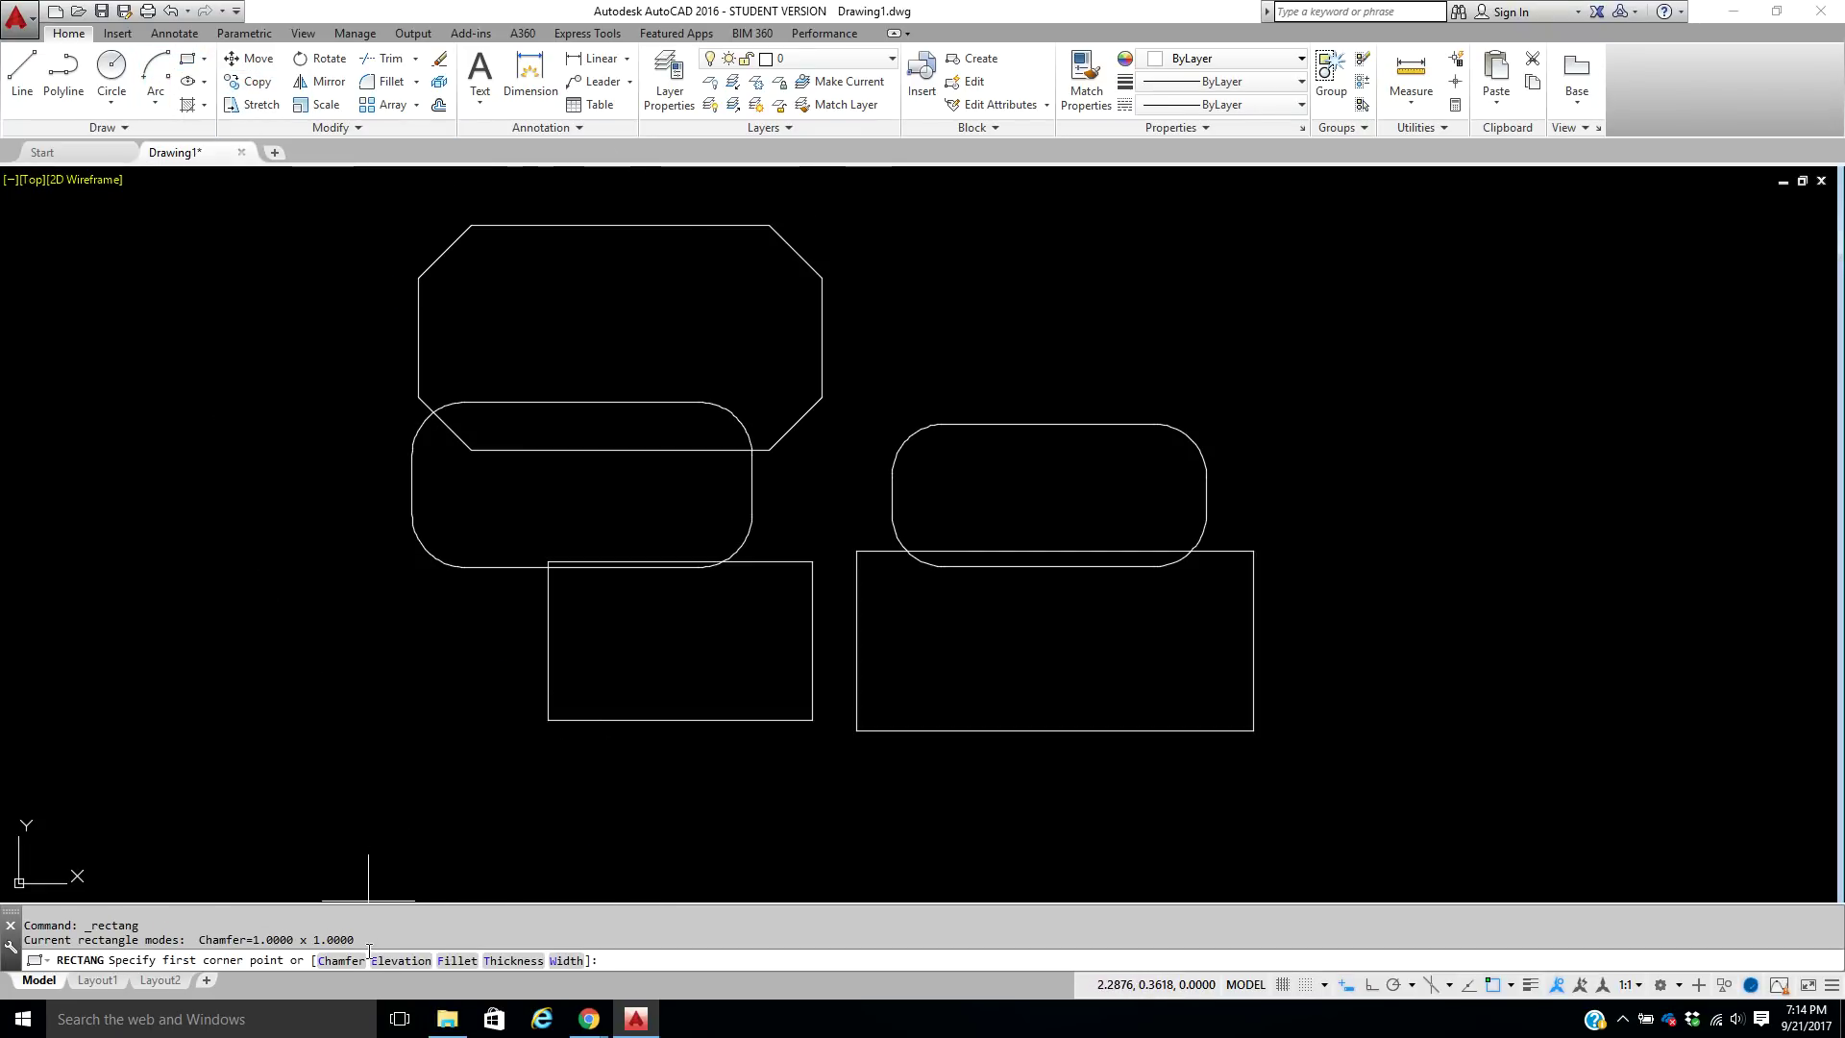
# Reset both chamfer distances to 0 and draw a plain rectangle at the upper right.
pyautogui.click(341, 961)
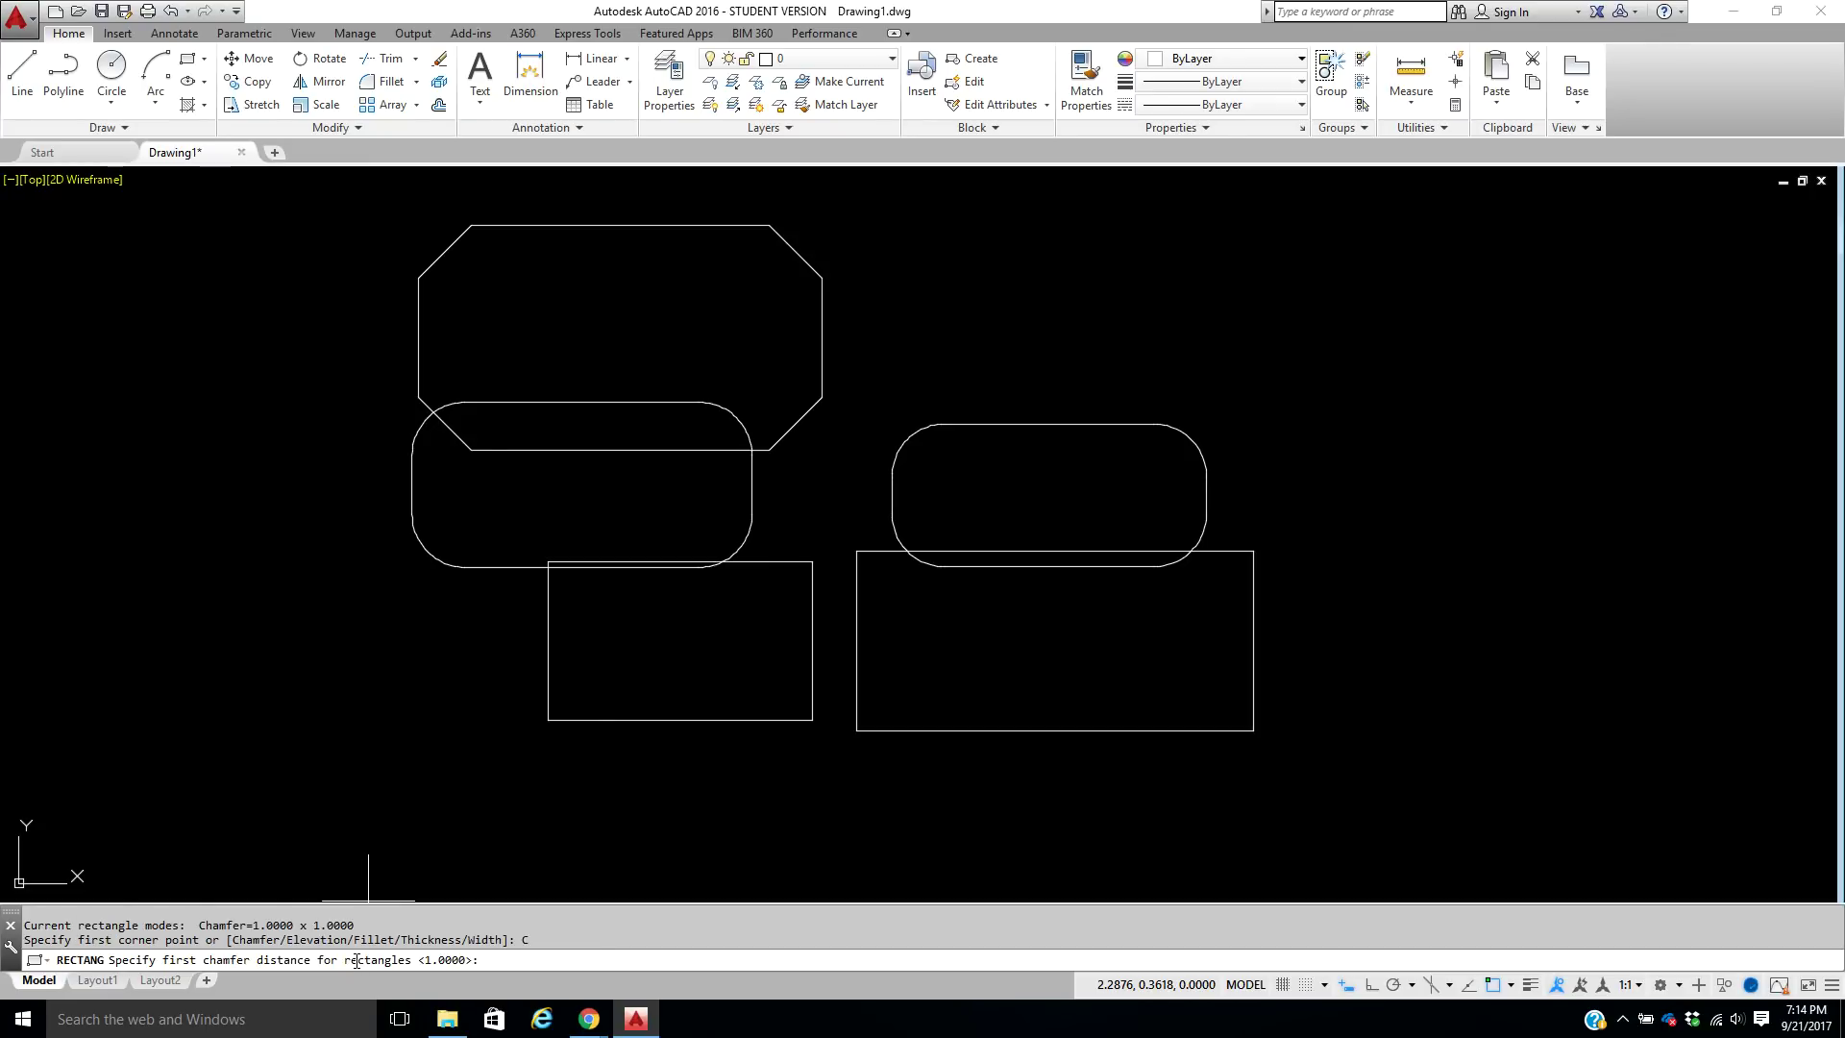
pyautogui.write('0')
pyautogui.press('Return')
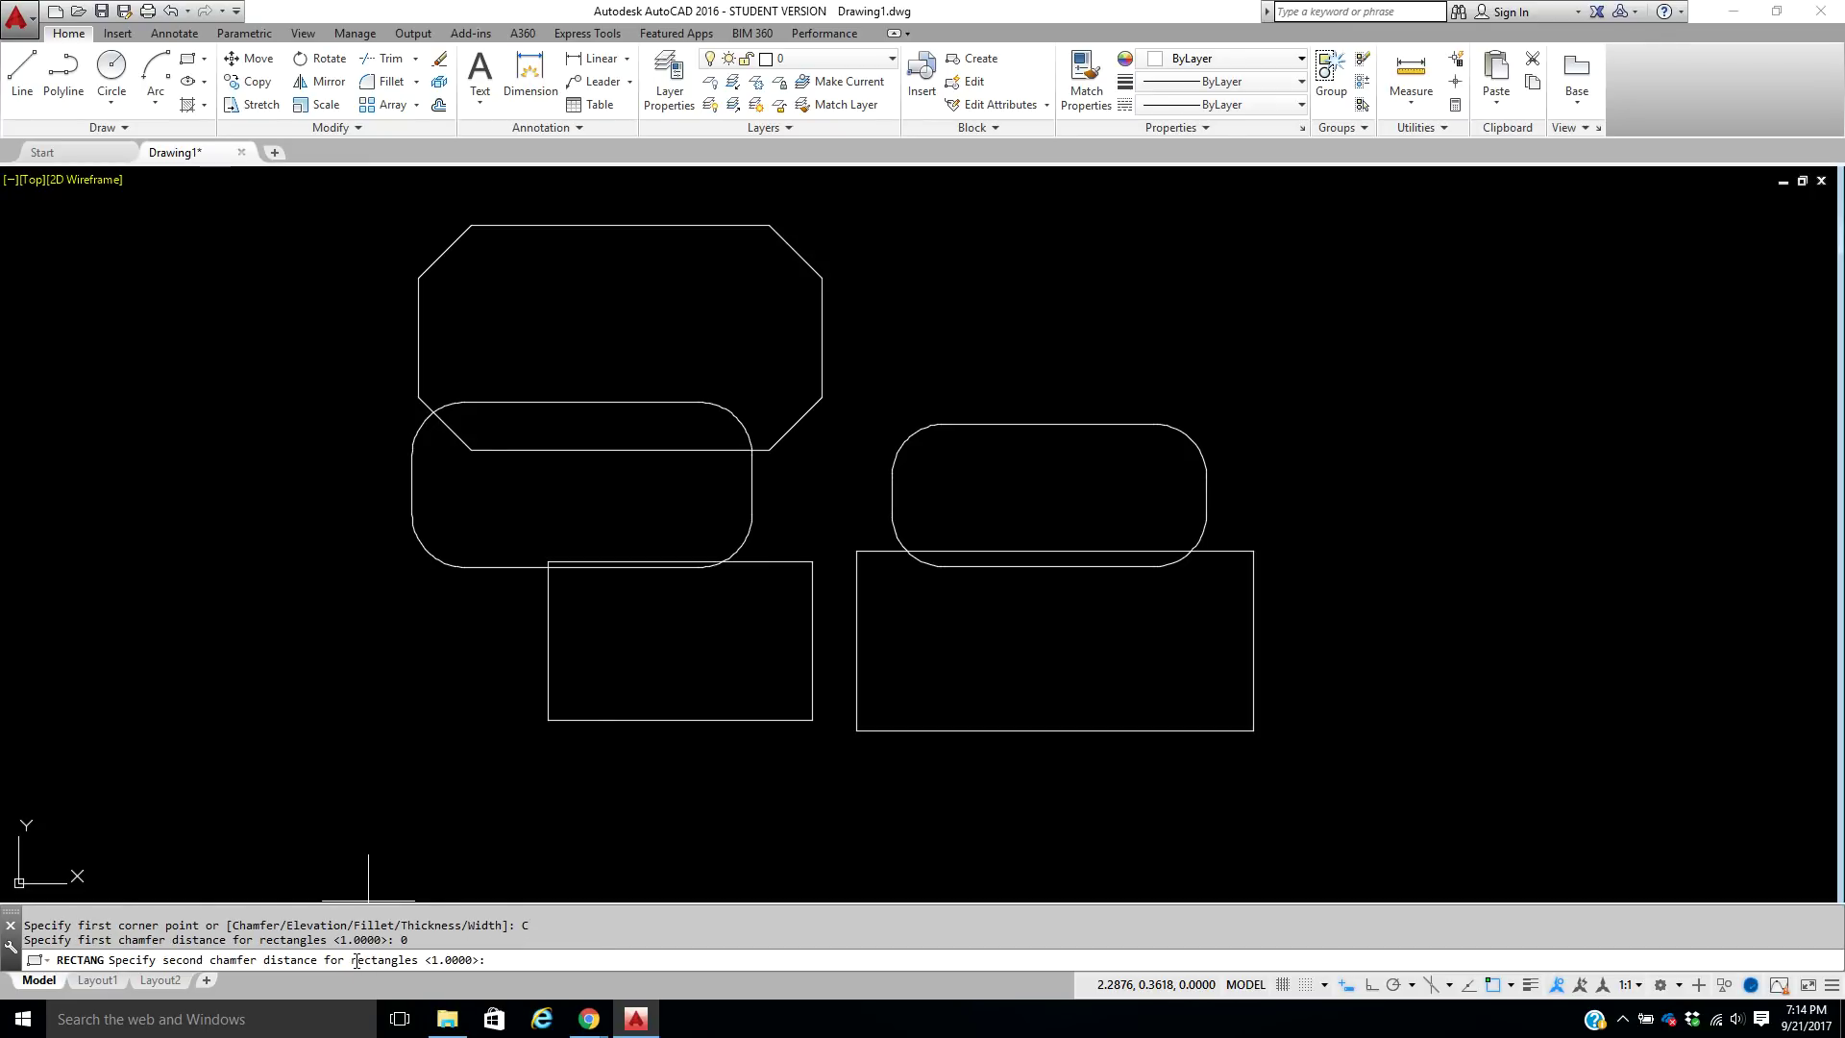
pyautogui.write('0')
pyautogui.press('Return')
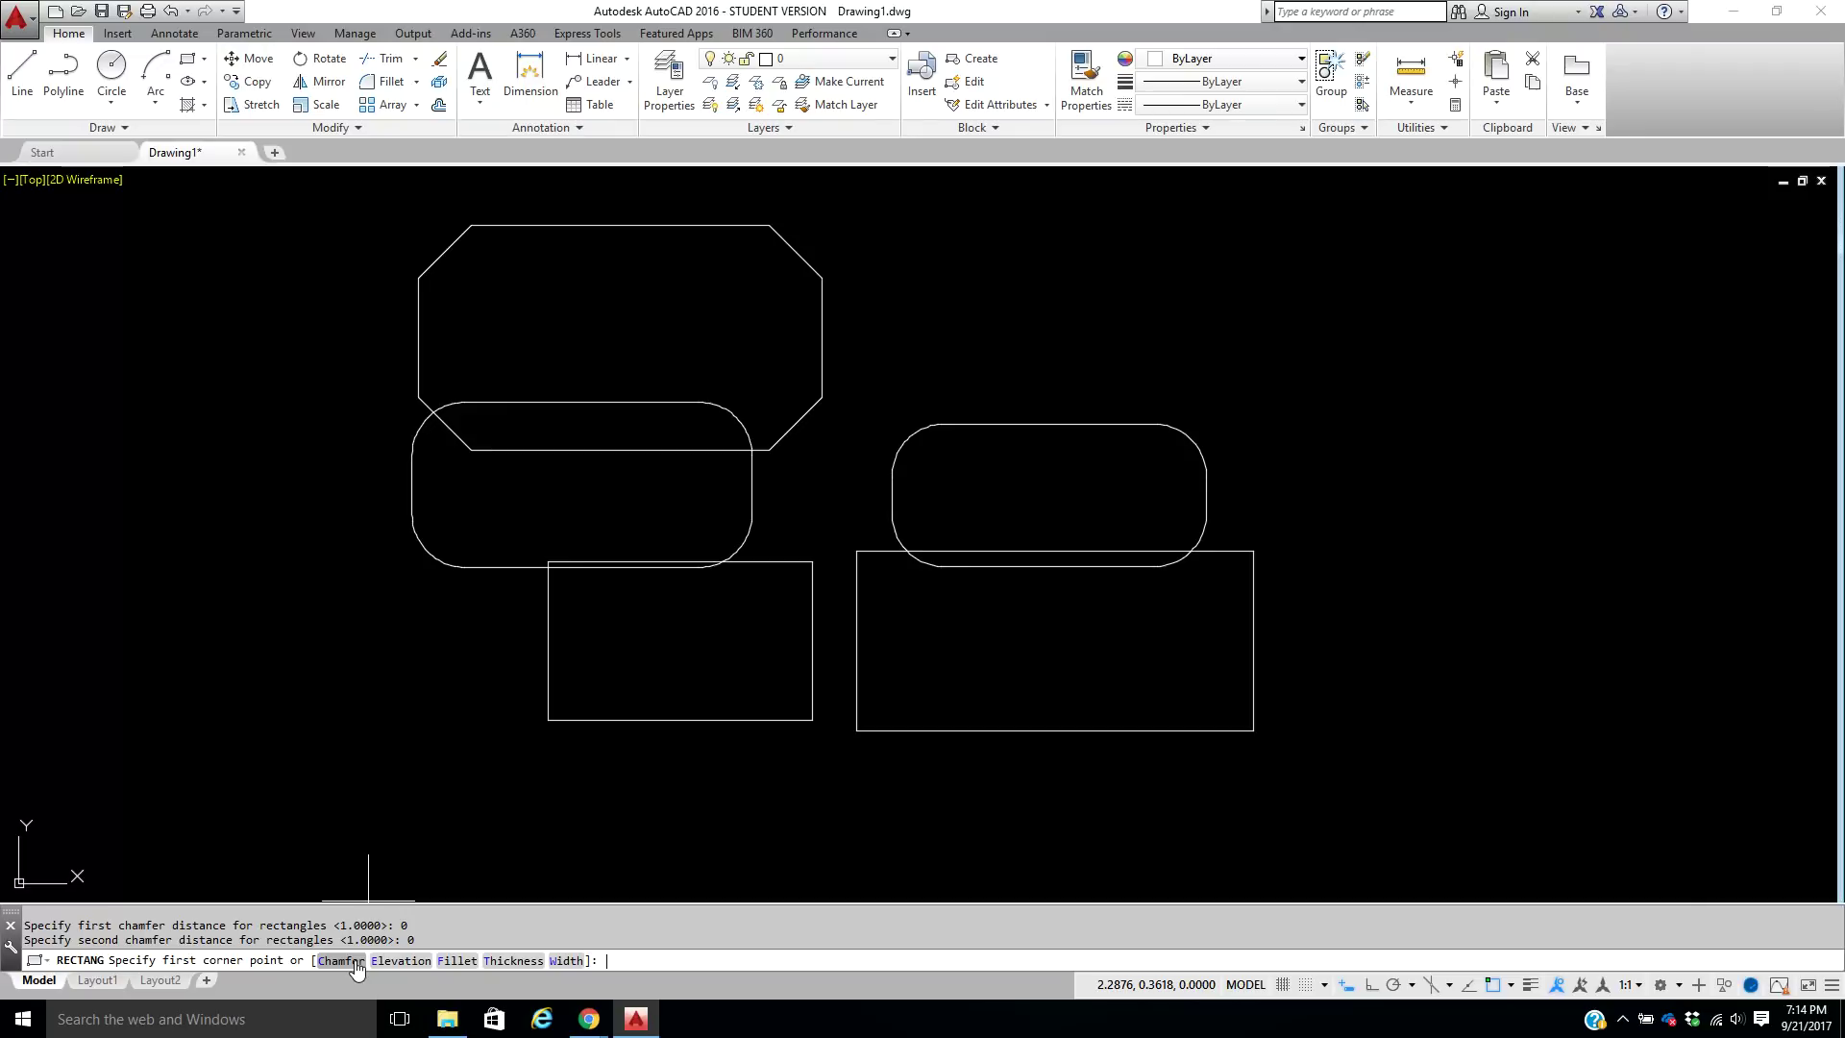
pyautogui.click(946, 201)
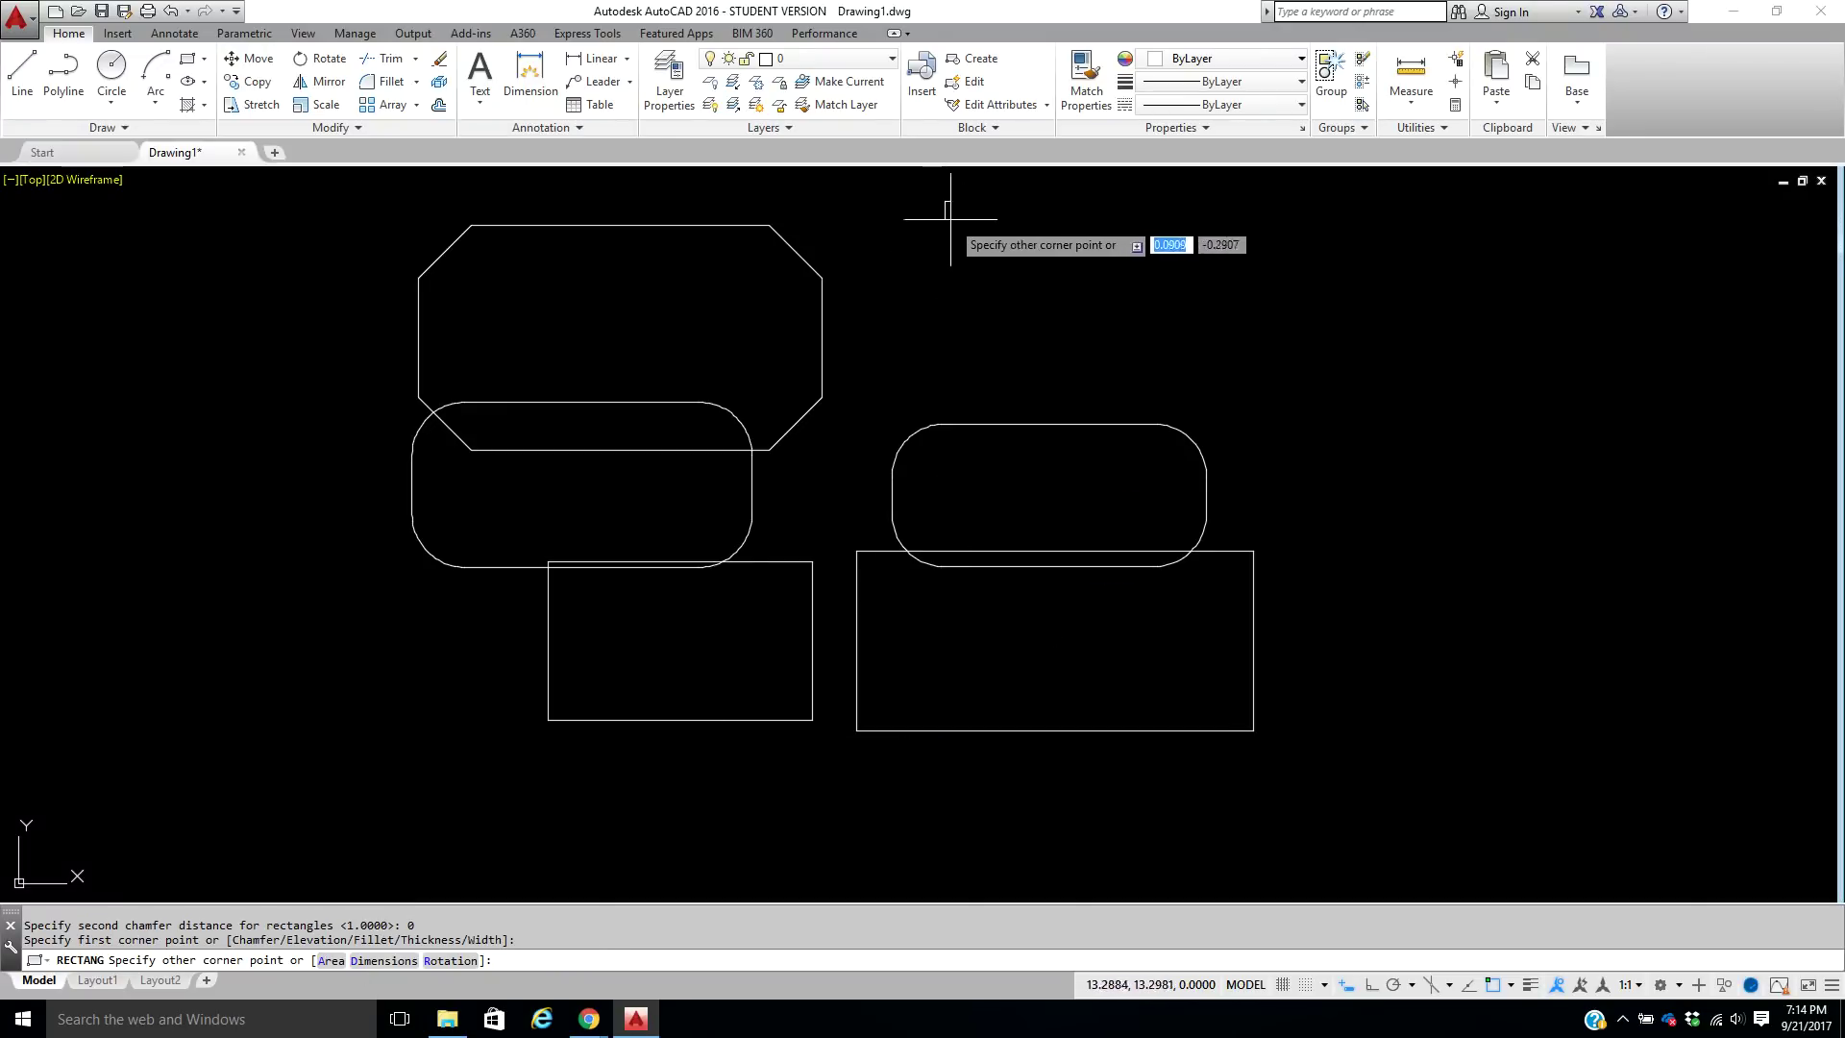
pyautogui.click(1390, 406)
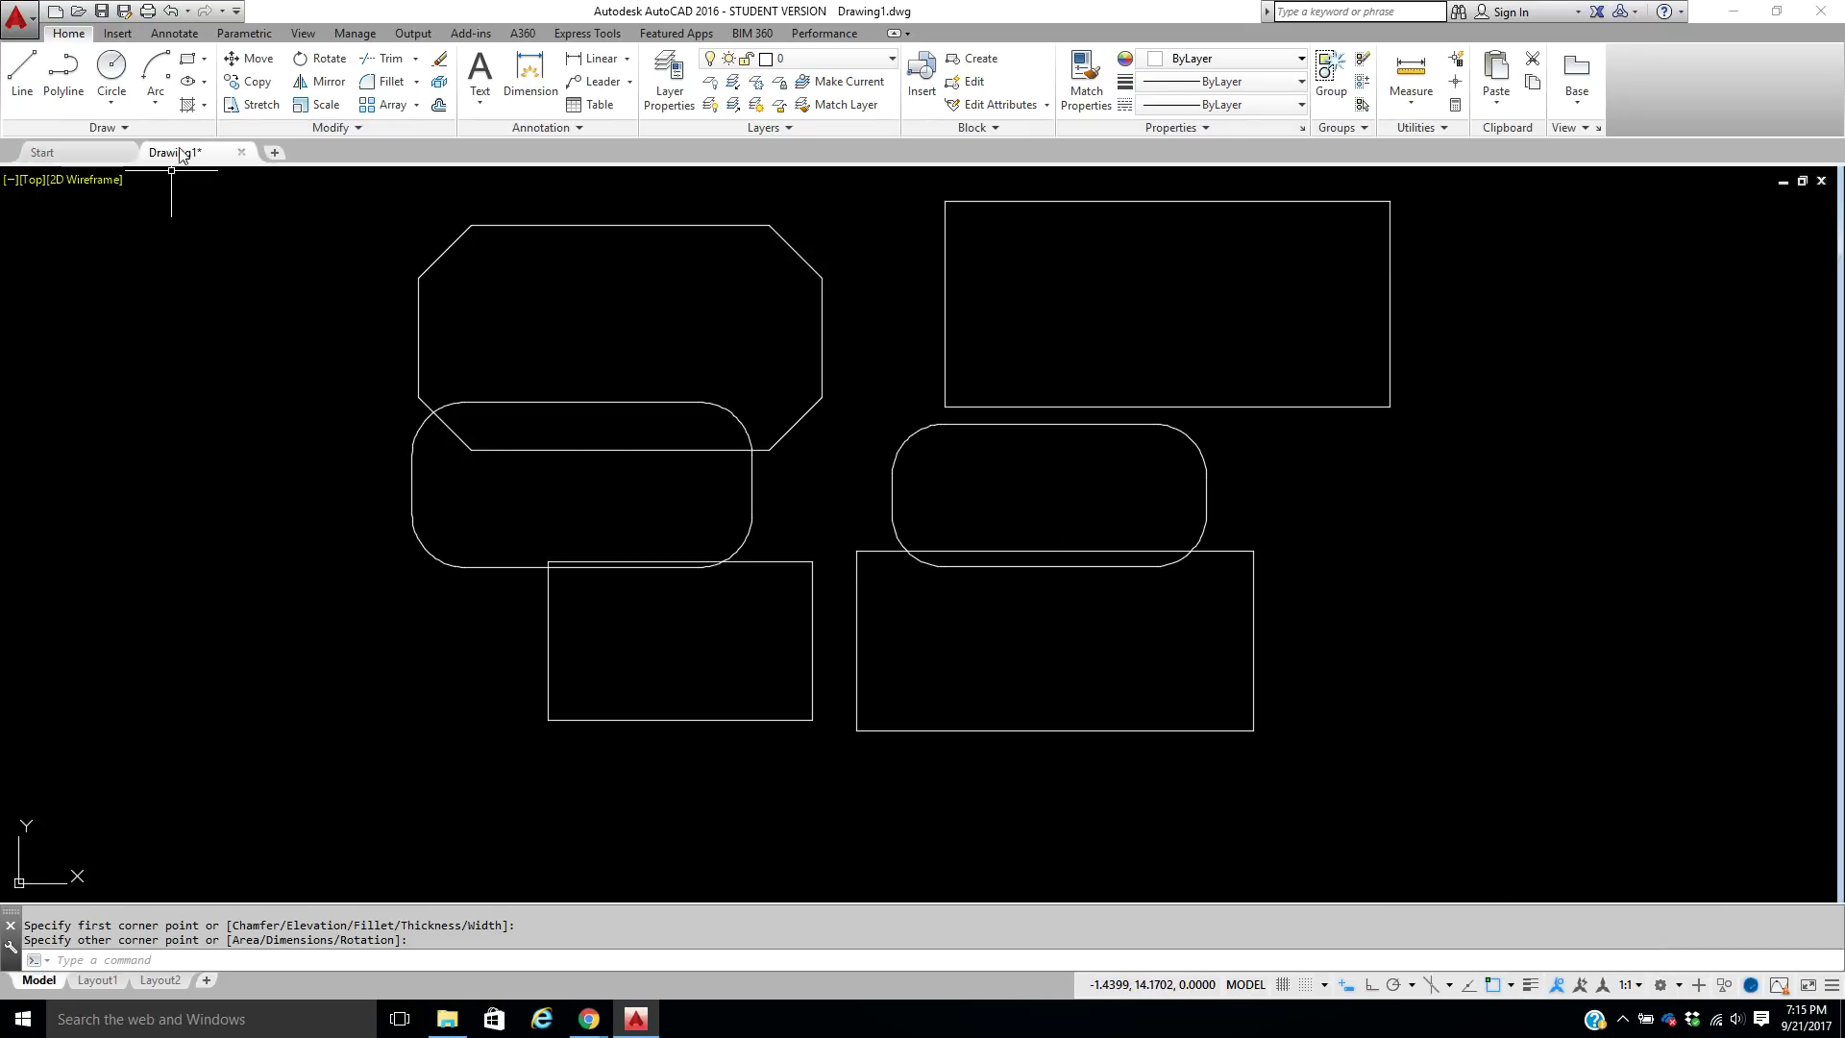
pyautogui.click(186, 65)
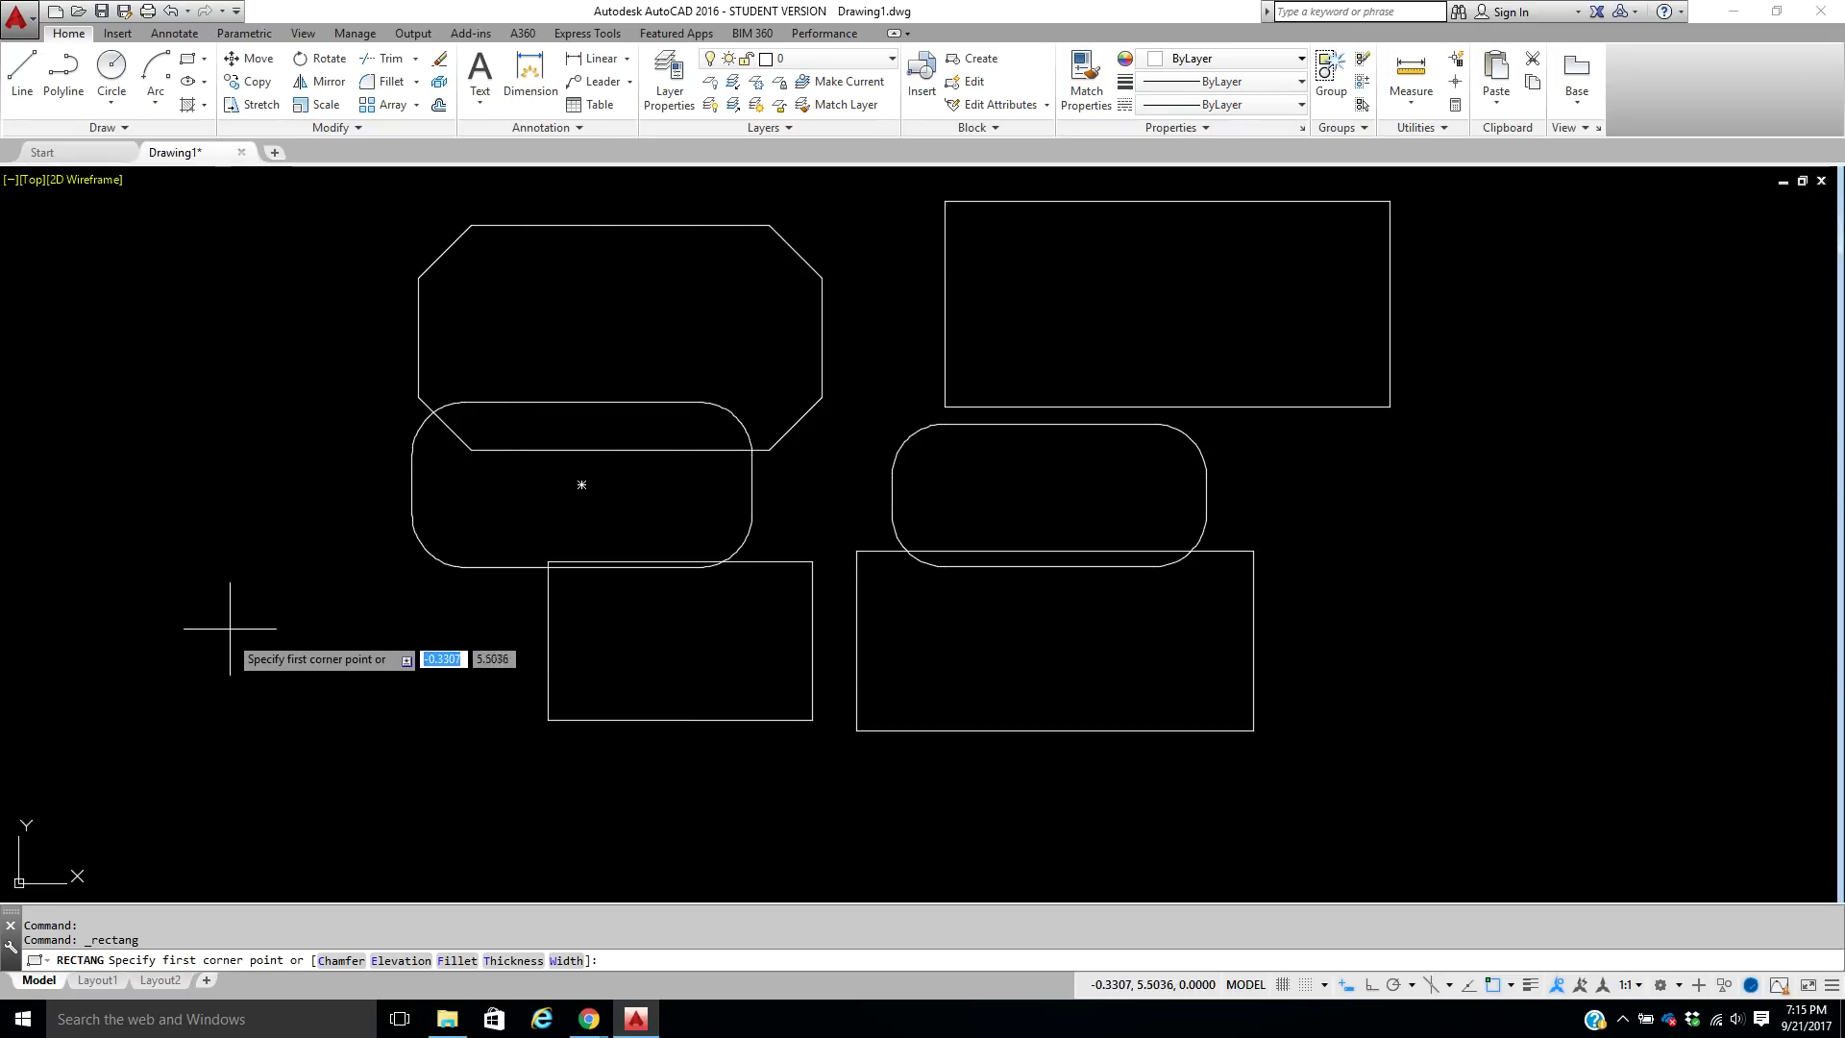
pyautogui.click(1511, 987)
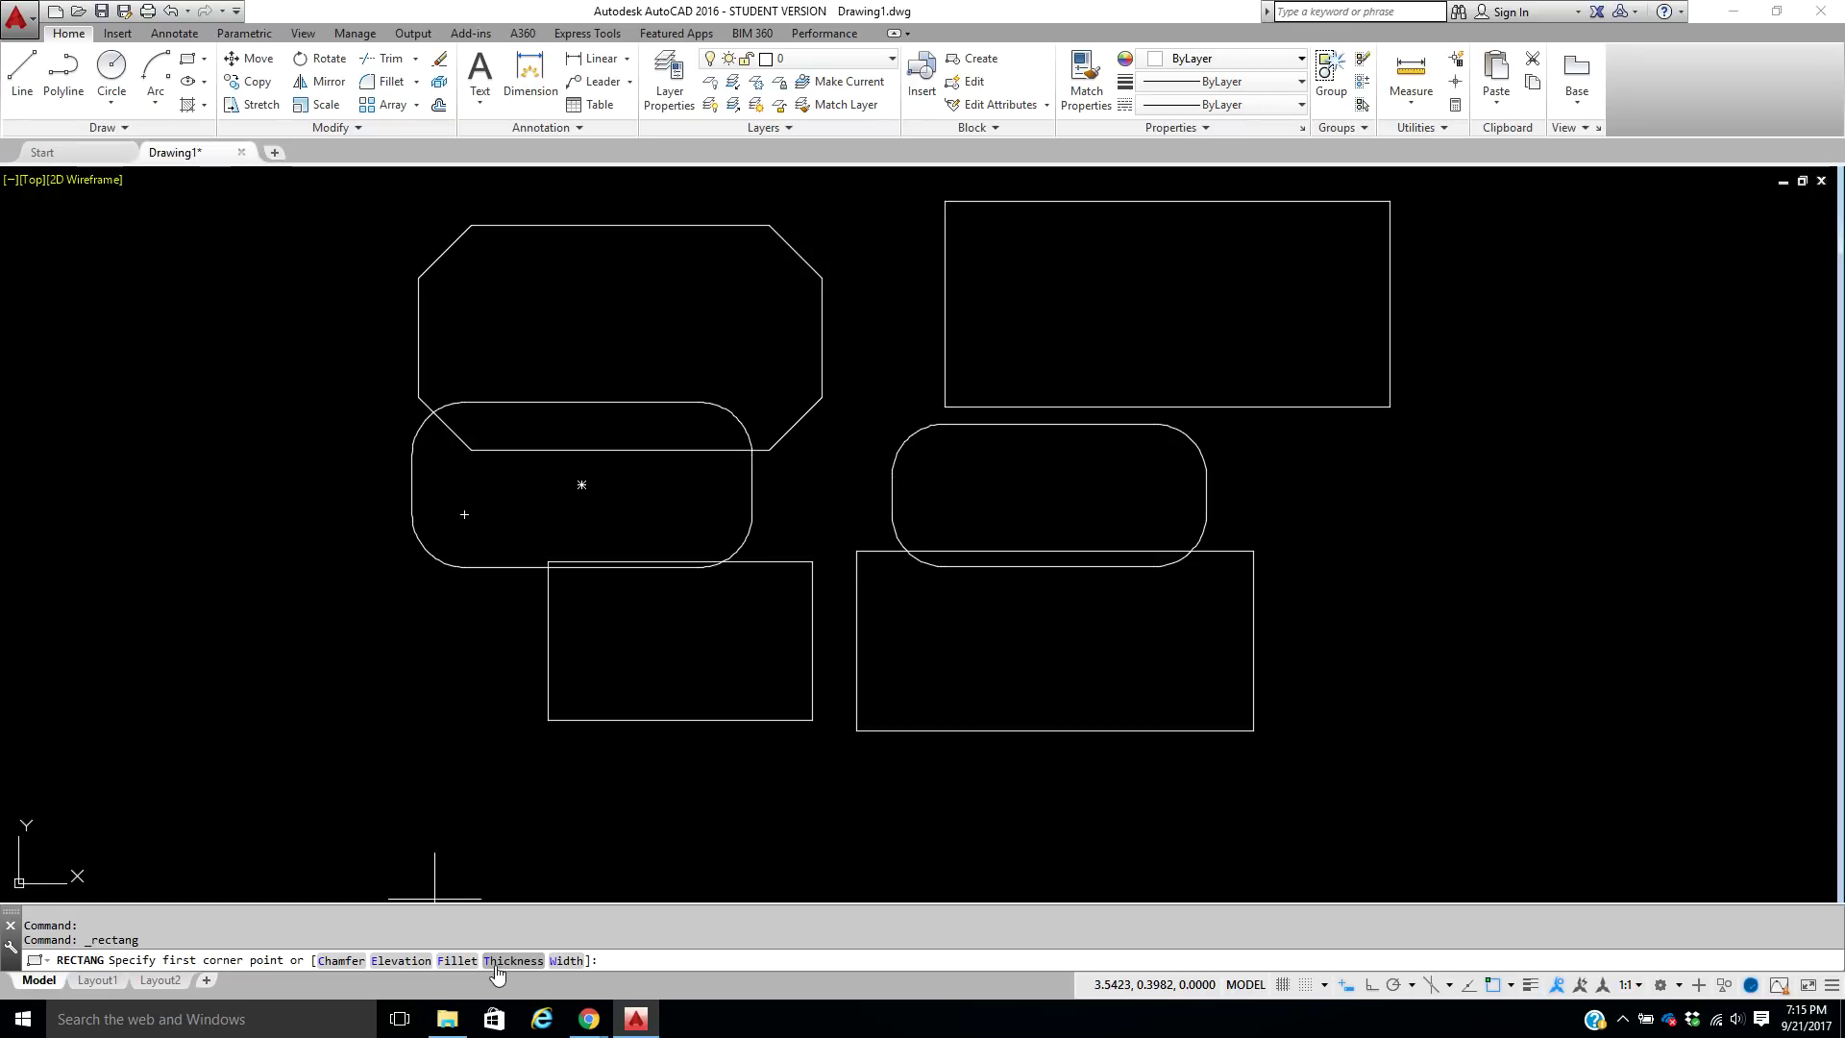
# Draw a thick rectangle at the left with a 0.5 line width.
pyautogui.click(566, 960)
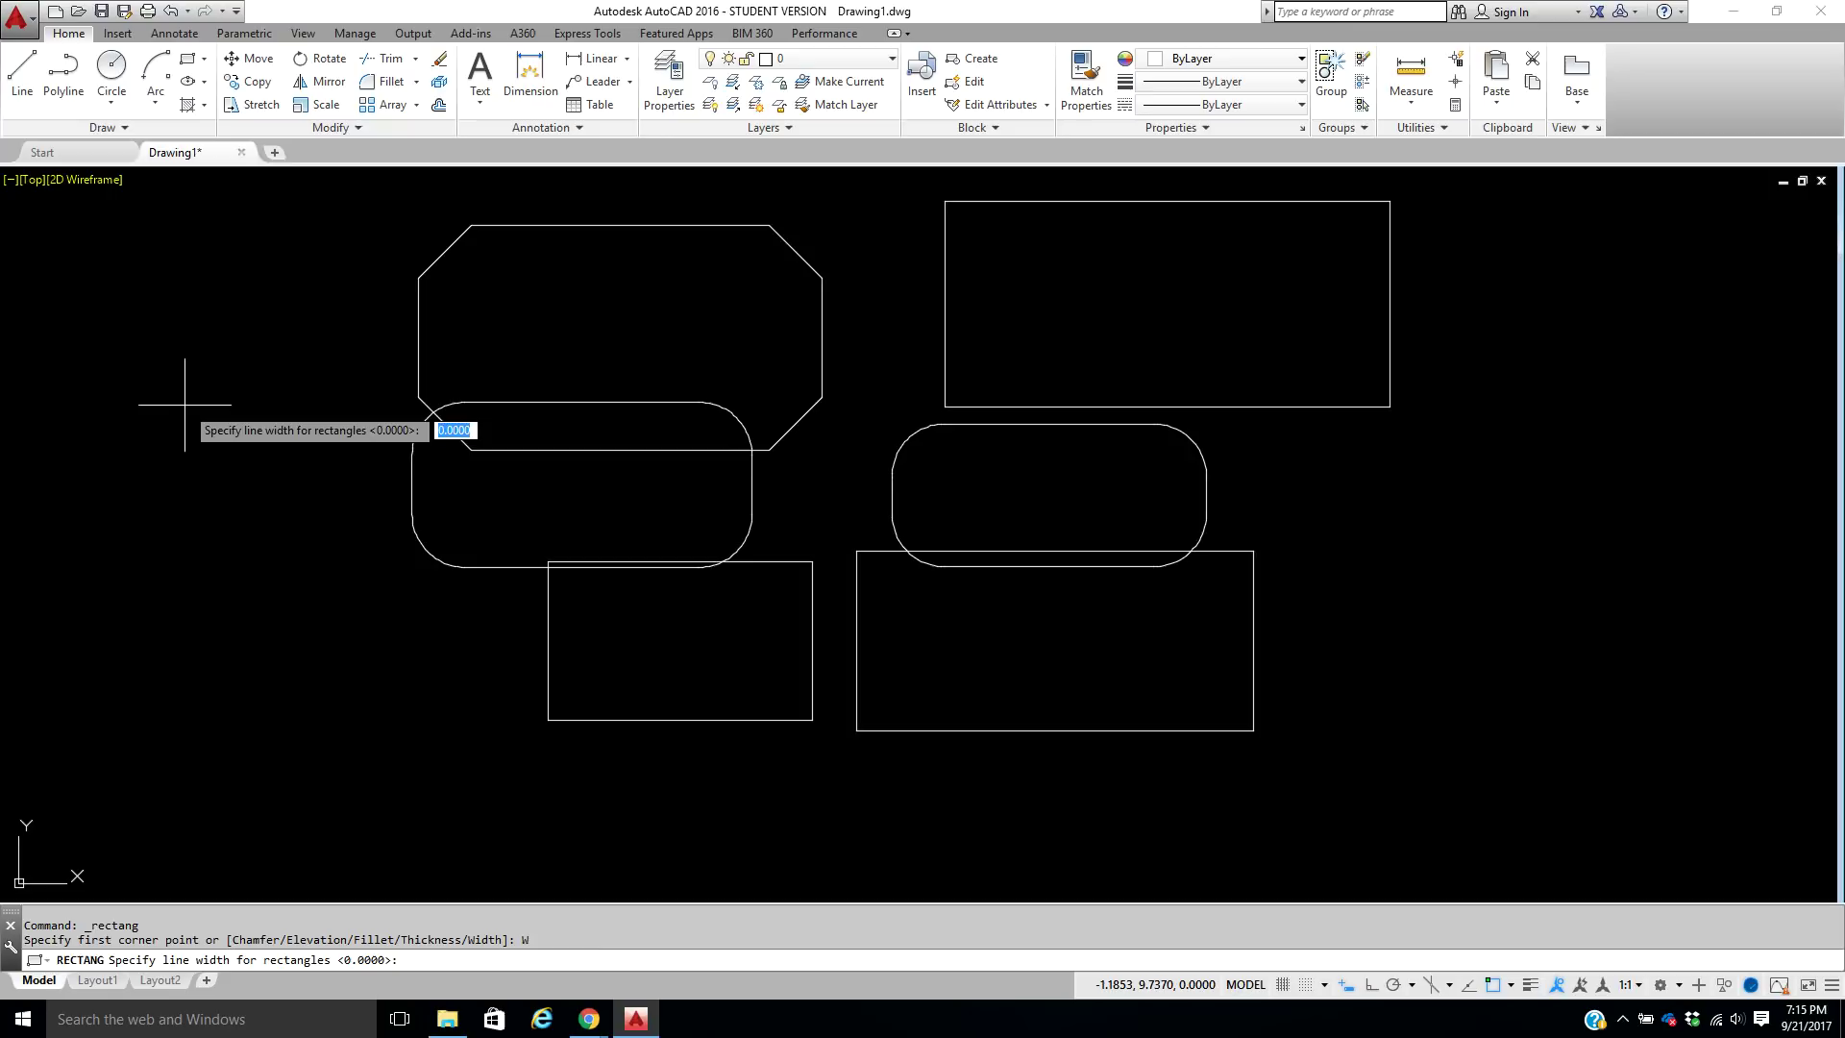
pyautogui.write('.')
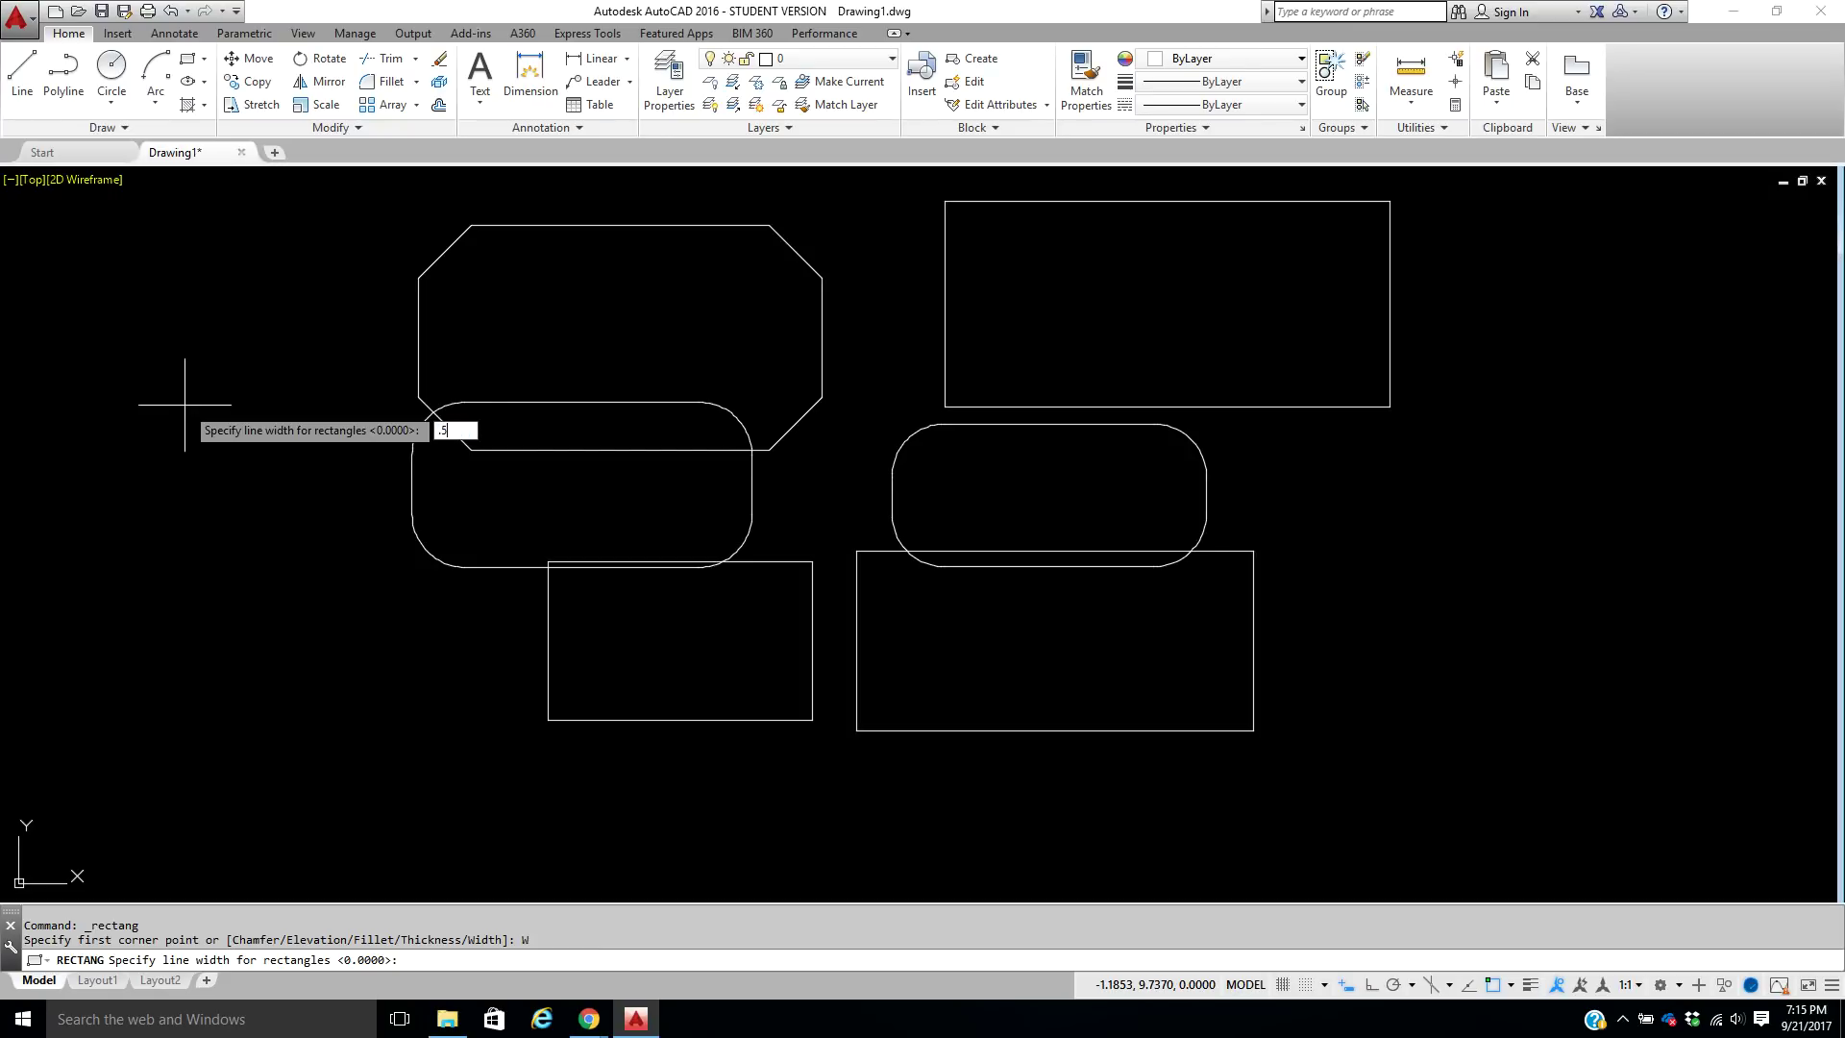
pyautogui.write('5')
pyautogui.press('Return')
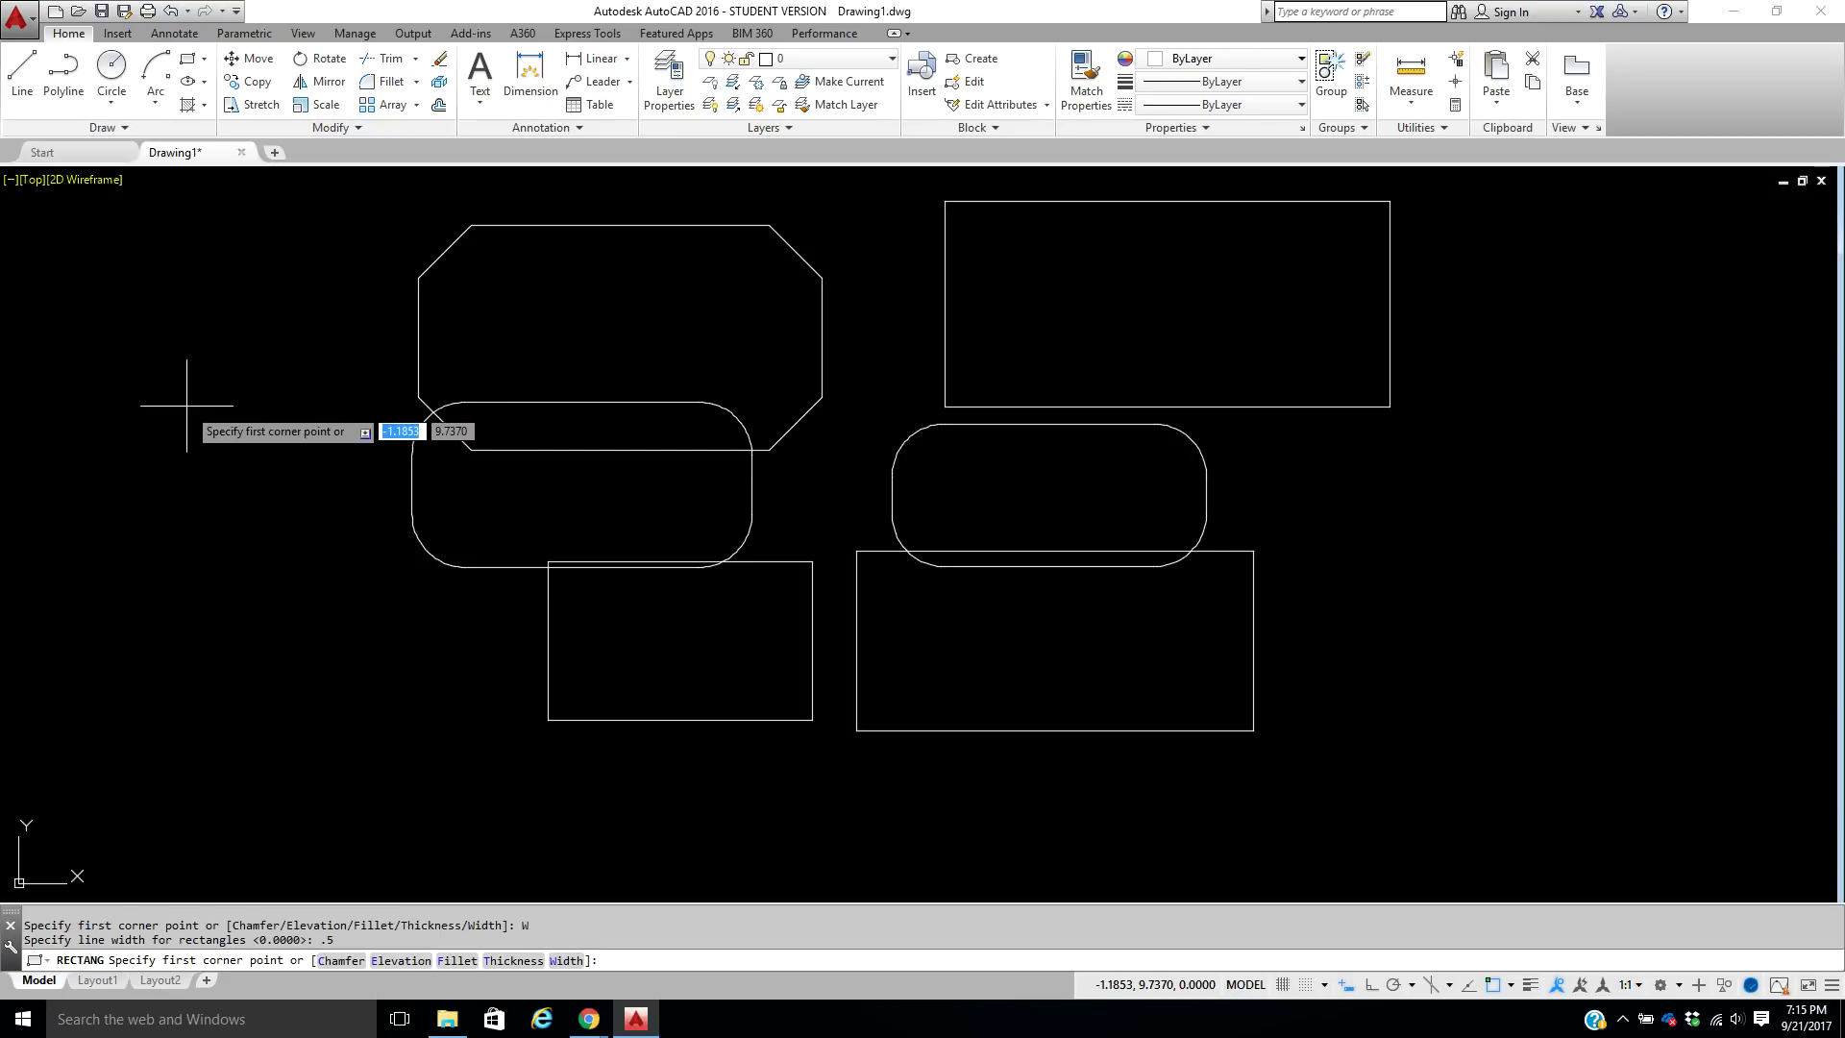
pyautogui.click(201, 424)
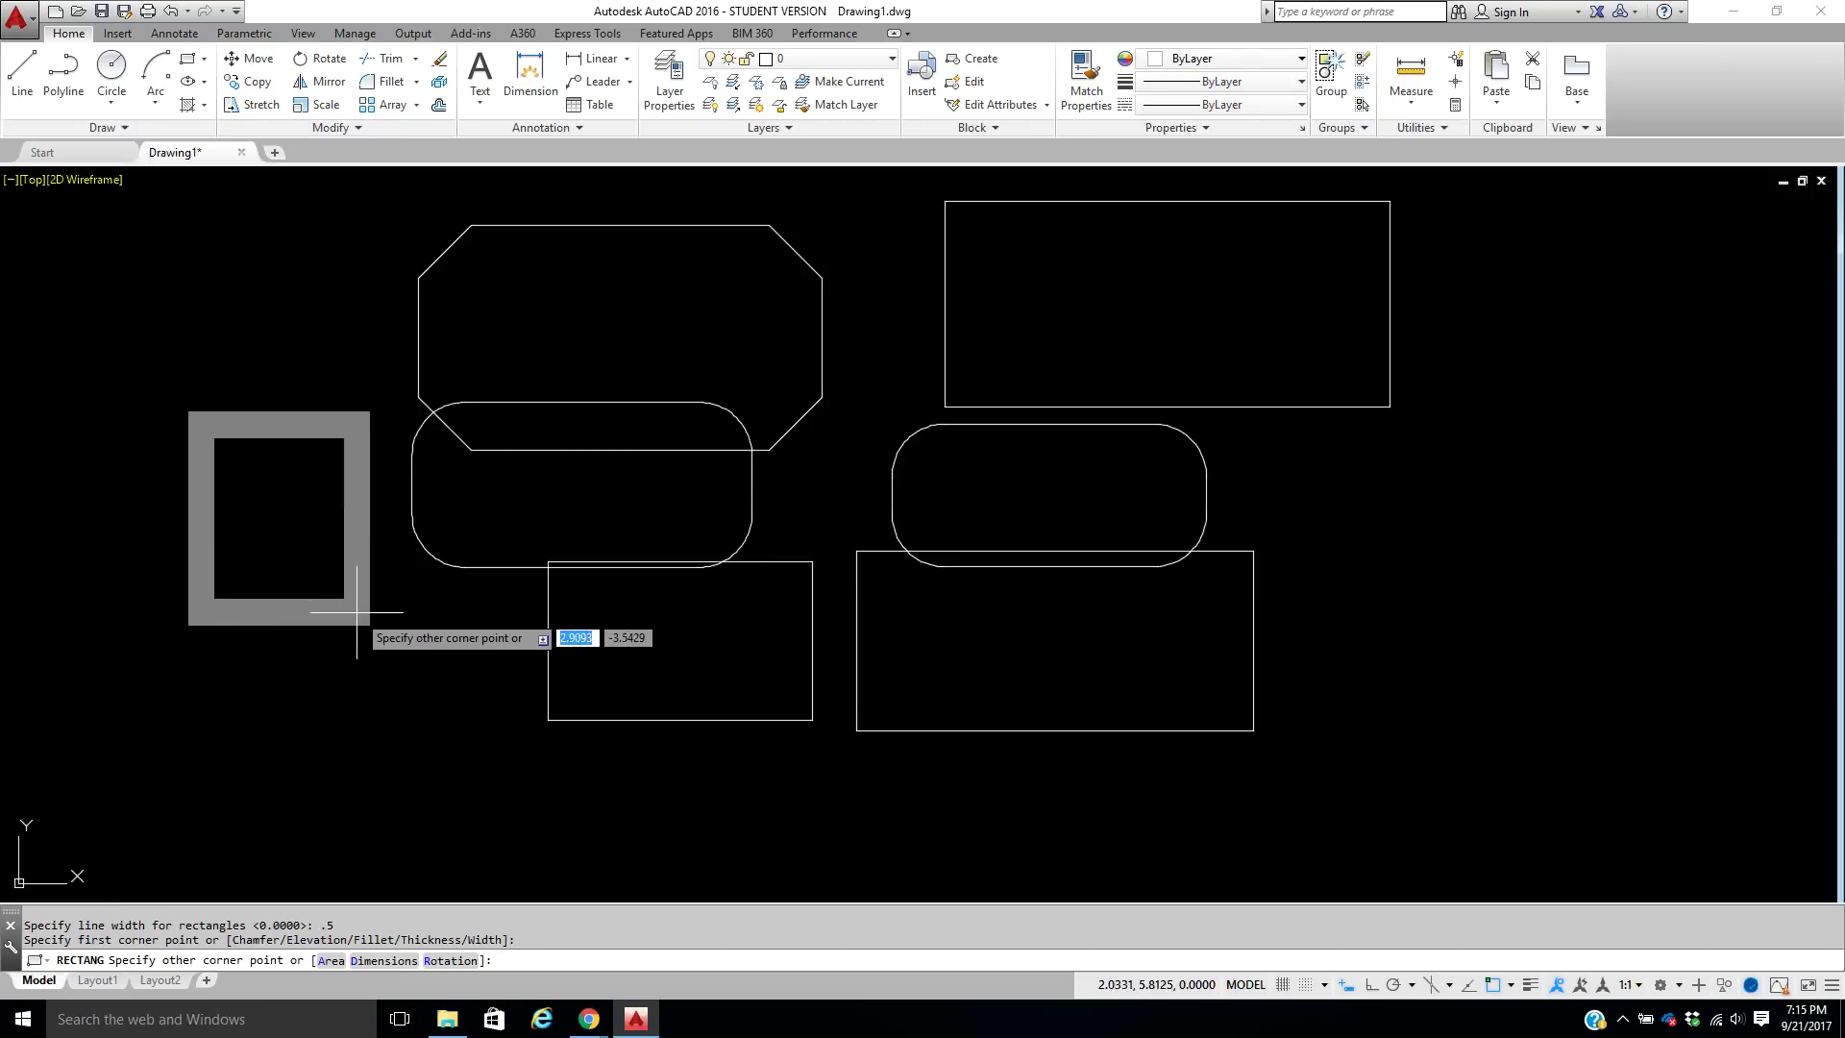
pyautogui.scroll(-2, 362, 609)
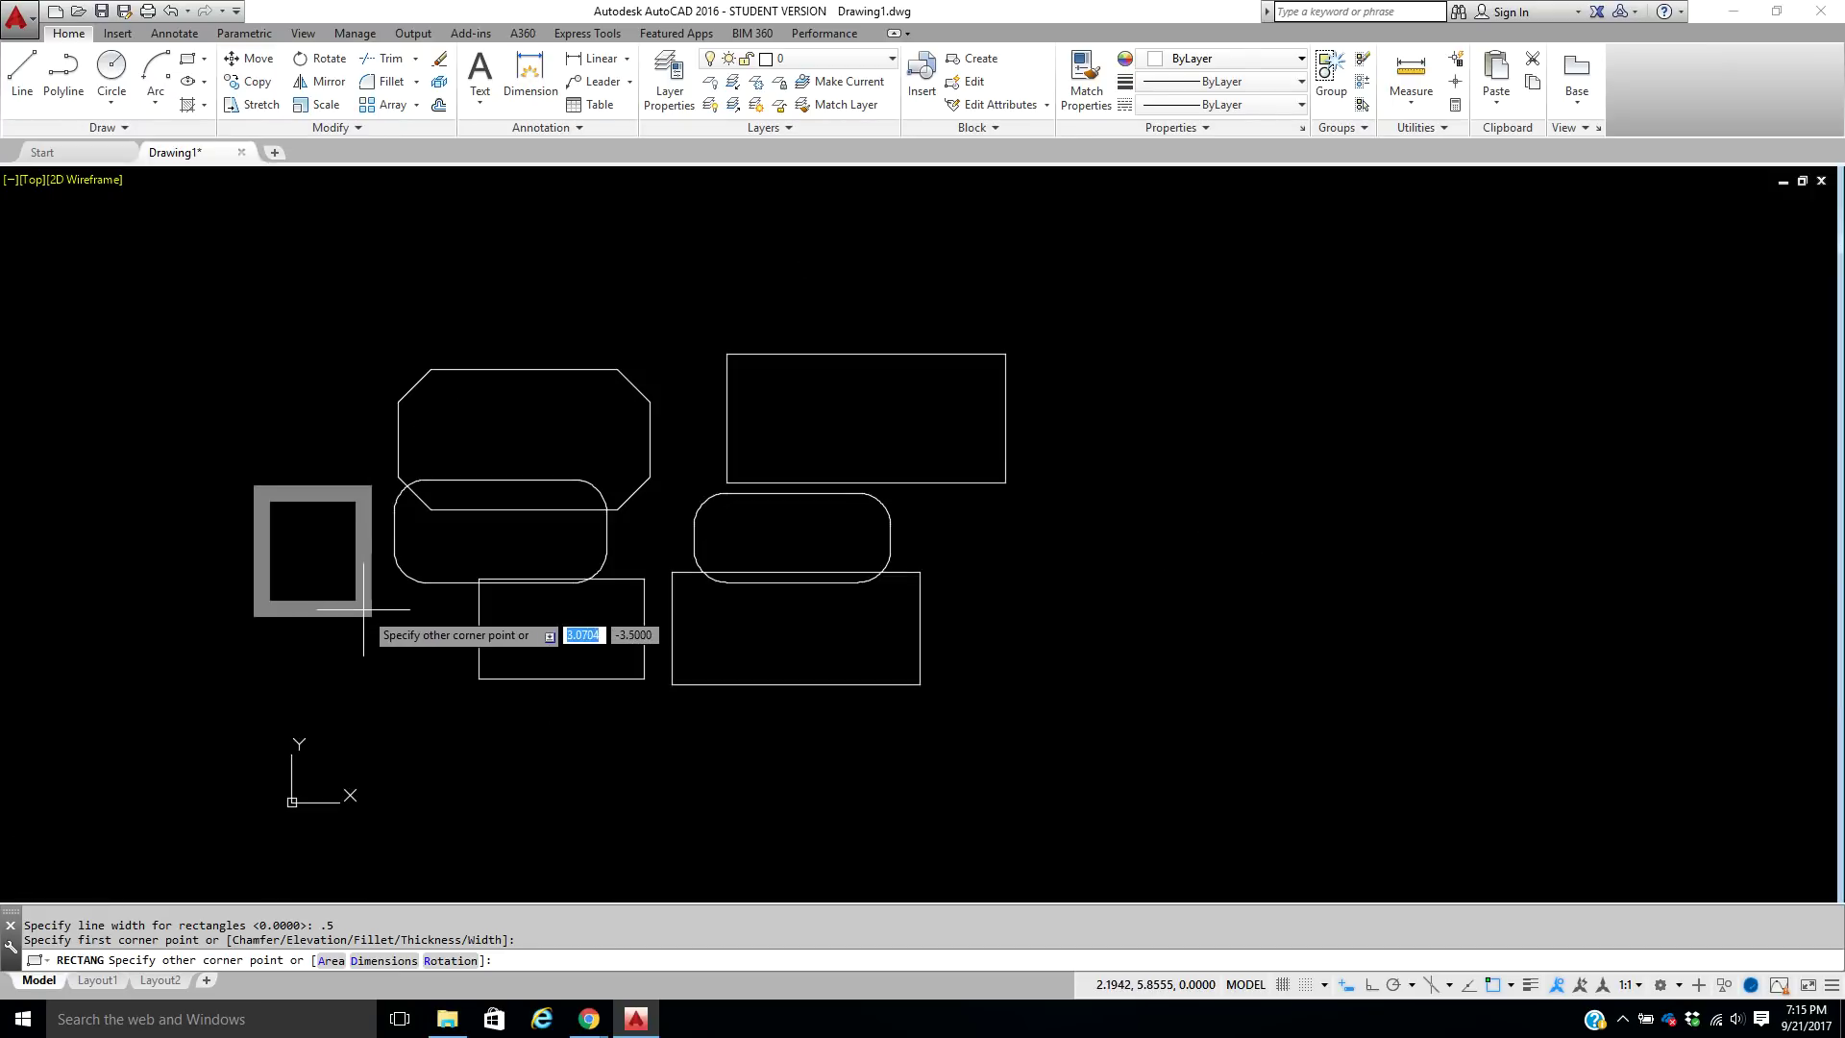
pyautogui.click(419, 689)
pyautogui.scroll(4, 414, 660)
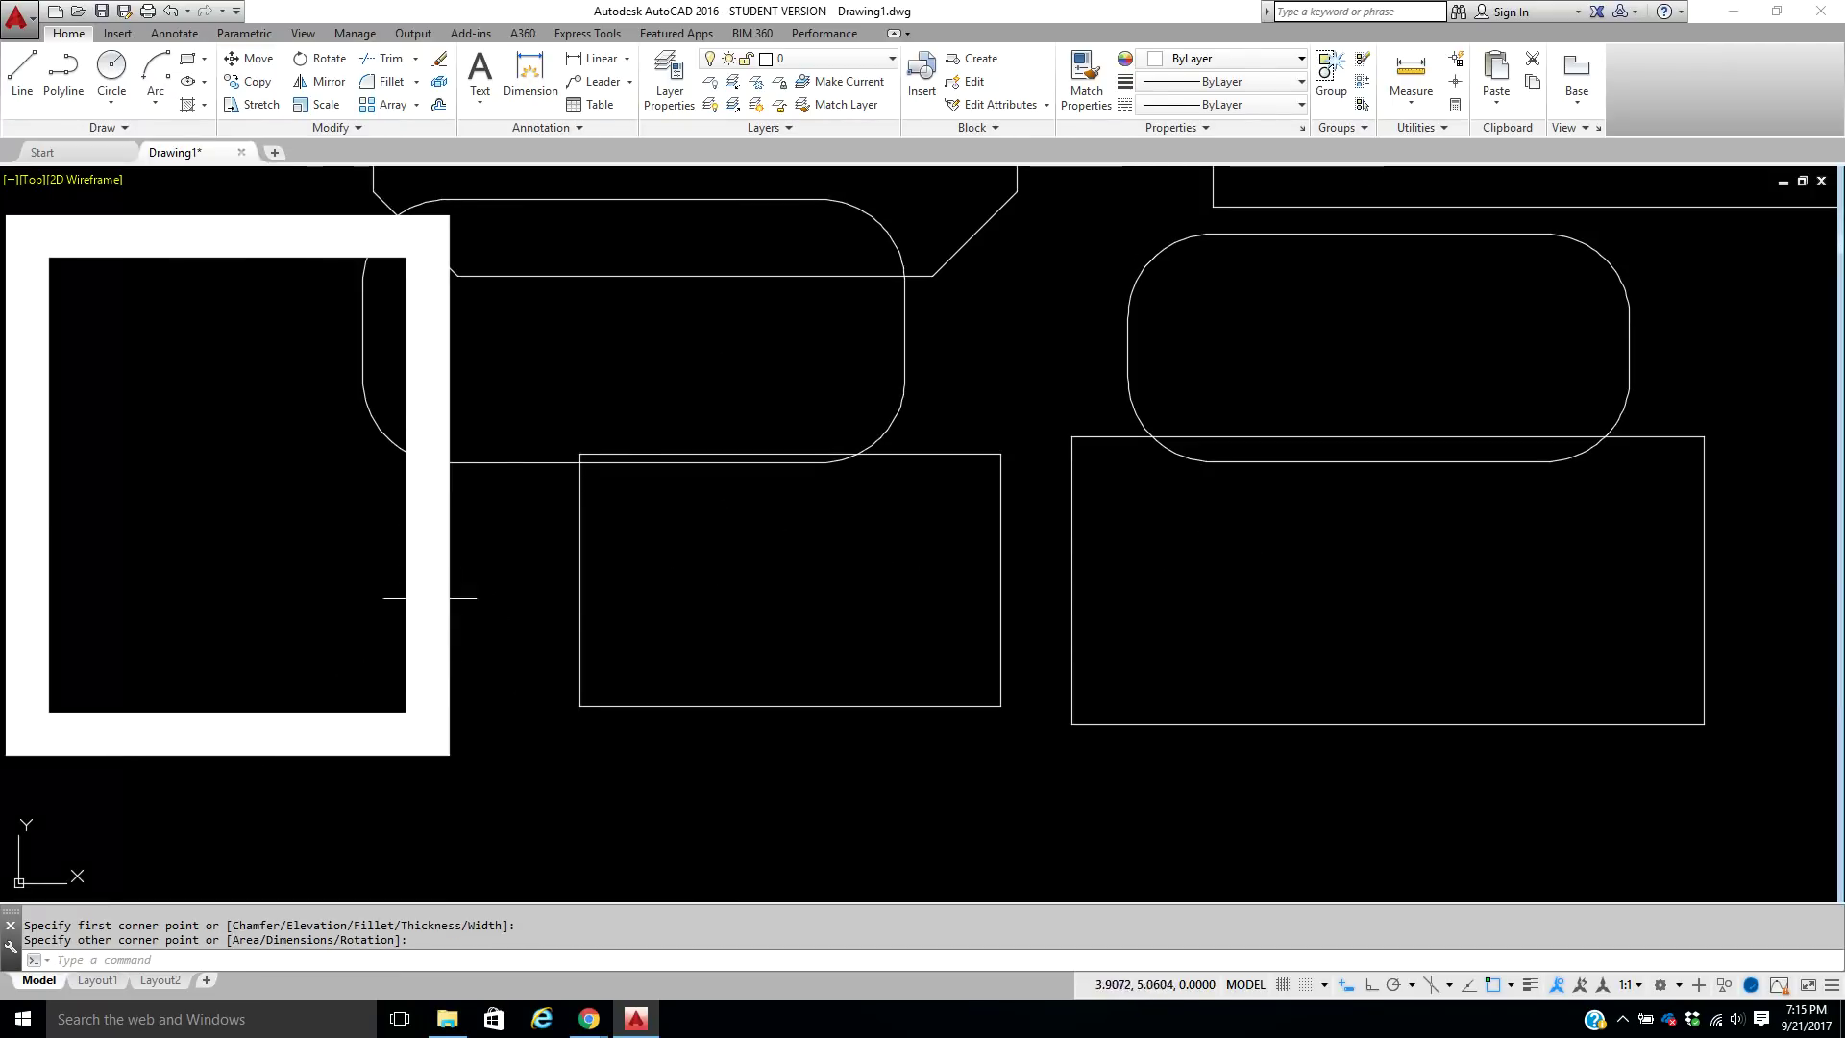
pyautogui.scroll(-2, 412, 623)
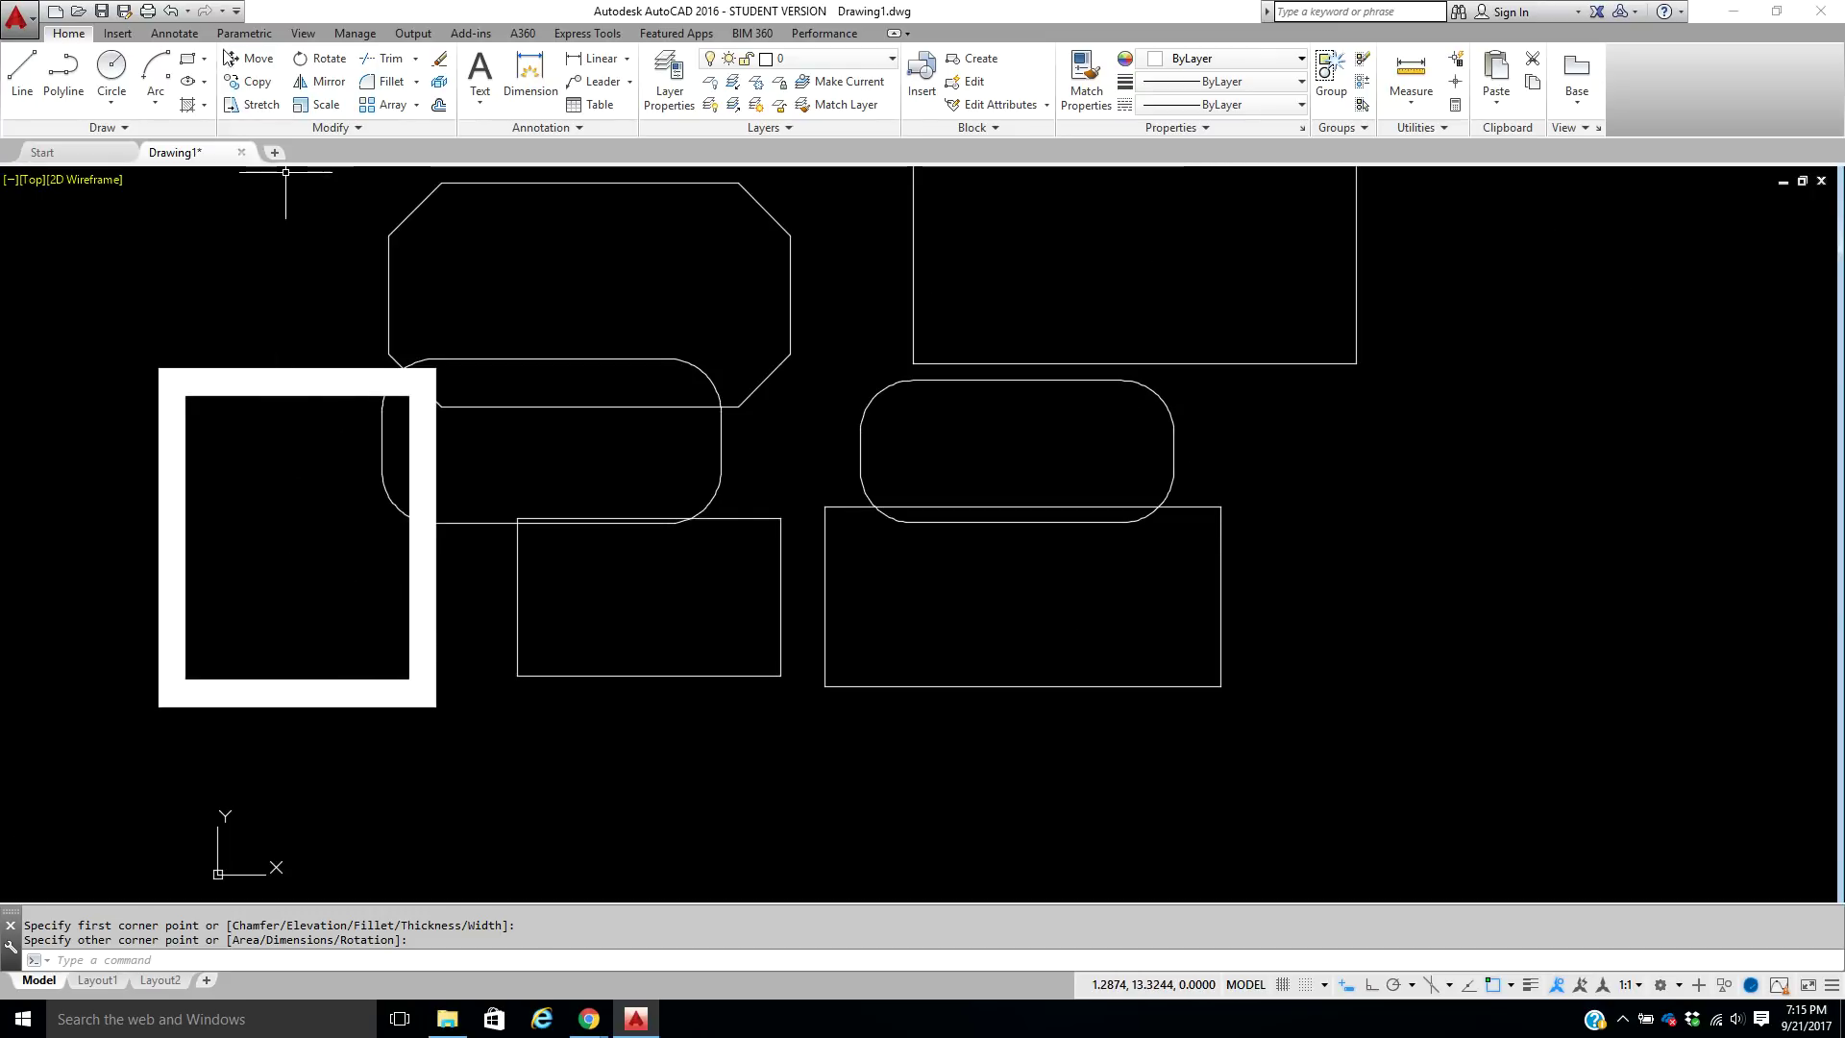
# Draw a thin rectangle with width 0 overlapping the thick rectangle's upper part.
pyautogui.click(183, 63)
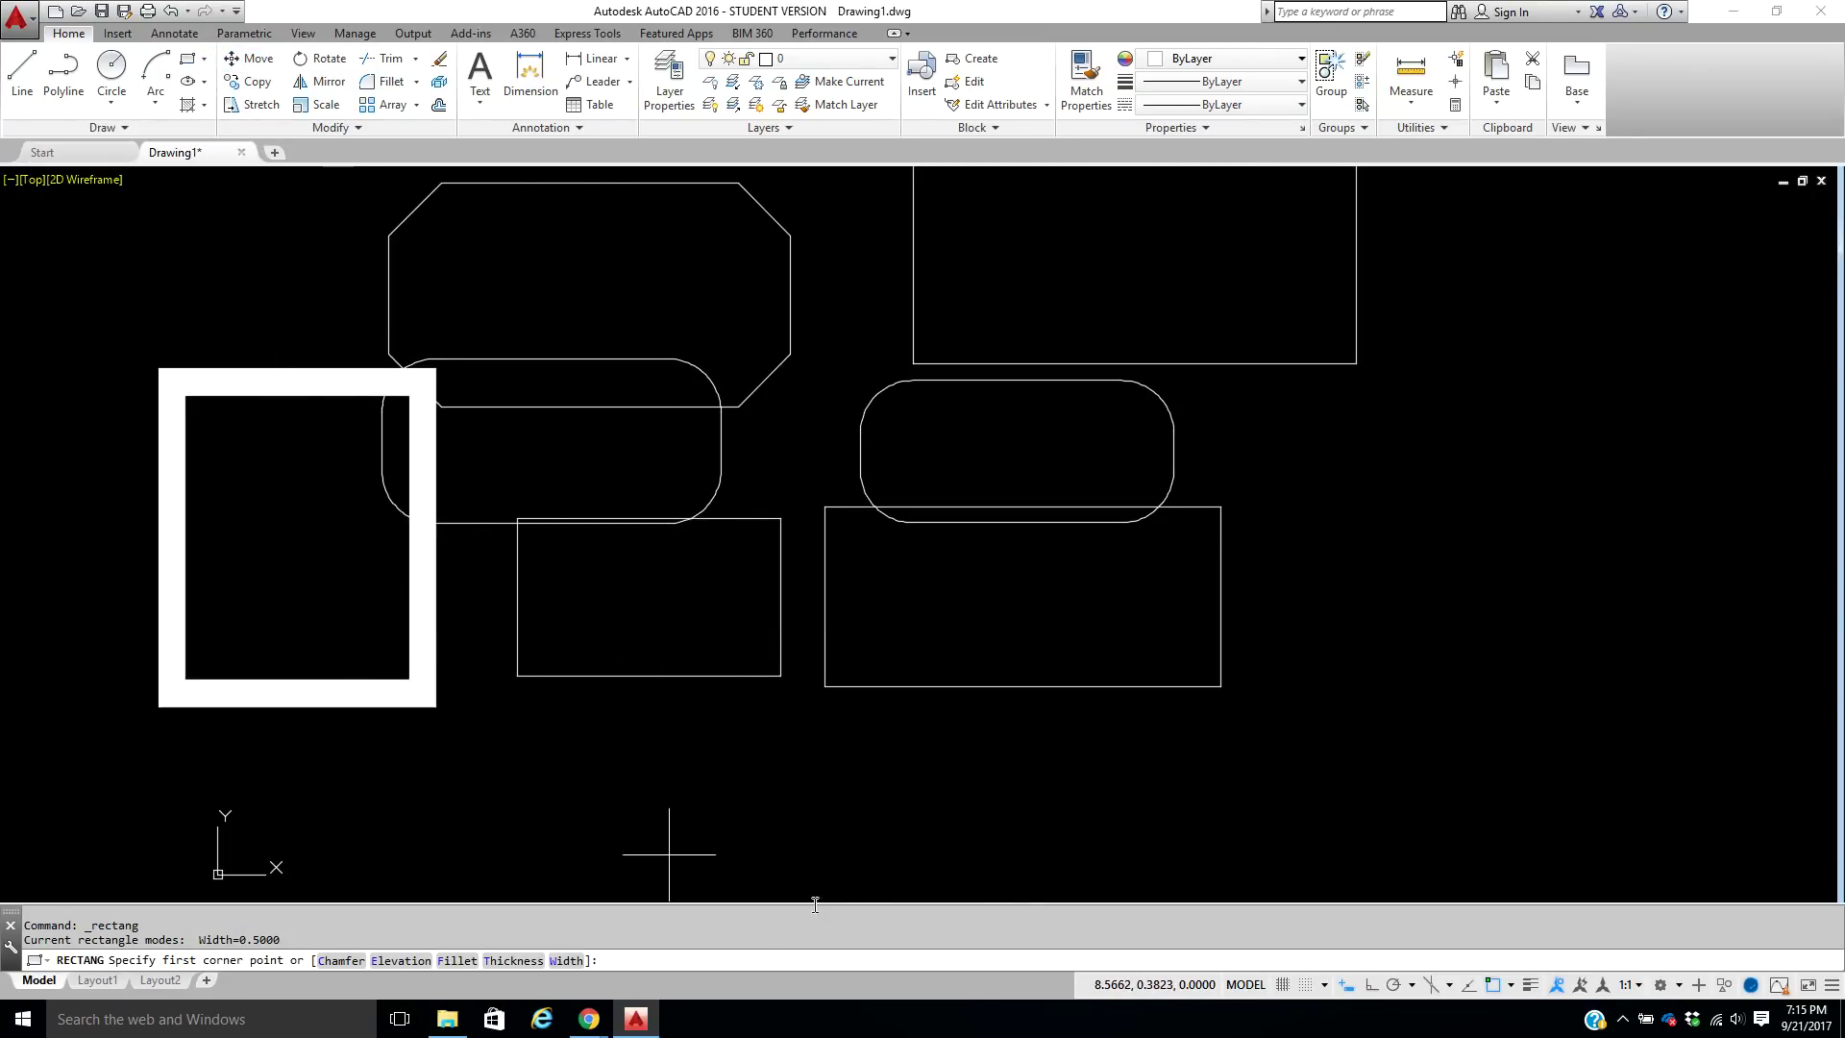
pyautogui.click(568, 961)
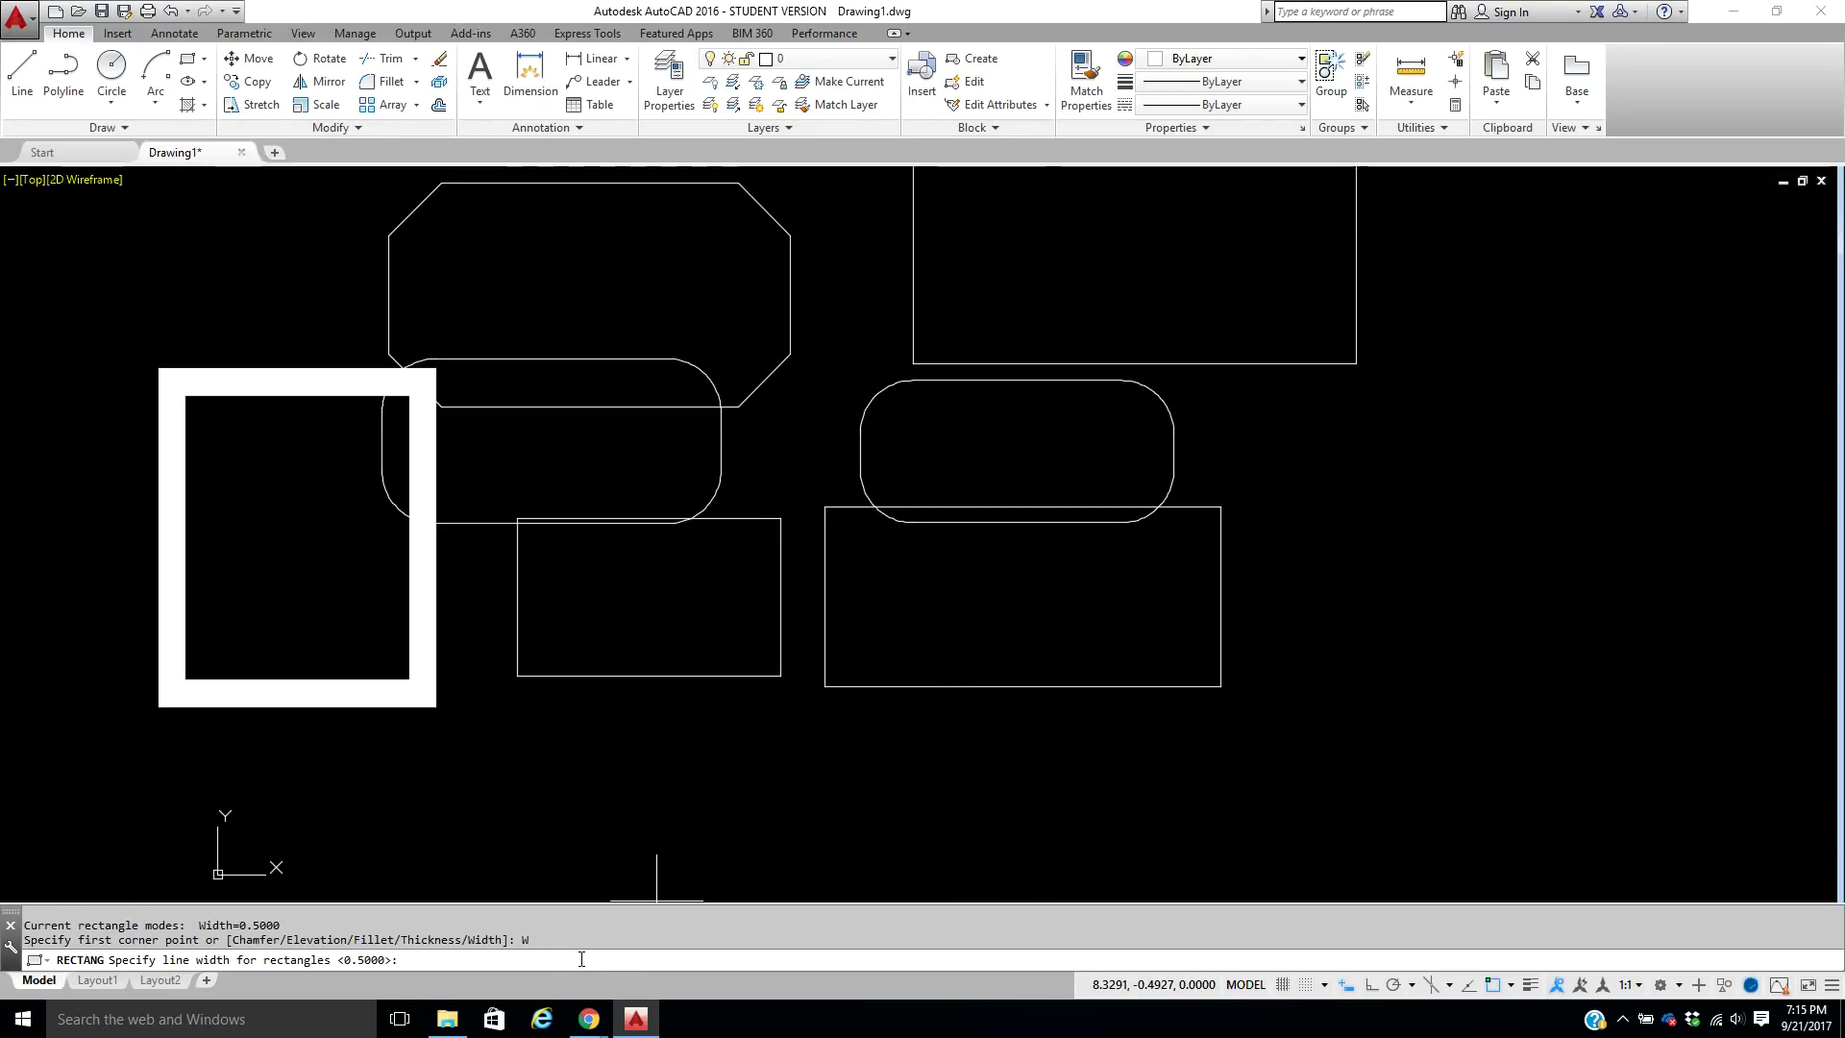
pyautogui.write('0')
pyautogui.press('Return')
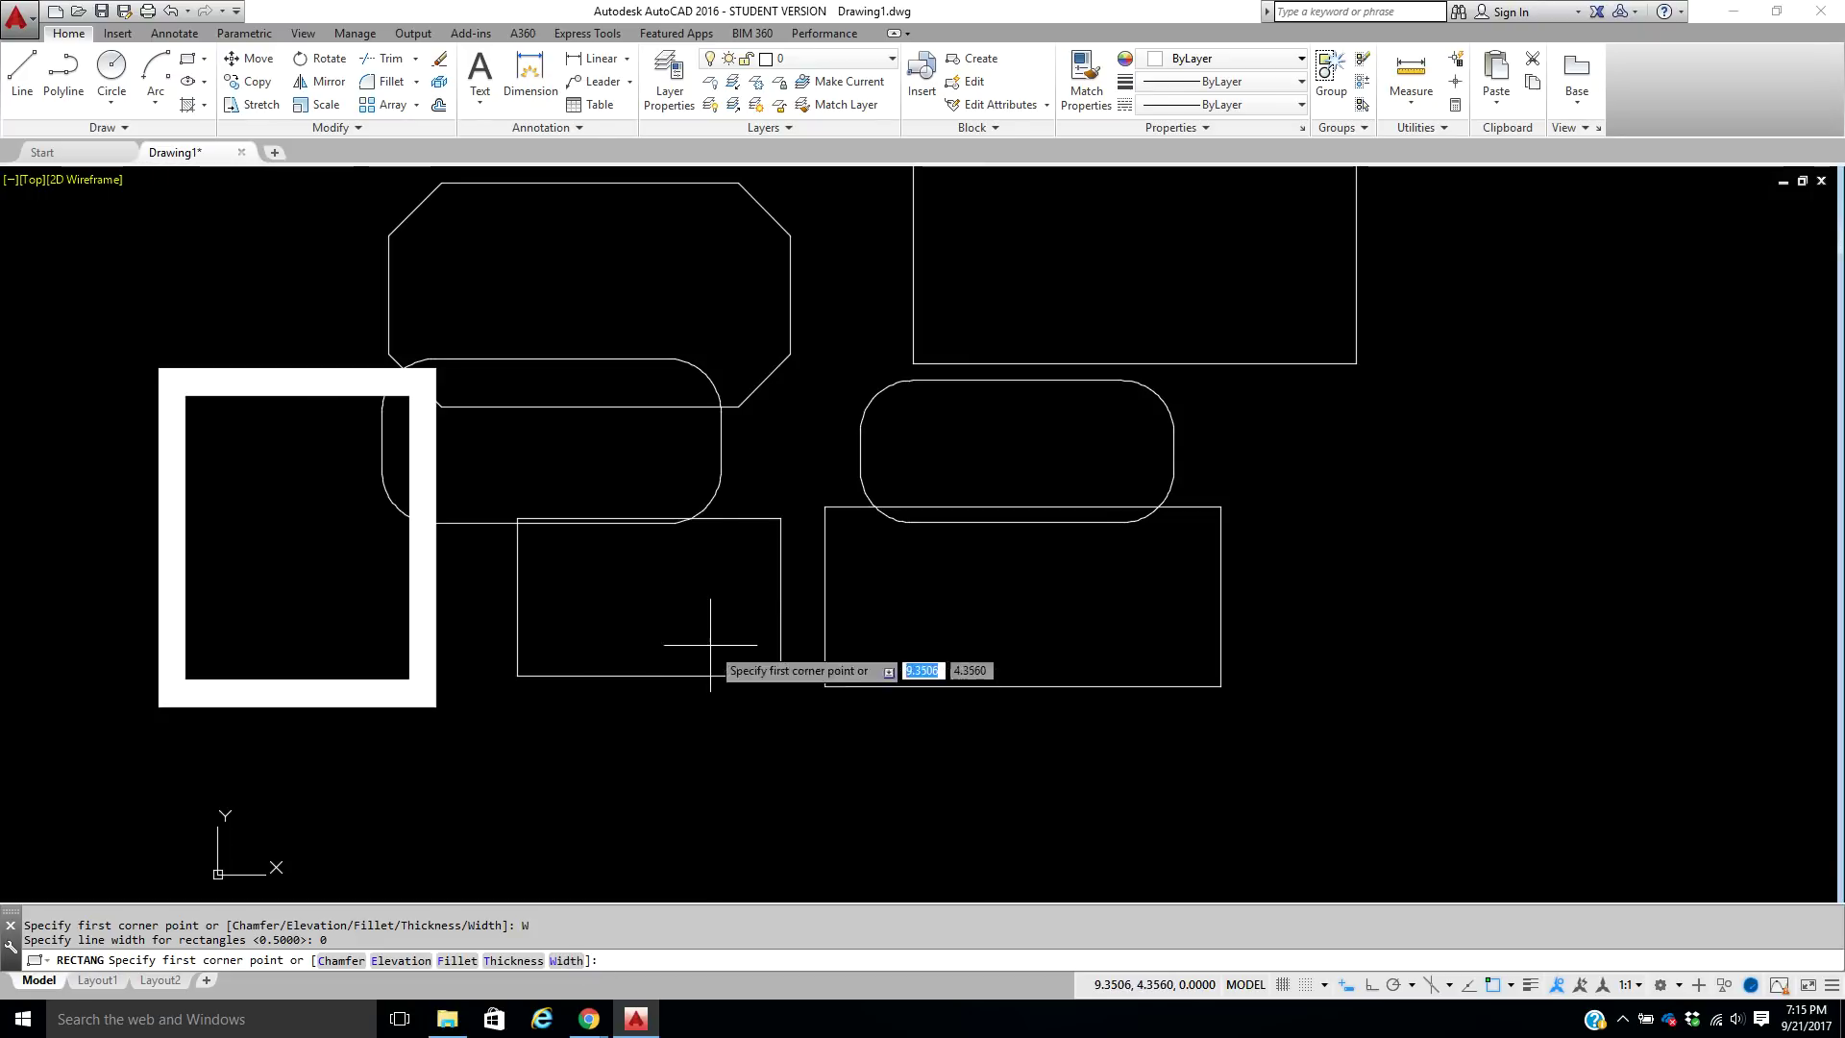
pyautogui.click(154, 228)
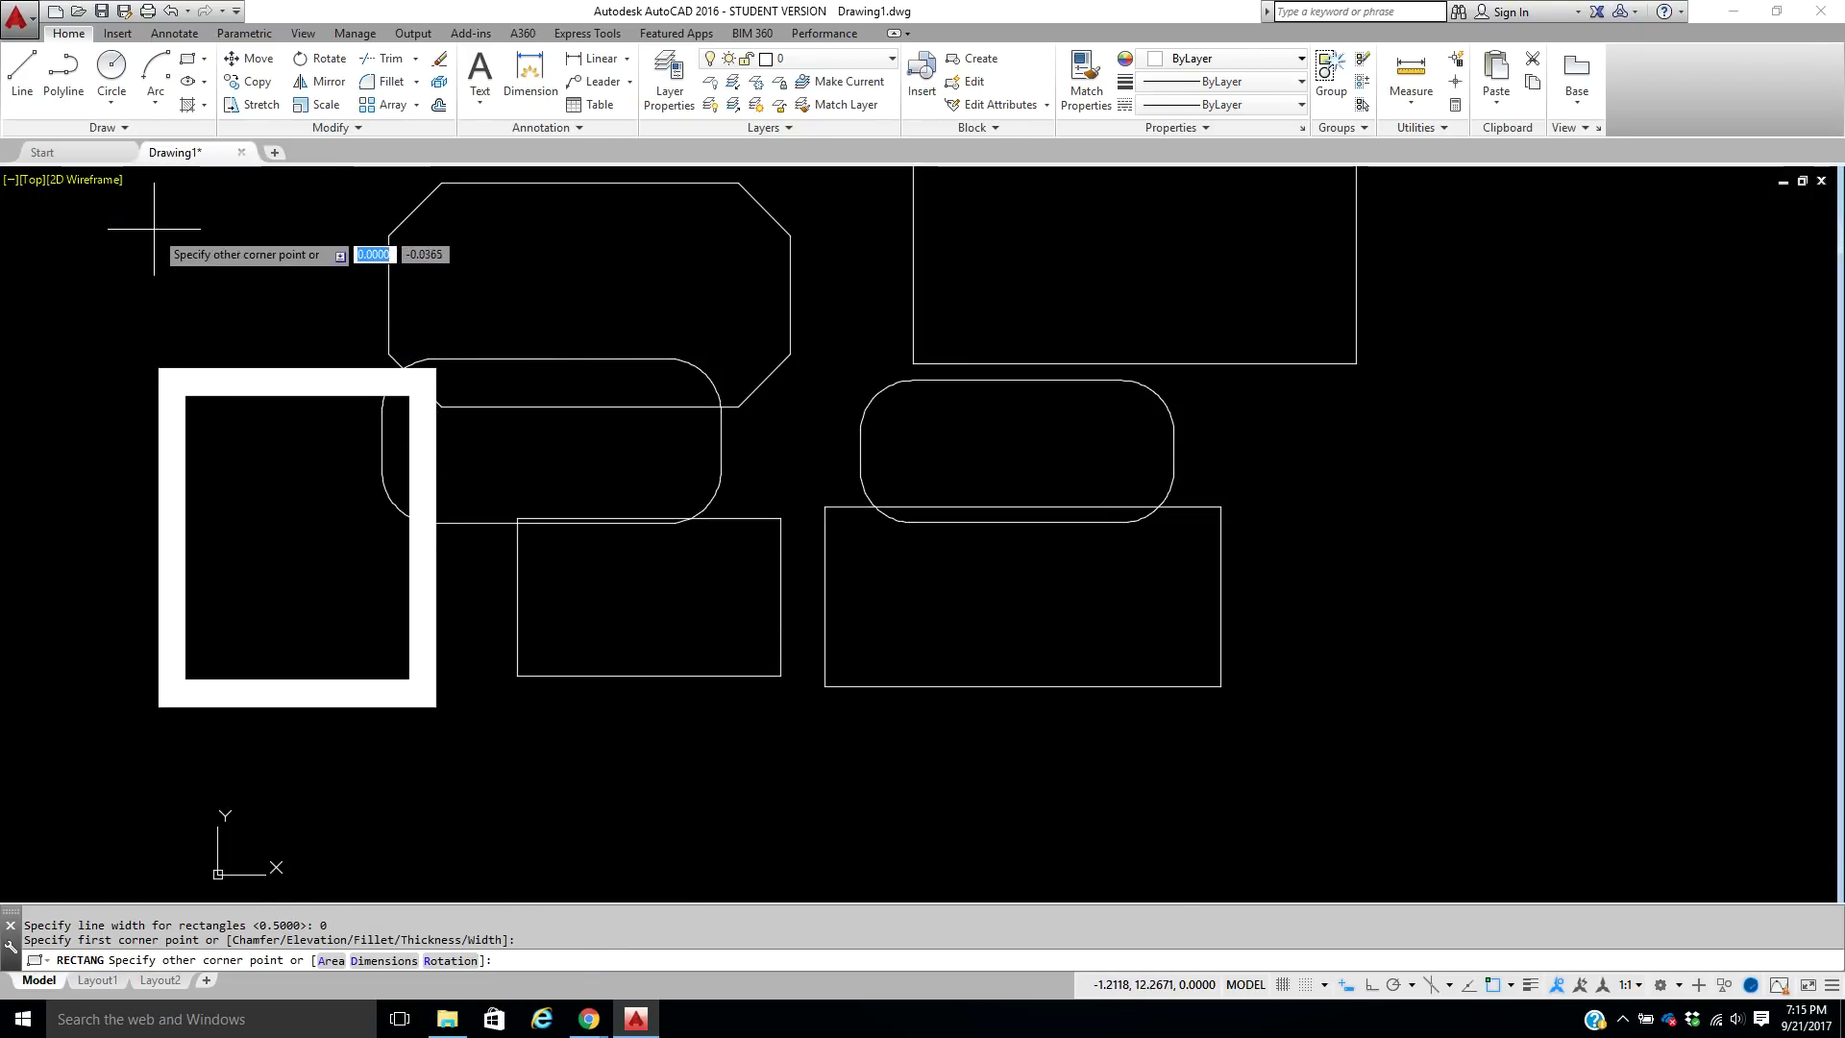
pyautogui.click(332, 506)
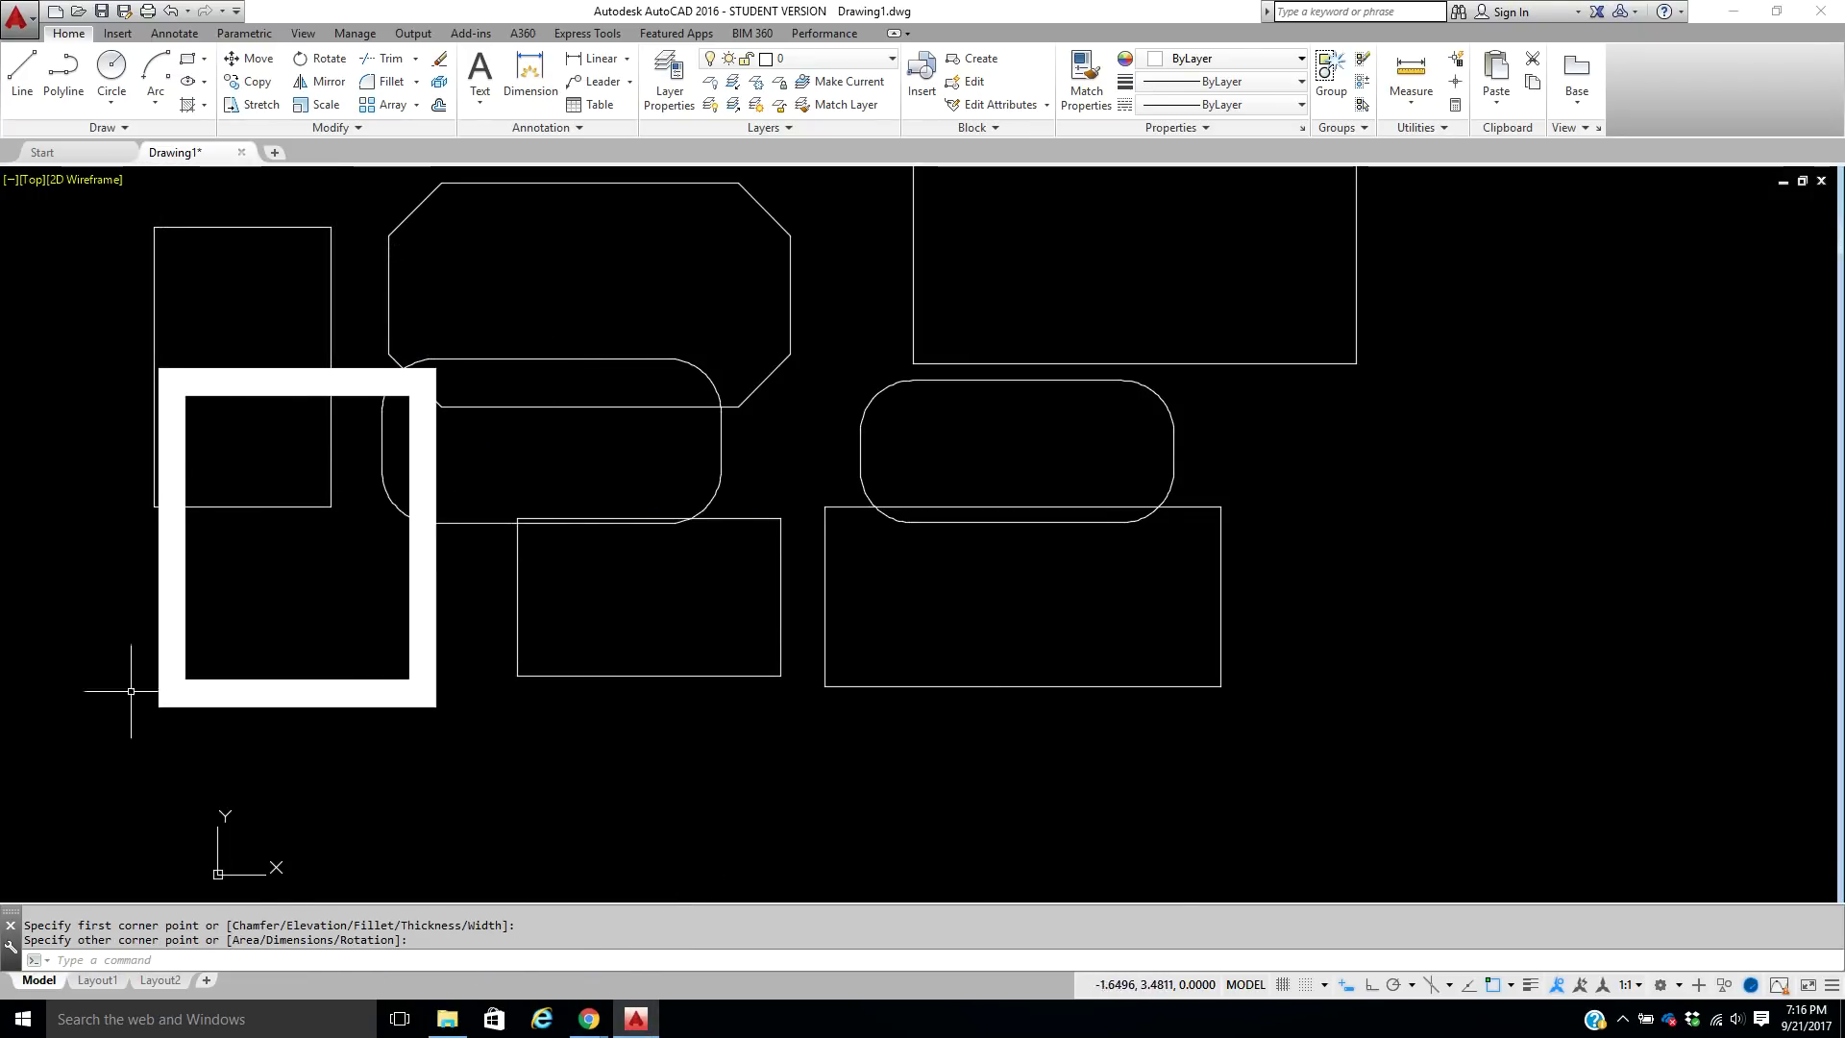
pyautogui.click(186, 60)
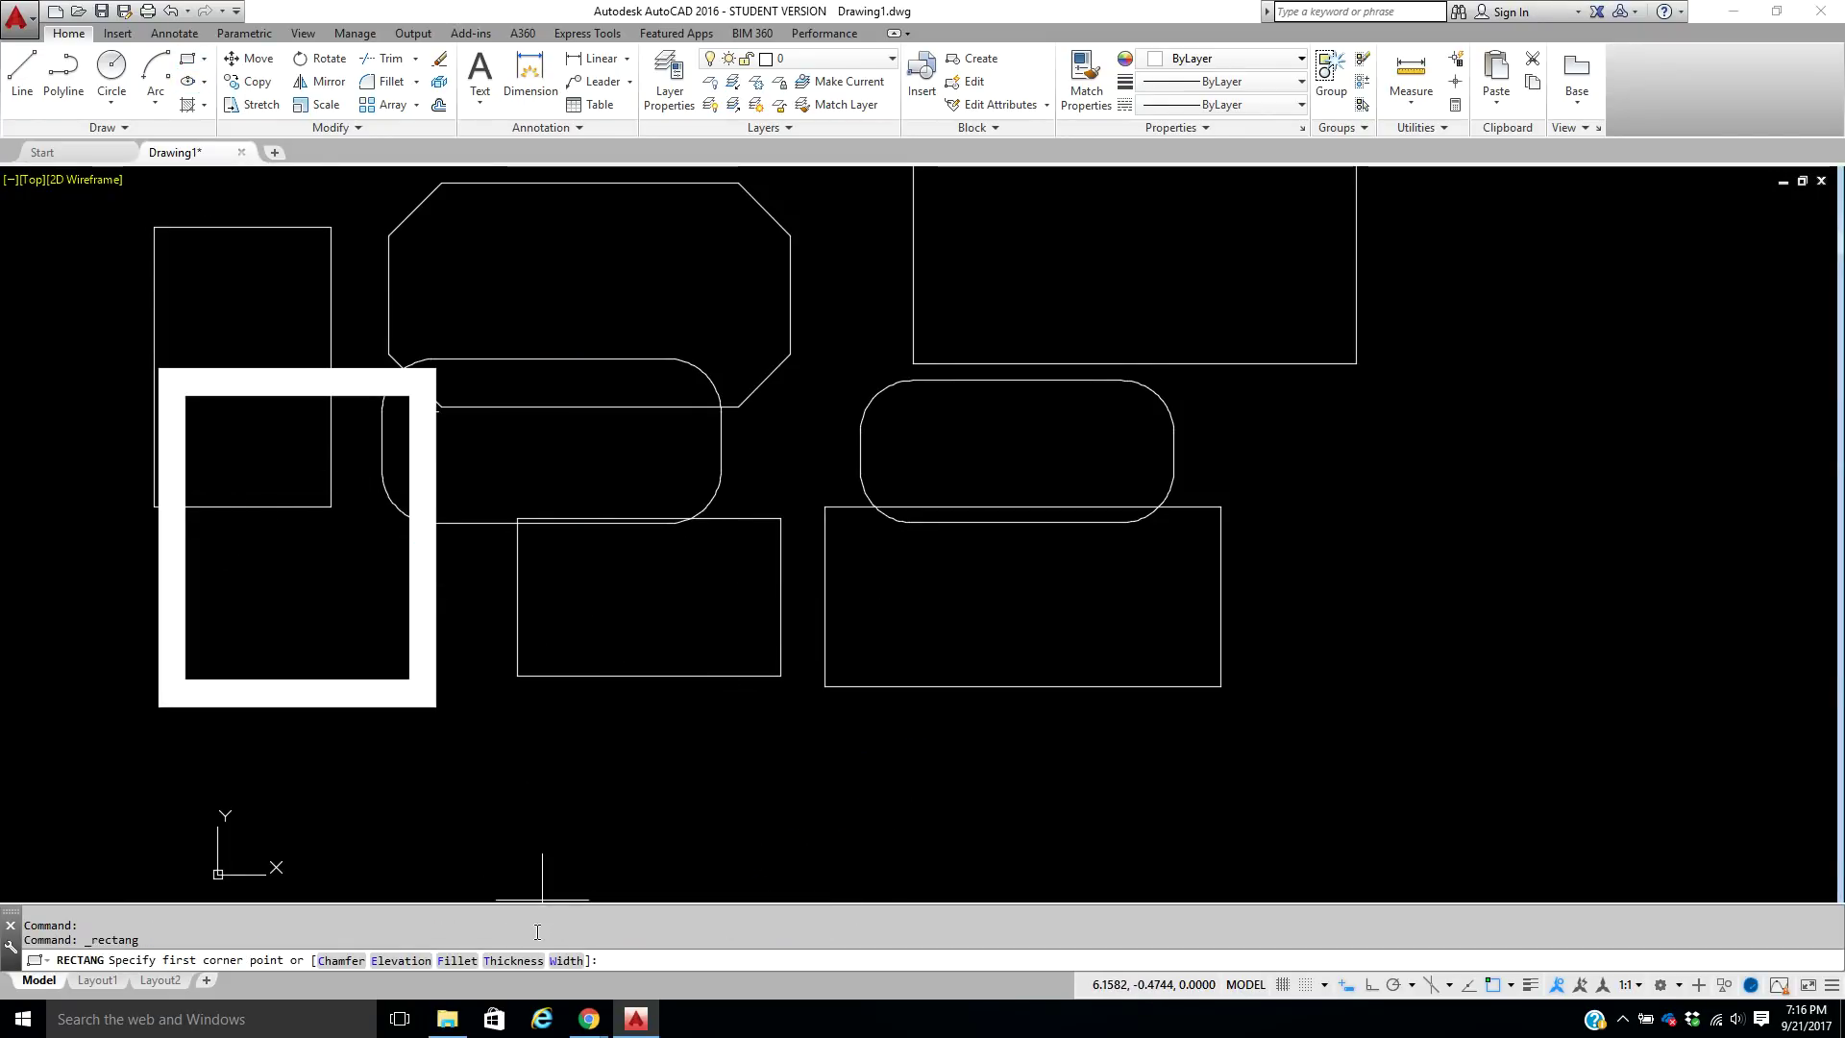
# Draw a rectangle at the far right with a thickness of 0.5.
pyautogui.click(513, 960)
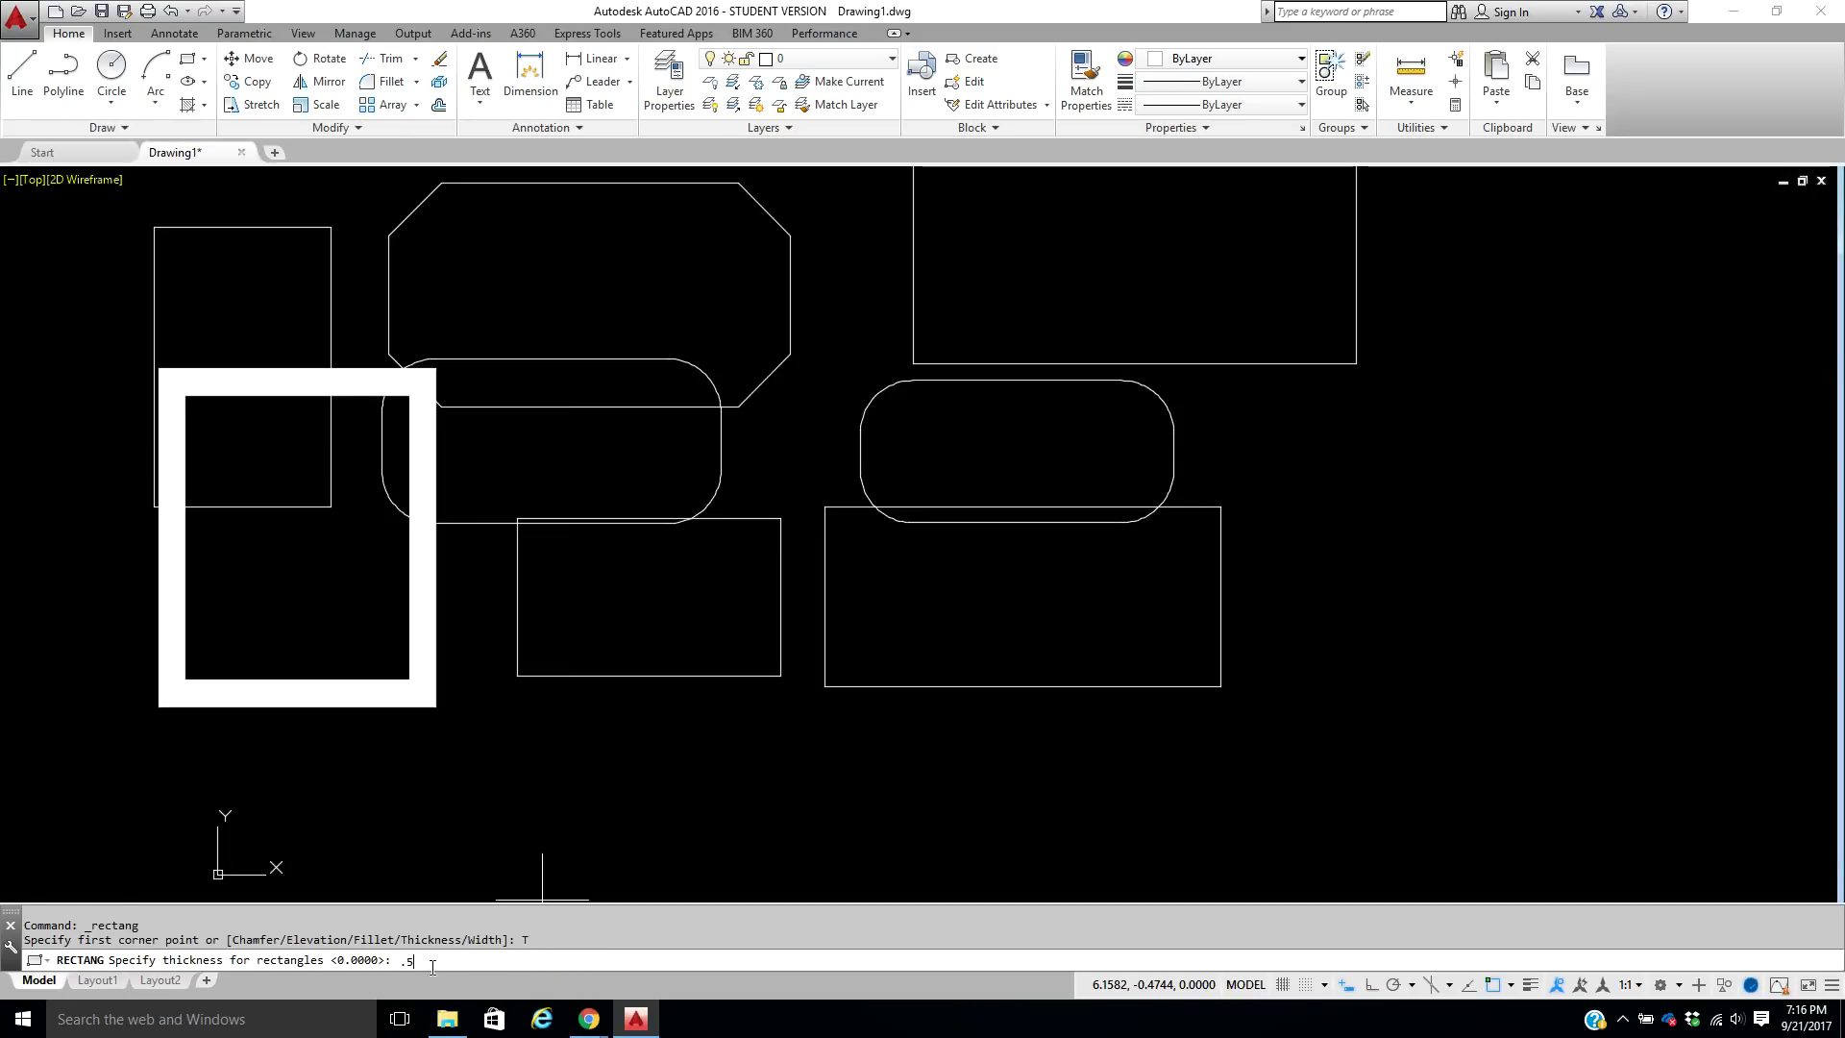
pyautogui.write('.5')
pyautogui.press('Return')
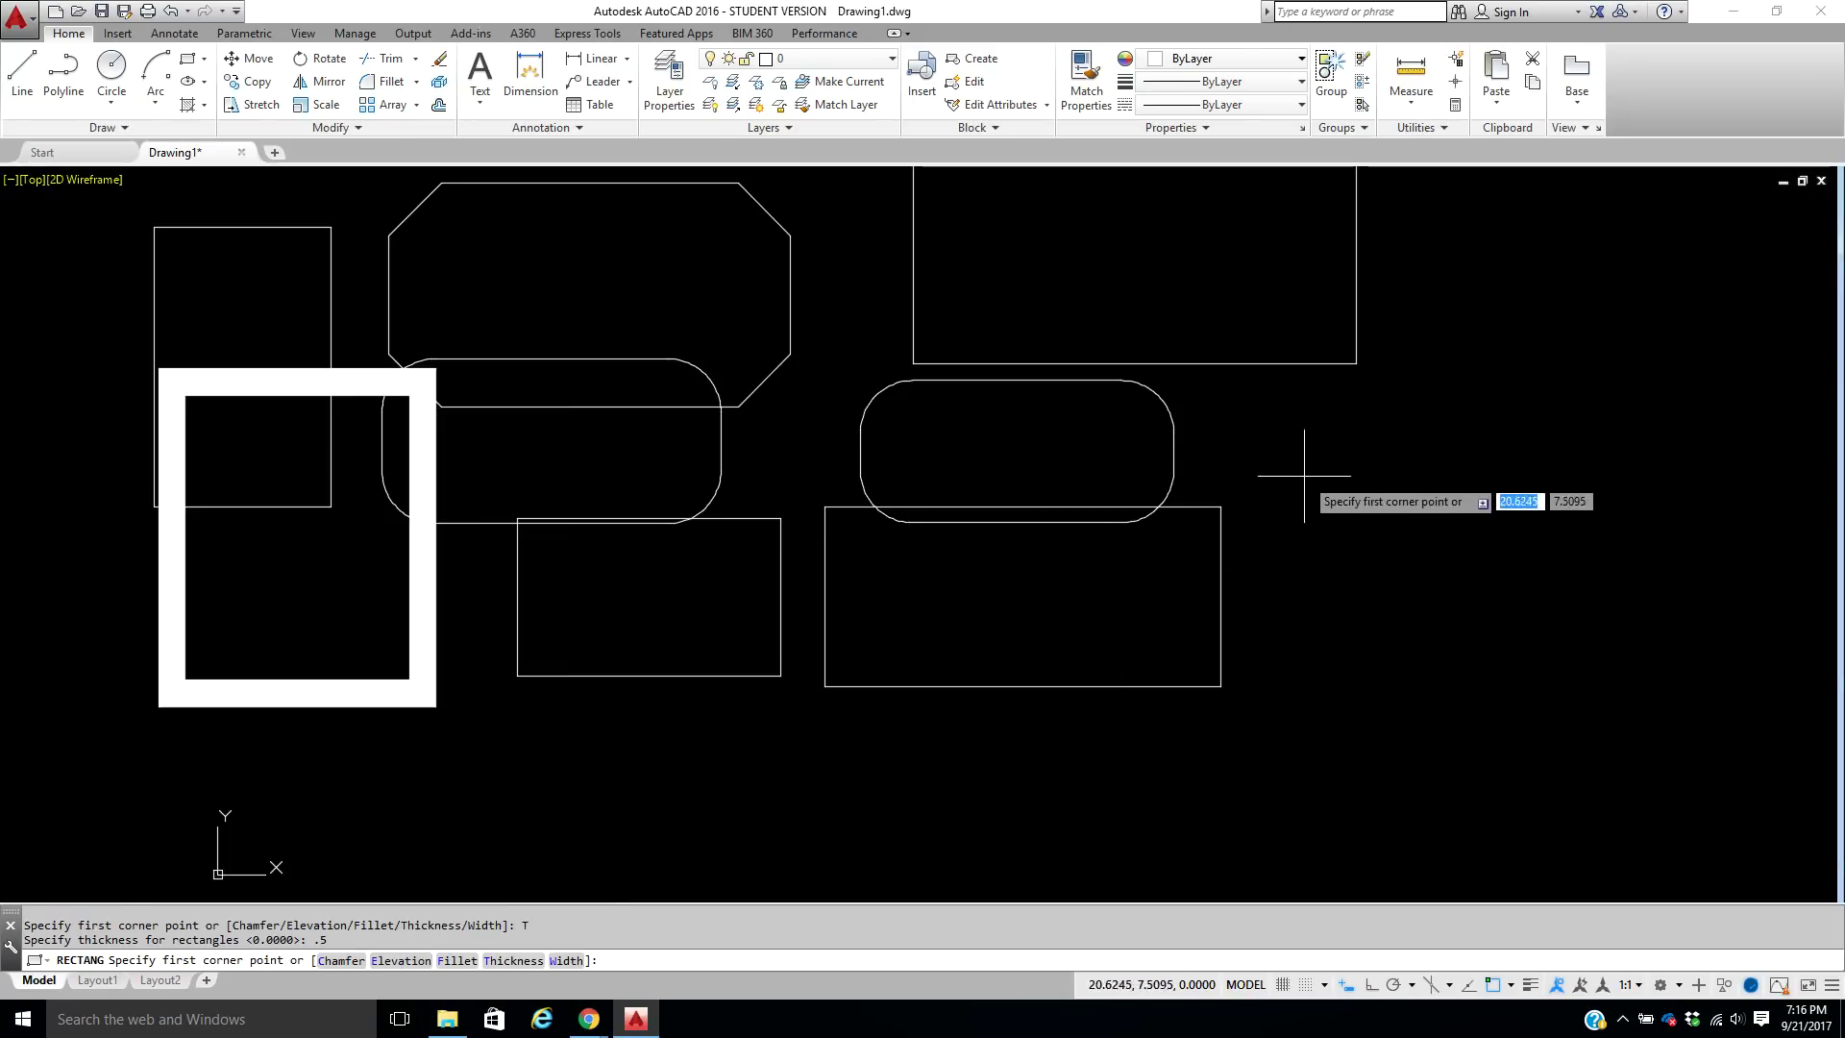
pyautogui.click(1293, 449)
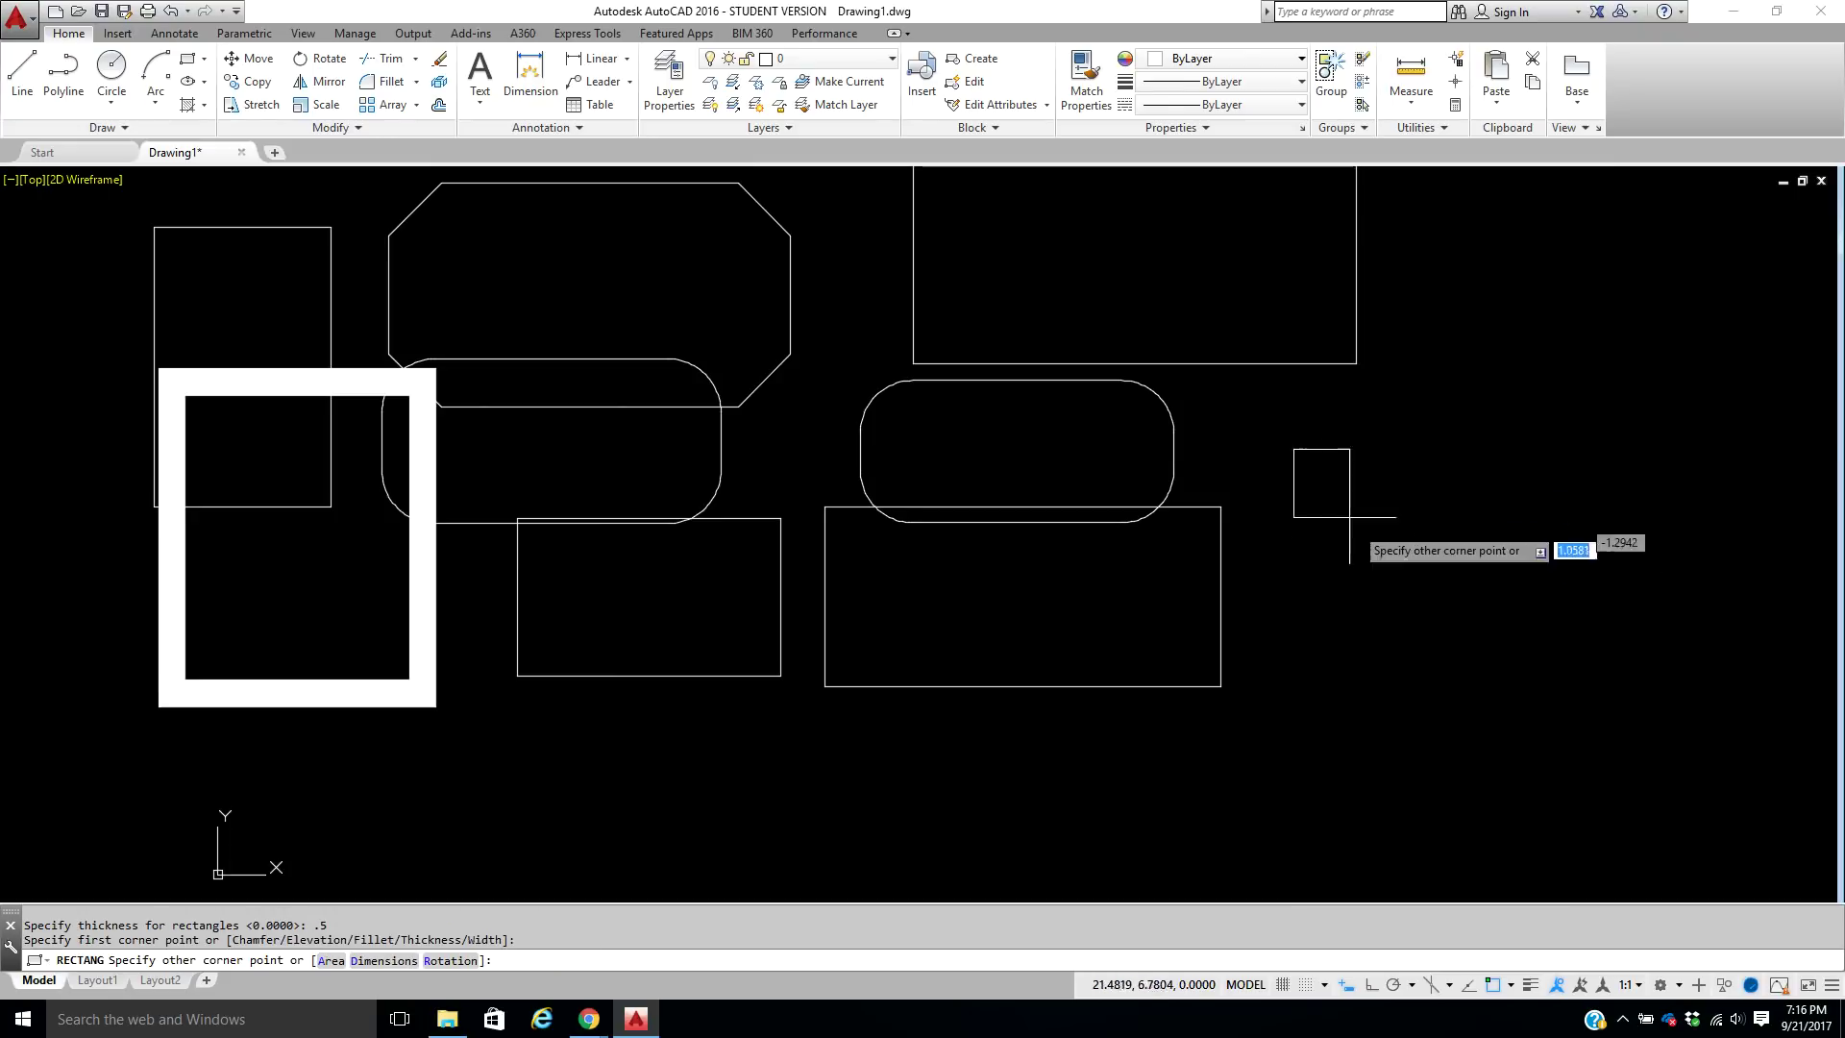
pyautogui.click(1519, 697)
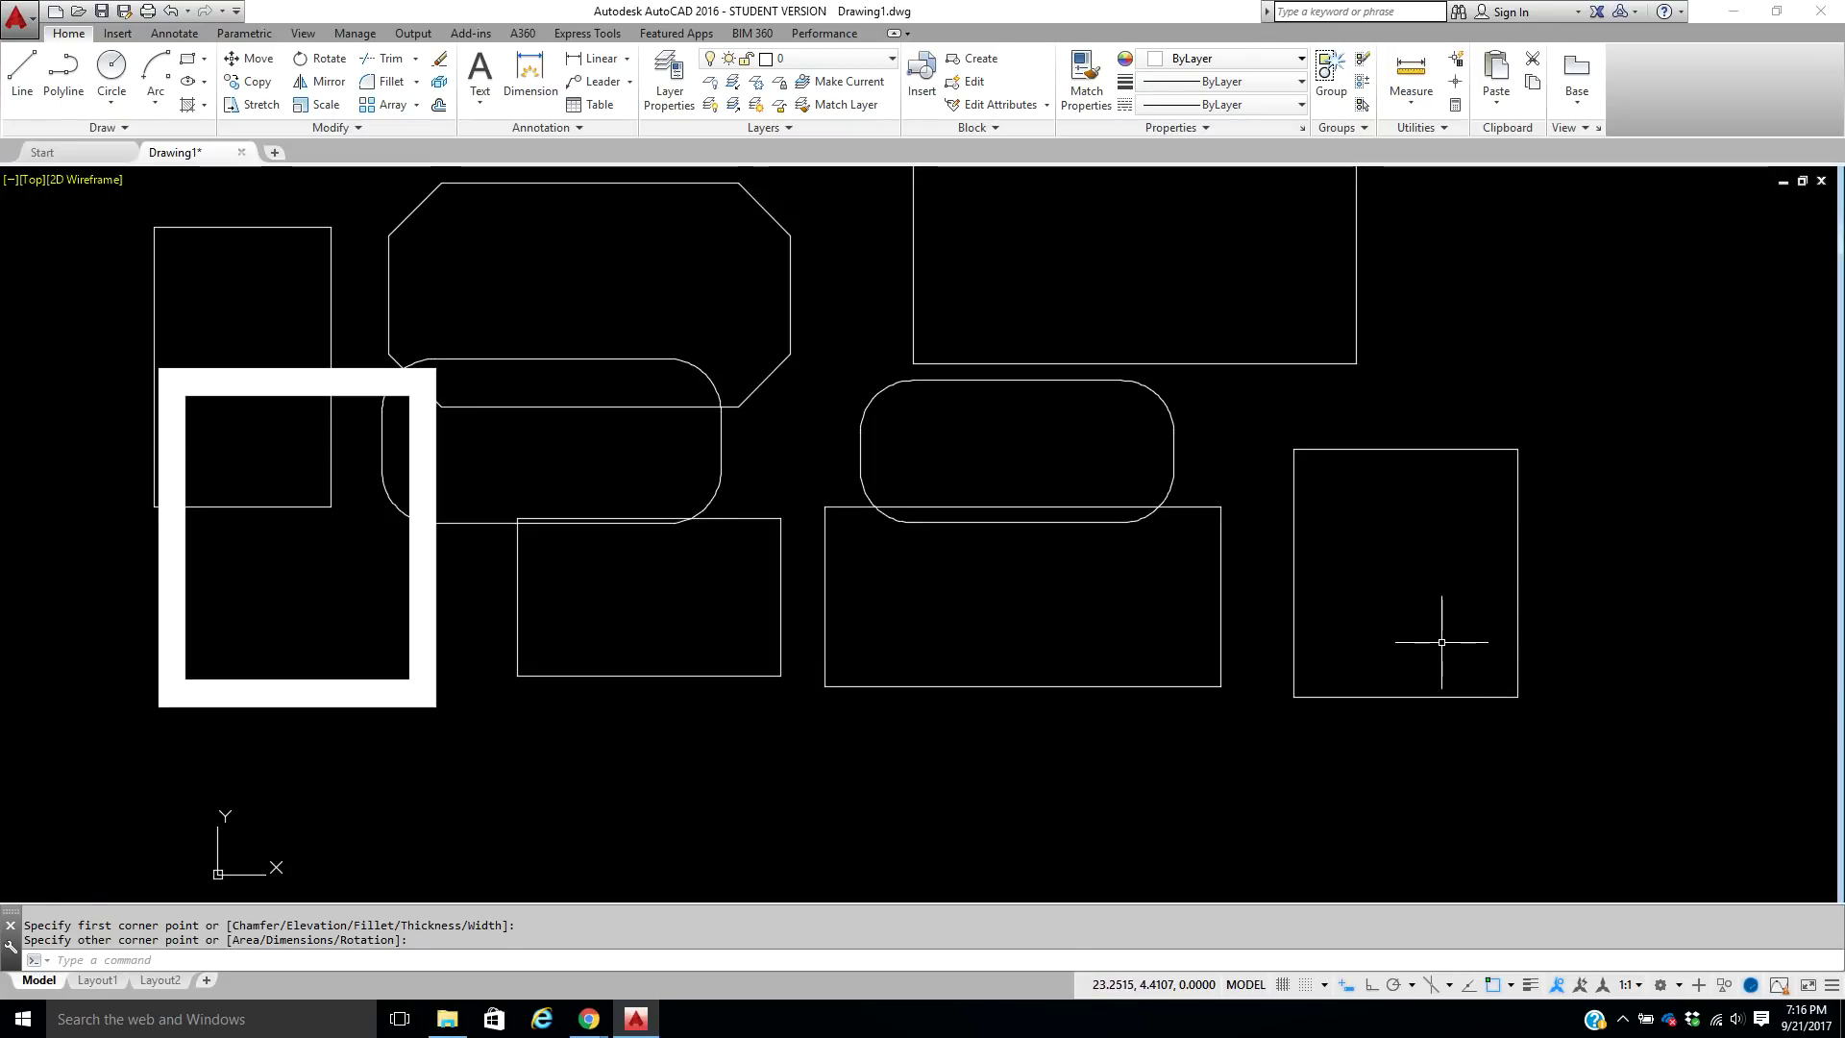
# Orbit to view the shapes in 3D, then return to the Top view.
pyautogui.keyDown('shift'); pyautogui.moveTo(1446, 712); pyautogui.dragTo(1354, 476, button='middle'); pyautogui.keyUp('shift')
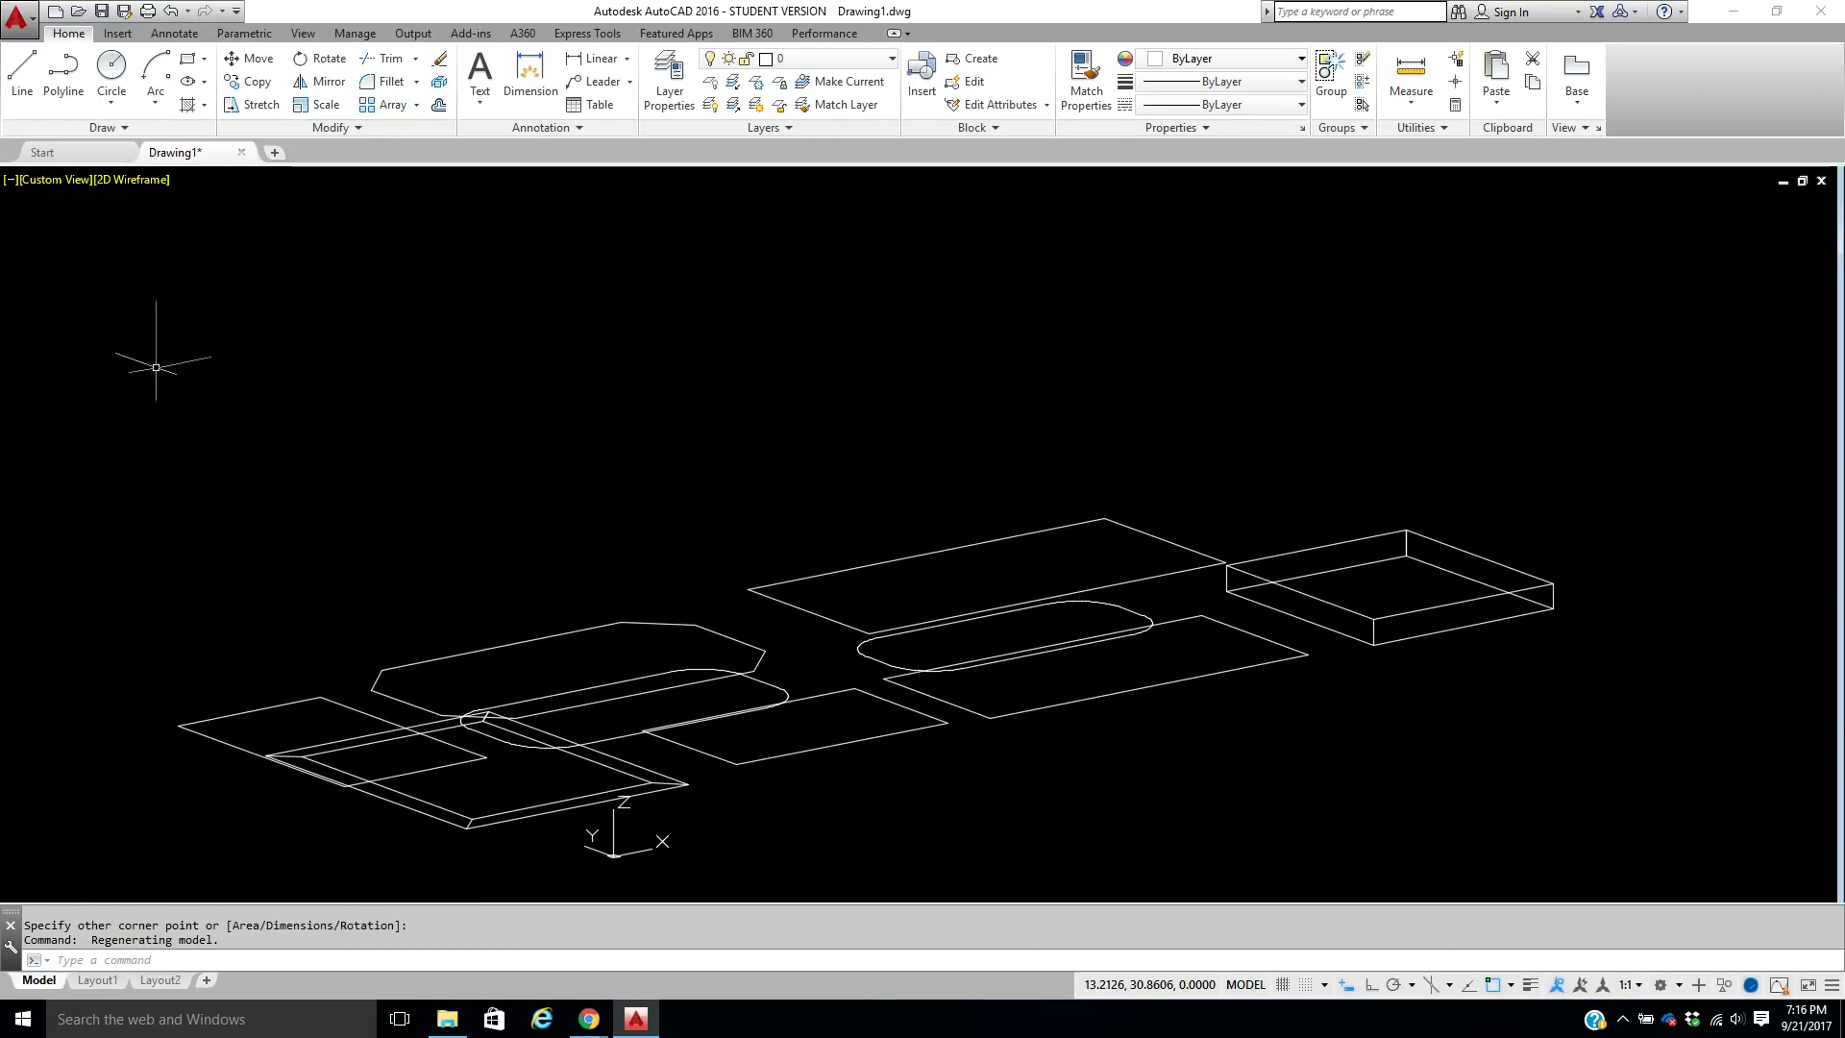
pyautogui.click(44, 182)
pyautogui.click(77, 228)
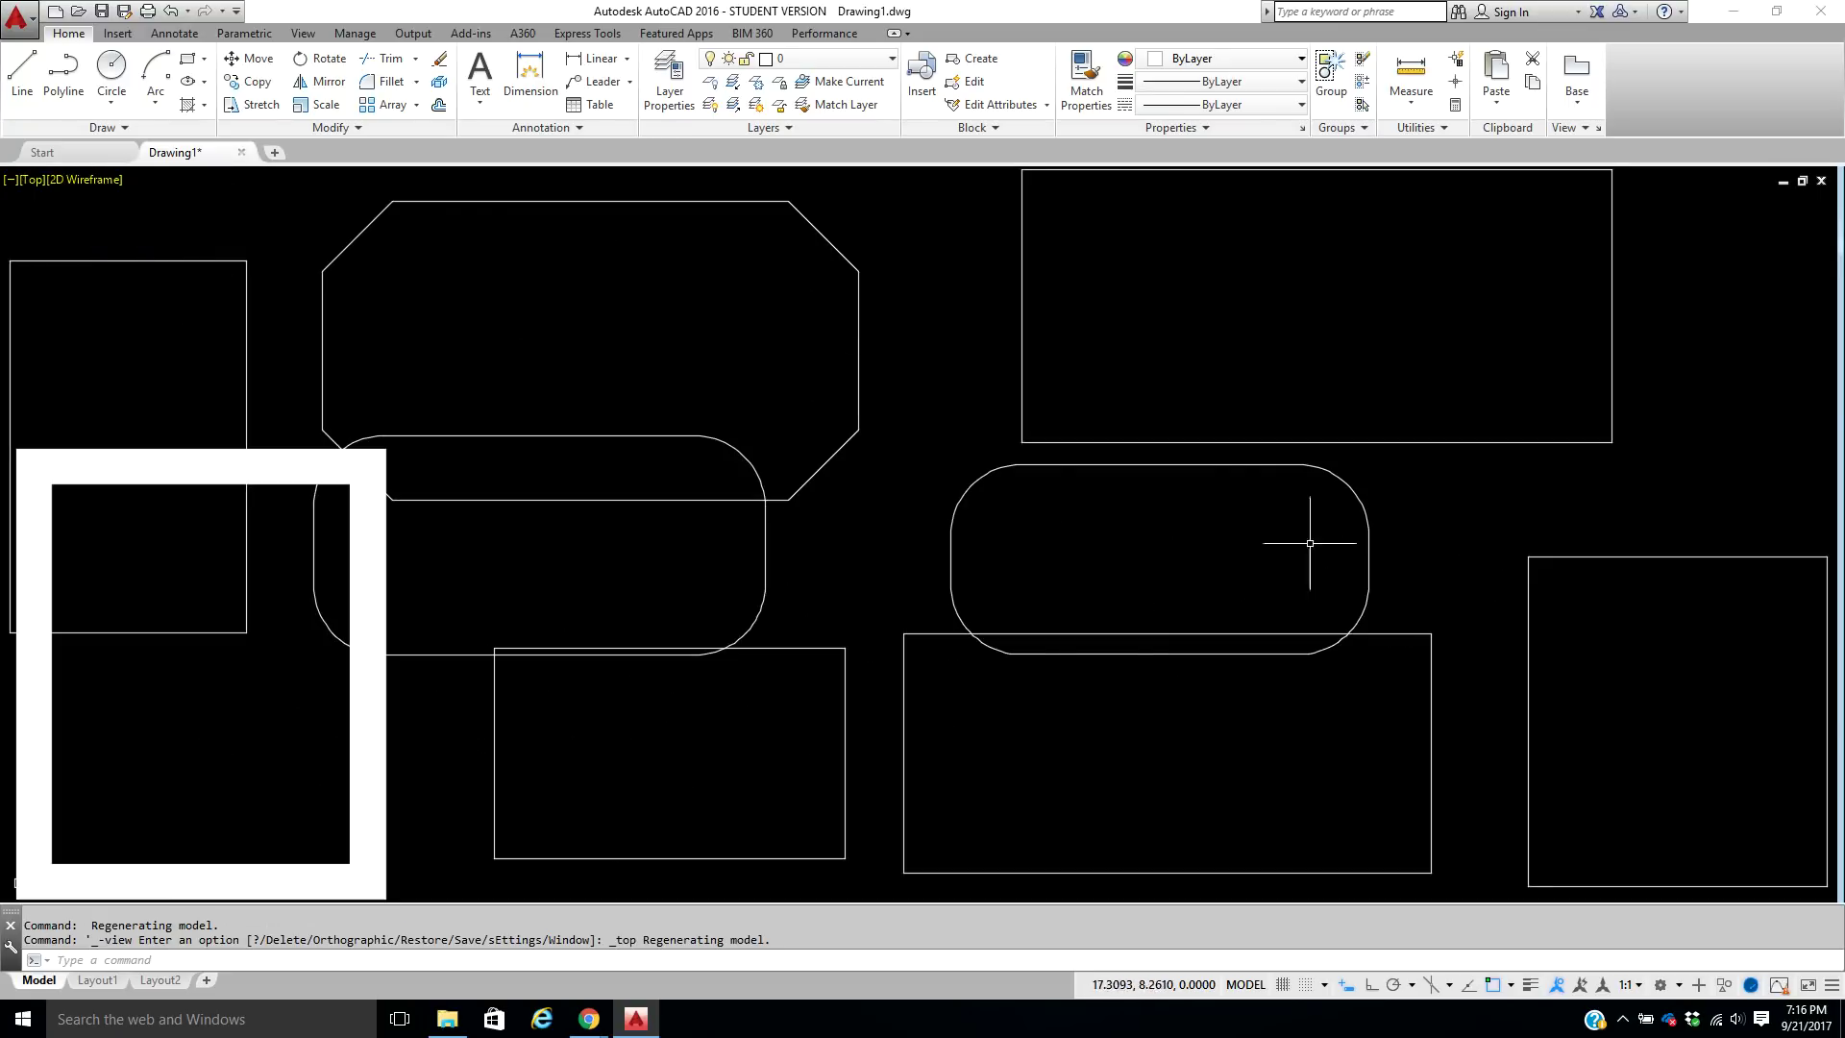
pyautogui.scroll(-2, 1156, 570)
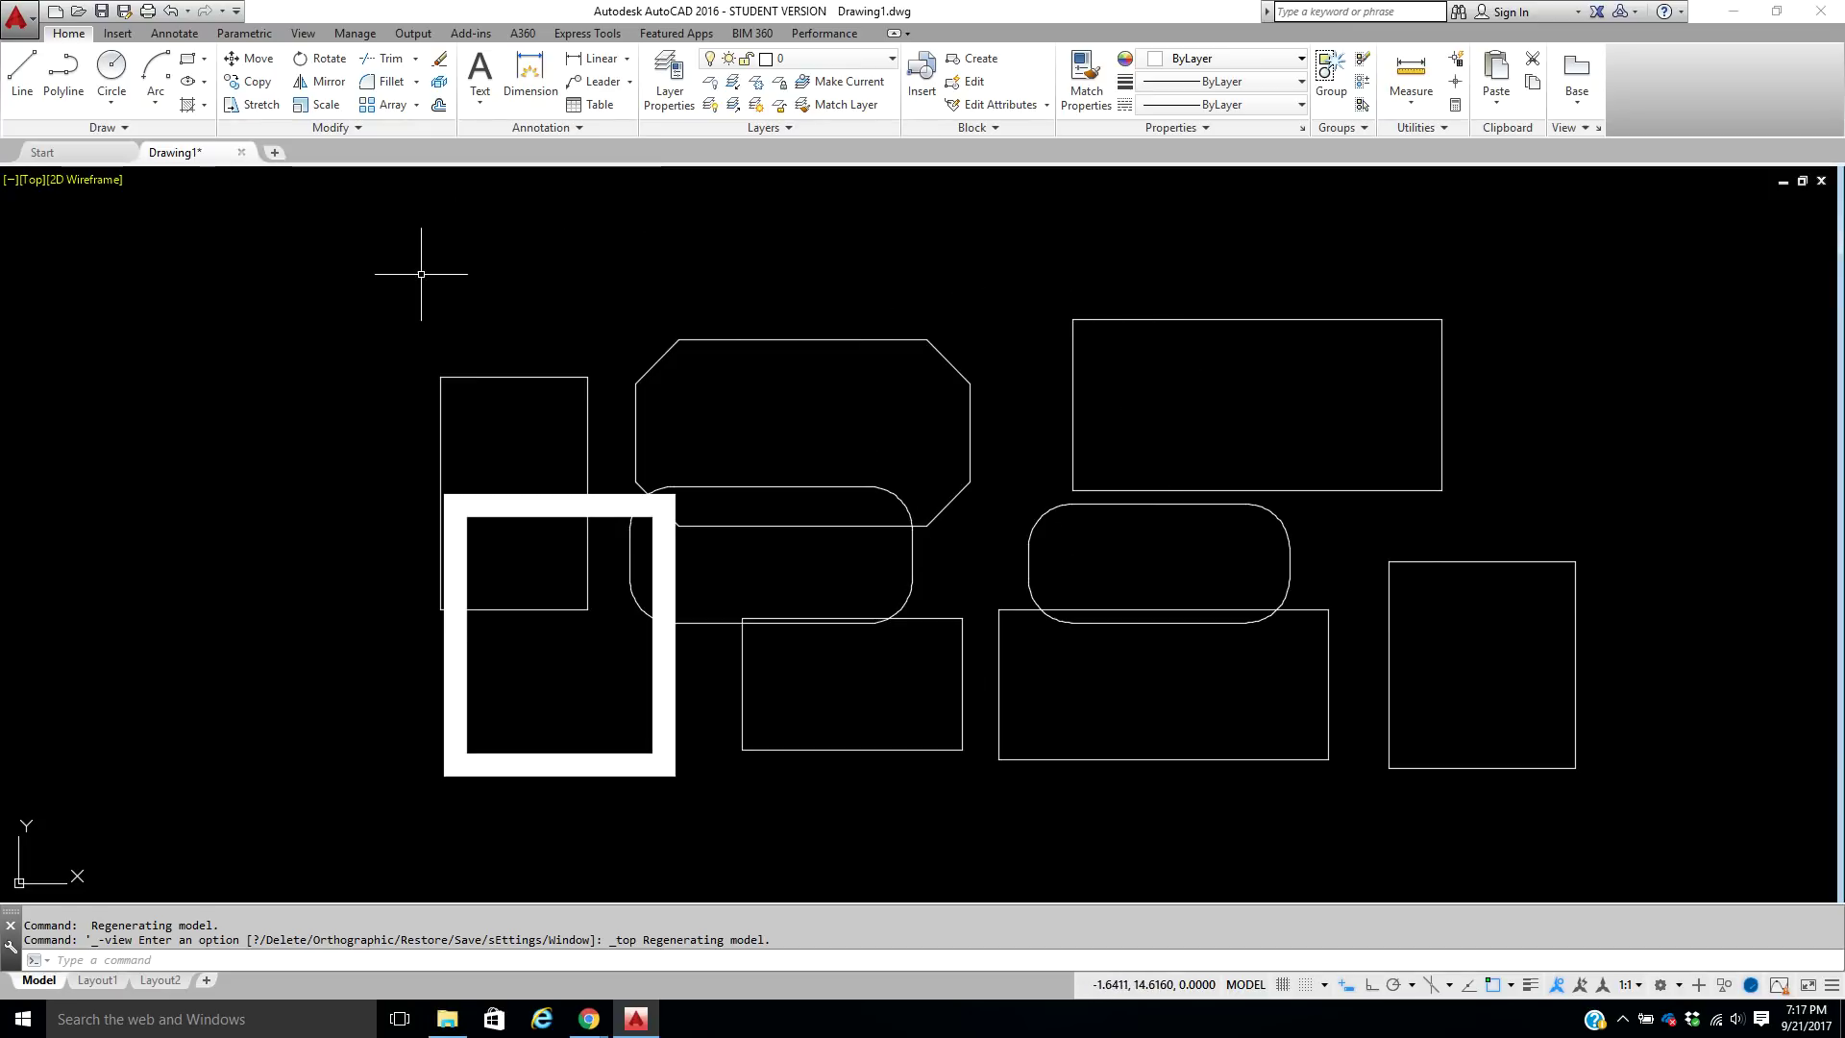
pyautogui.click(187, 61)
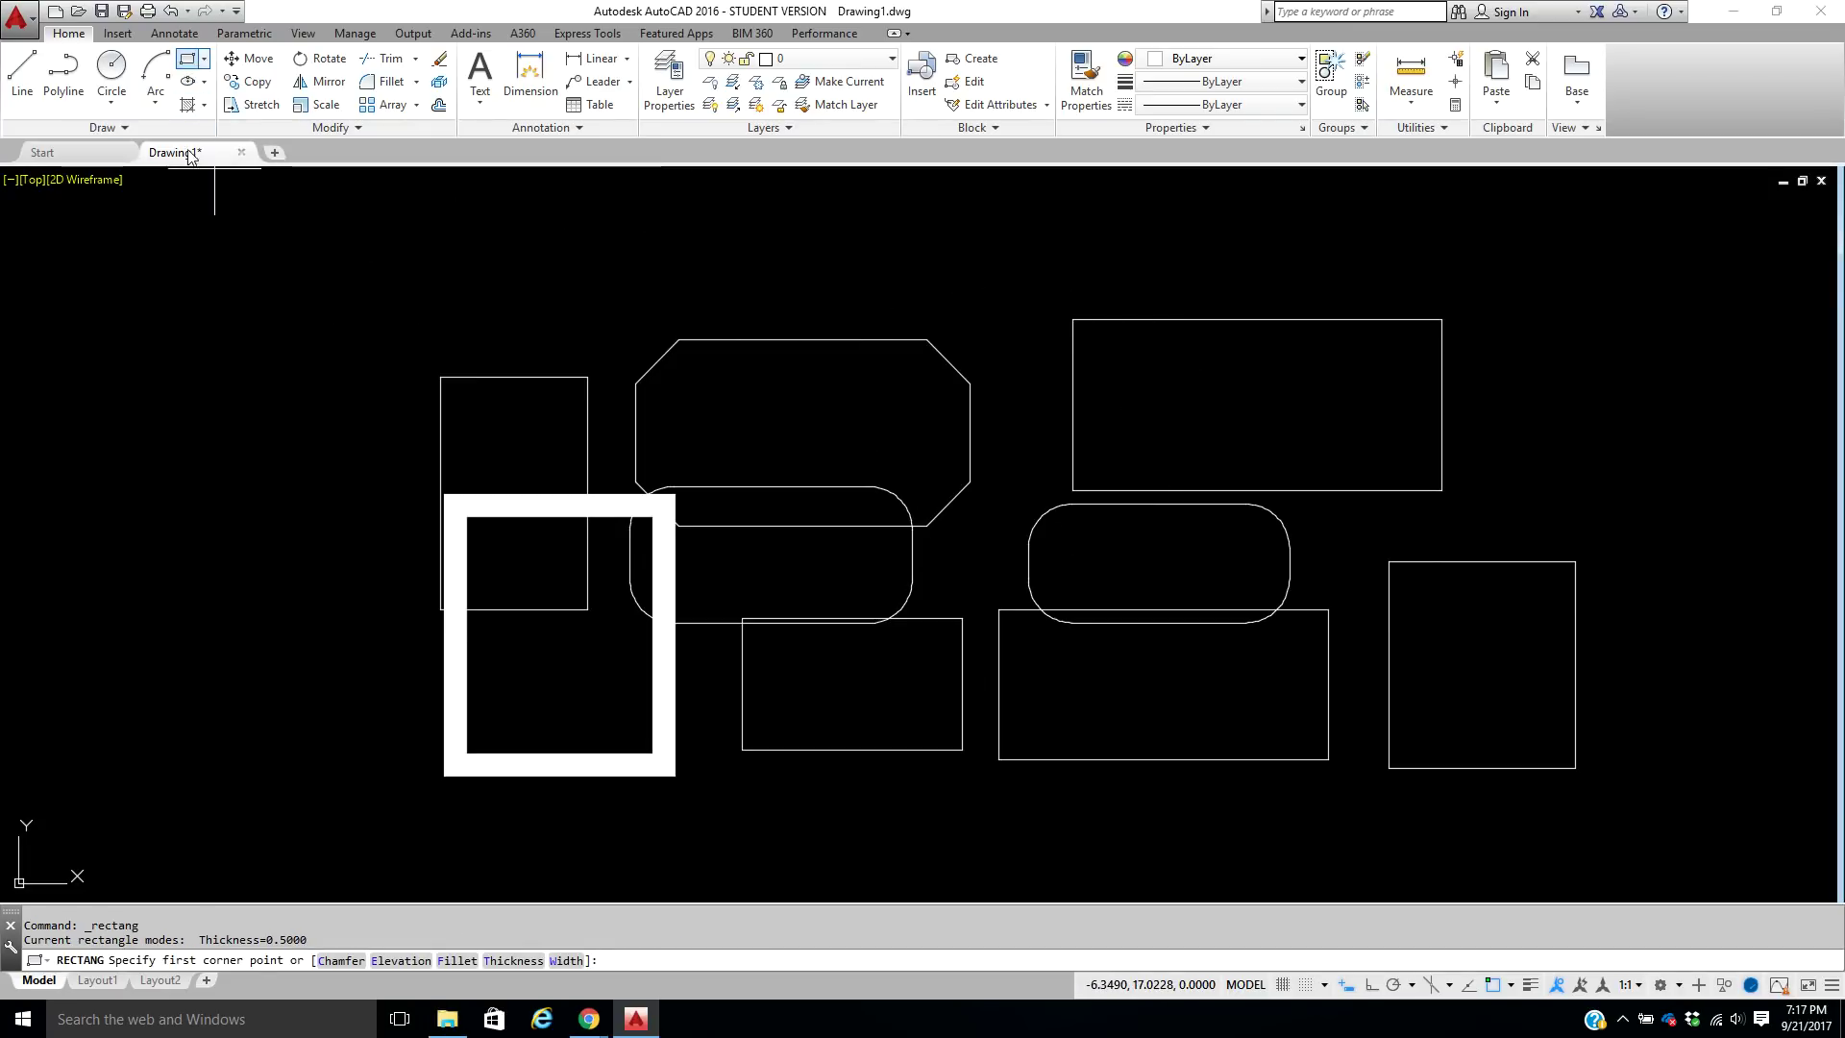
# Draw a rectangle with fillet radius 4 around all shapes, with Osnap turned off.
pyautogui.write('f')
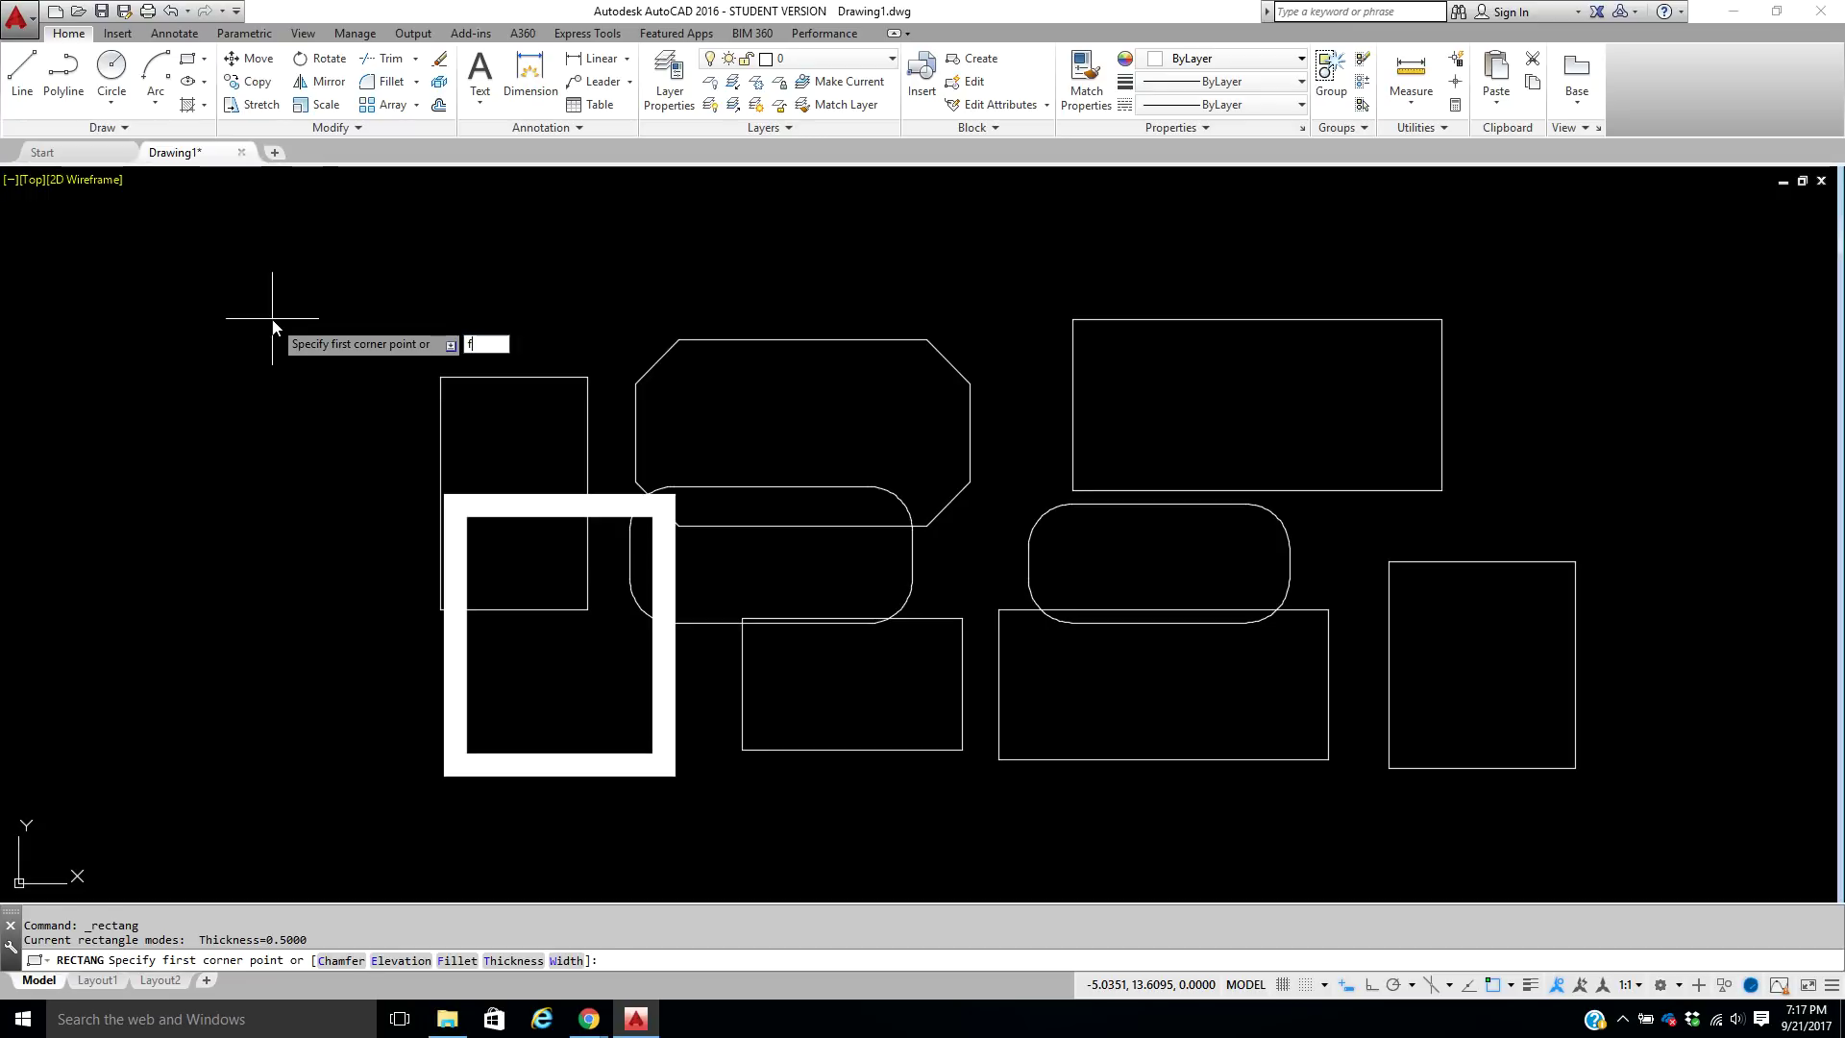
pyautogui.press('Return')
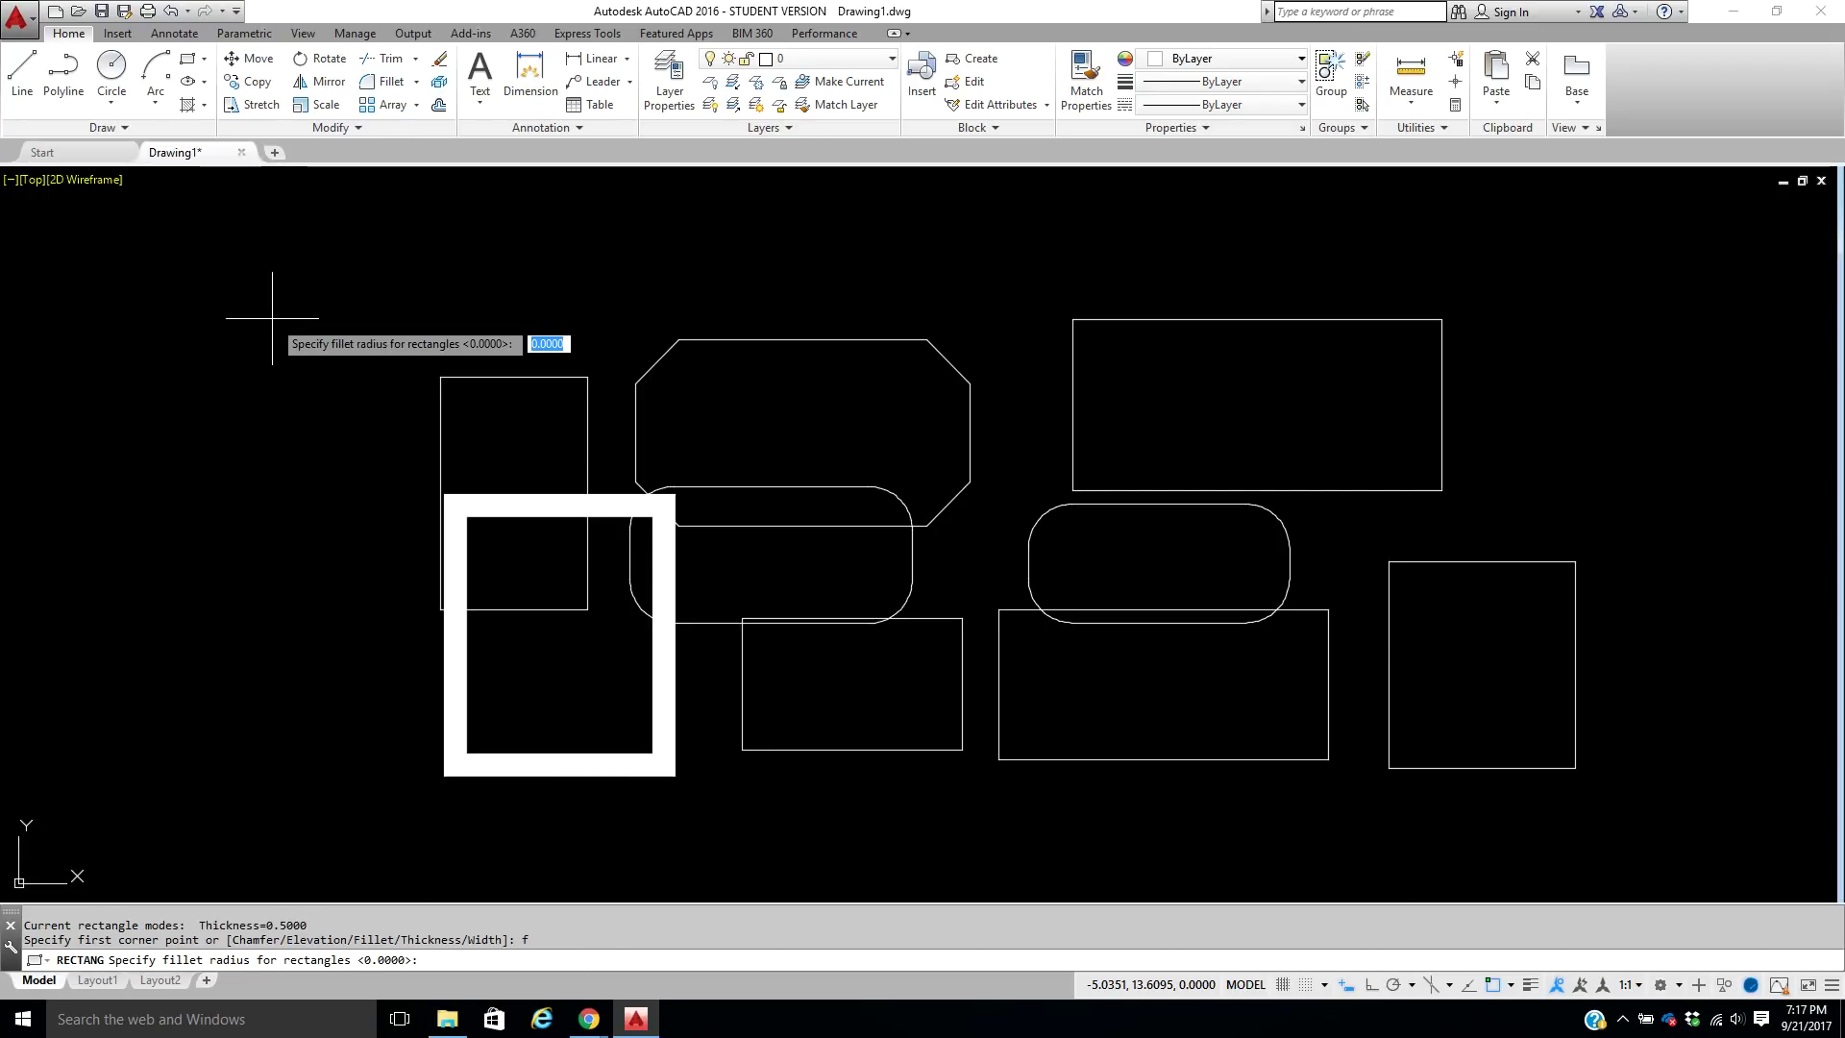
pyautogui.write('4')
pyautogui.press('Return')
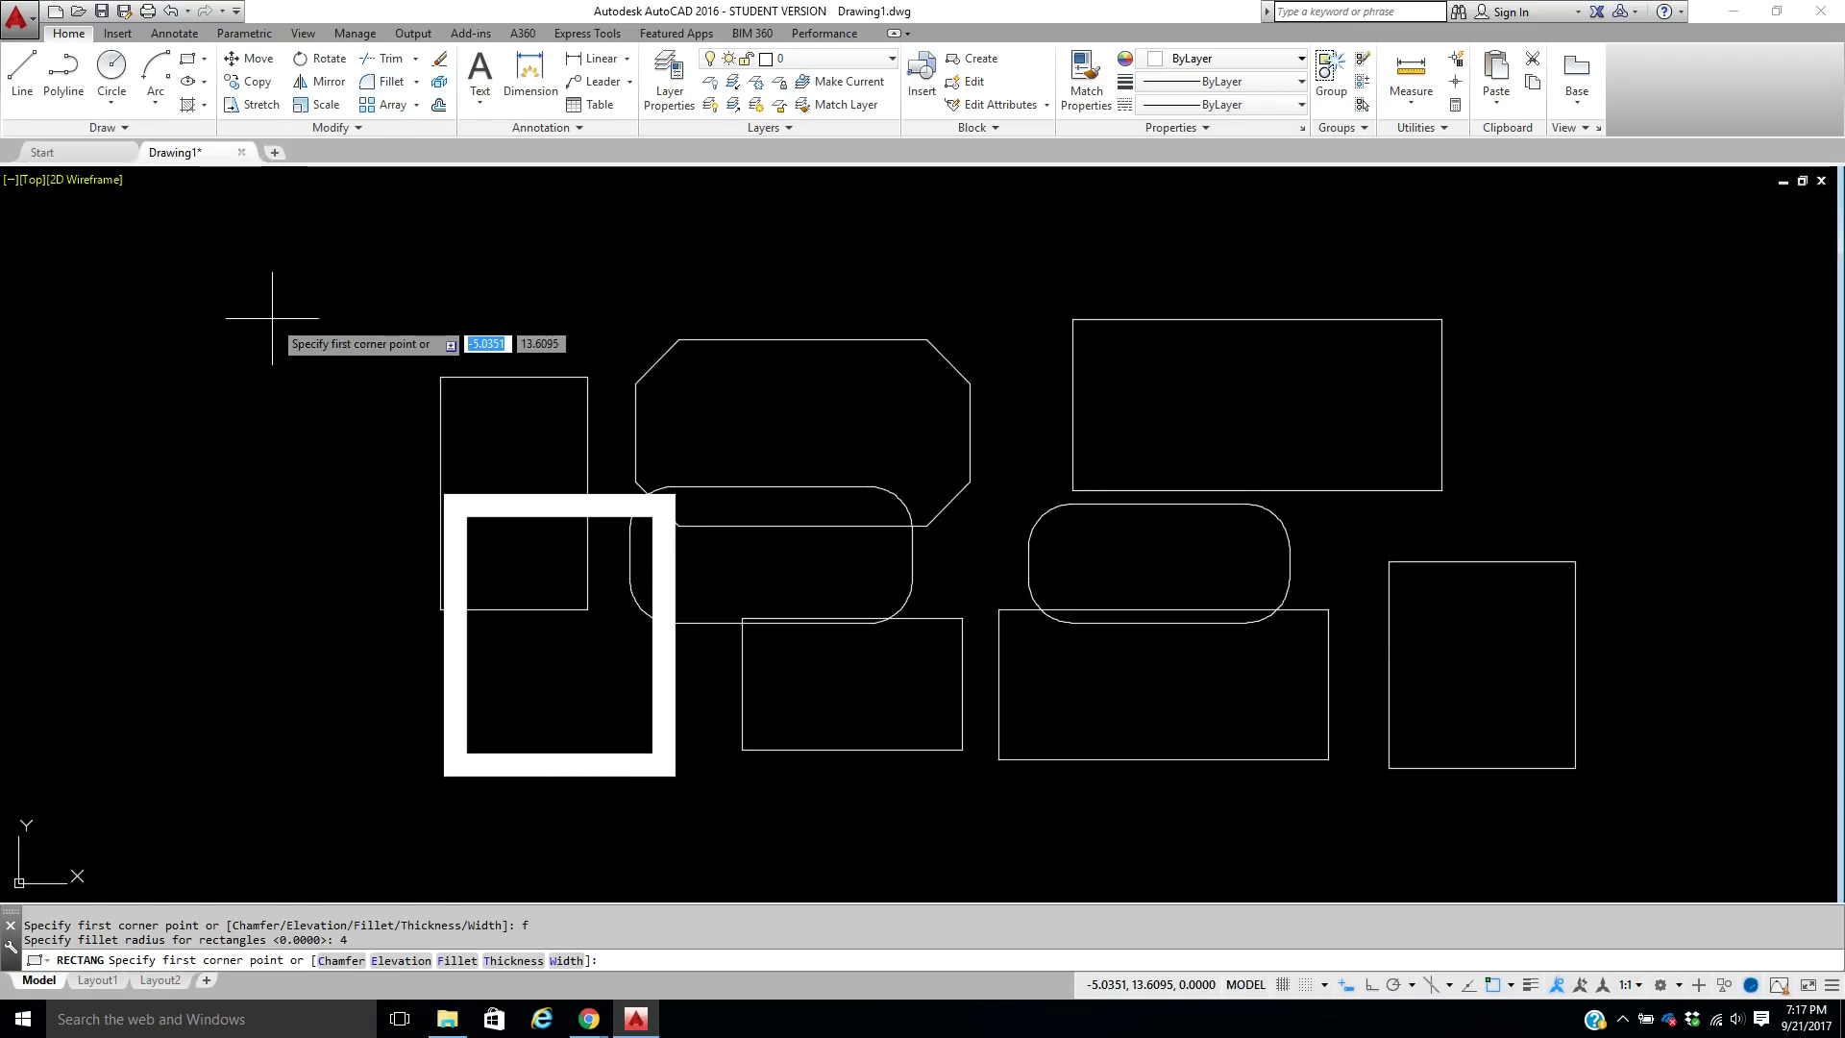
pyautogui.click(265, 247)
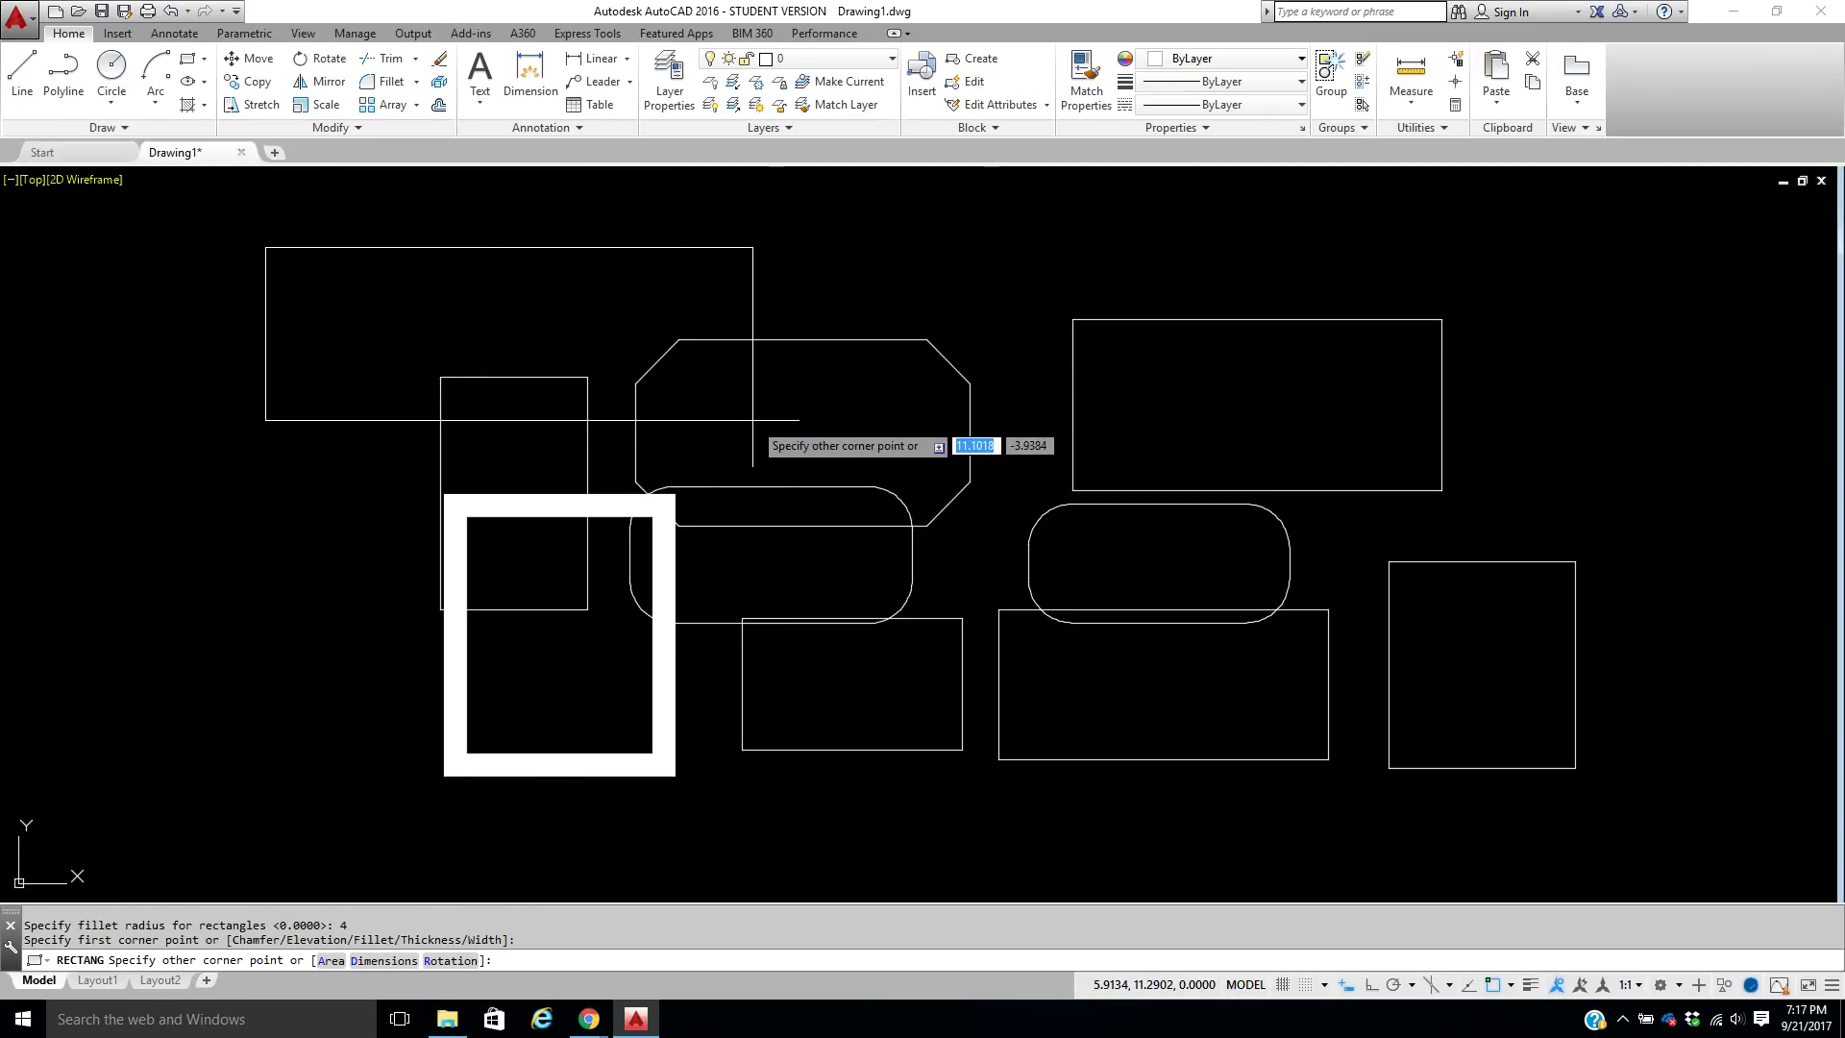
pyautogui.press('F3')
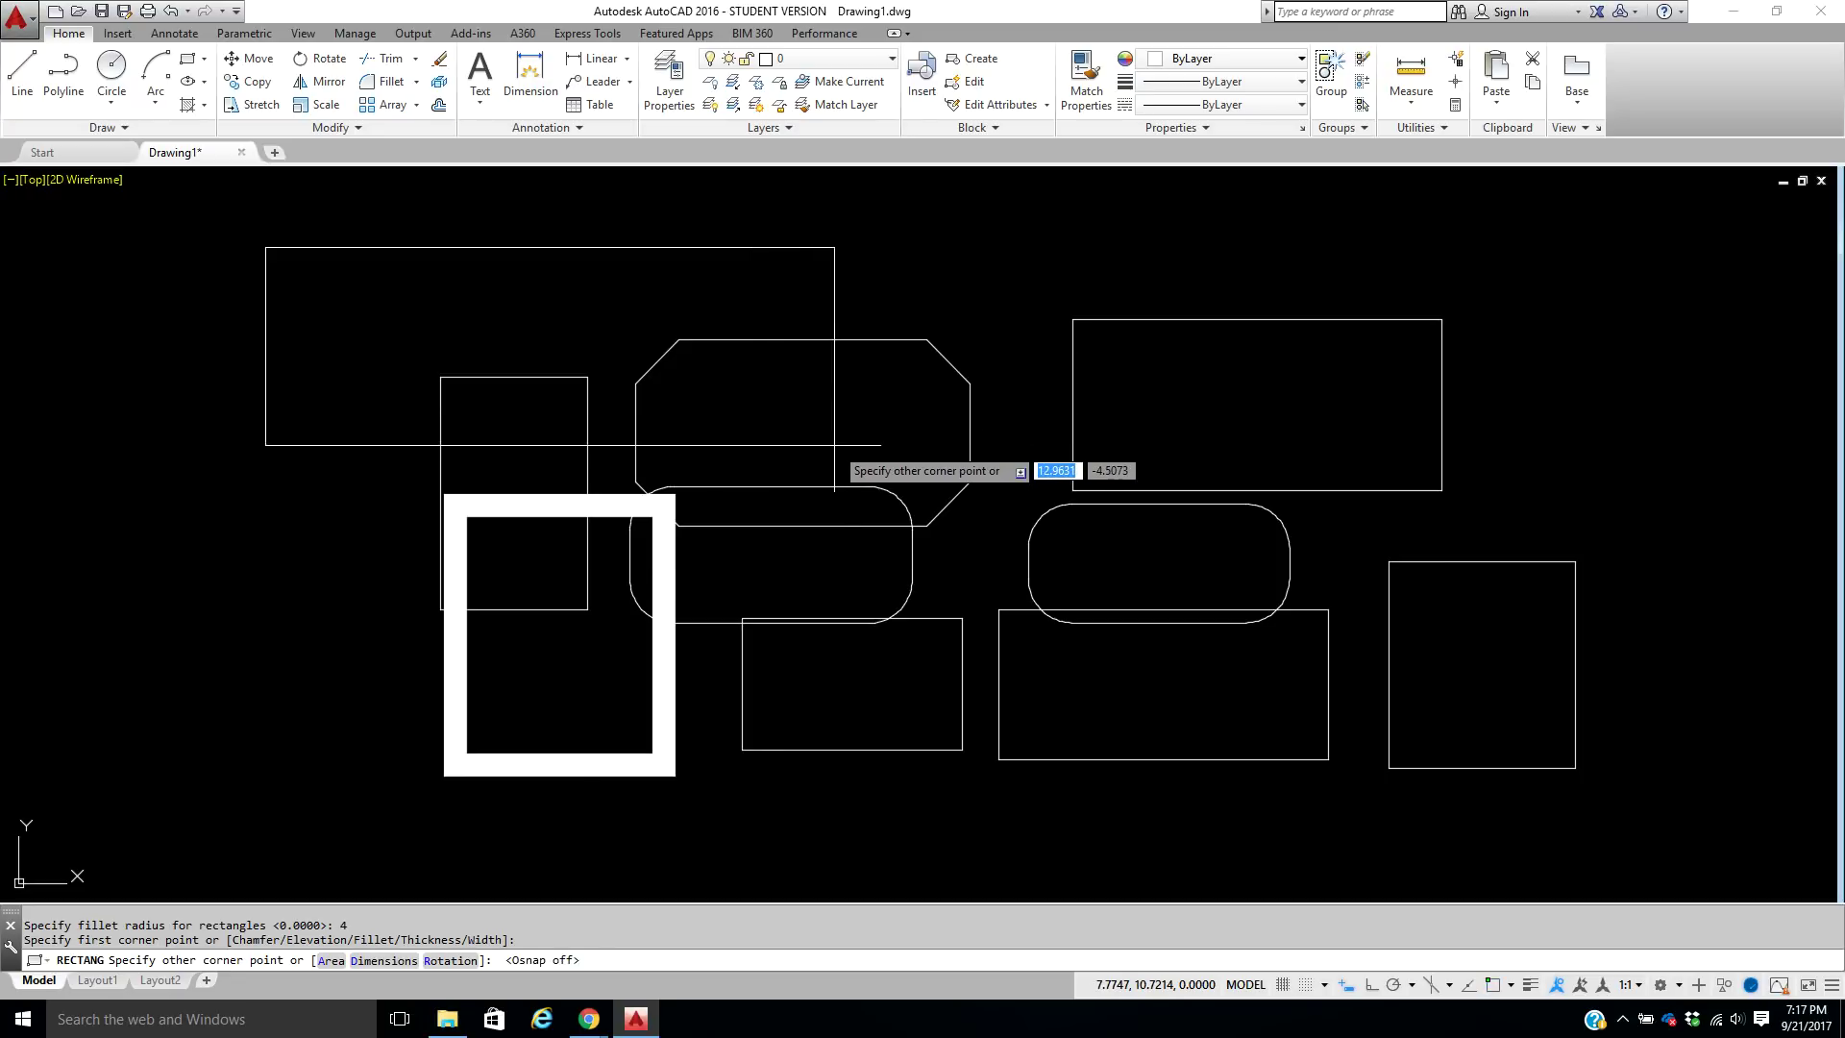
pyautogui.scroll(-4, 834, 445)
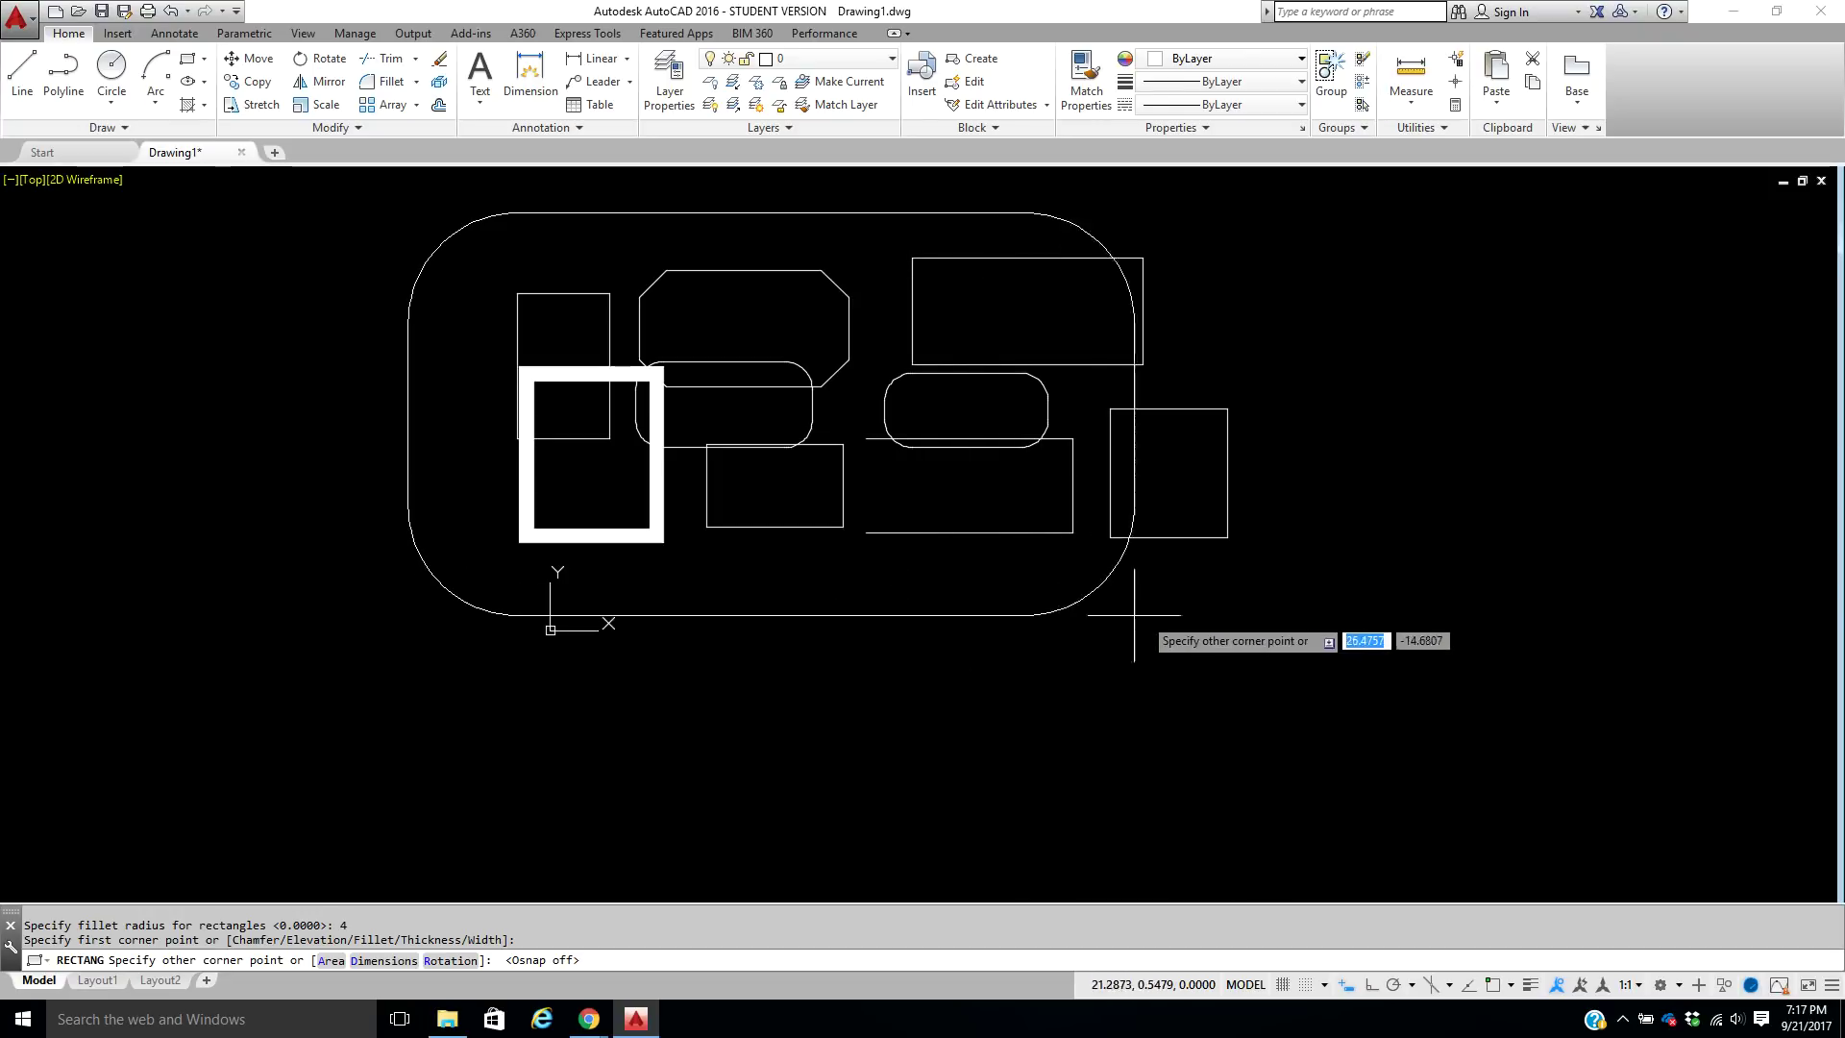
pyautogui.click(1288, 635)
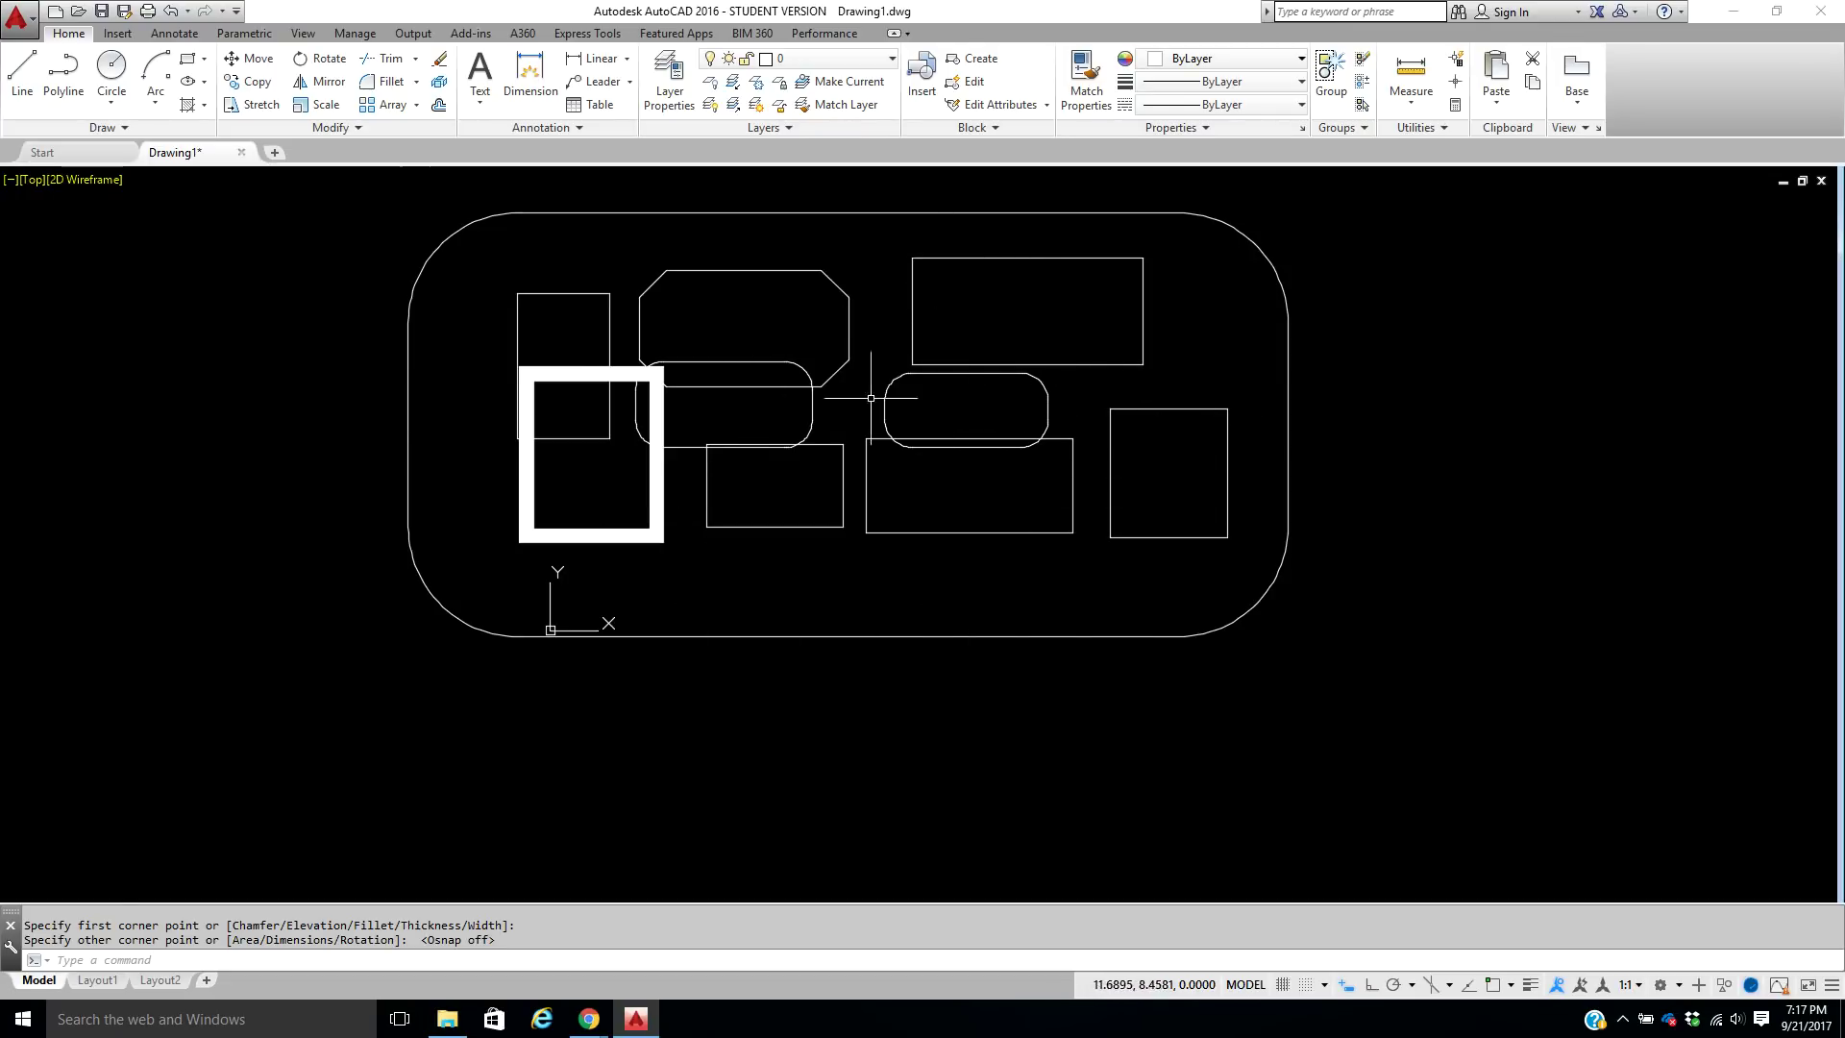
# Draw a large rectangle with fillet radius 0.2 below the shapes, zooming to check it.
pyautogui.click(186, 63)
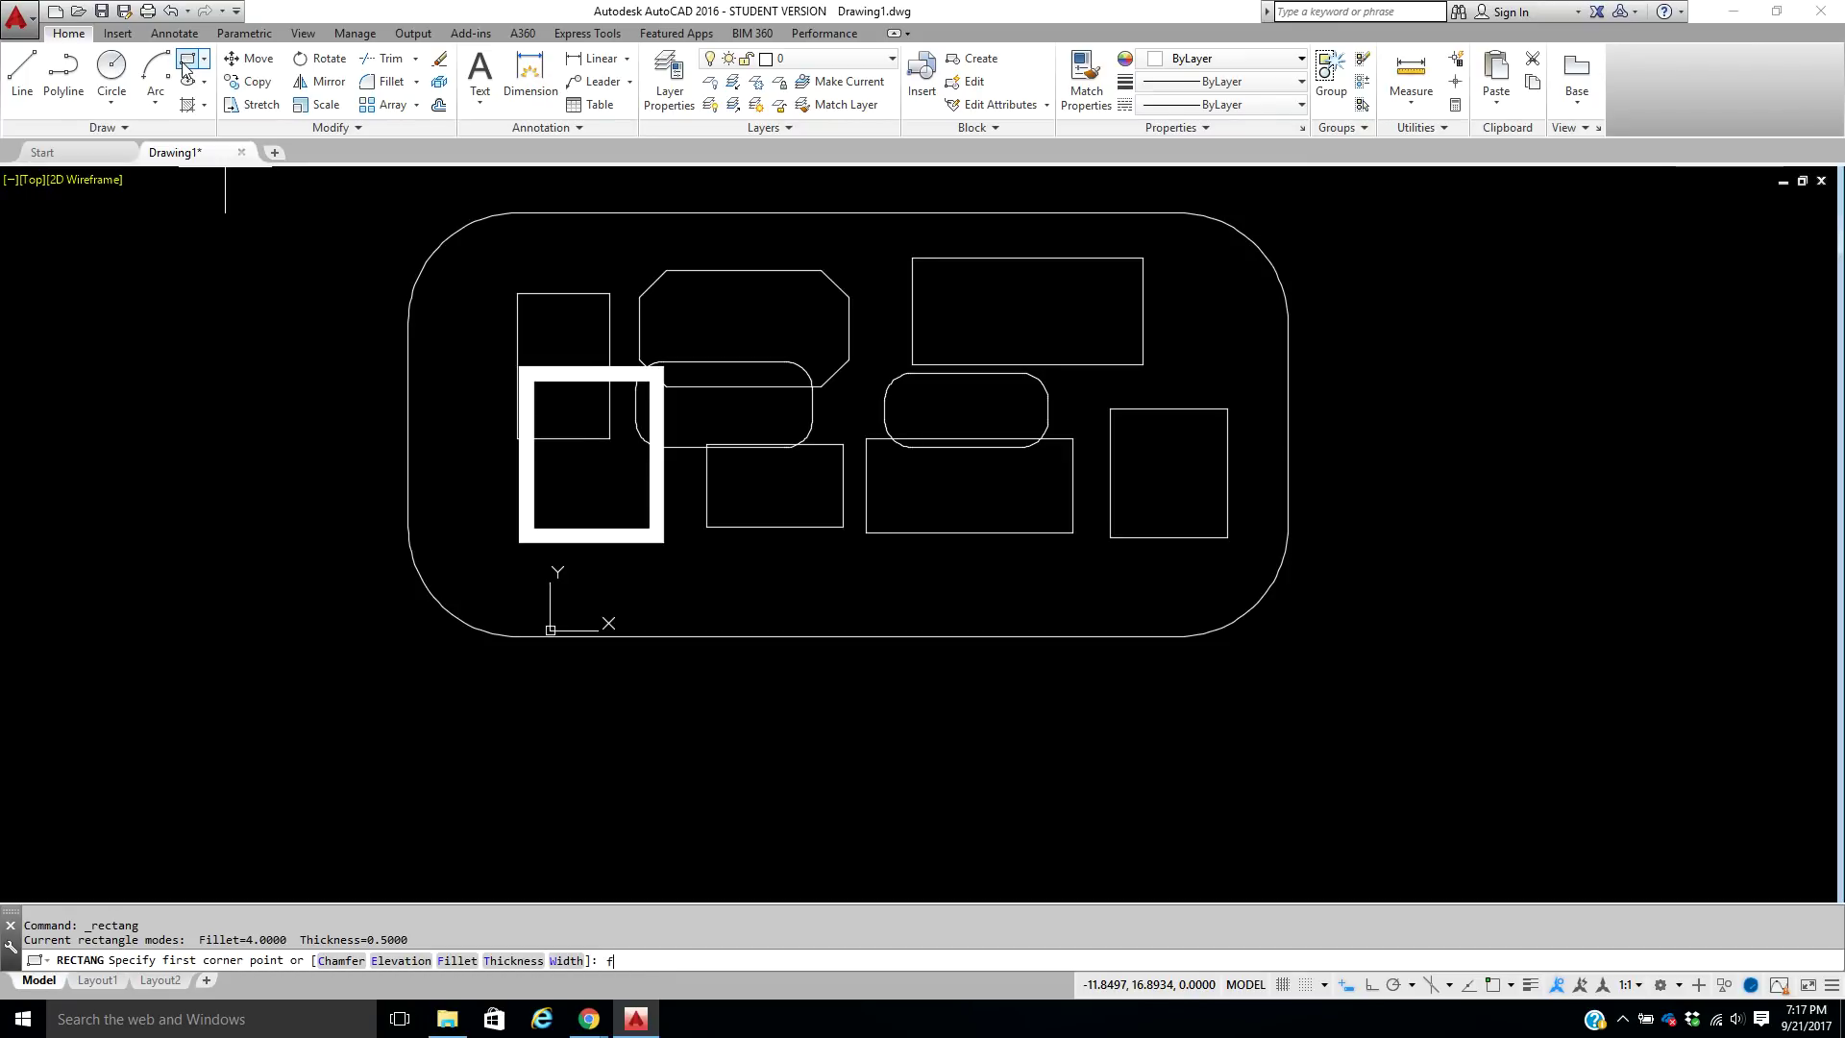
pyautogui.press('Return')
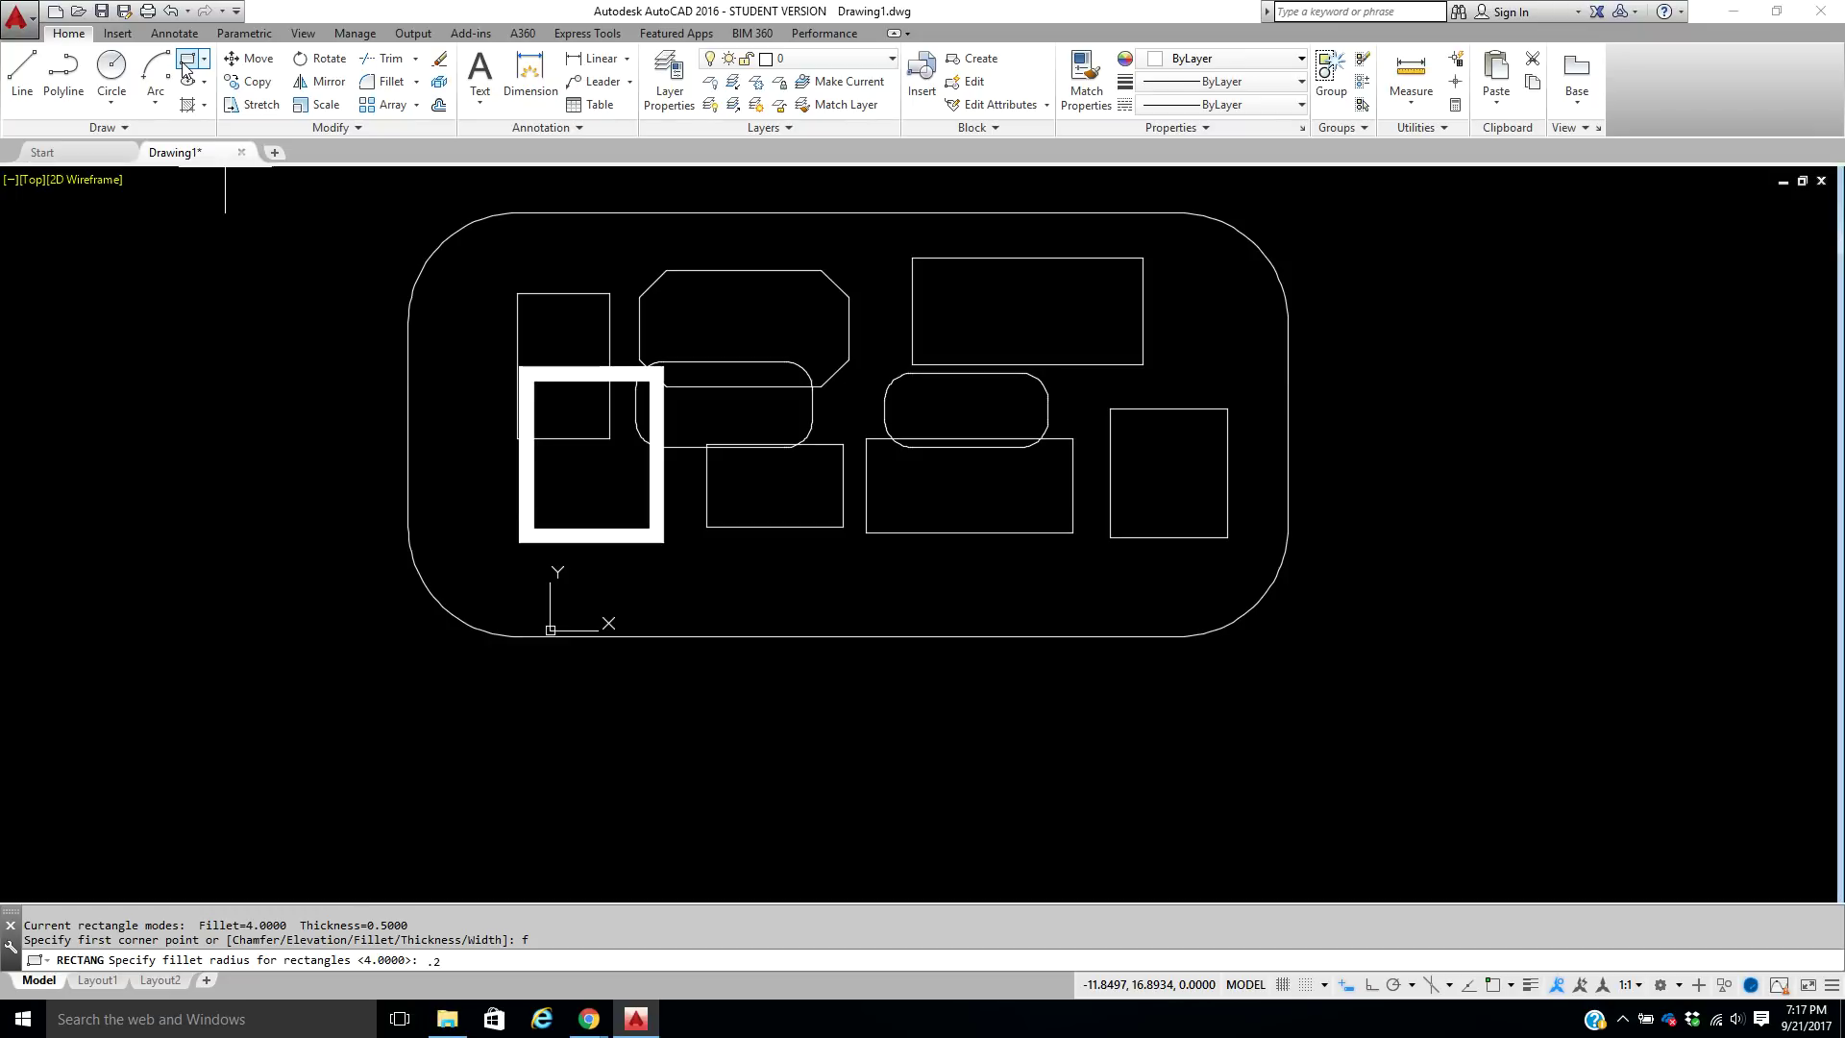
pyautogui.write('.2')
pyautogui.press('Return')
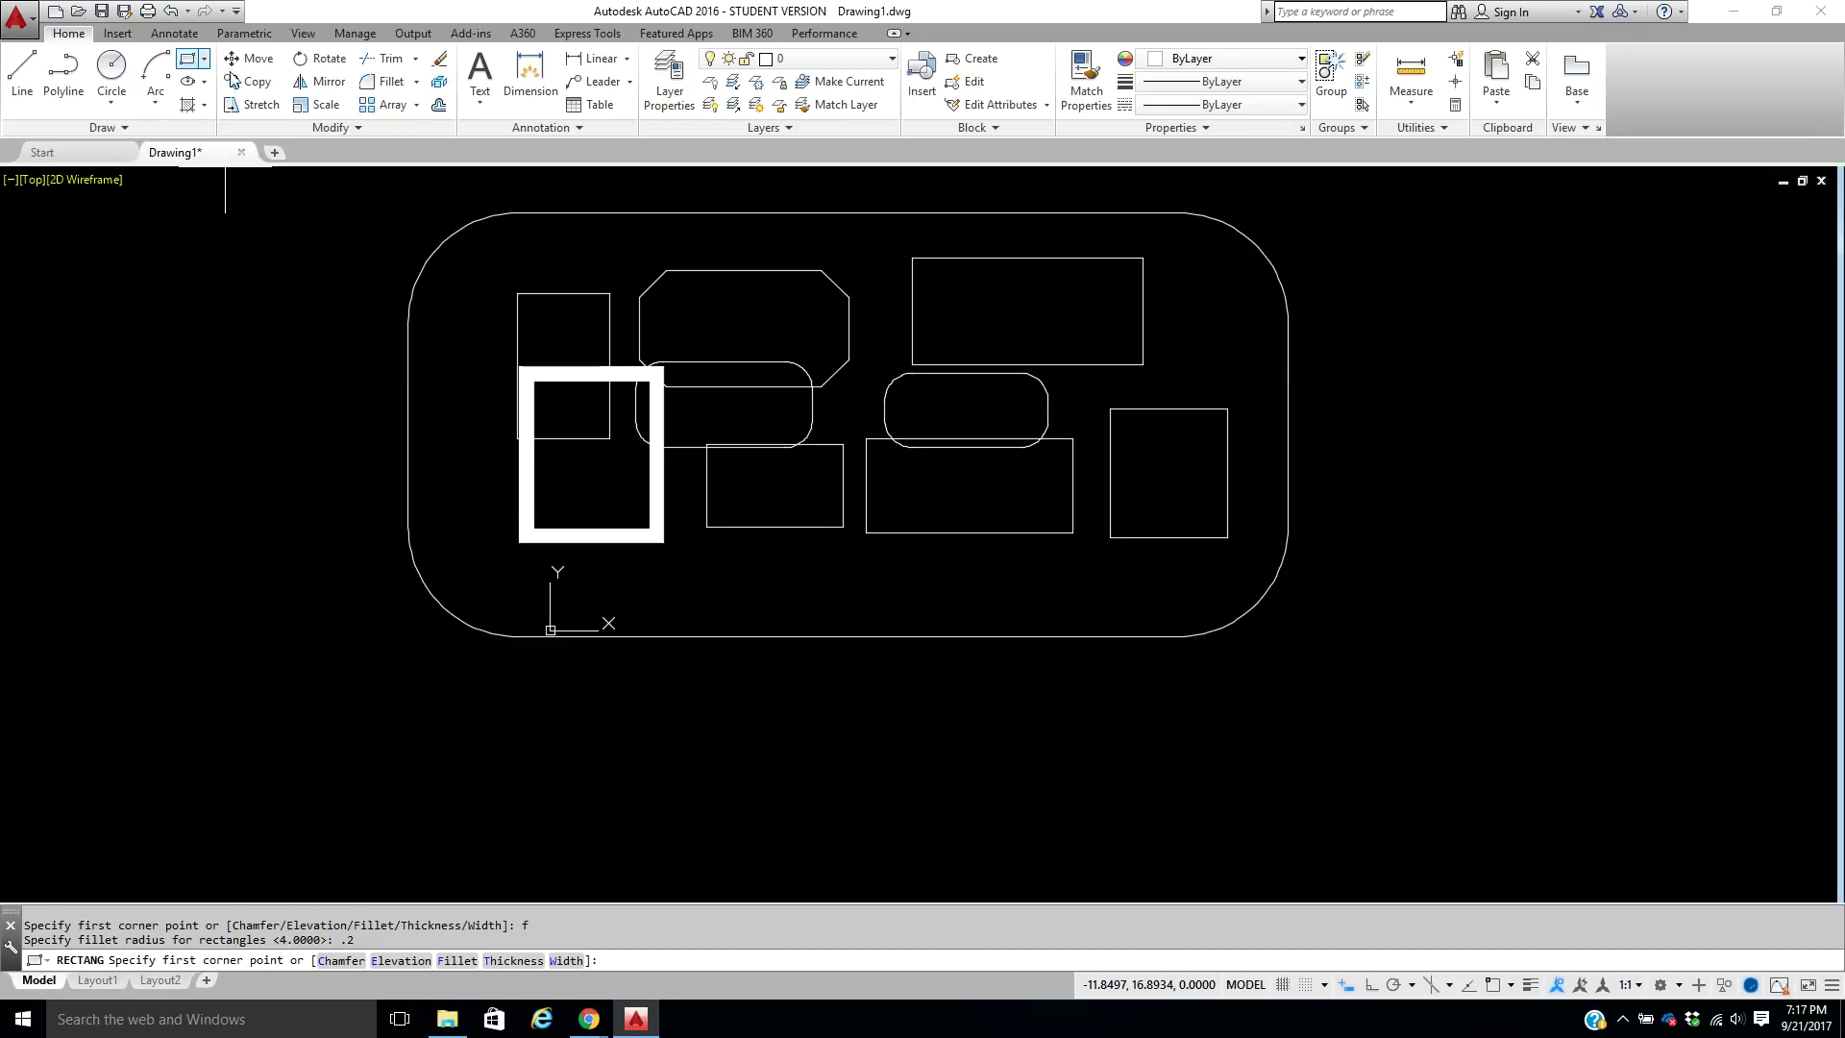
pyautogui.click(693, 549)
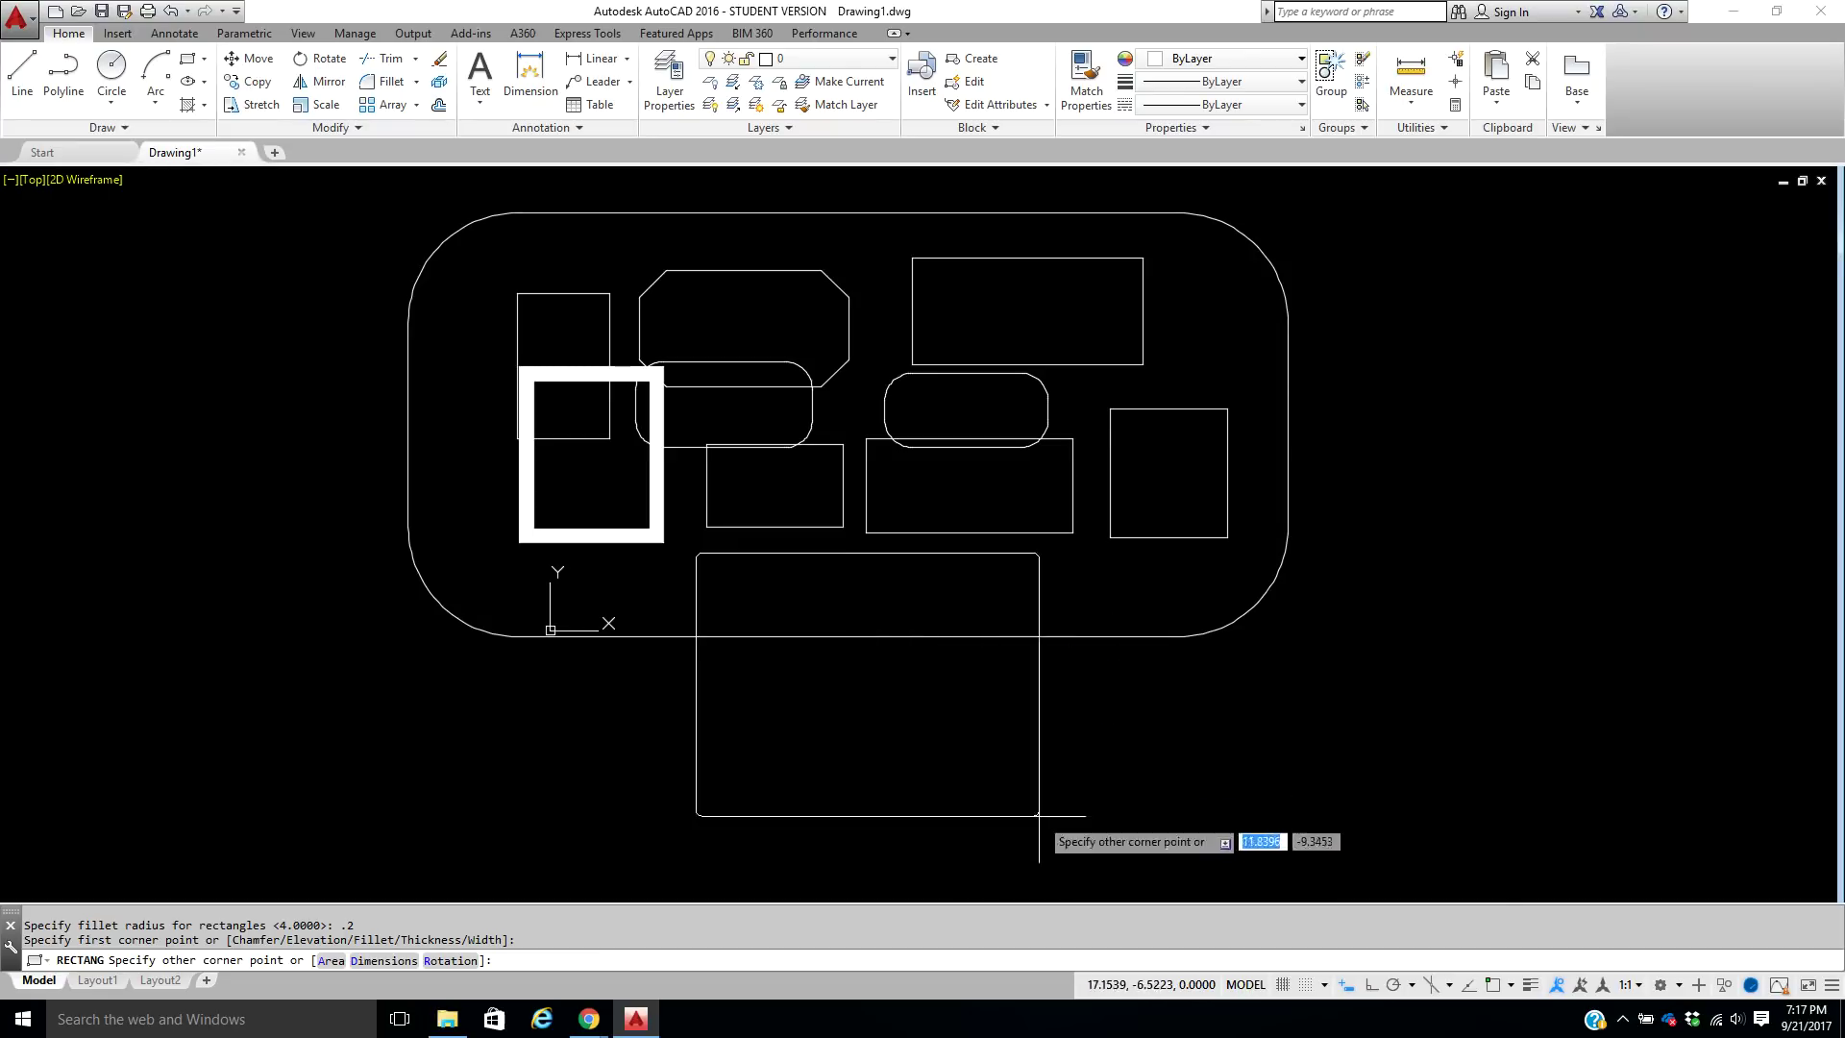
pyautogui.click(1414, 849)
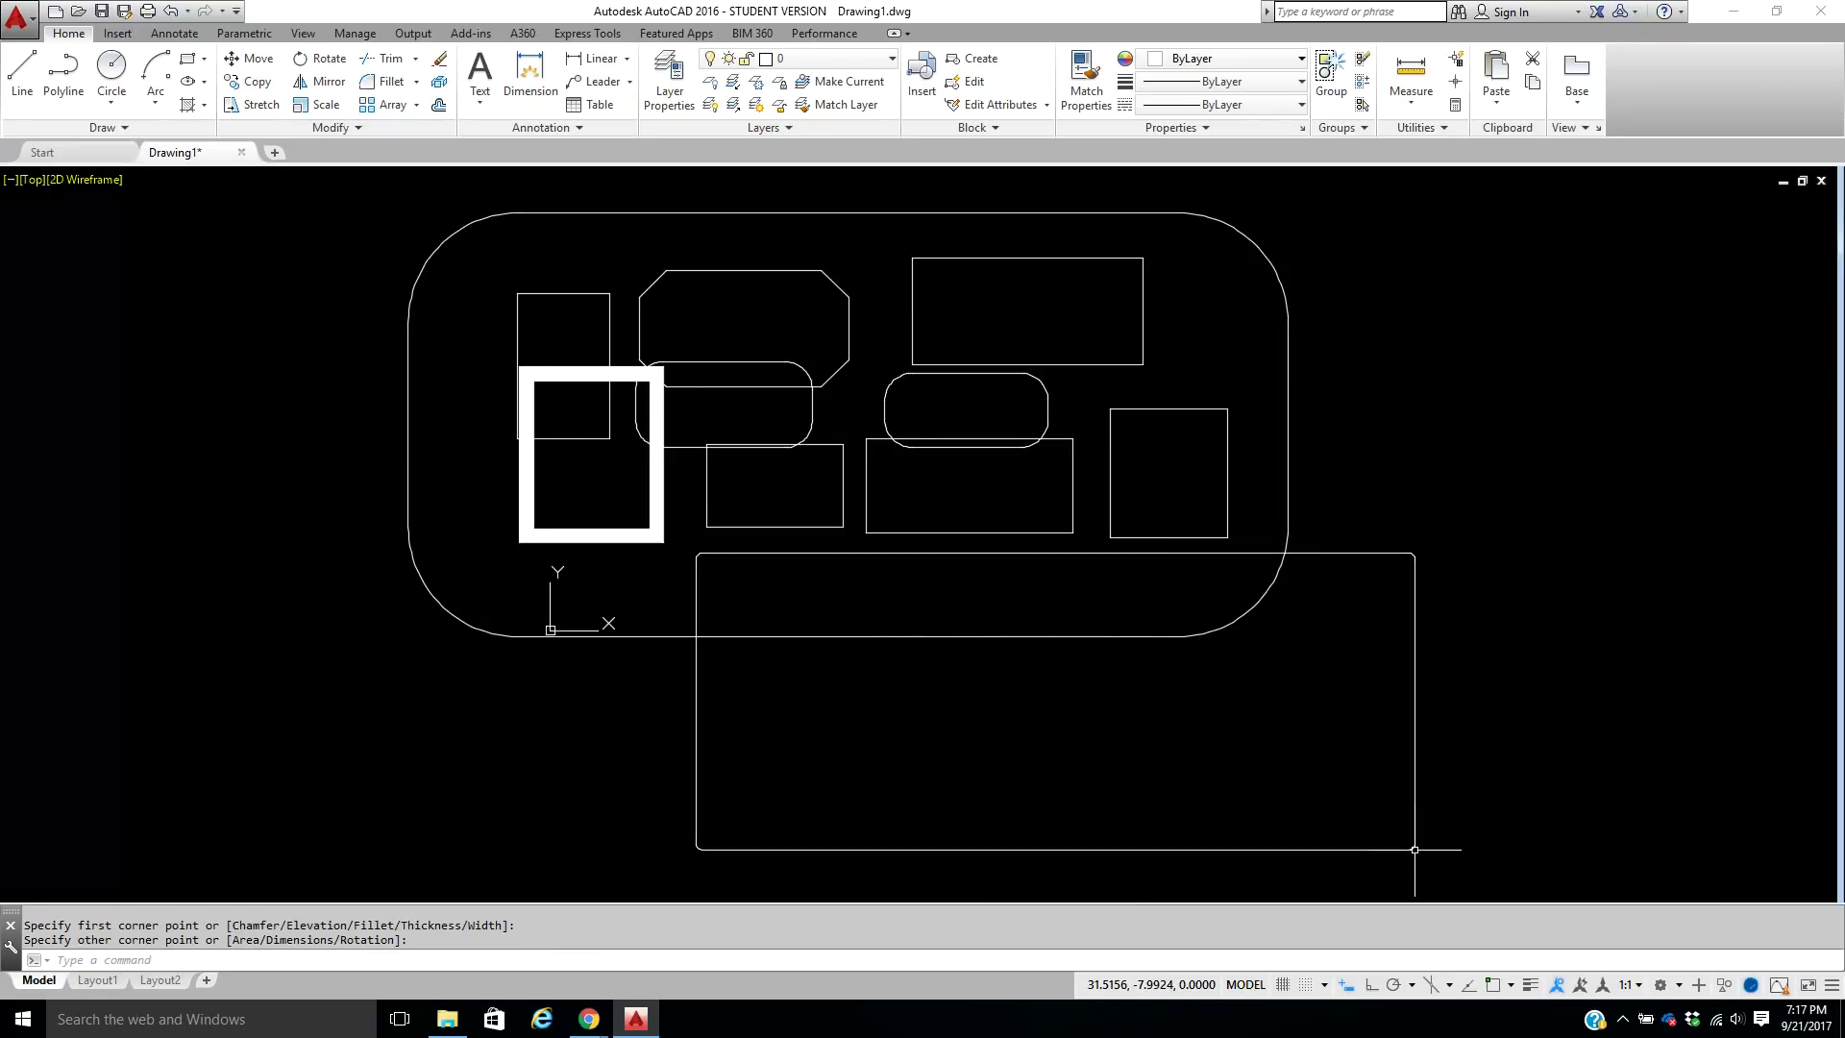
pyautogui.scroll(6, 1423, 553)
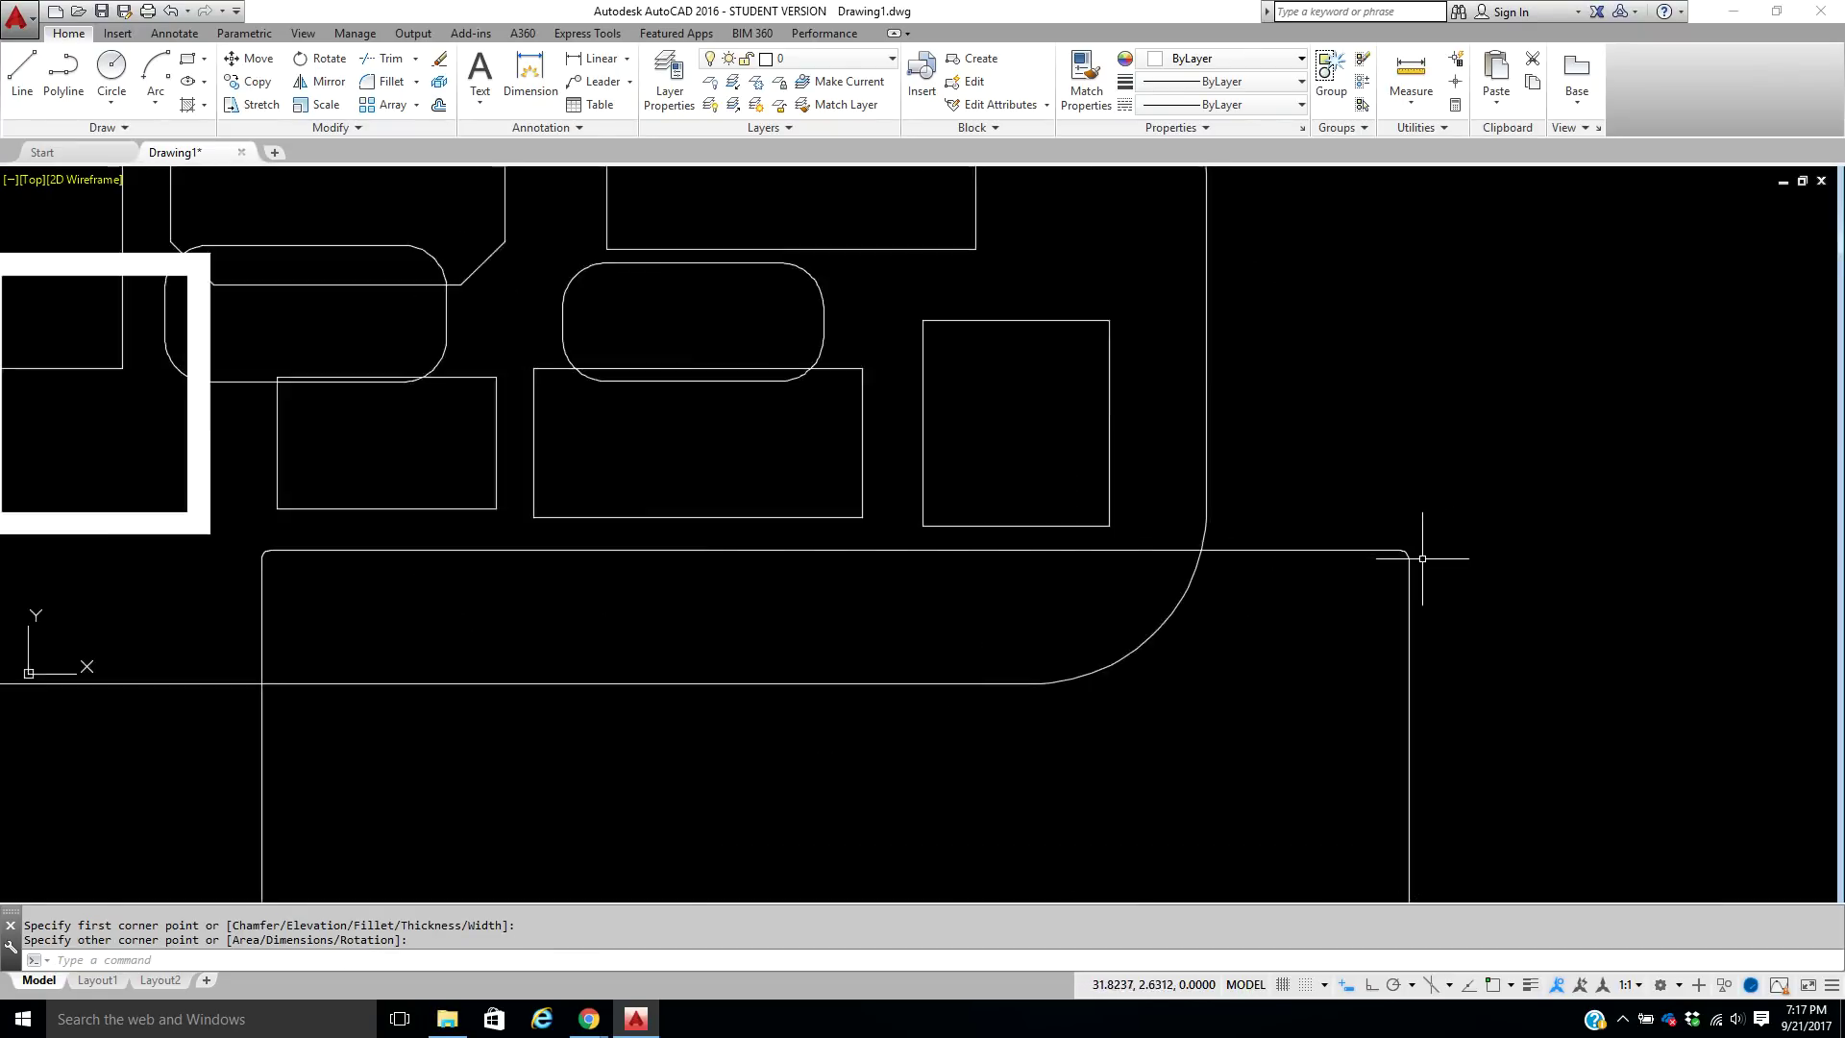
pyautogui.scroll(1, 1336, 525)
pyautogui.scroll(-10, 1336, 529)
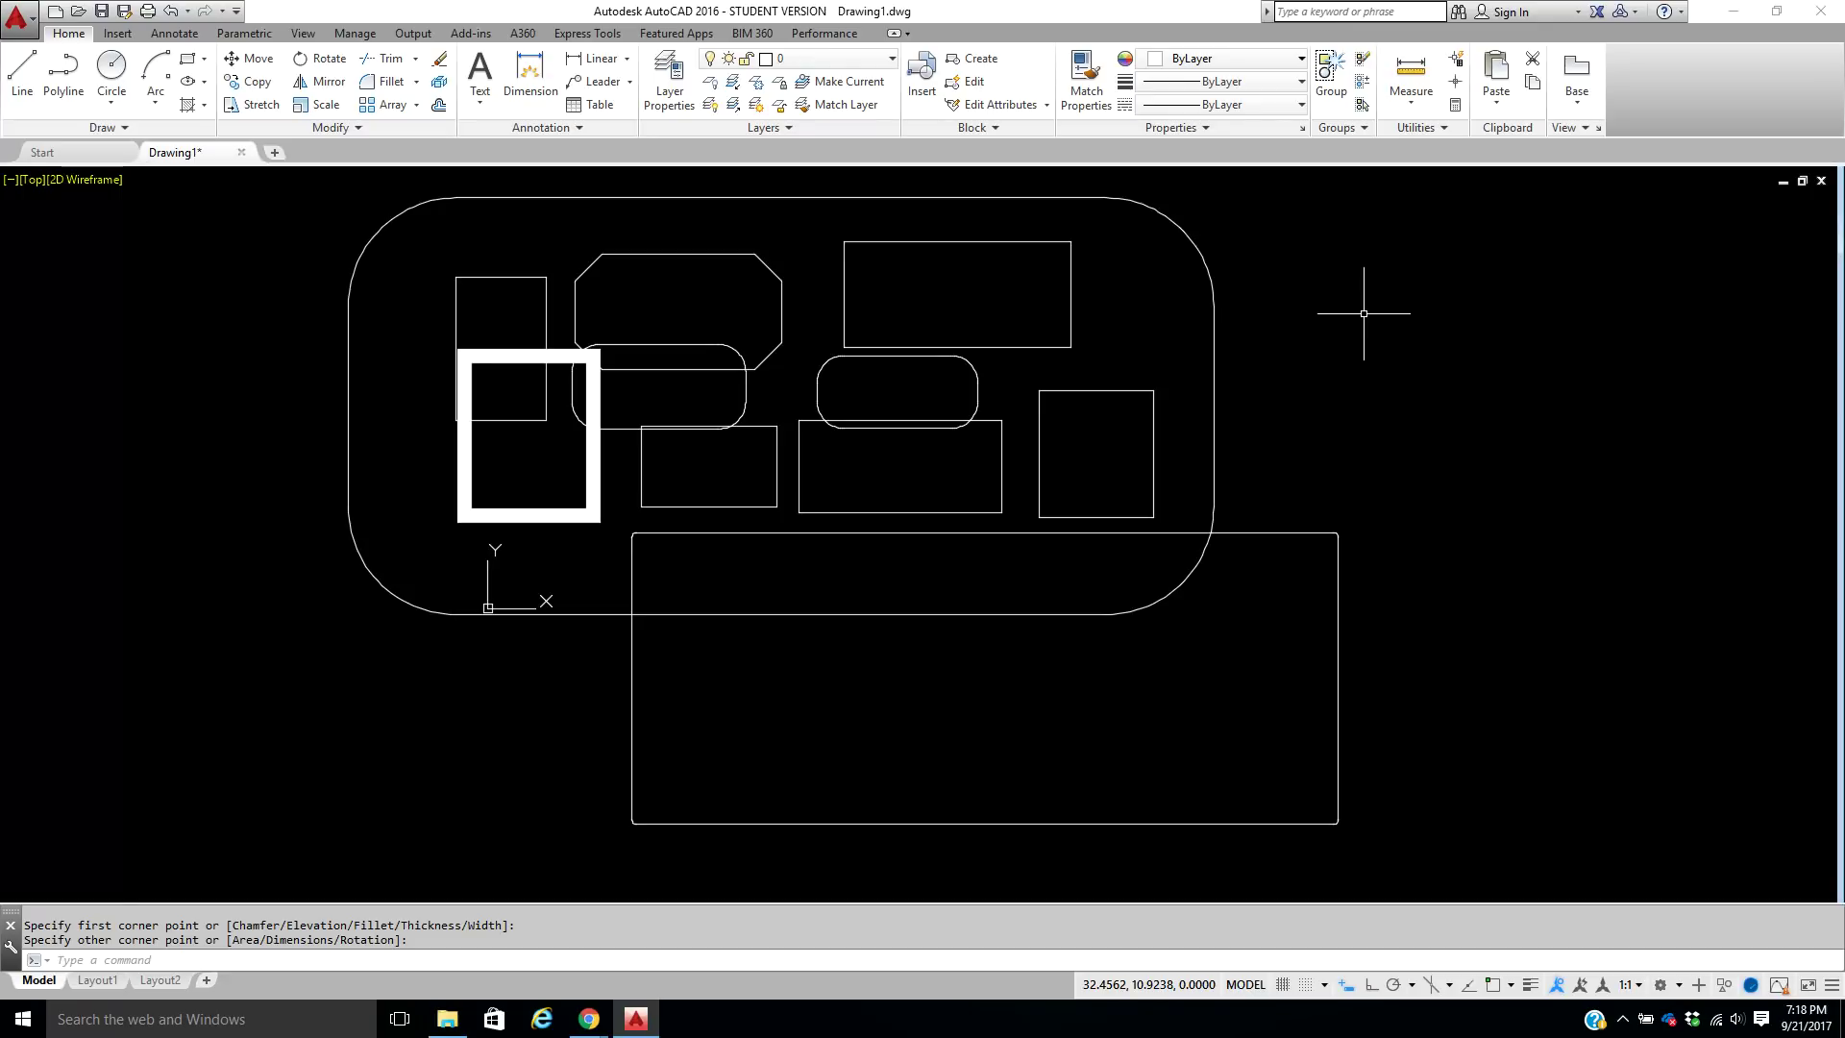
# Select all 11 rectangles with a crossing window and delete them.
pyautogui.click(1433, 212)
pyautogui.click(281, 755)
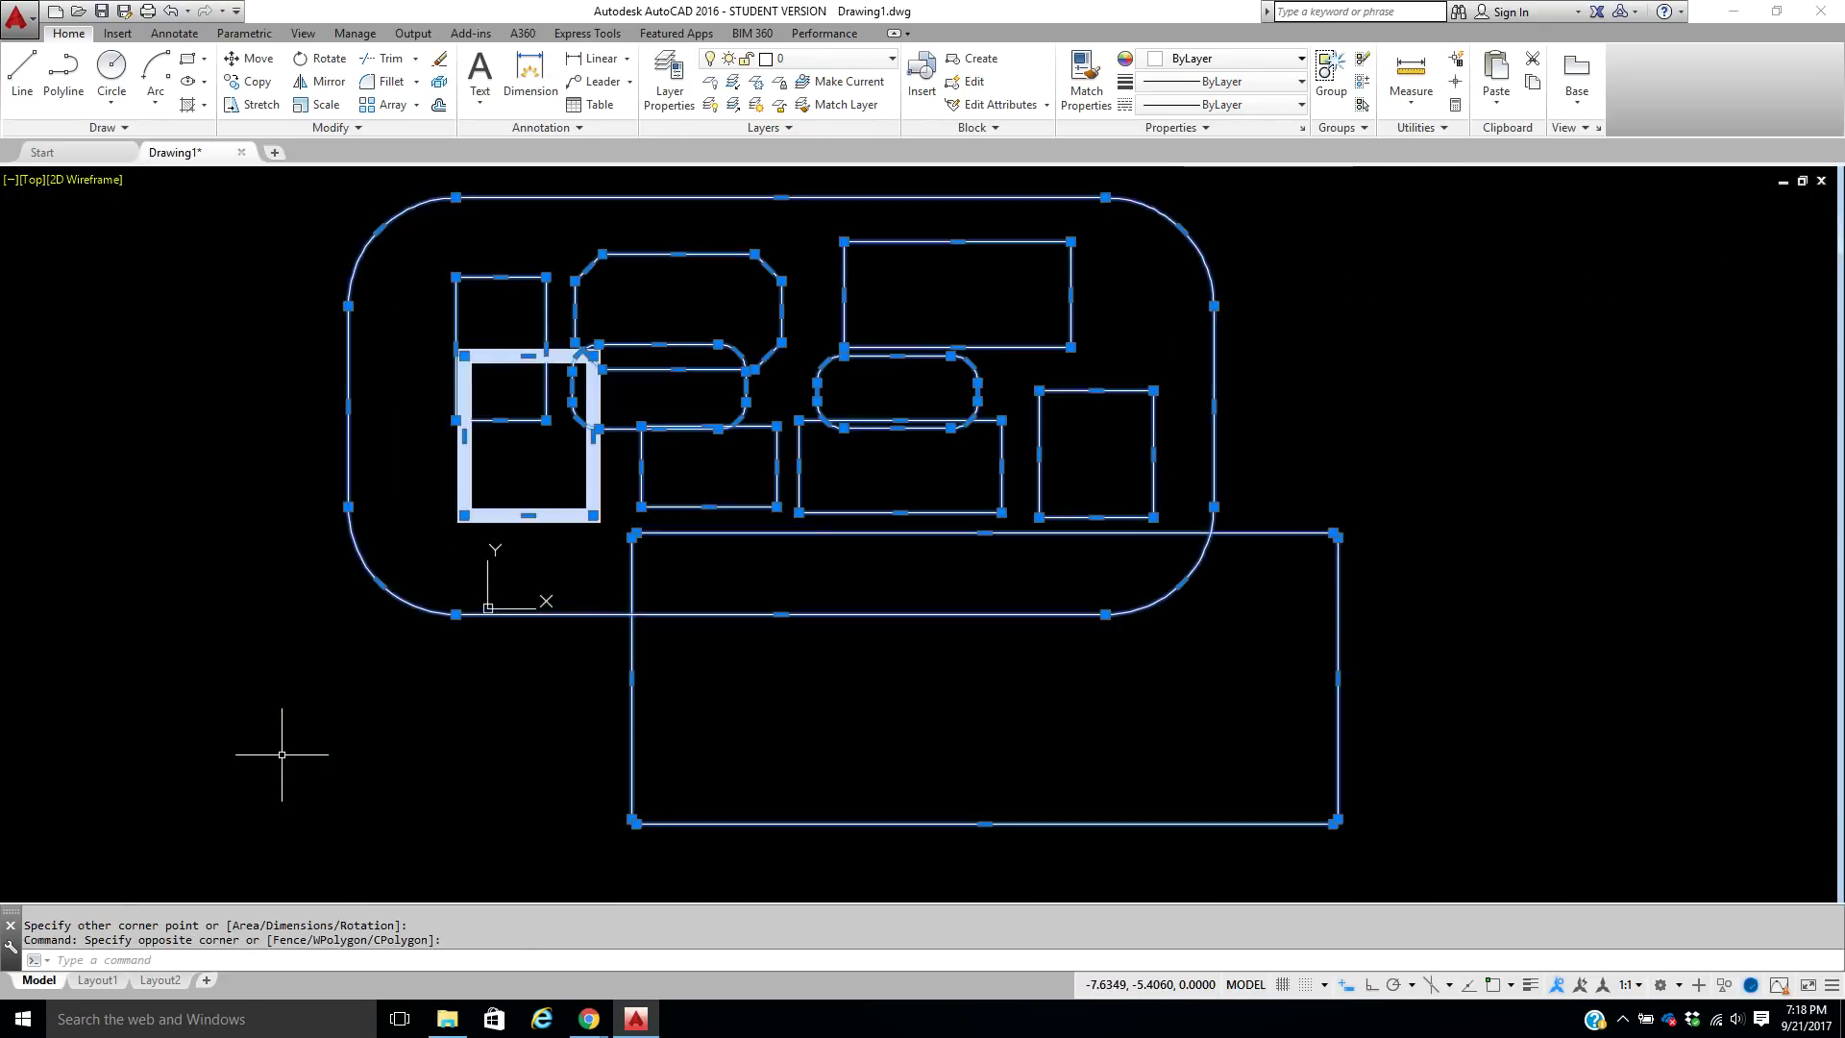
pyautogui.press('Delete')
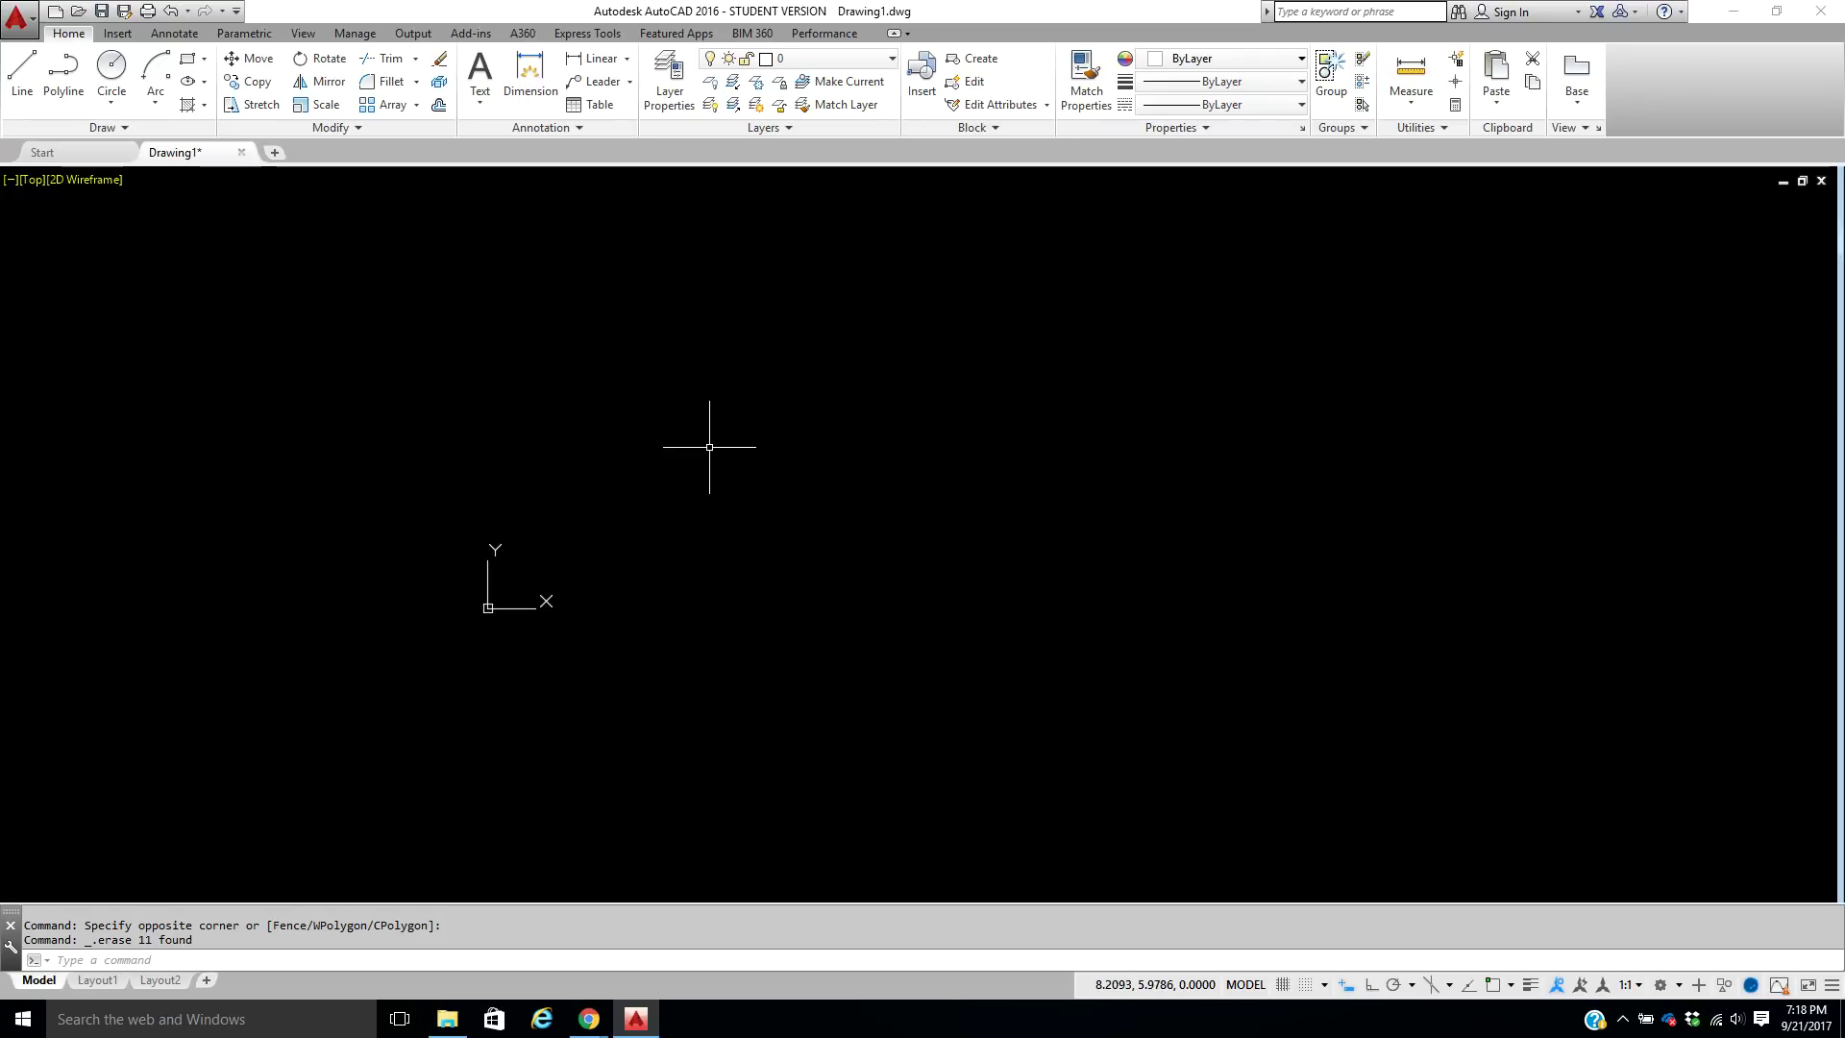
pyautogui.moveTo(625, 436); pyautogui.dragTo(643, 490, button='middle')
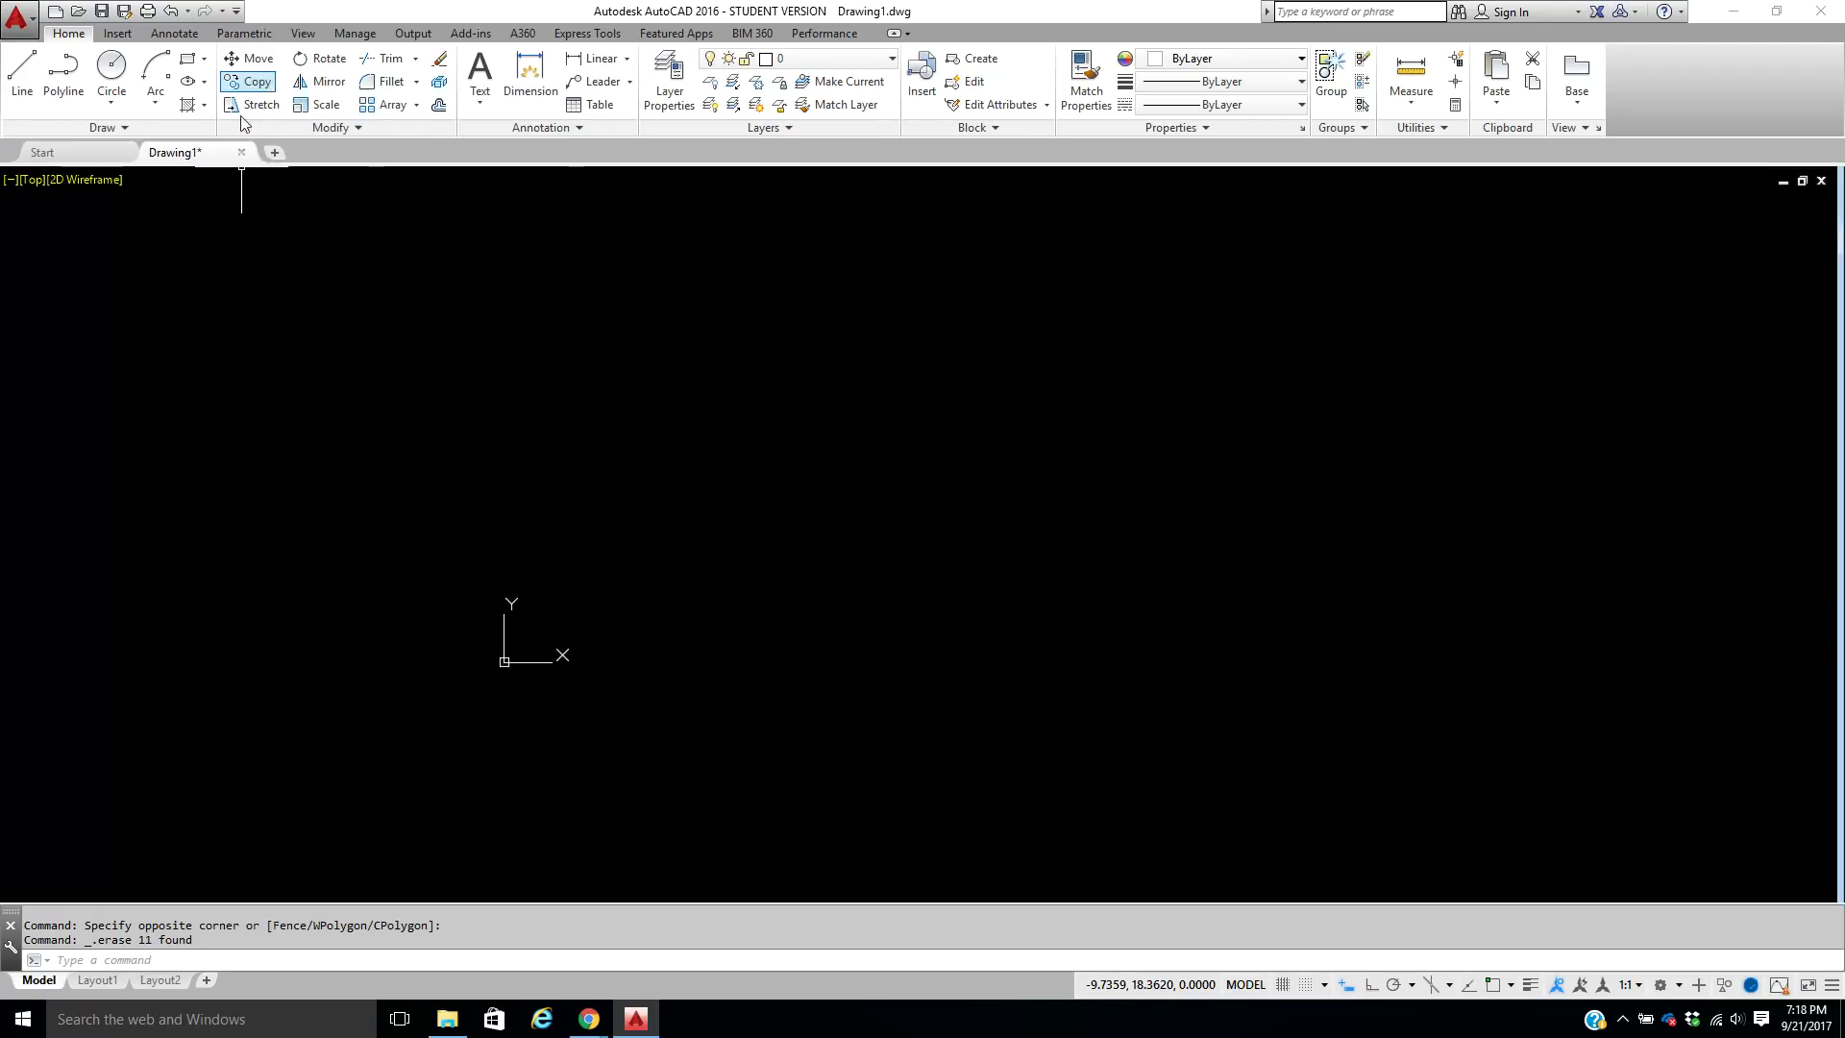
# Draw the first two separate lines: a vertical one and a slanted one.
pyautogui.click(21, 76)
pyautogui.click(702, 622)
pyautogui.click(697, 452)
pyautogui.rightClick(698, 452)
pyautogui.click(726, 456)
pyautogui.rightClick(753, 445)
pyautogui.click(808, 458)
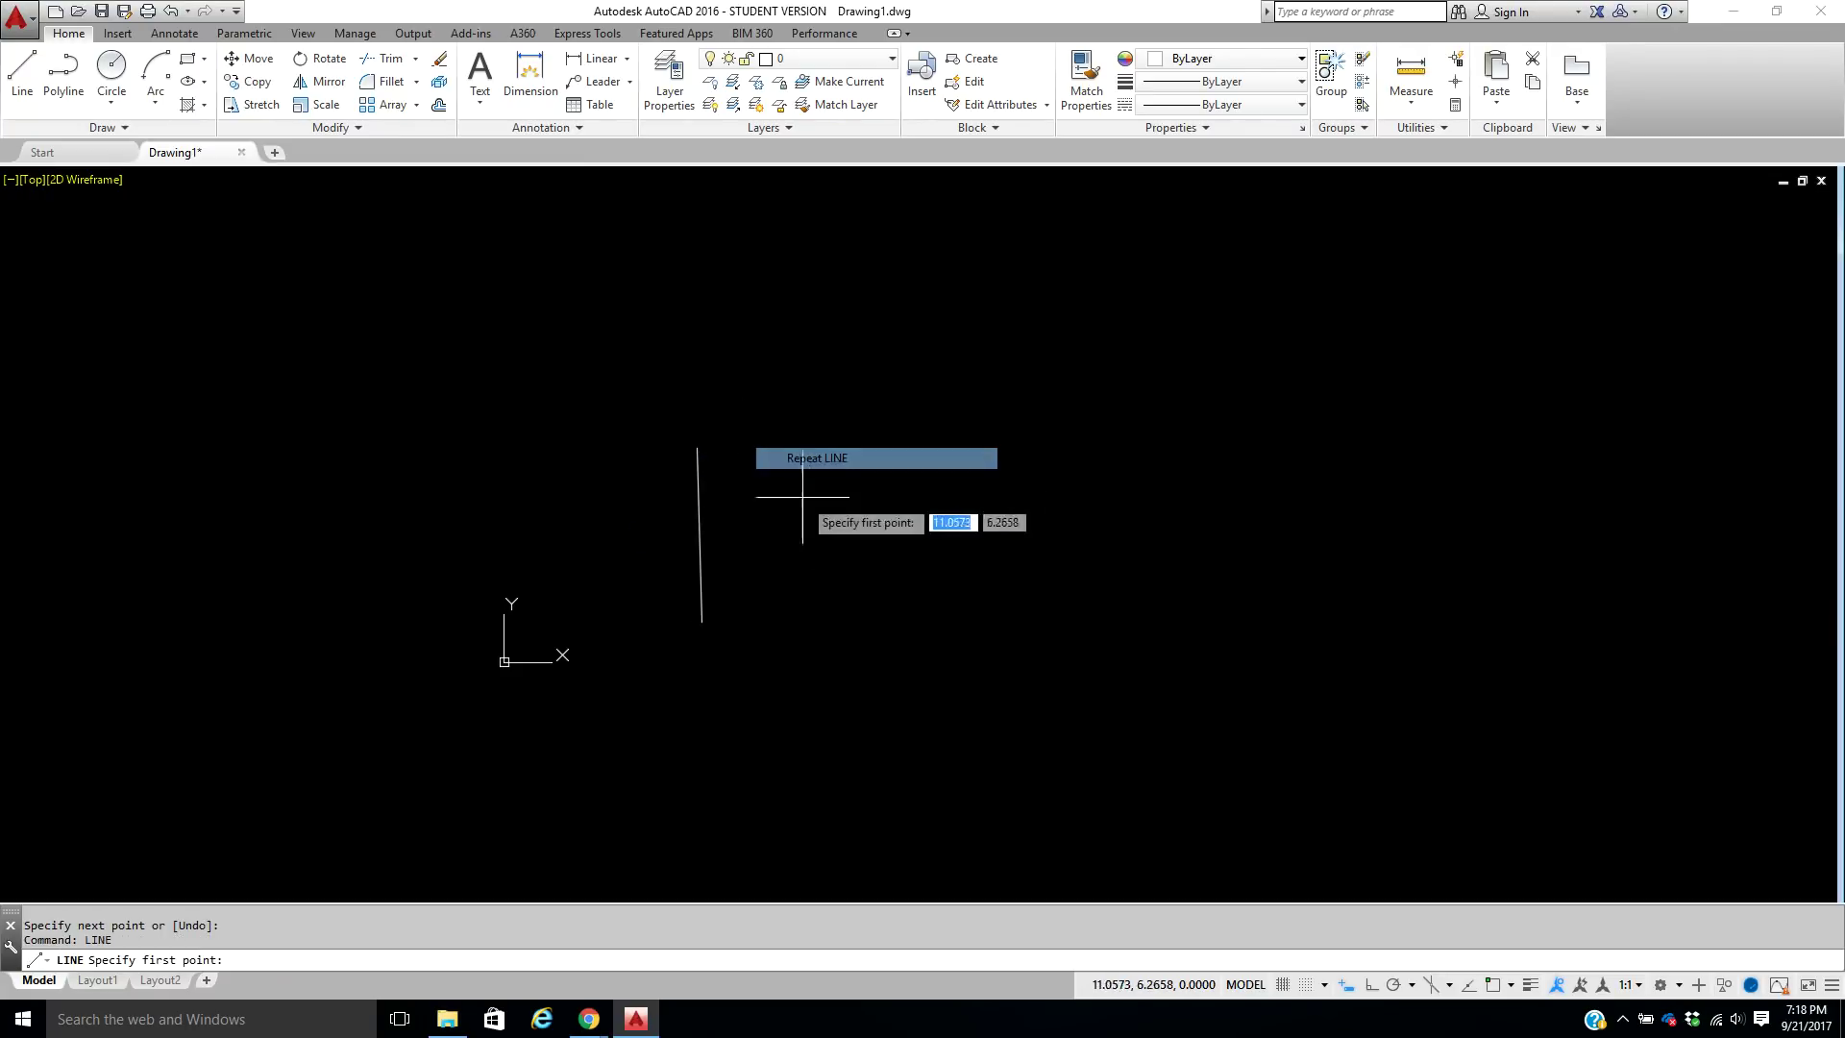
pyautogui.click(844, 629)
pyautogui.click(895, 498)
pyautogui.rightClick(913, 496)
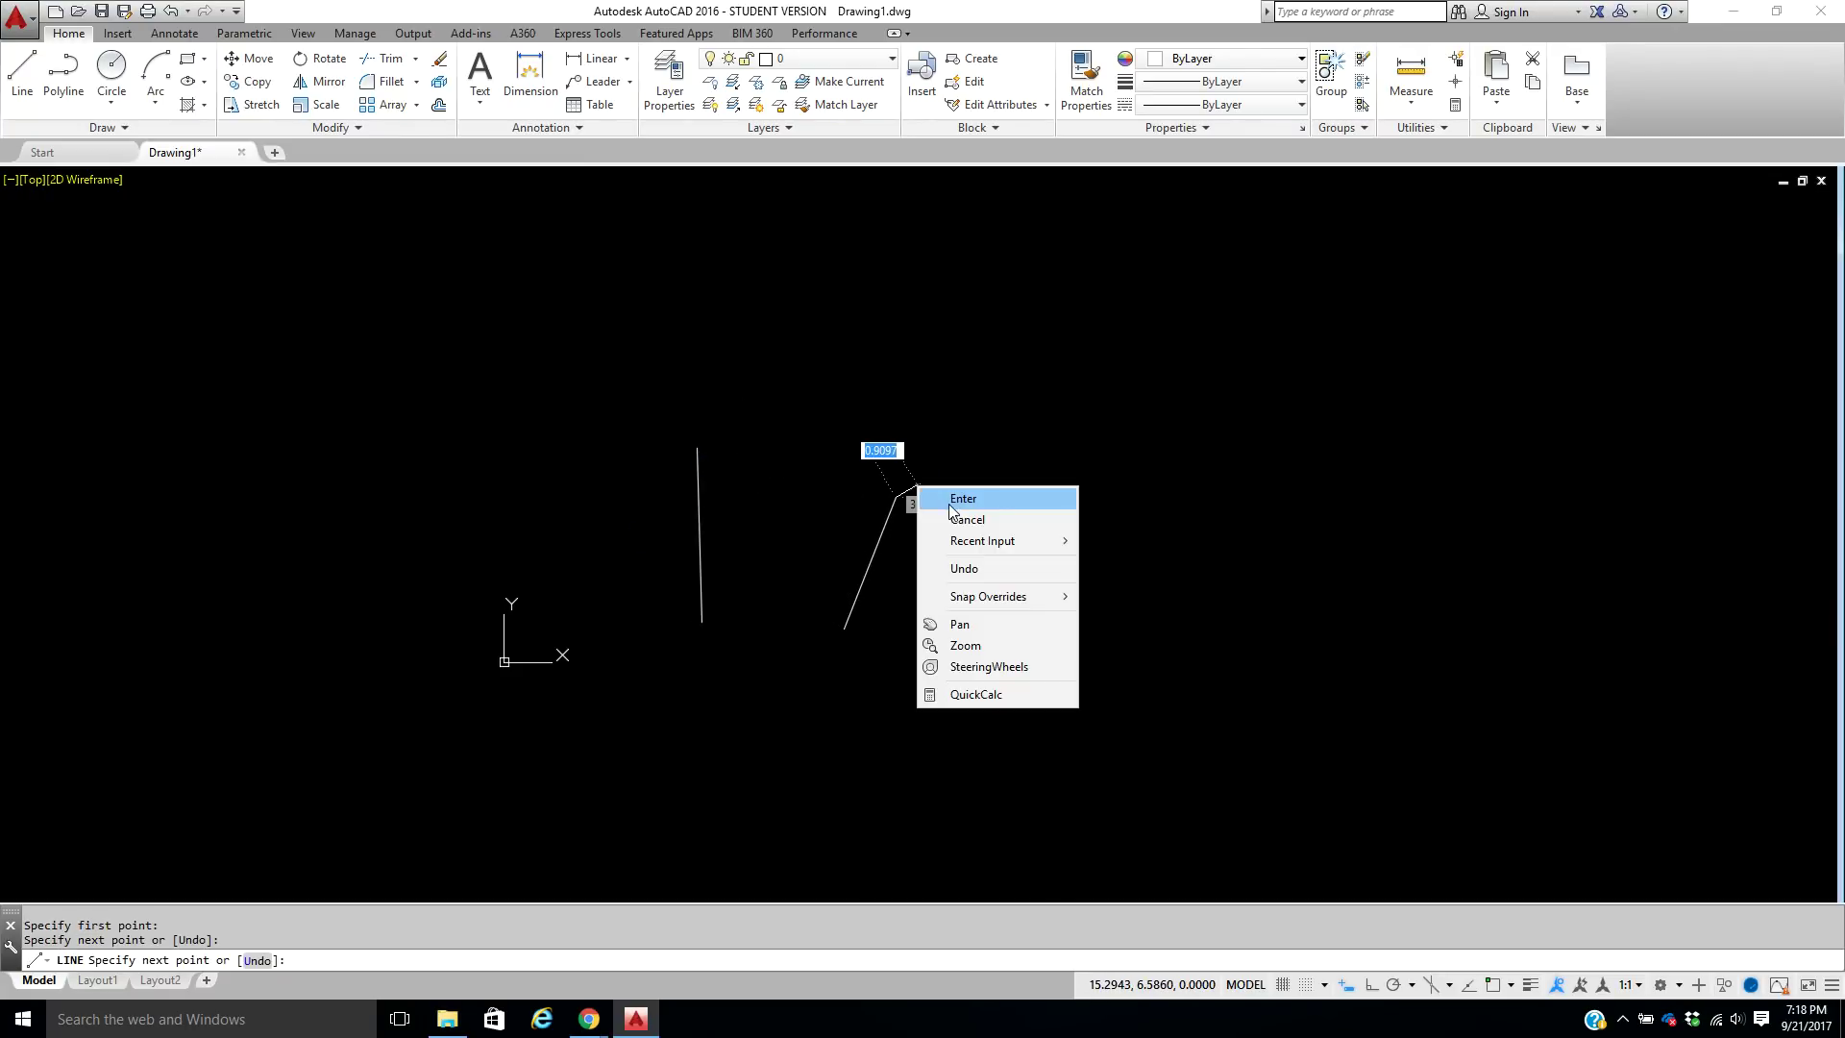
pyautogui.click(932, 500)
# Draw the third and fourth separate slanted lines to the right.
pyautogui.rightClick(1032, 497)
pyautogui.click(1075, 509)
pyautogui.click(1186, 637)
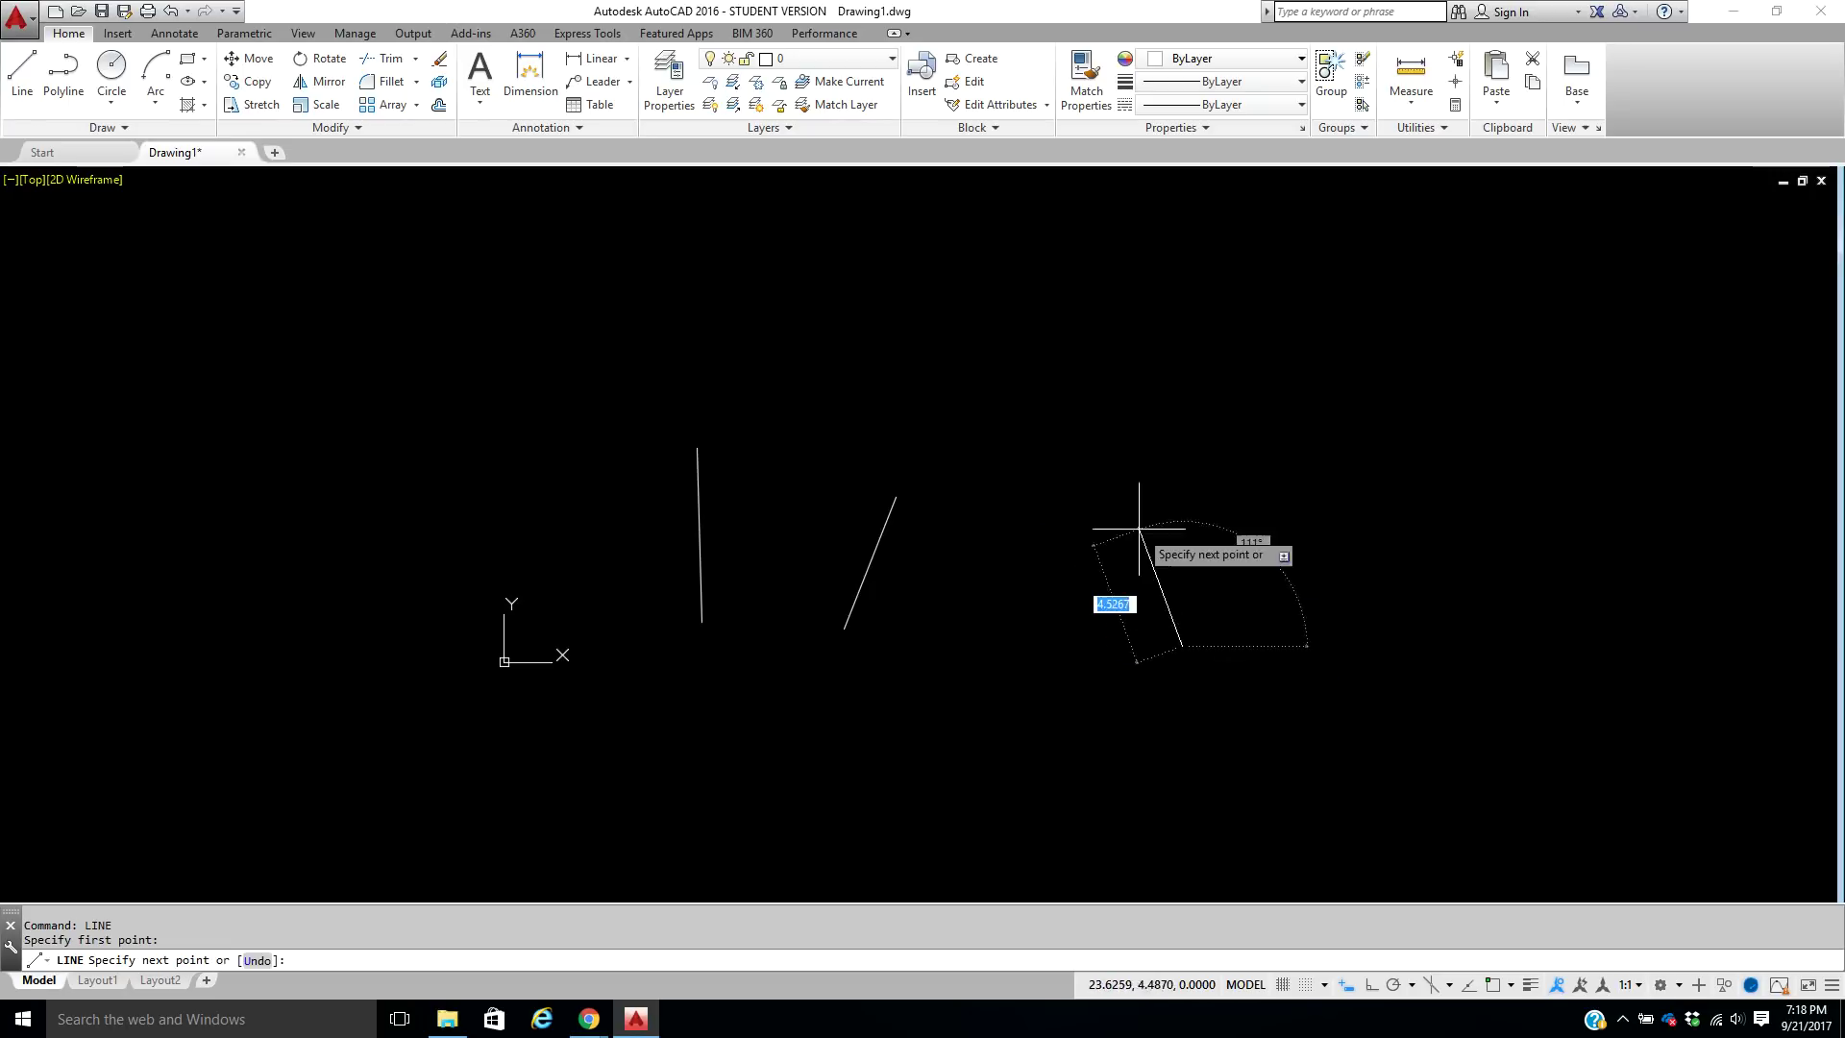
pyautogui.rightClick(1116, 471)
pyautogui.click(1153, 482)
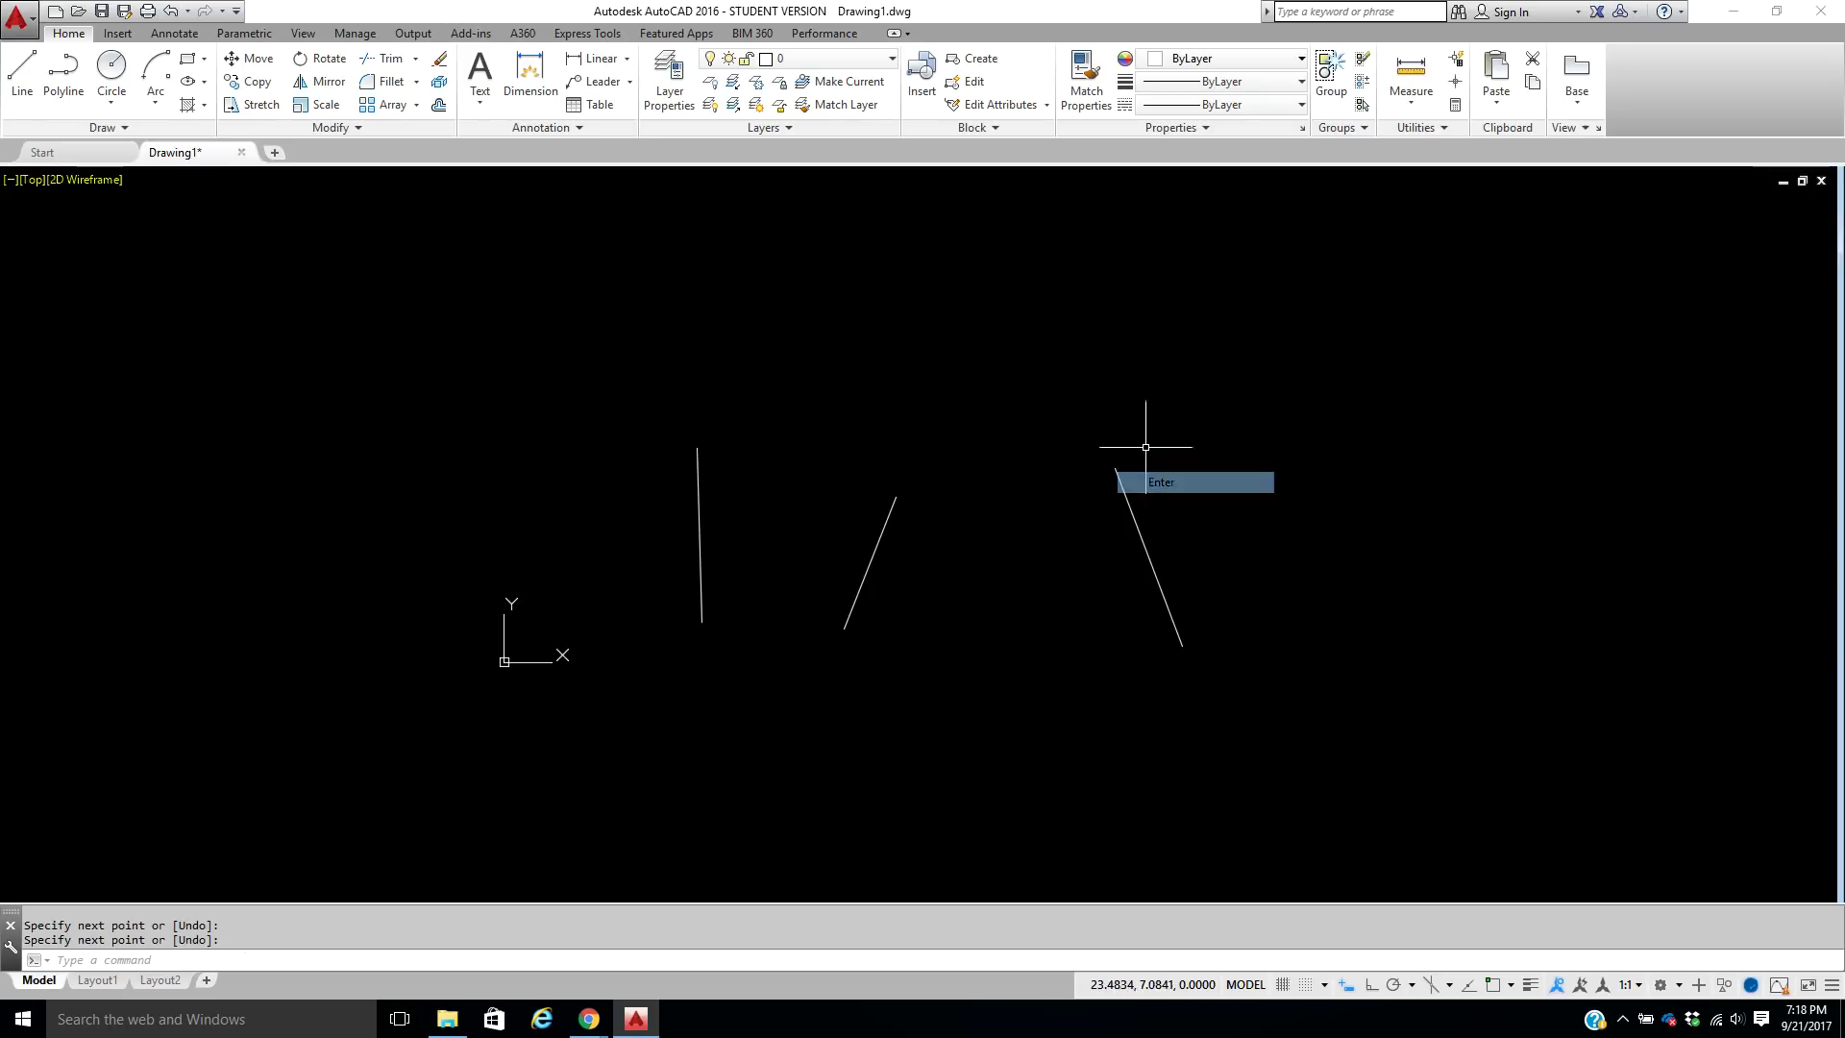
pyautogui.rightClick(1190, 321)
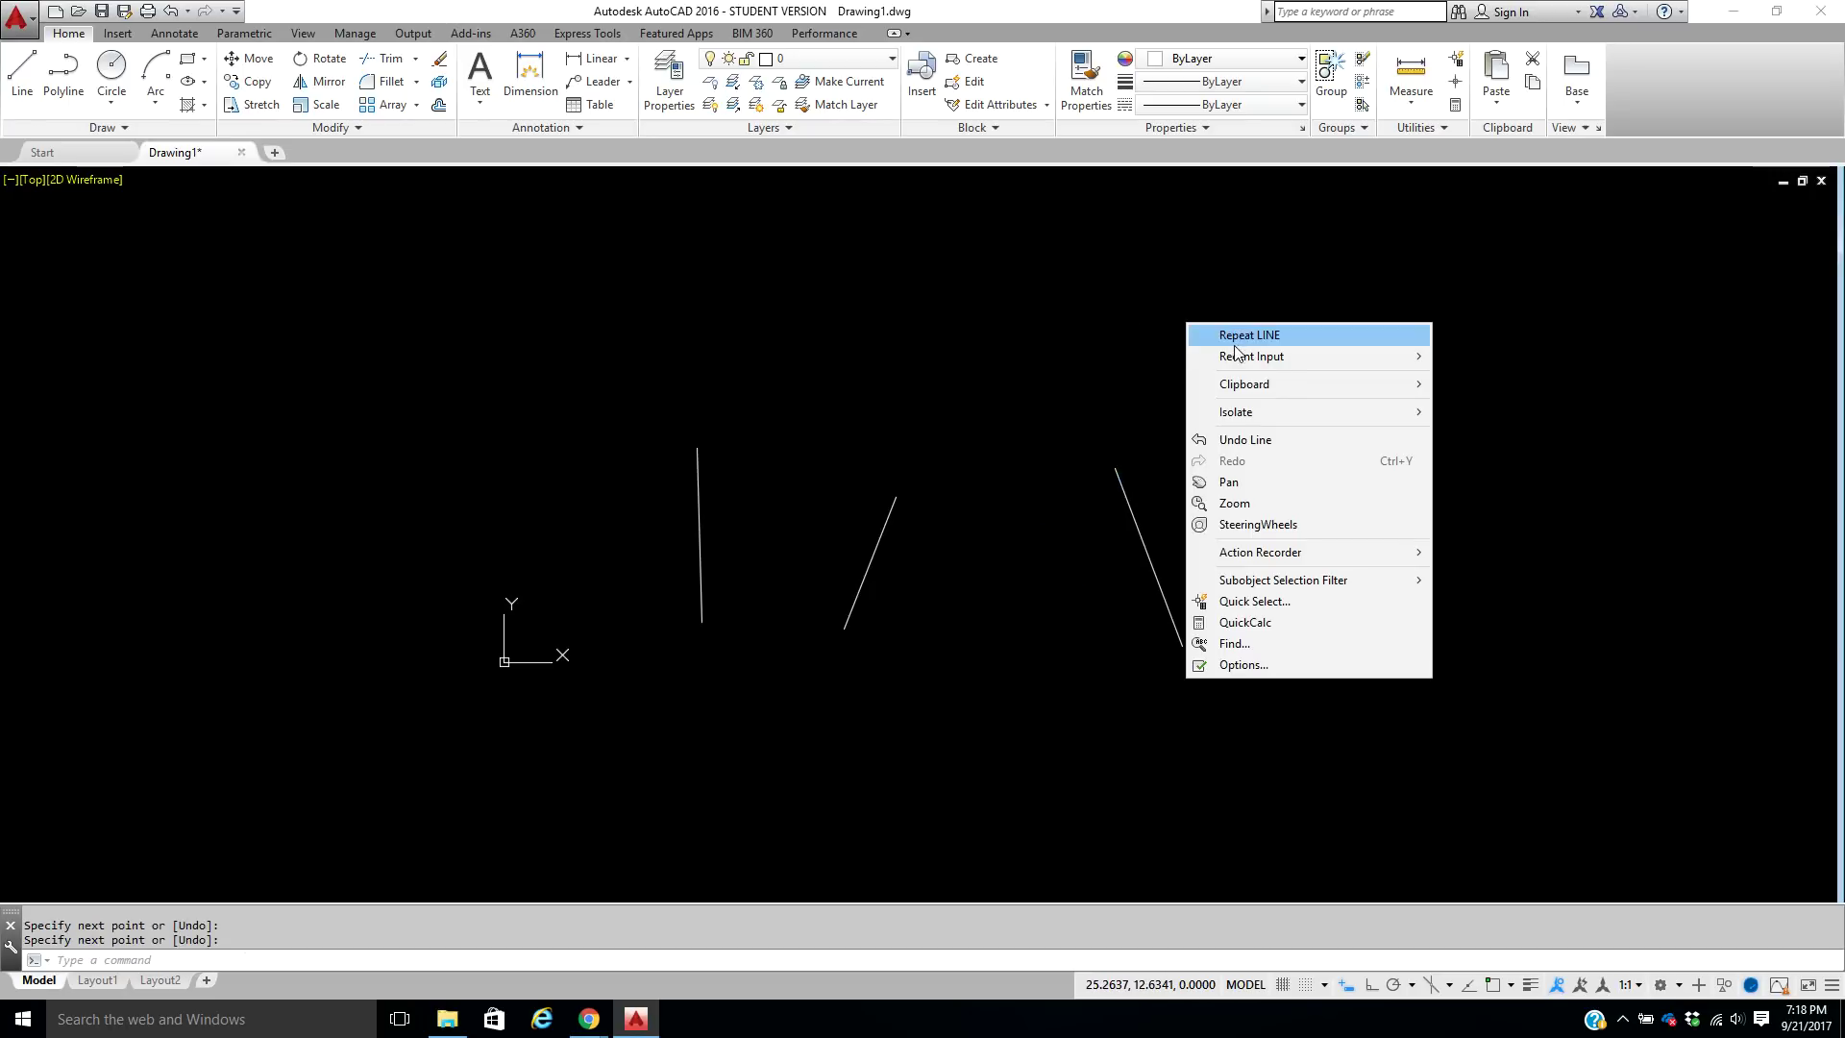
pyautogui.click(1336, 333)
pyautogui.click(1378, 565)
pyautogui.click(1309, 412)
pyautogui.rightClick(1302, 405)
pyautogui.click(1340, 423)
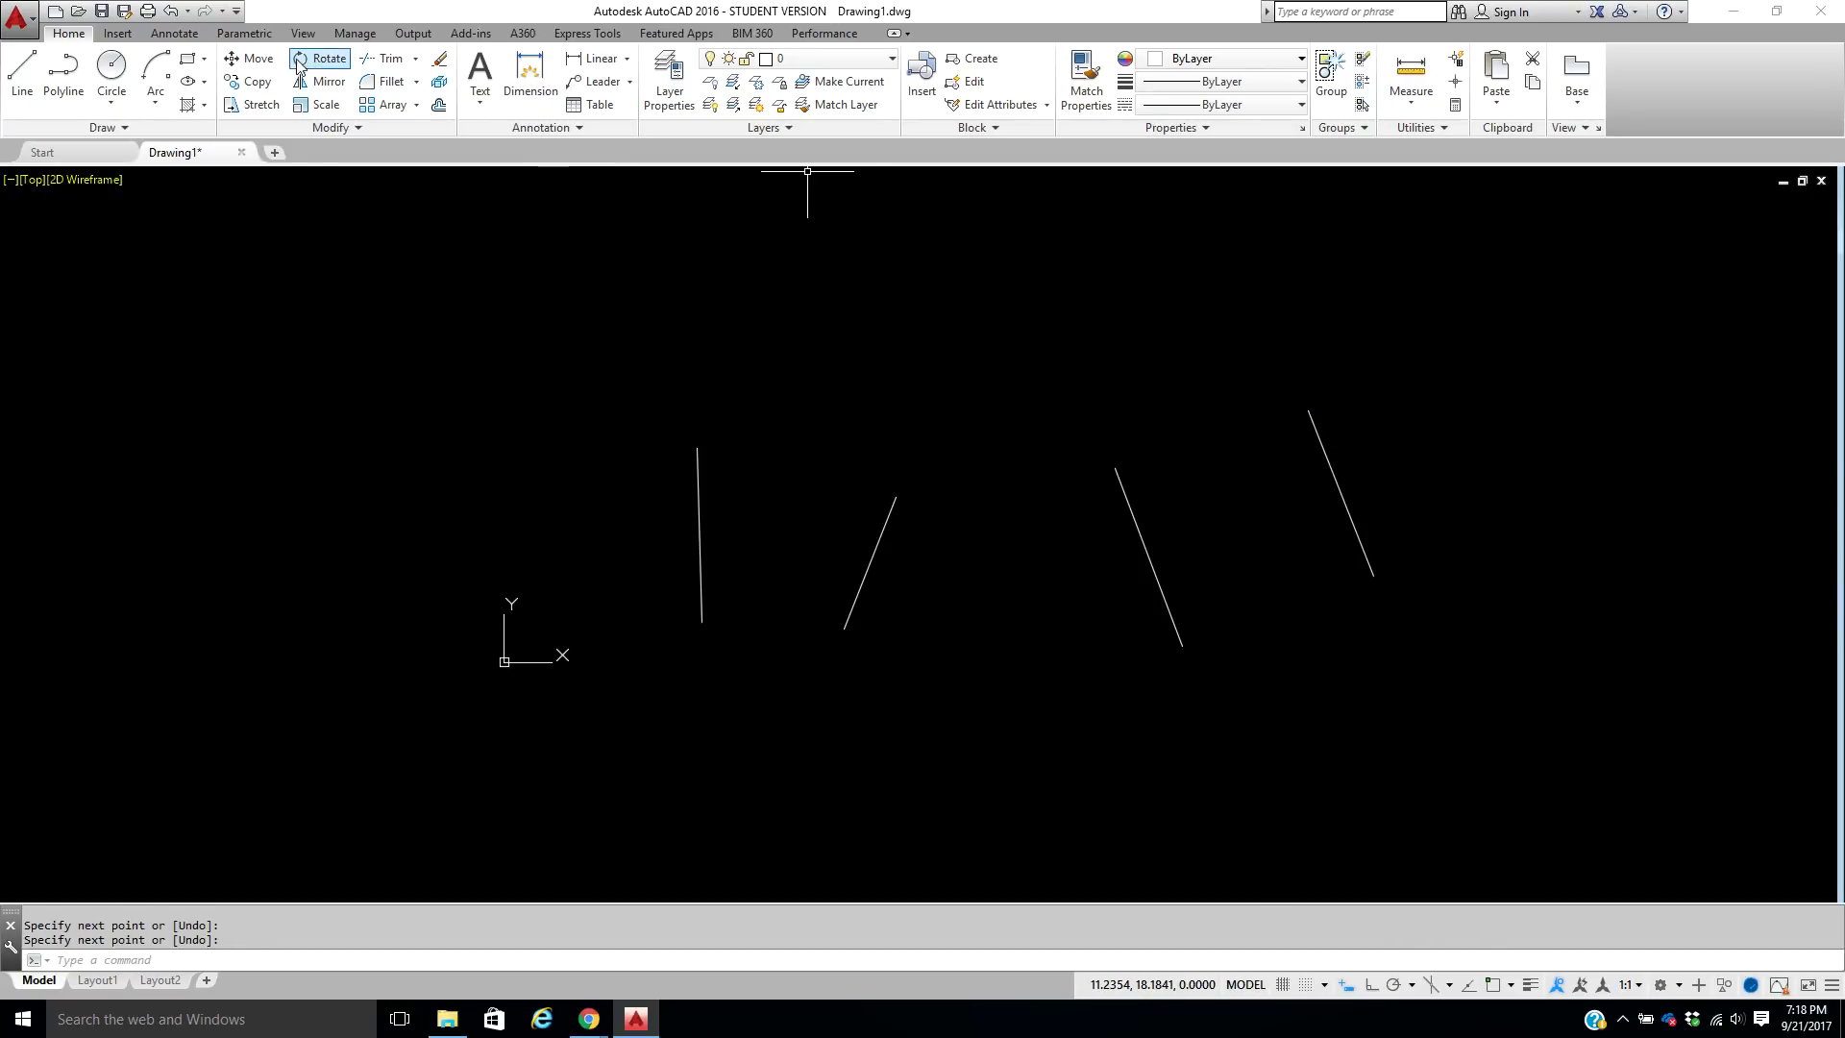
# Place a Center-Radius circle on the first line's top endpoint, with Osnap on.
pyautogui.click(121, 83)
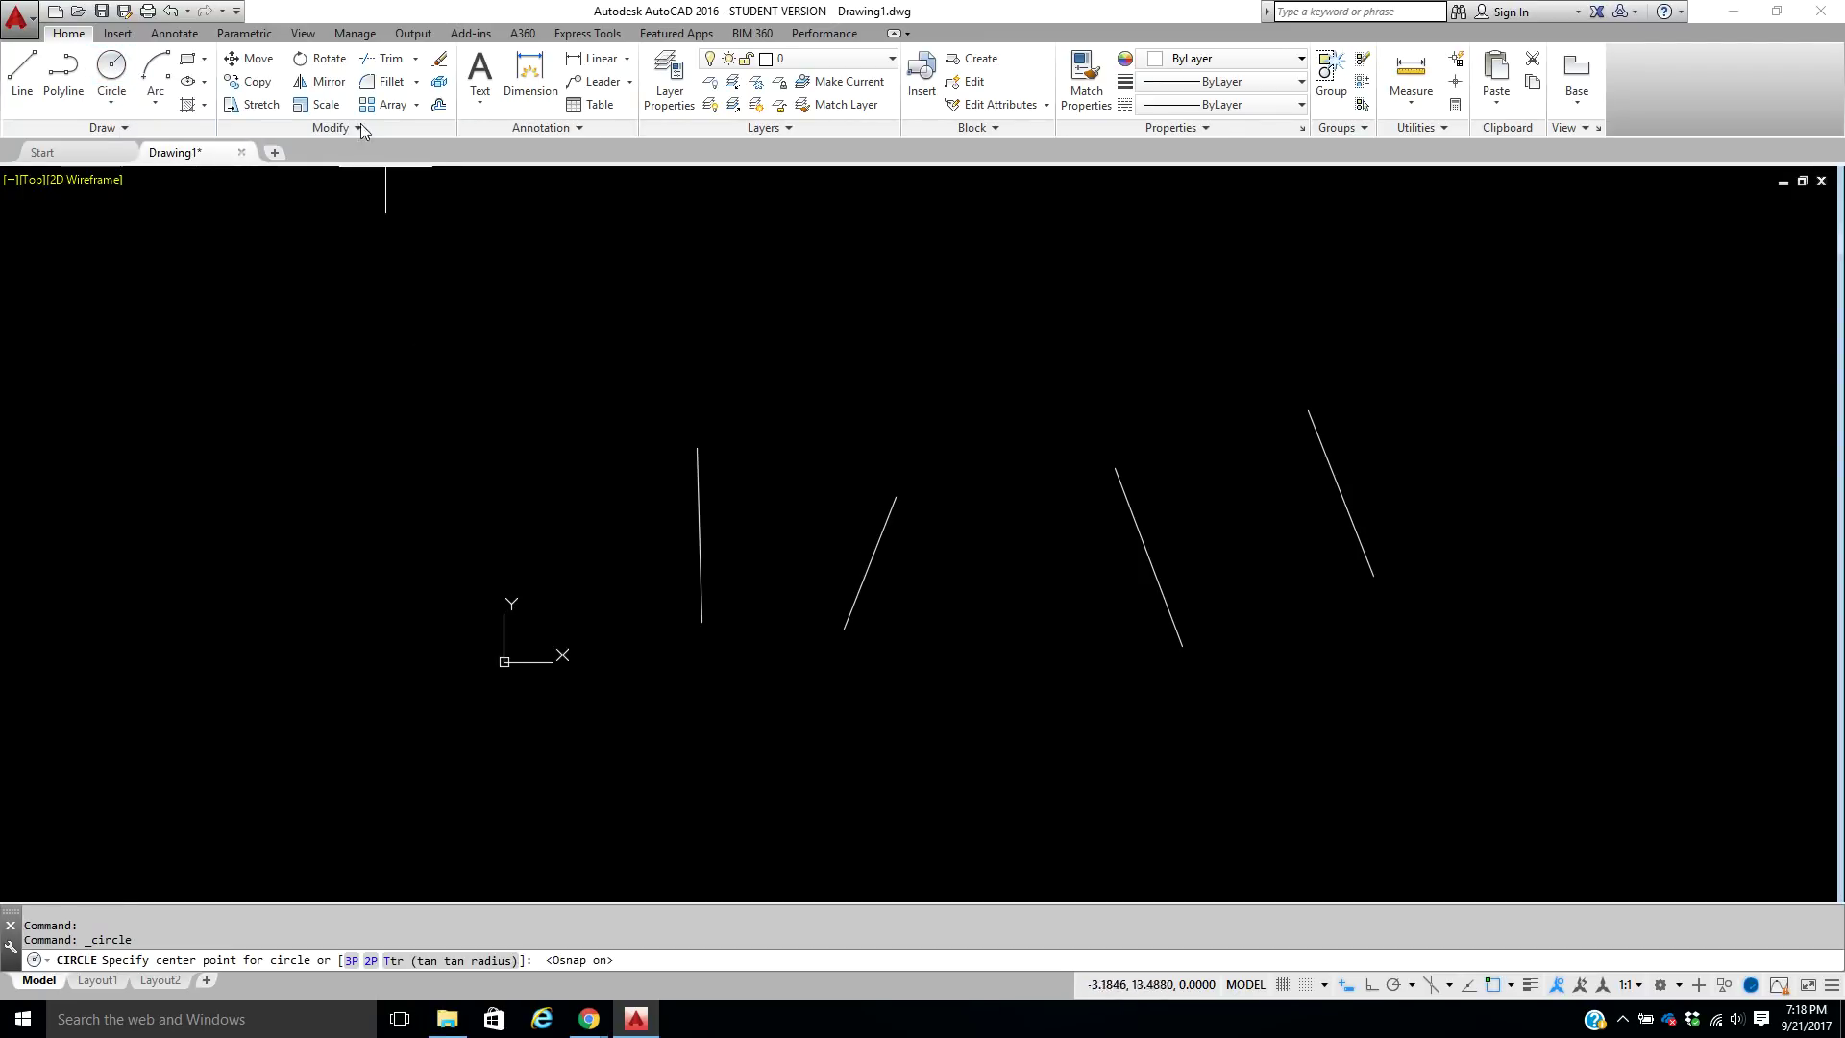
pyautogui.press('F3')
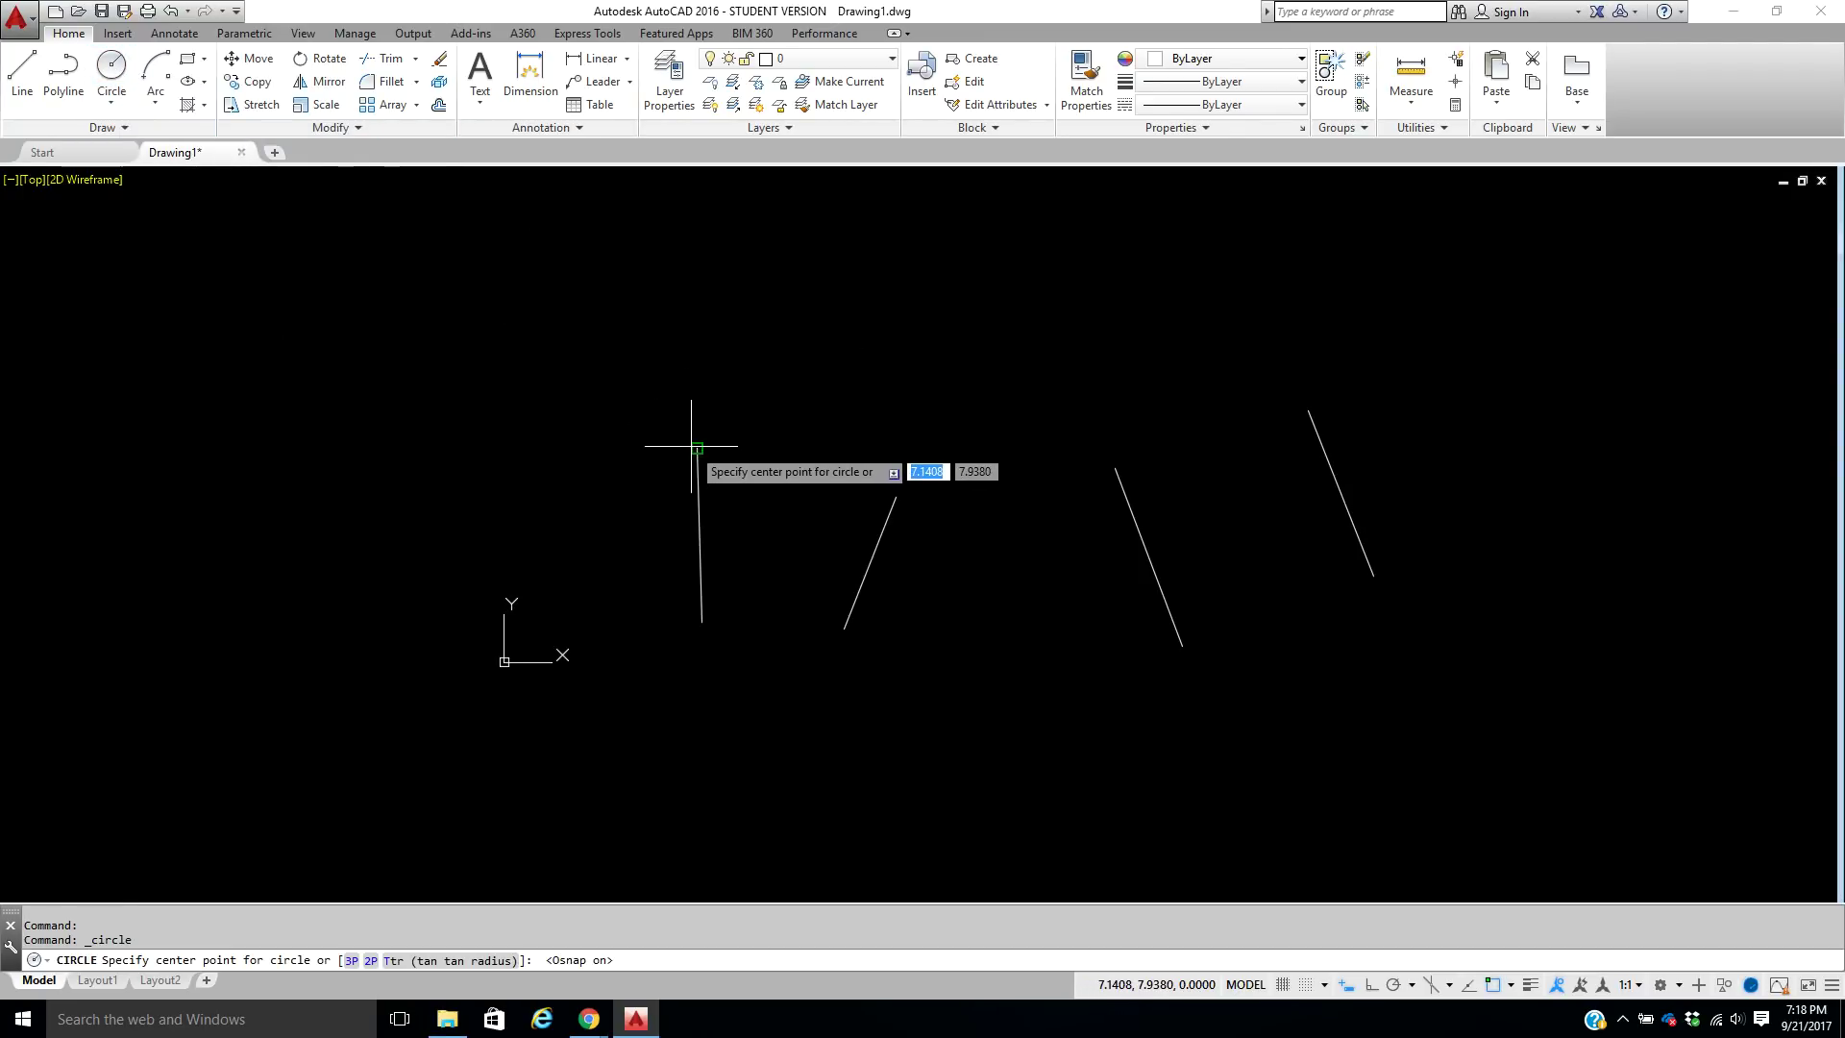
pyautogui.click(698, 447)
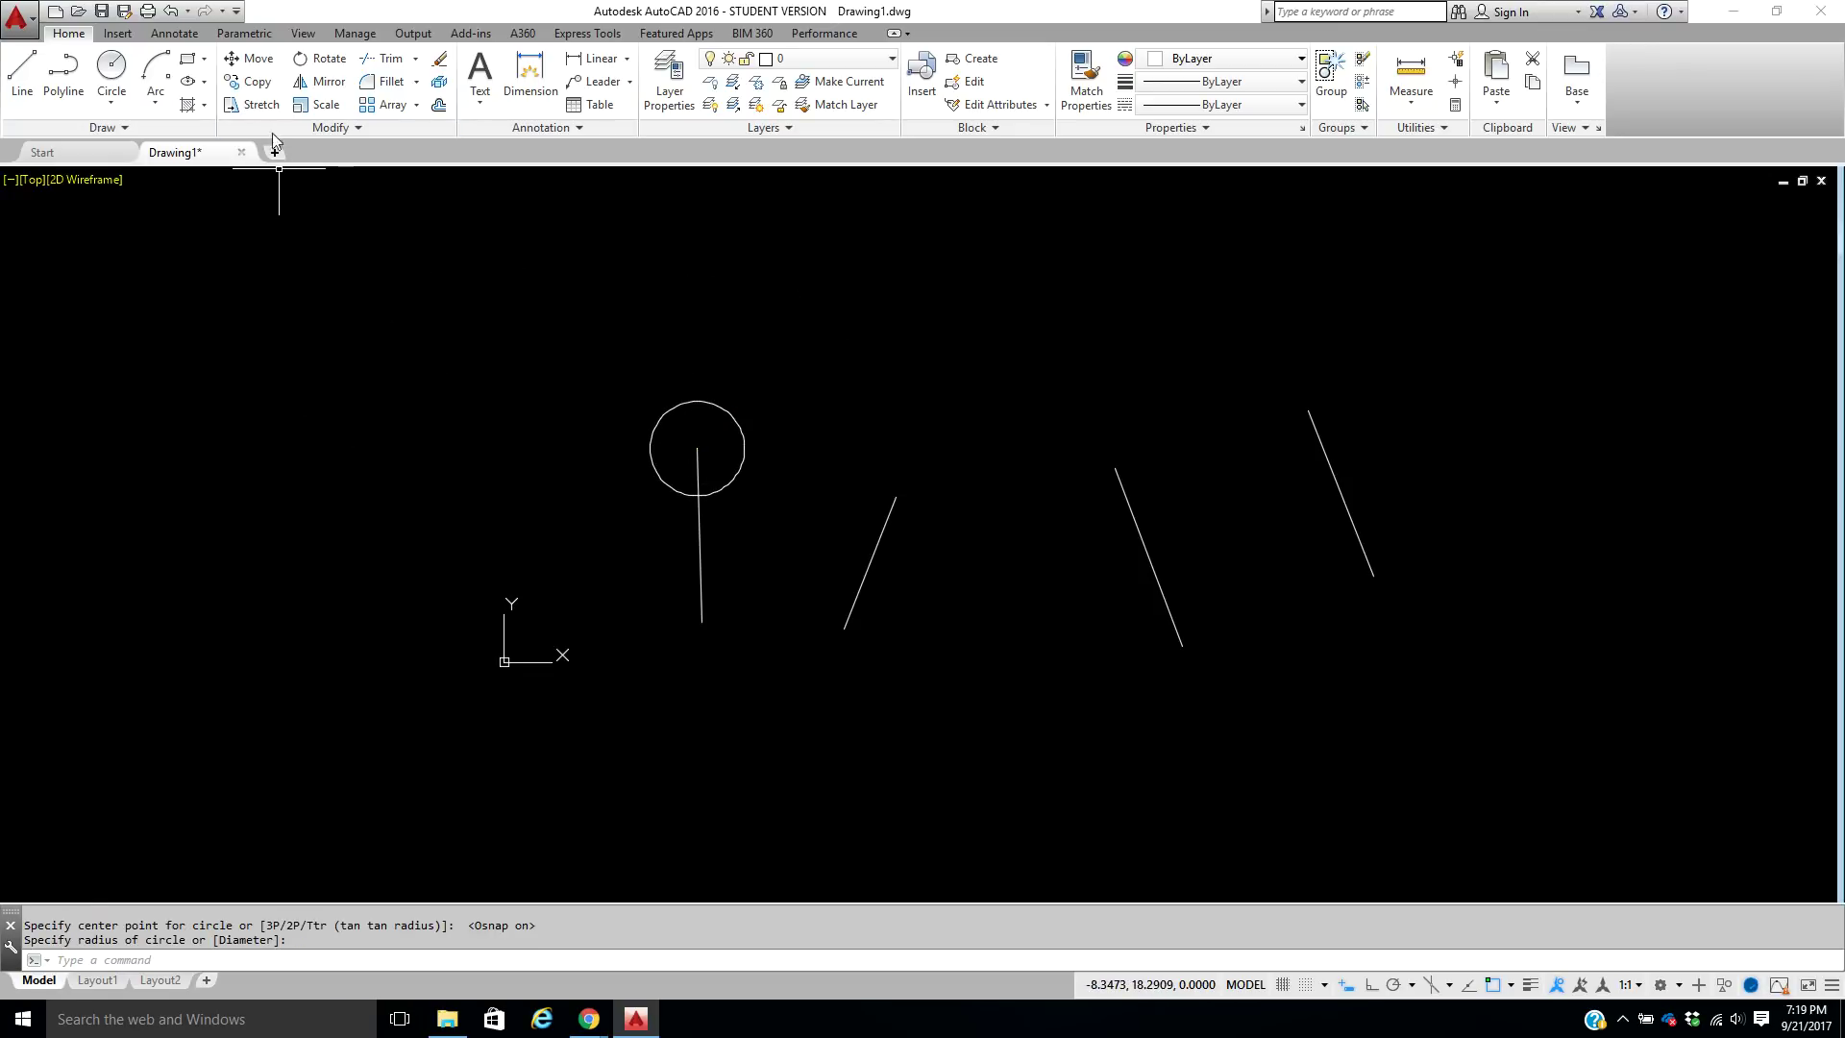
pyautogui.click(258, 61)
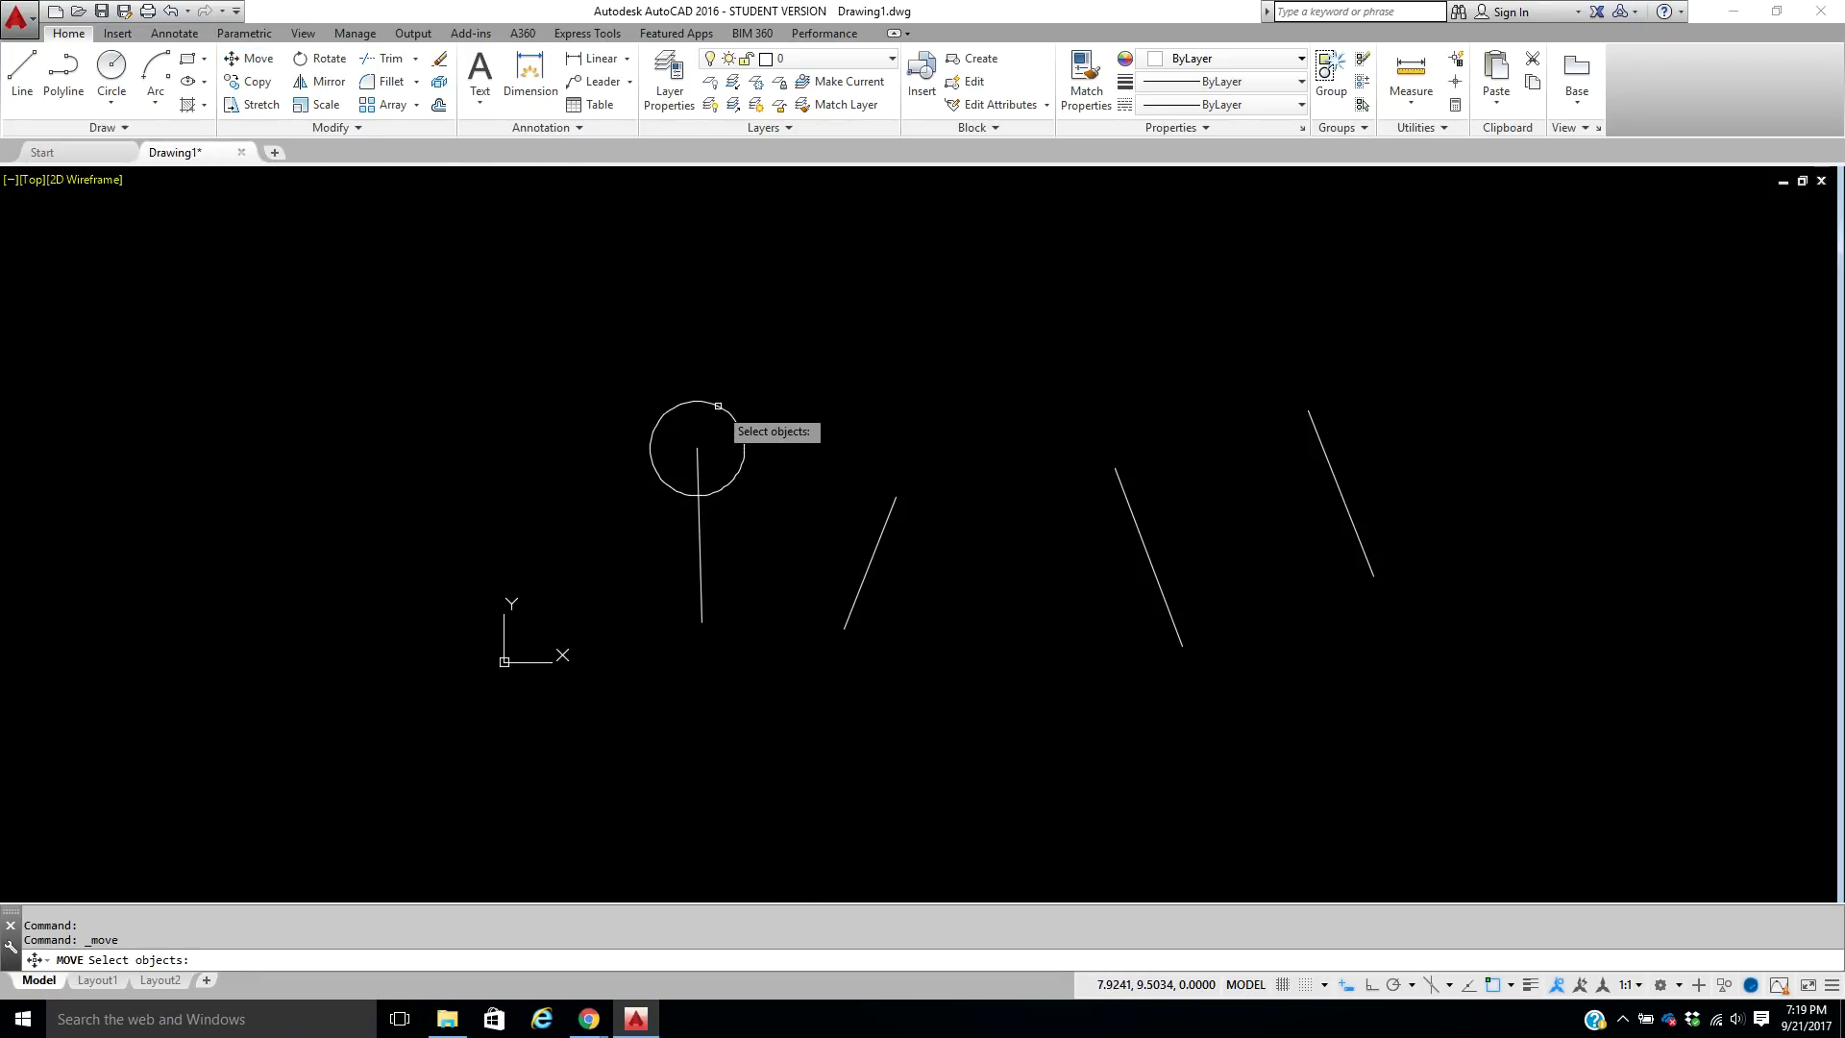
# Try selecting the circle for Move several times, cancelling each attempt.
pyautogui.press('Escape')
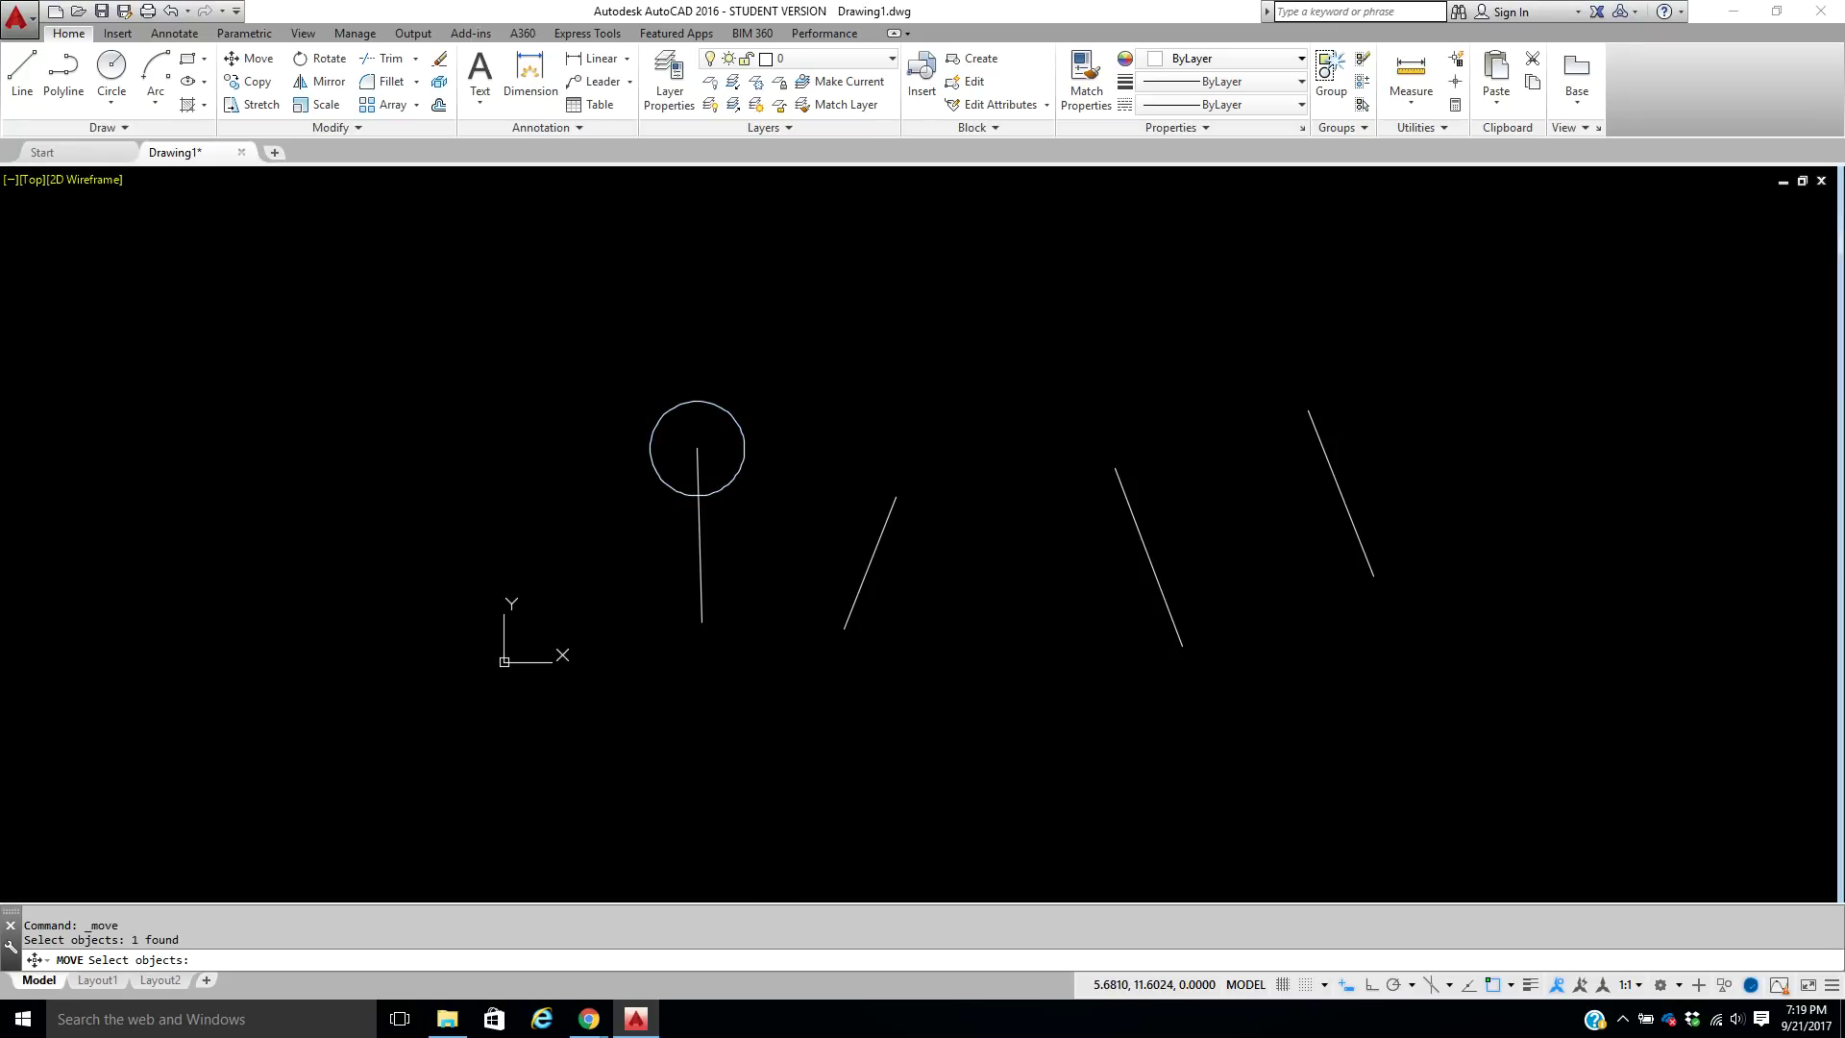
pyautogui.rightClick(618, 297)
pyautogui.click(673, 306)
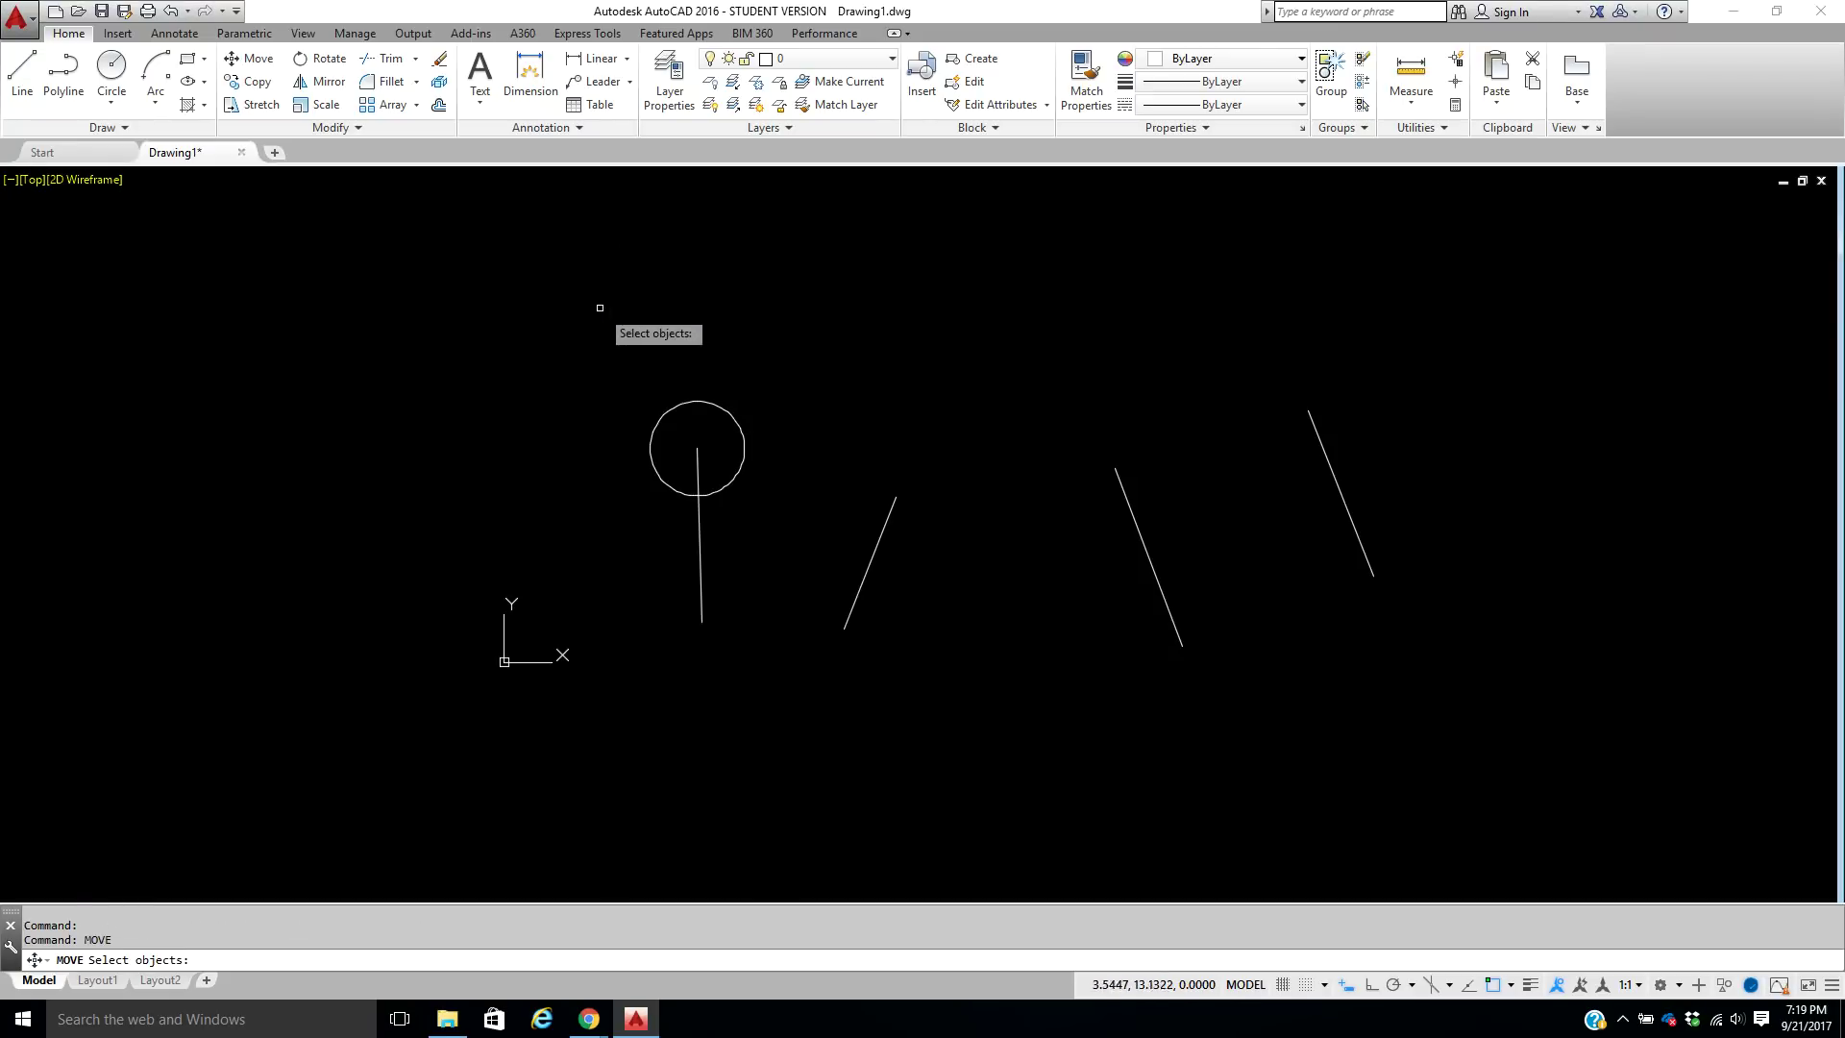
pyautogui.click(596, 310)
pyautogui.click(801, 499)
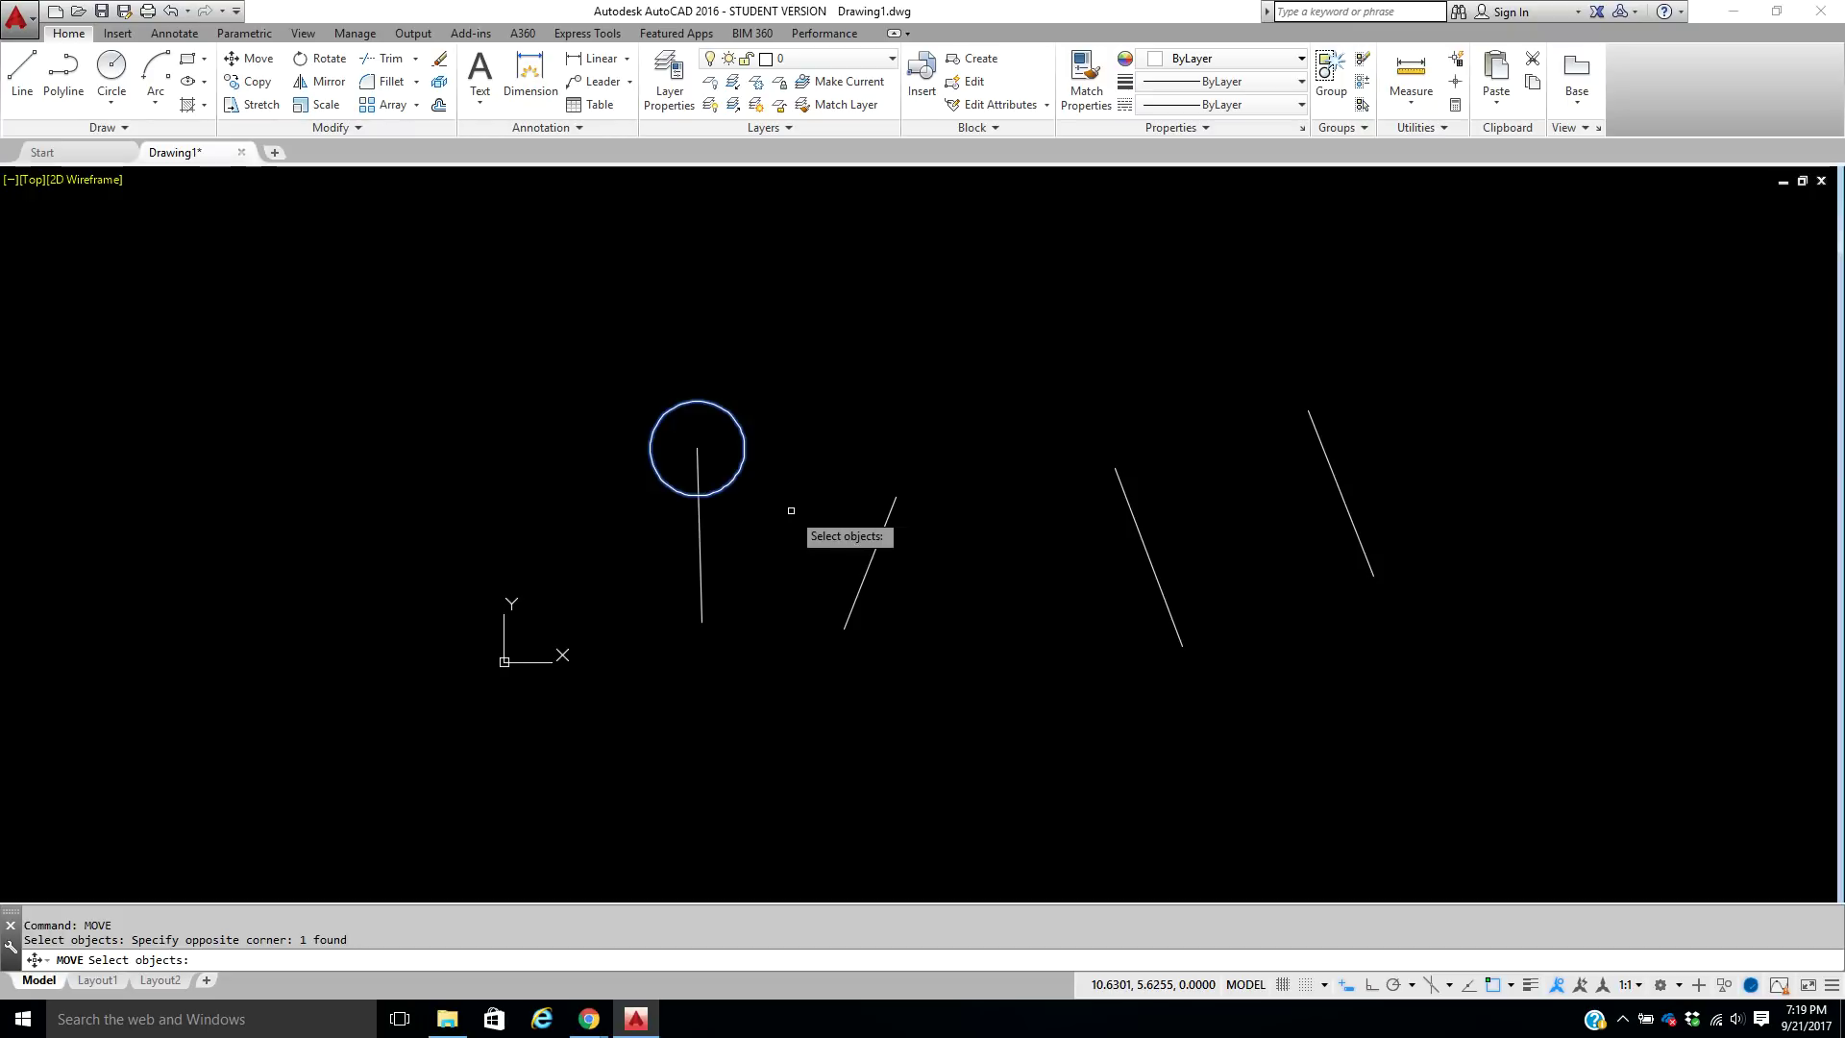
pyautogui.press('Escape')
pyautogui.rightClick(756, 313)
pyautogui.click(773, 323)
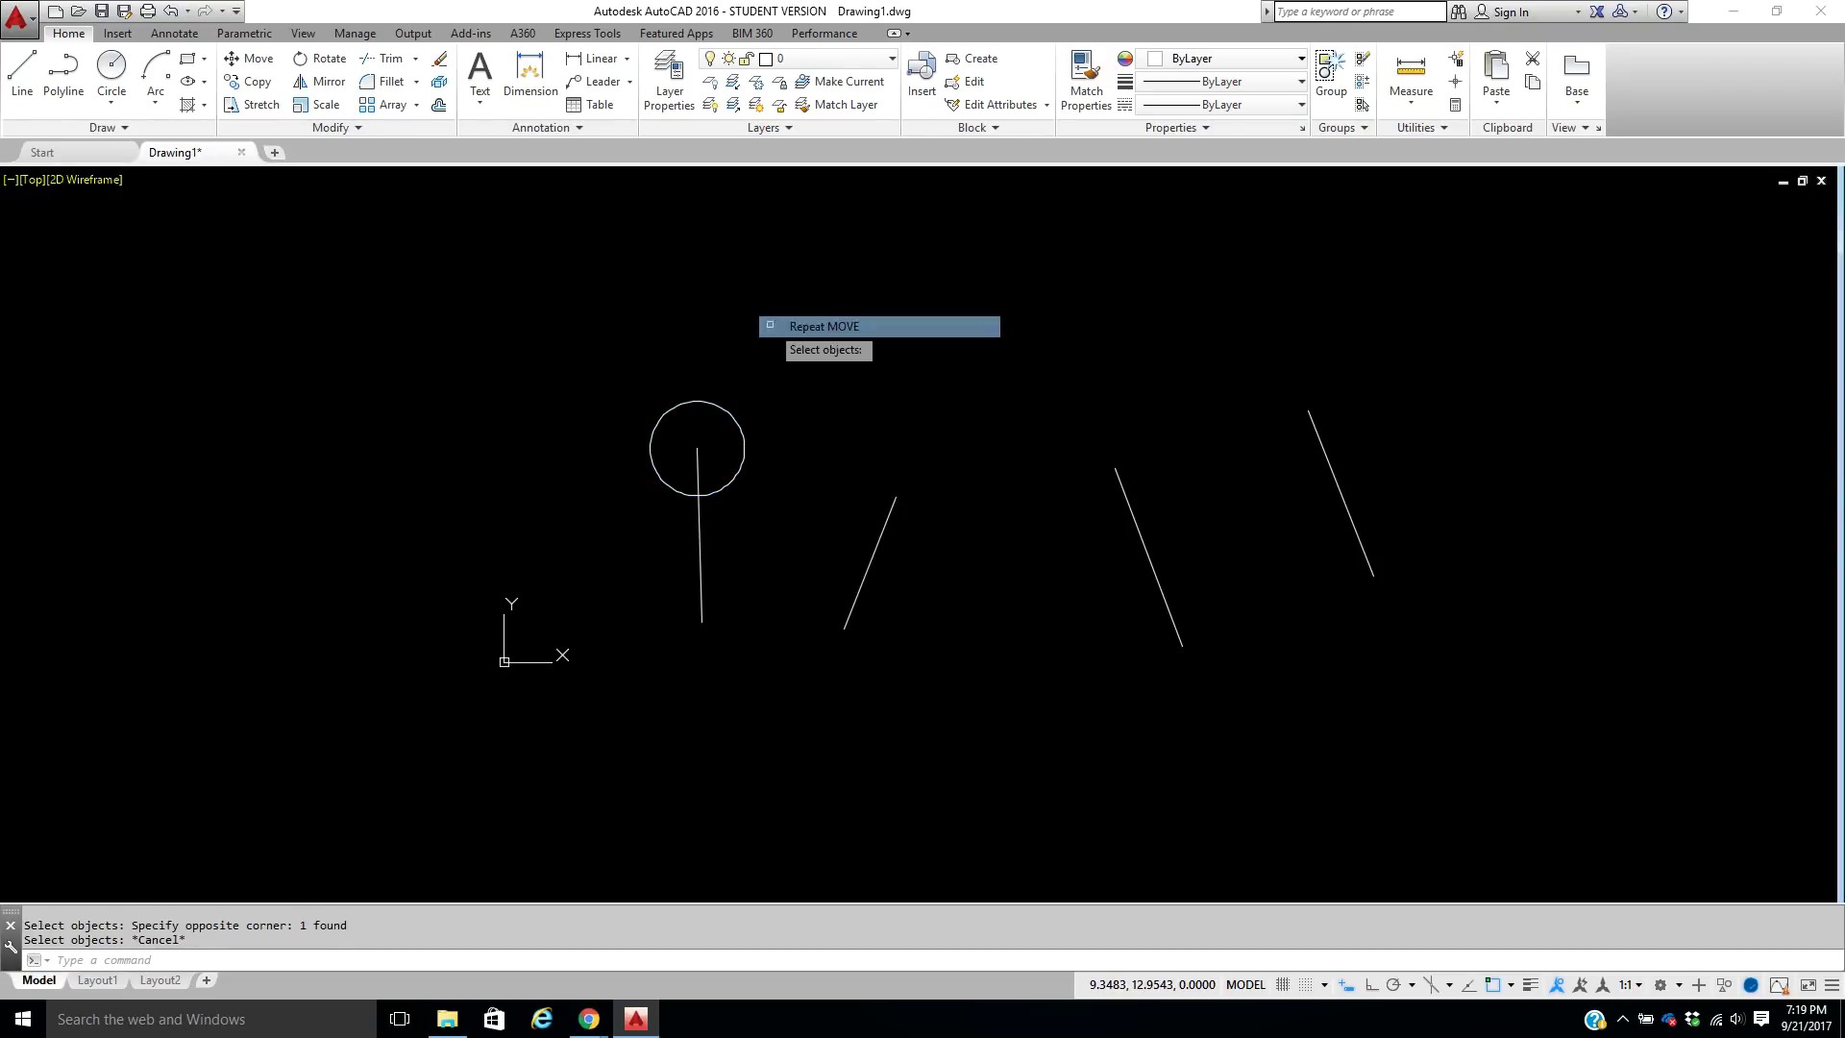
pyautogui.click(807, 310)
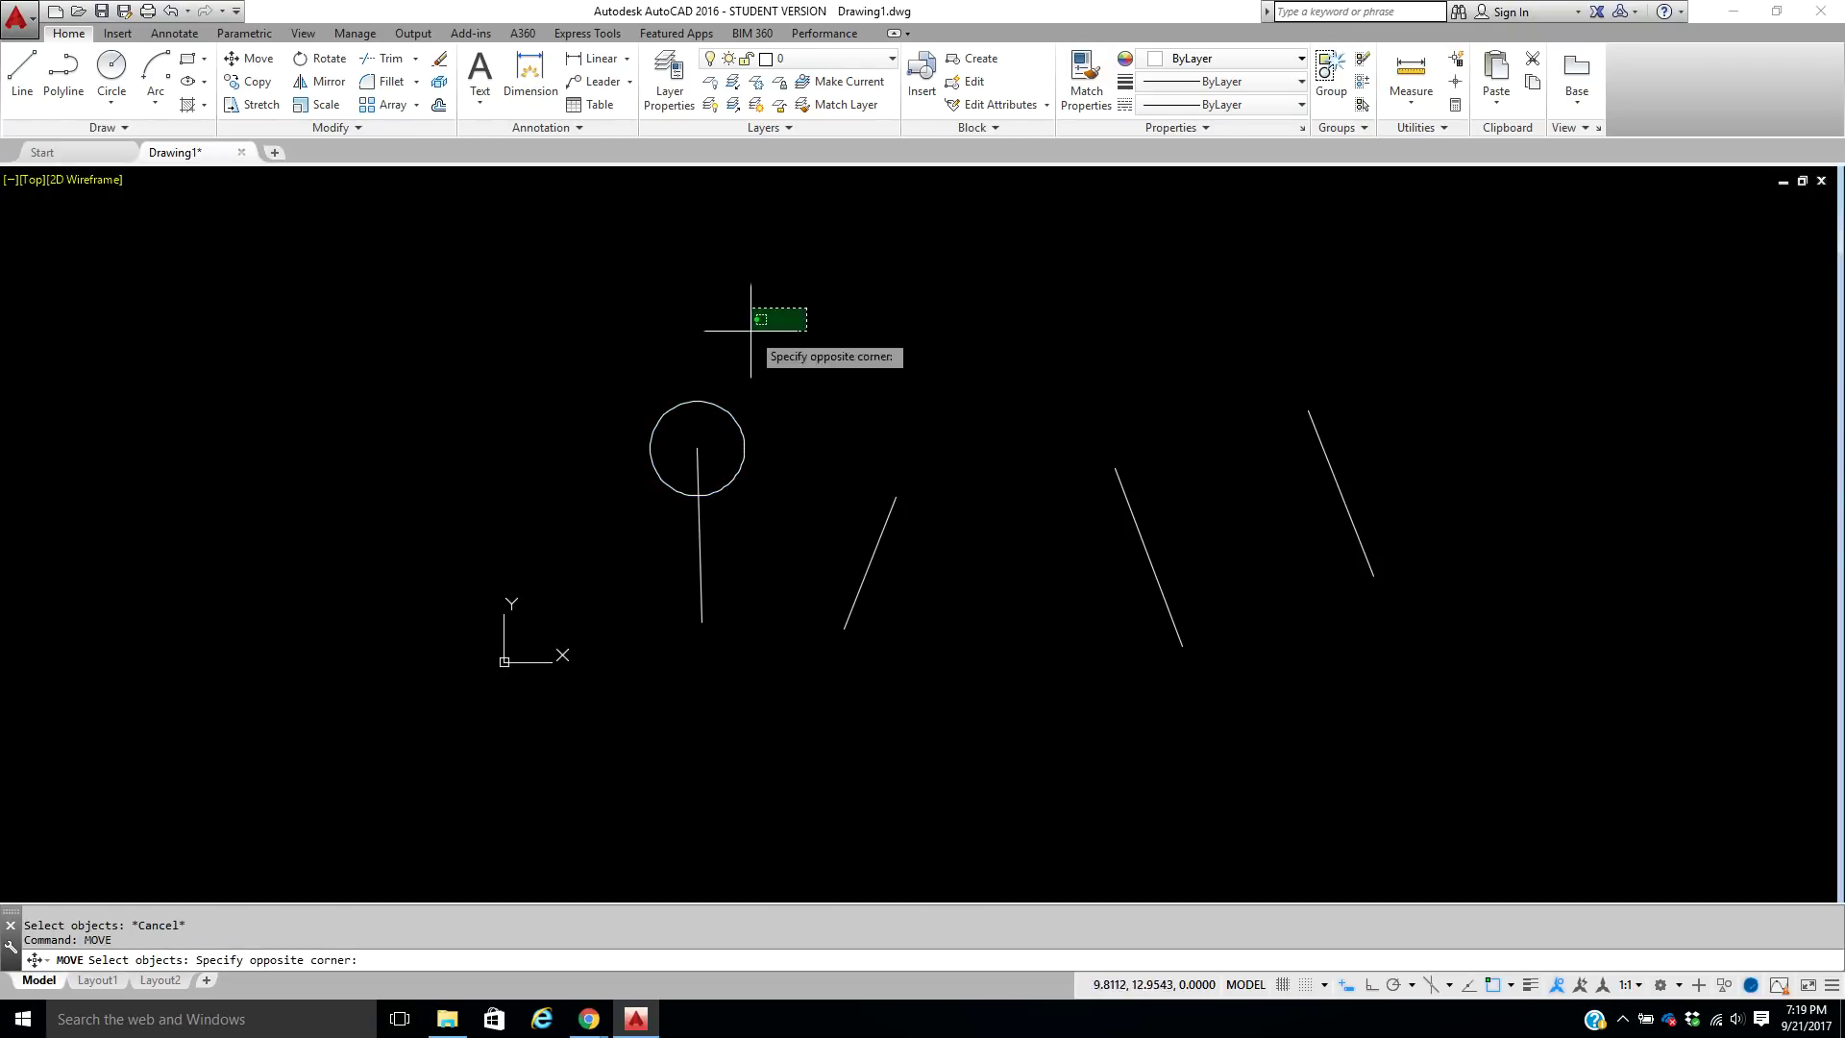
pyautogui.click(623, 508)
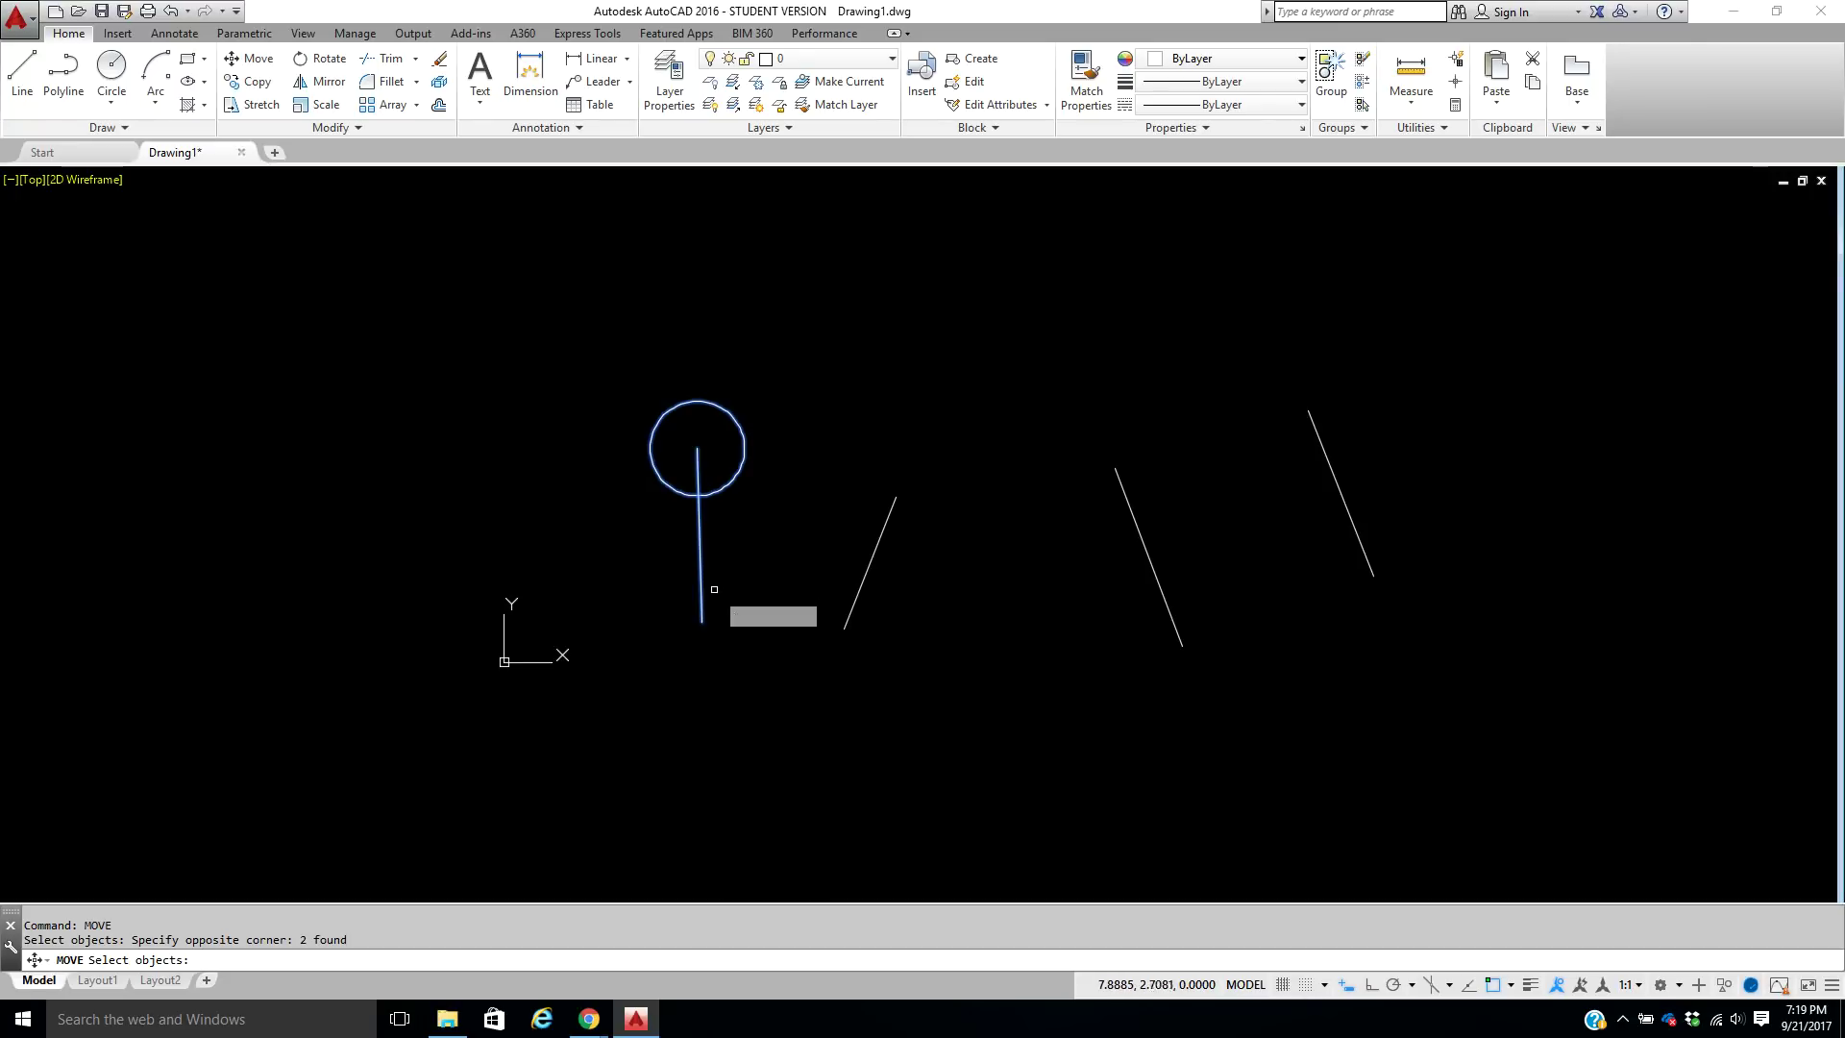
pyautogui.keyDown('shift'); pyautogui.click(701, 584); pyautogui.keyUp('shift')
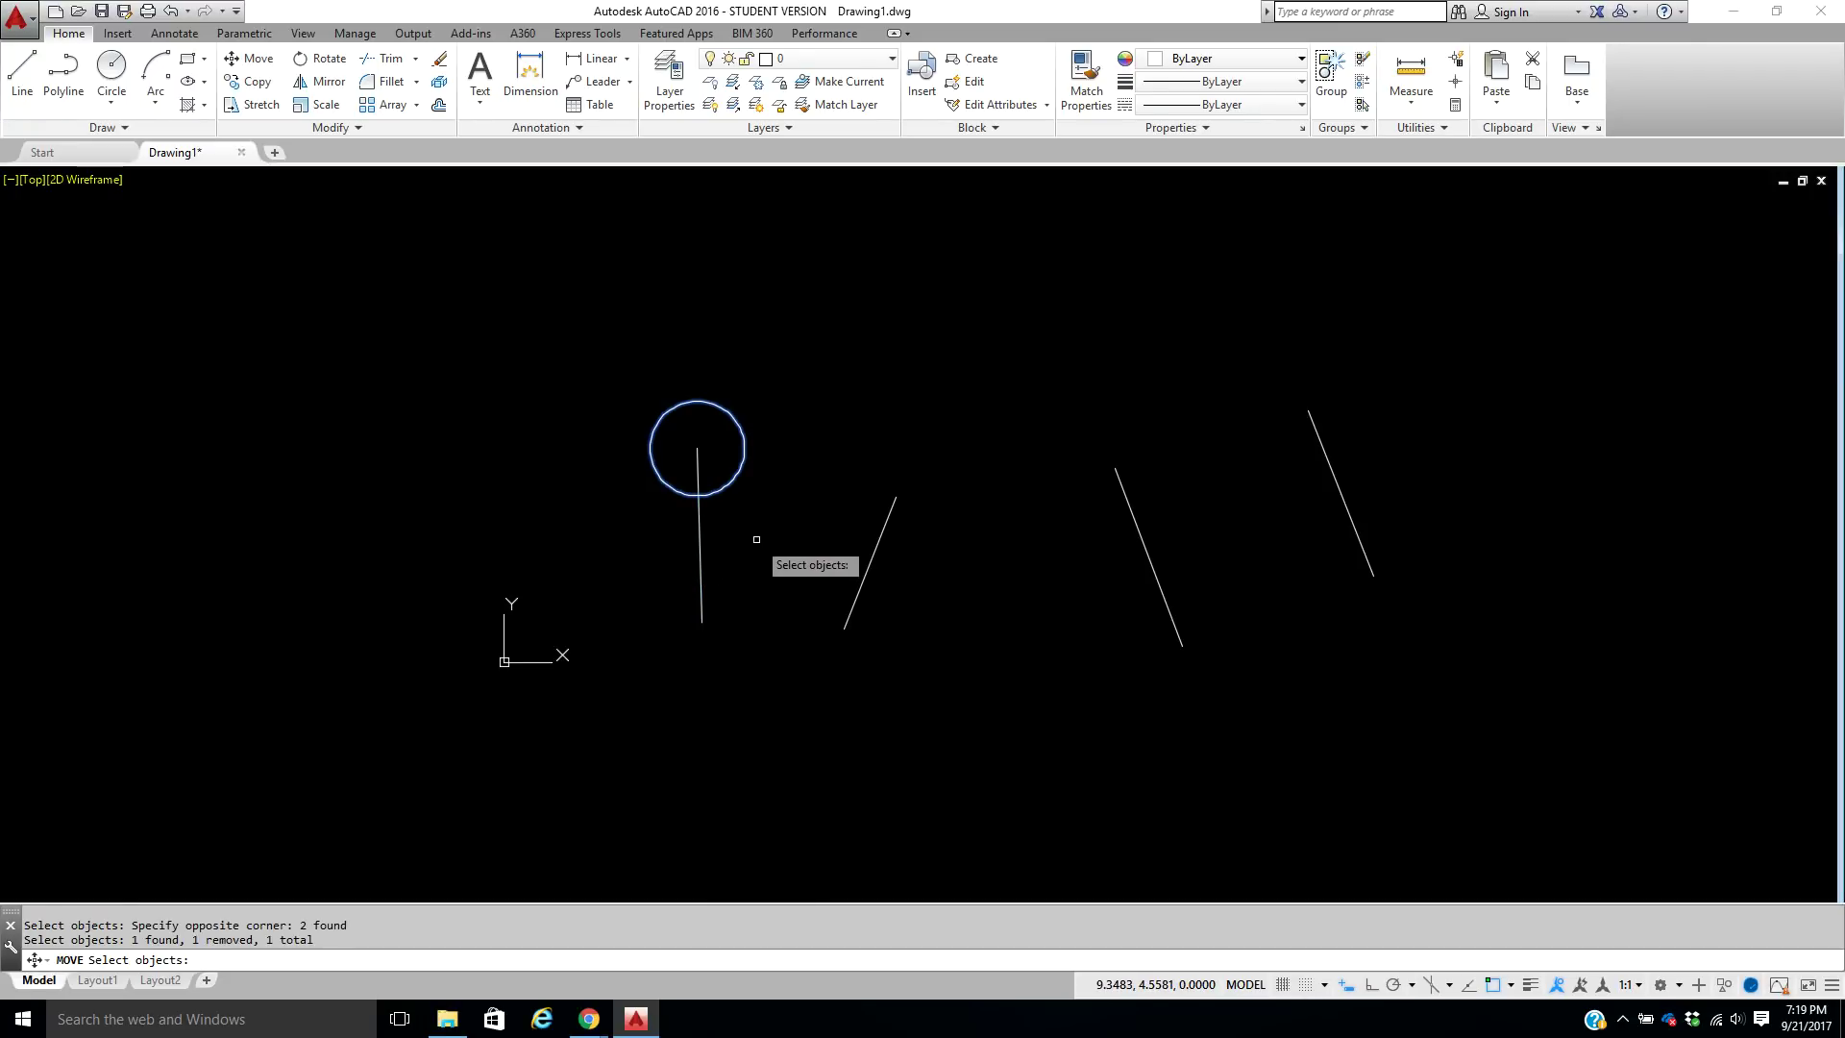
pyautogui.press('Escape')
pyautogui.press('Escape')
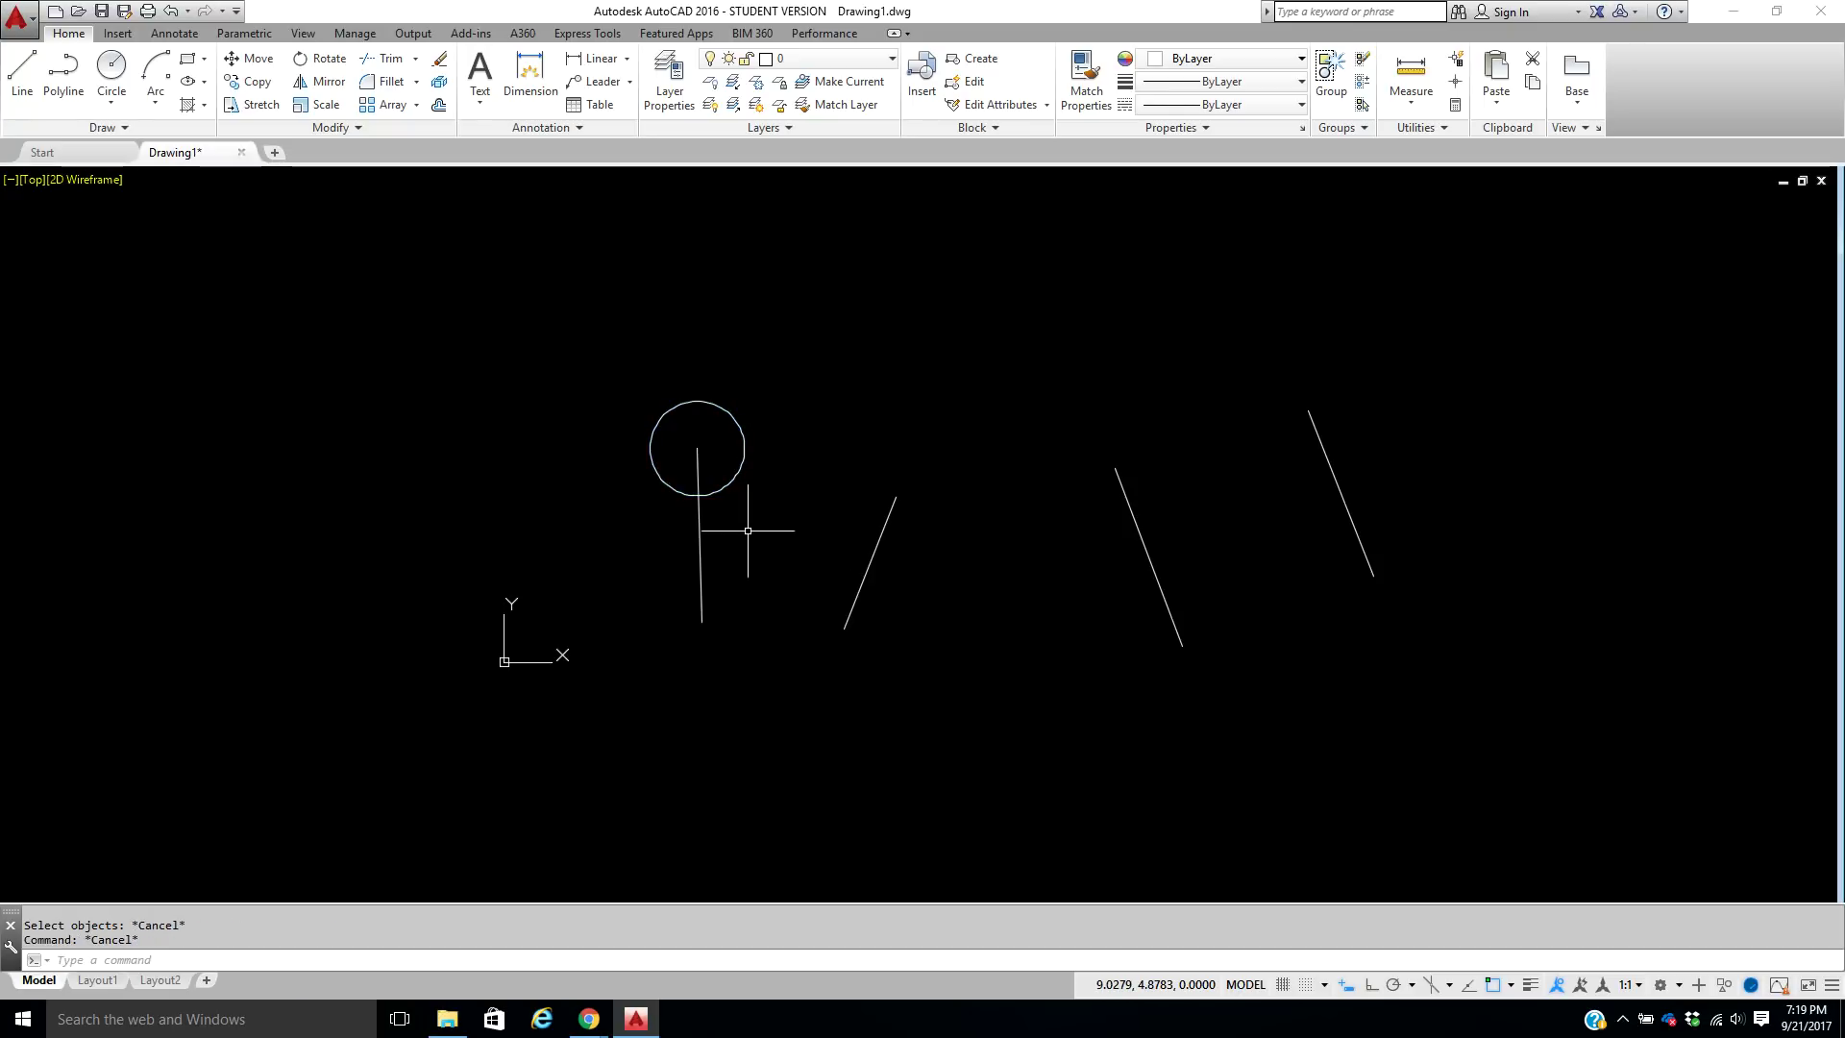
# Move only the circle, excluding the vertical line, onto the slanted line's top.
pyautogui.click(248, 59)
pyautogui.click(777, 368)
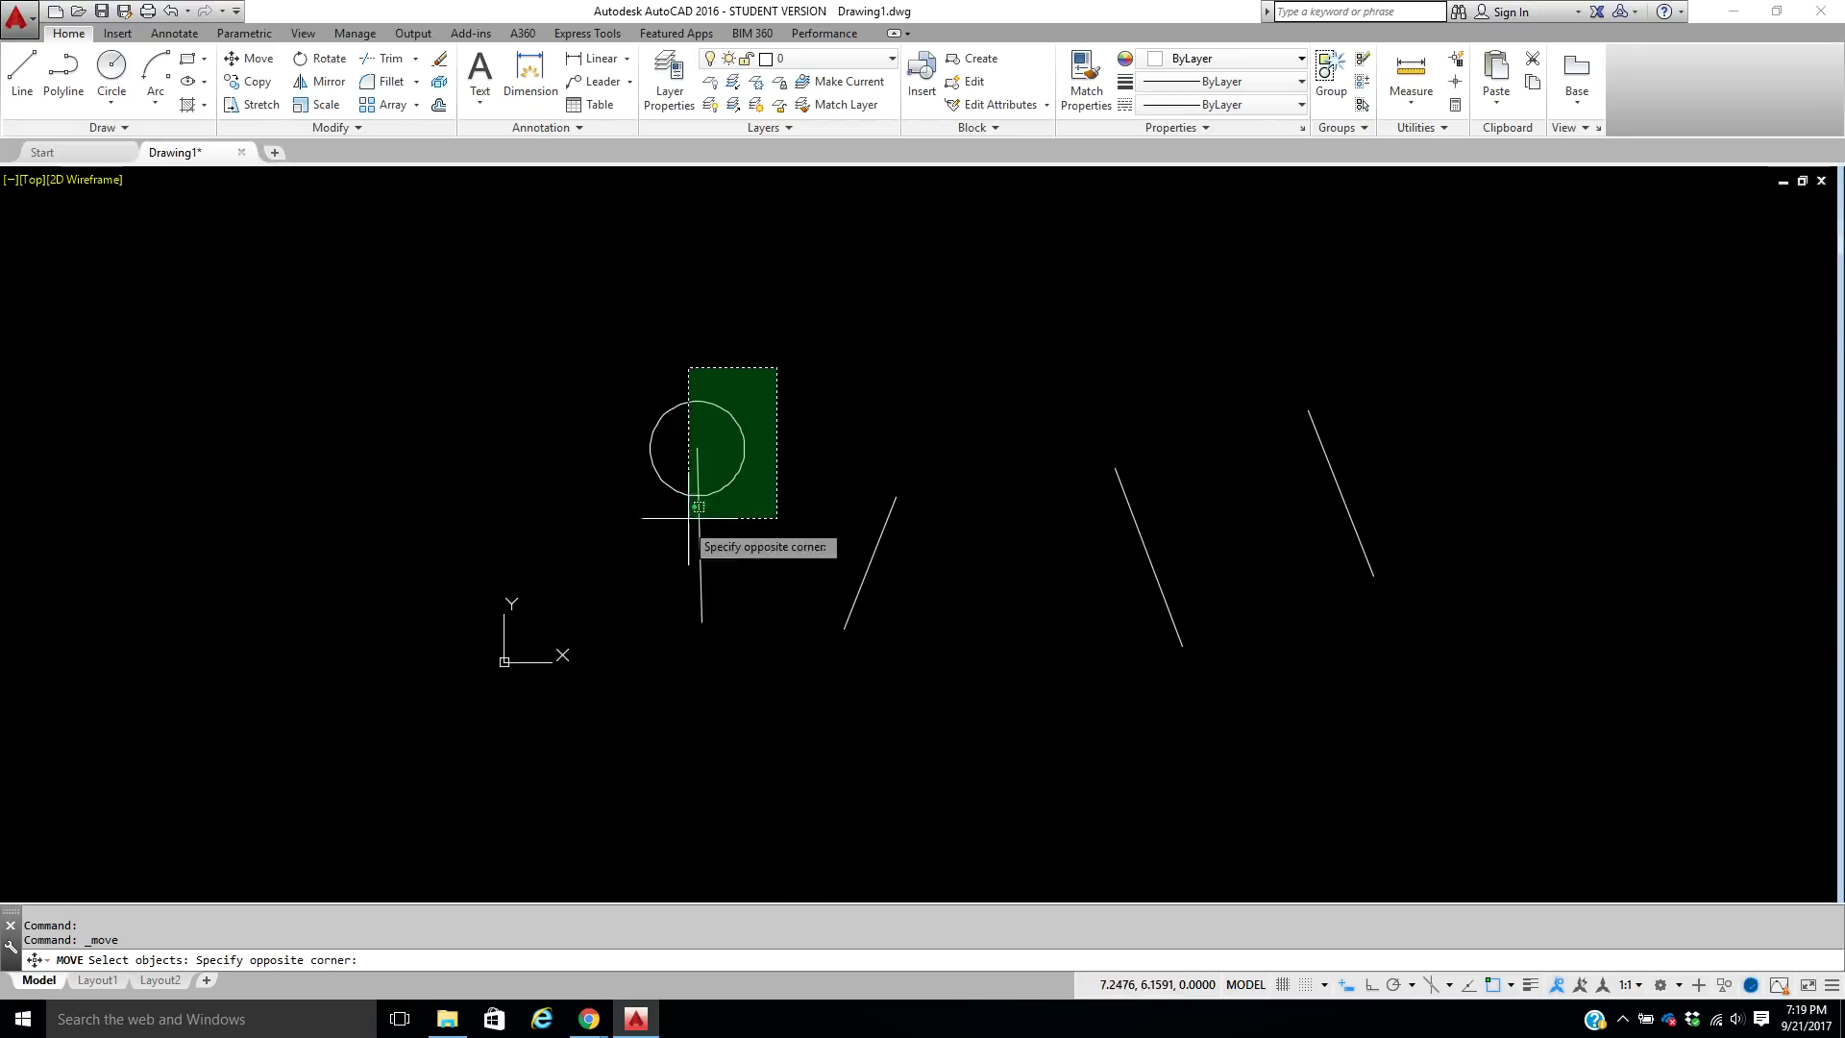
pyautogui.click(595, 563)
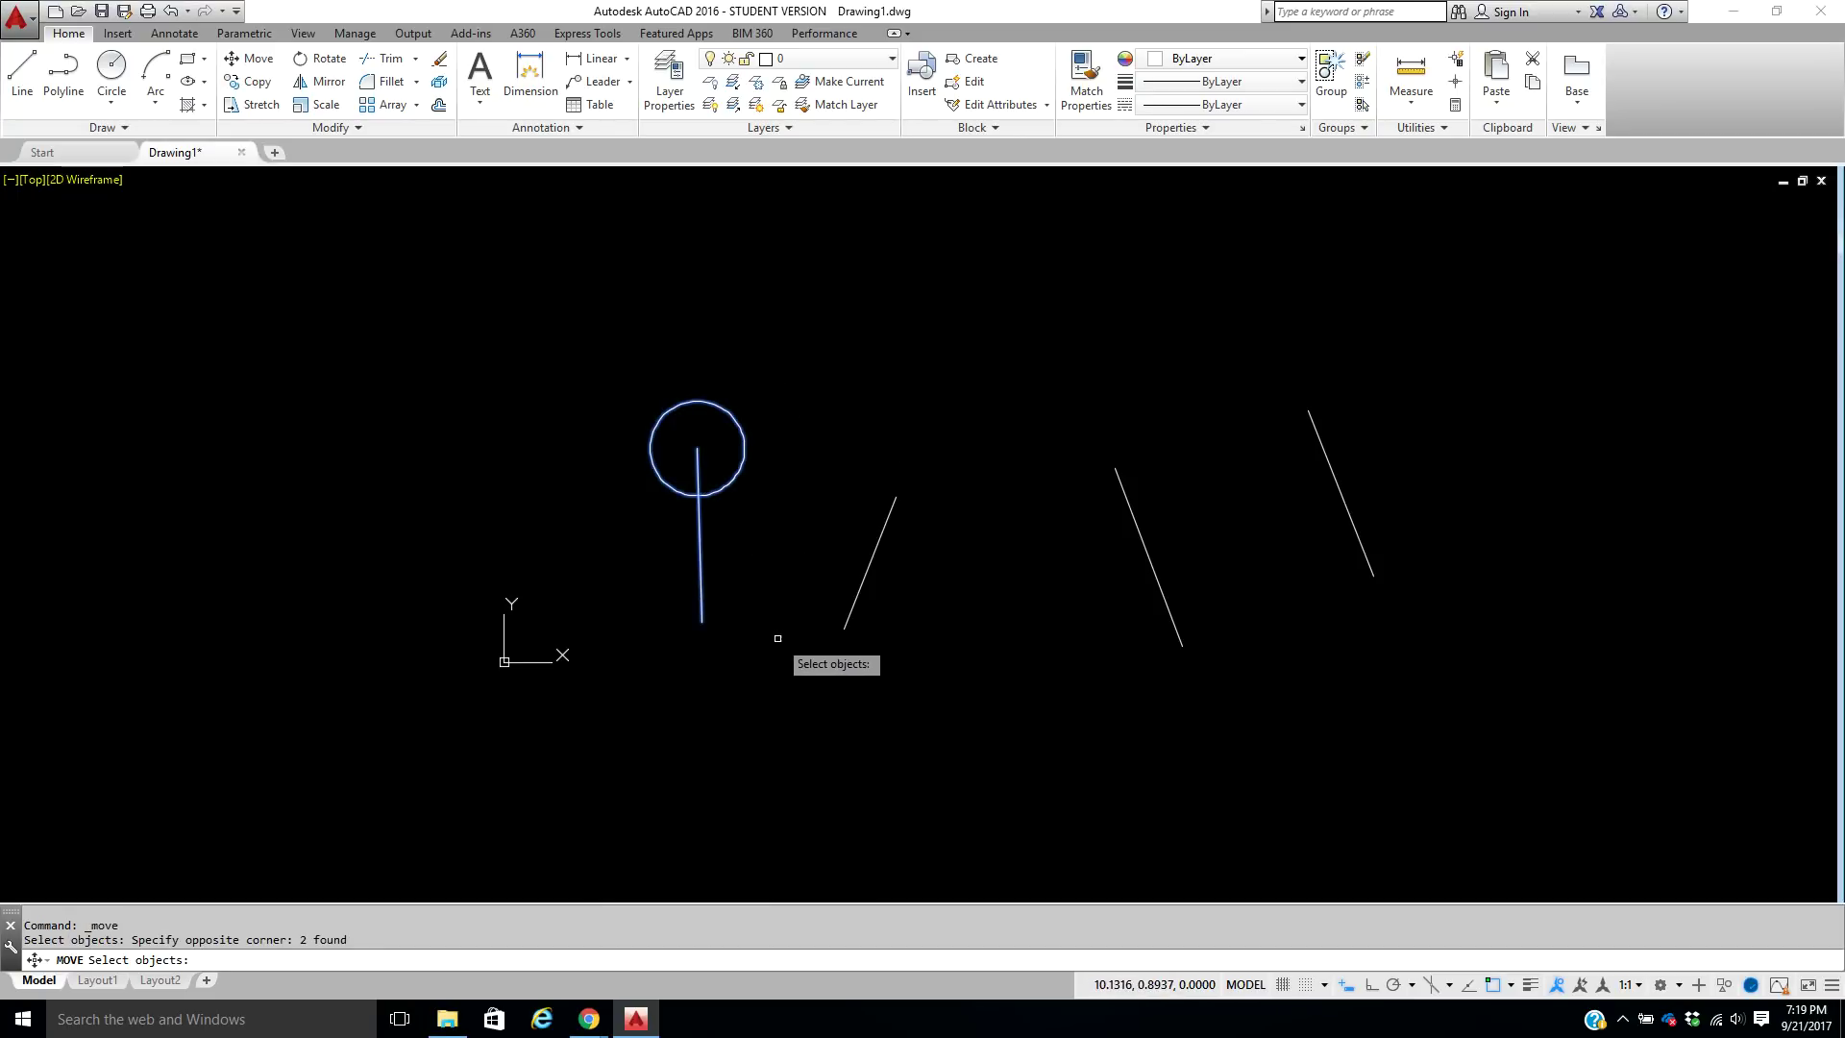
pyautogui.keyDown('shift'); pyautogui.click(703, 579); pyautogui.keyUp('shift')
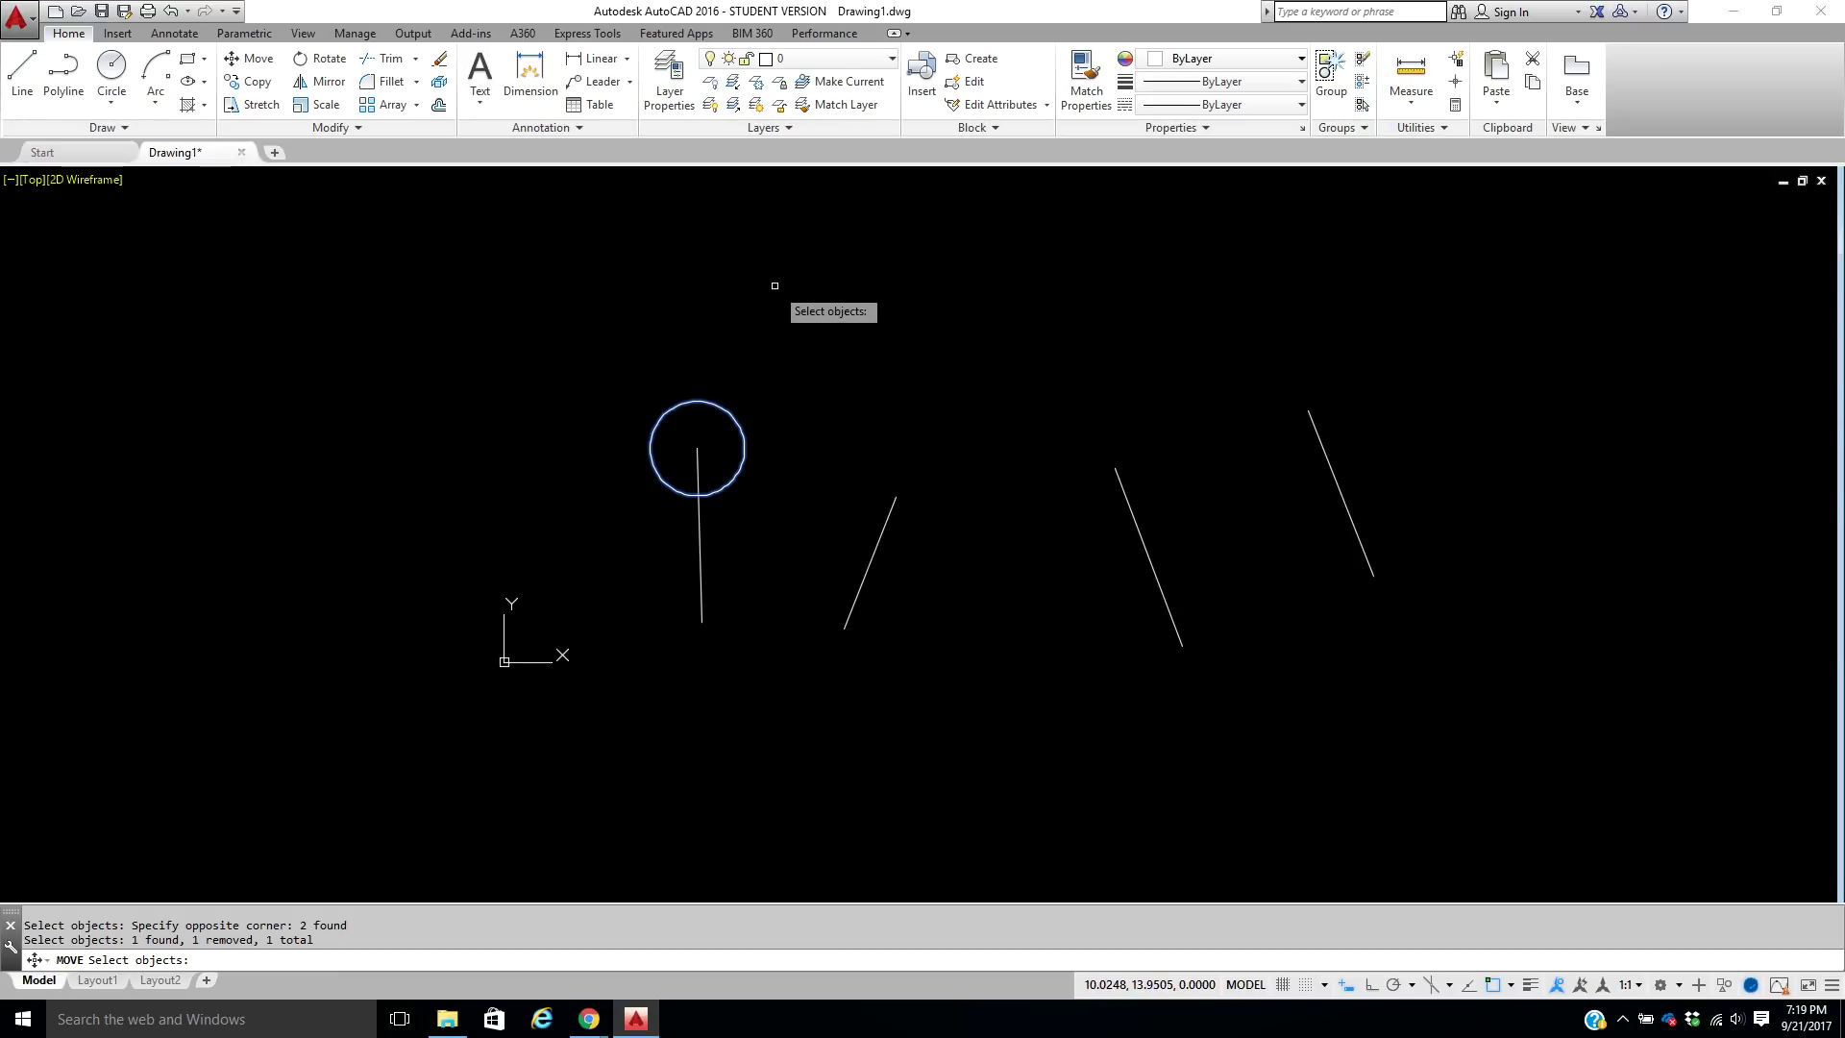
pyautogui.press('Return')
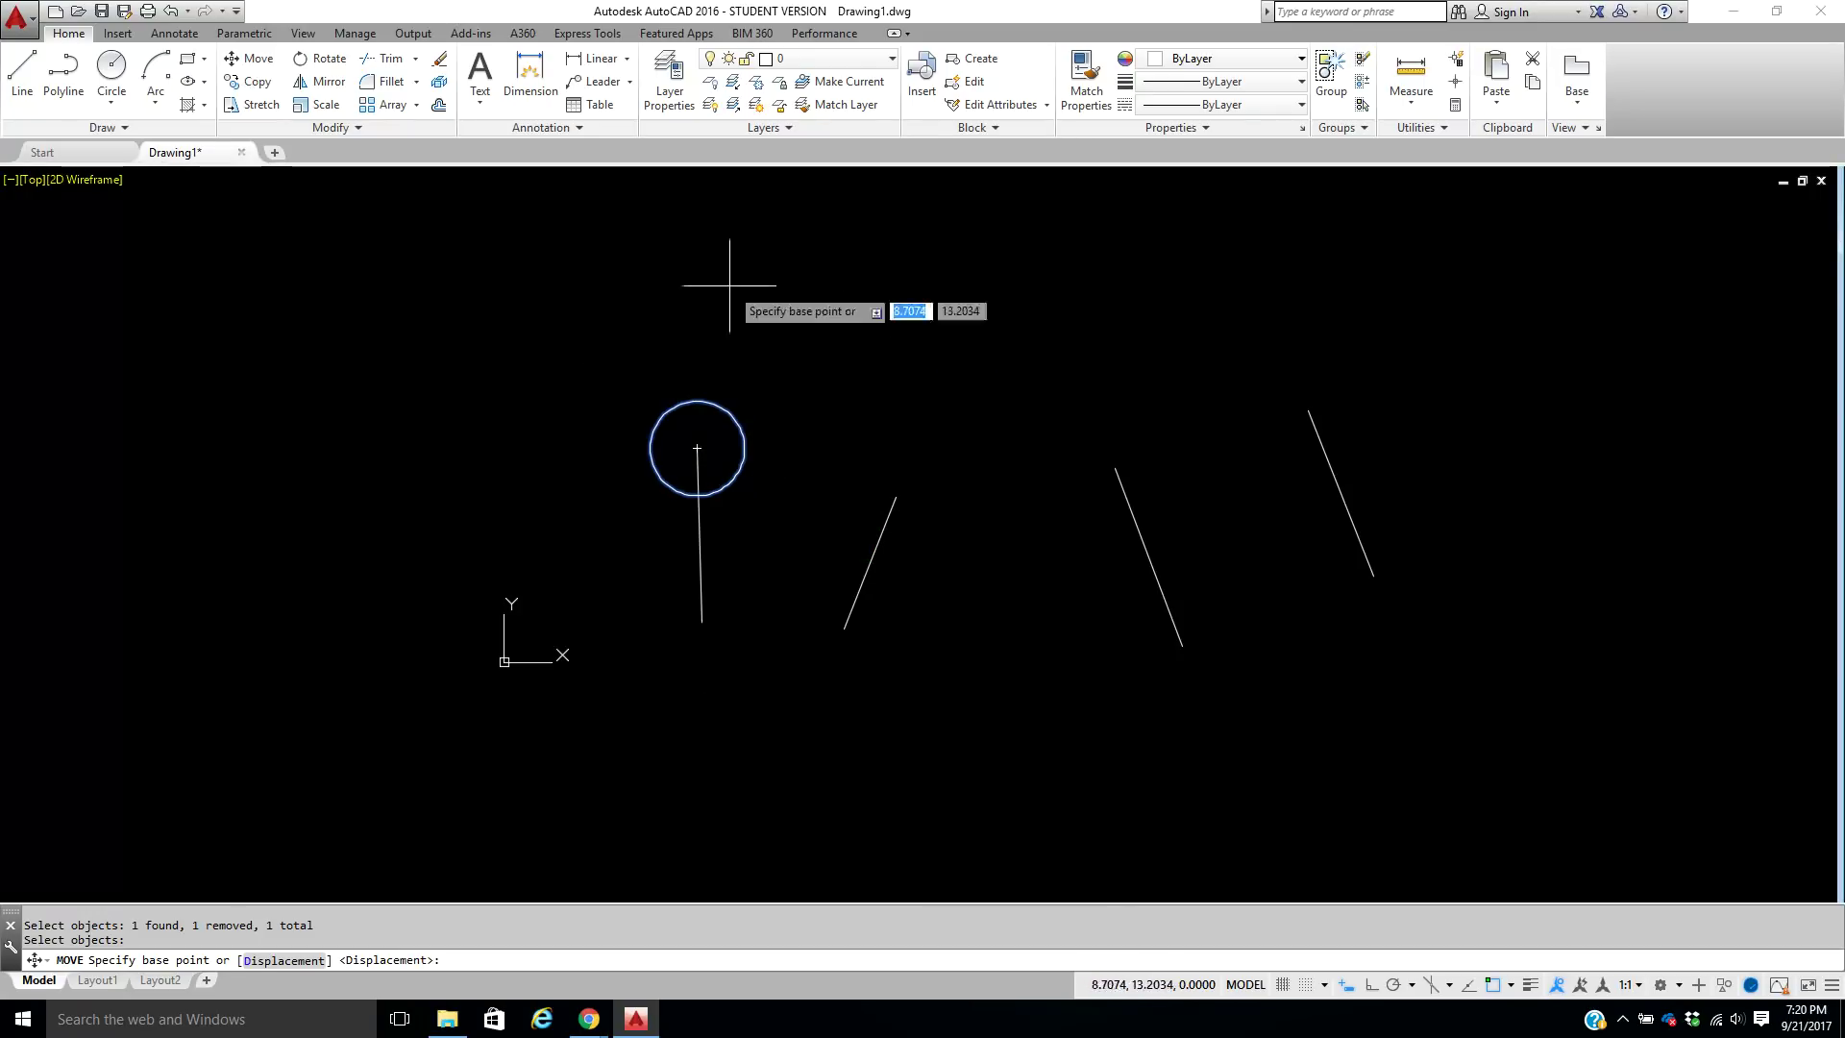
pyautogui.click(639, 265)
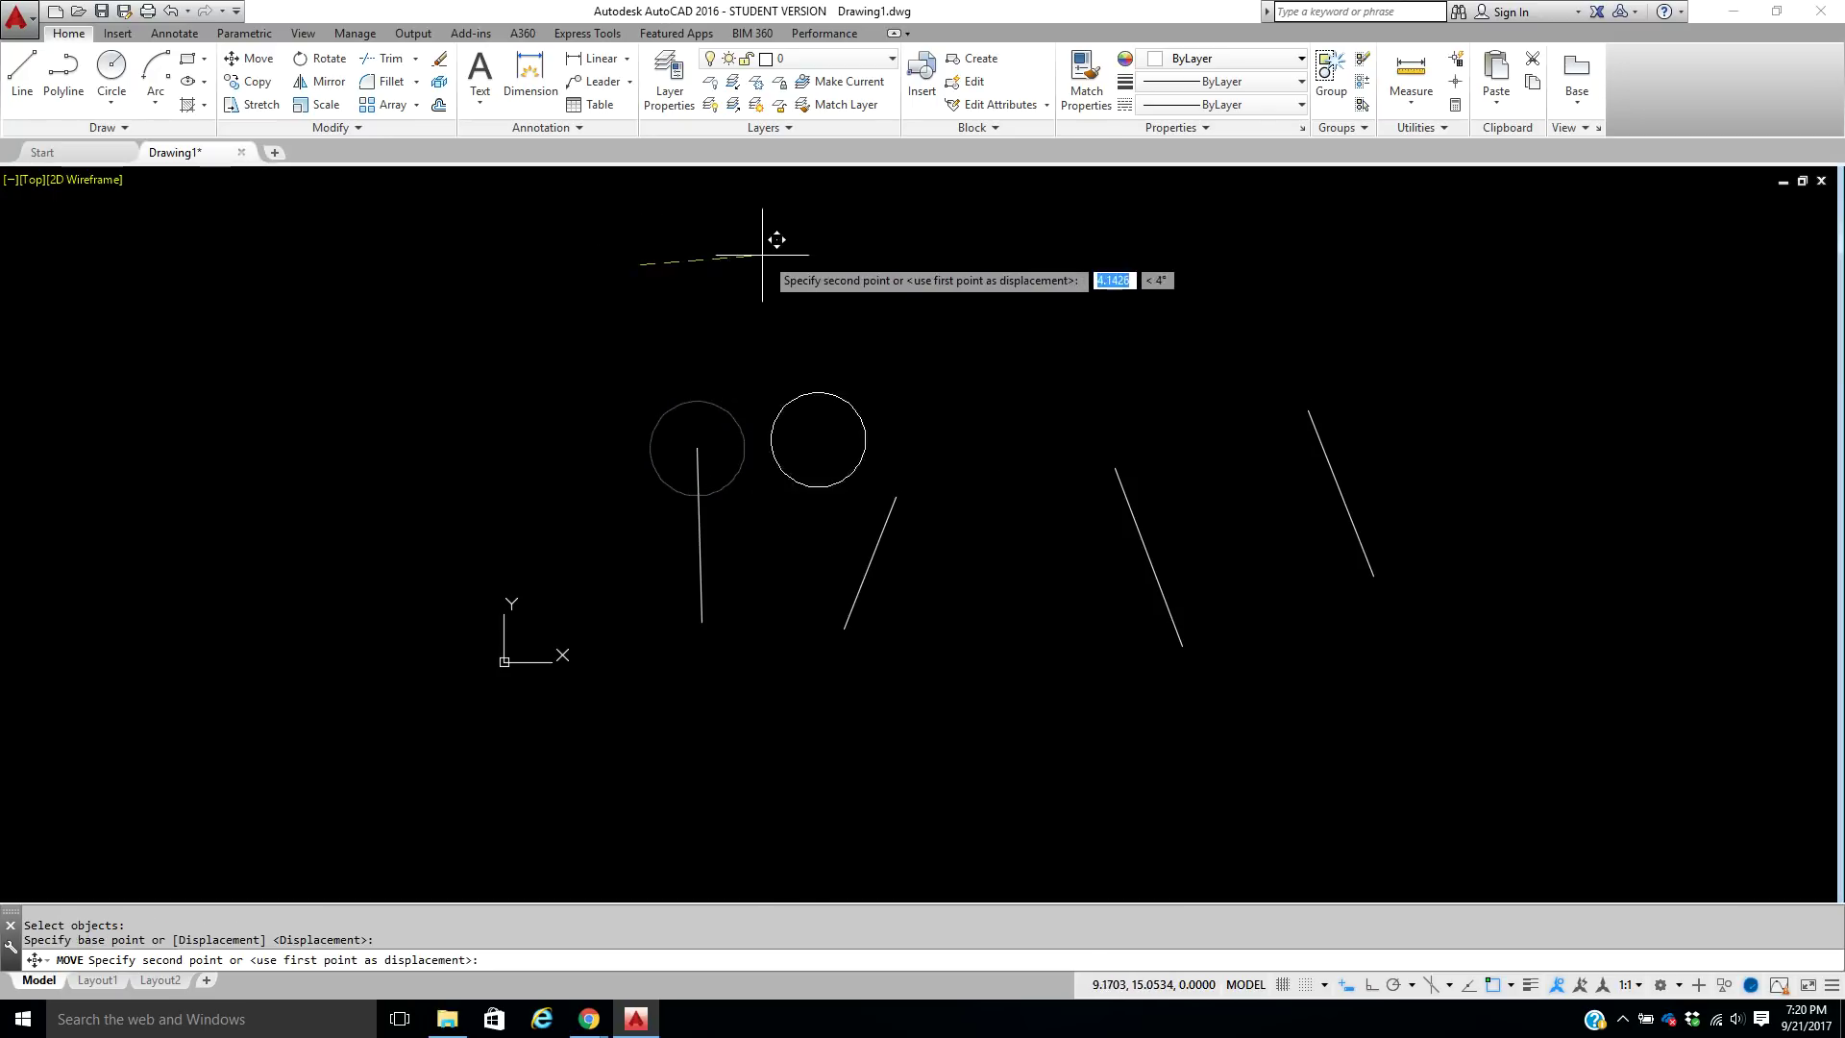
pyautogui.click(844, 310)
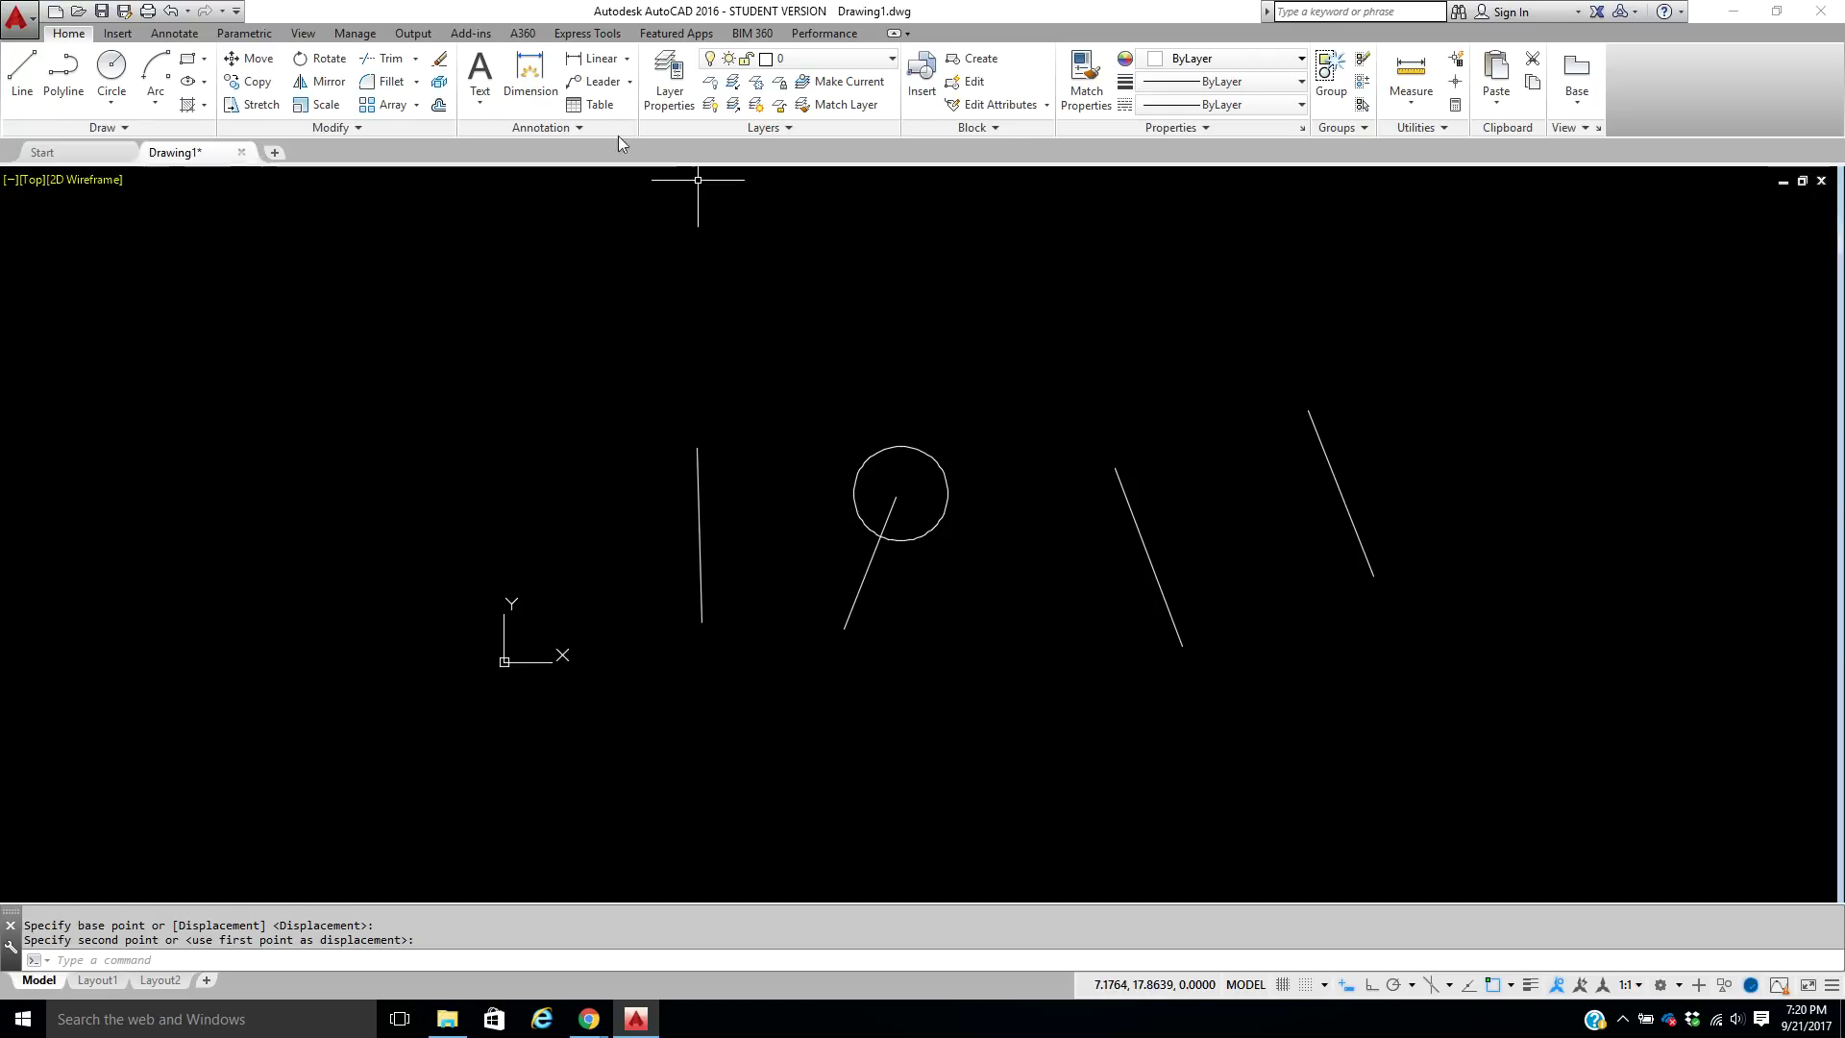
# Undo the move, then move the circle from its centre onto the slanted line's endpoint.
pyautogui.click(173, 11)
pyautogui.click(249, 82)
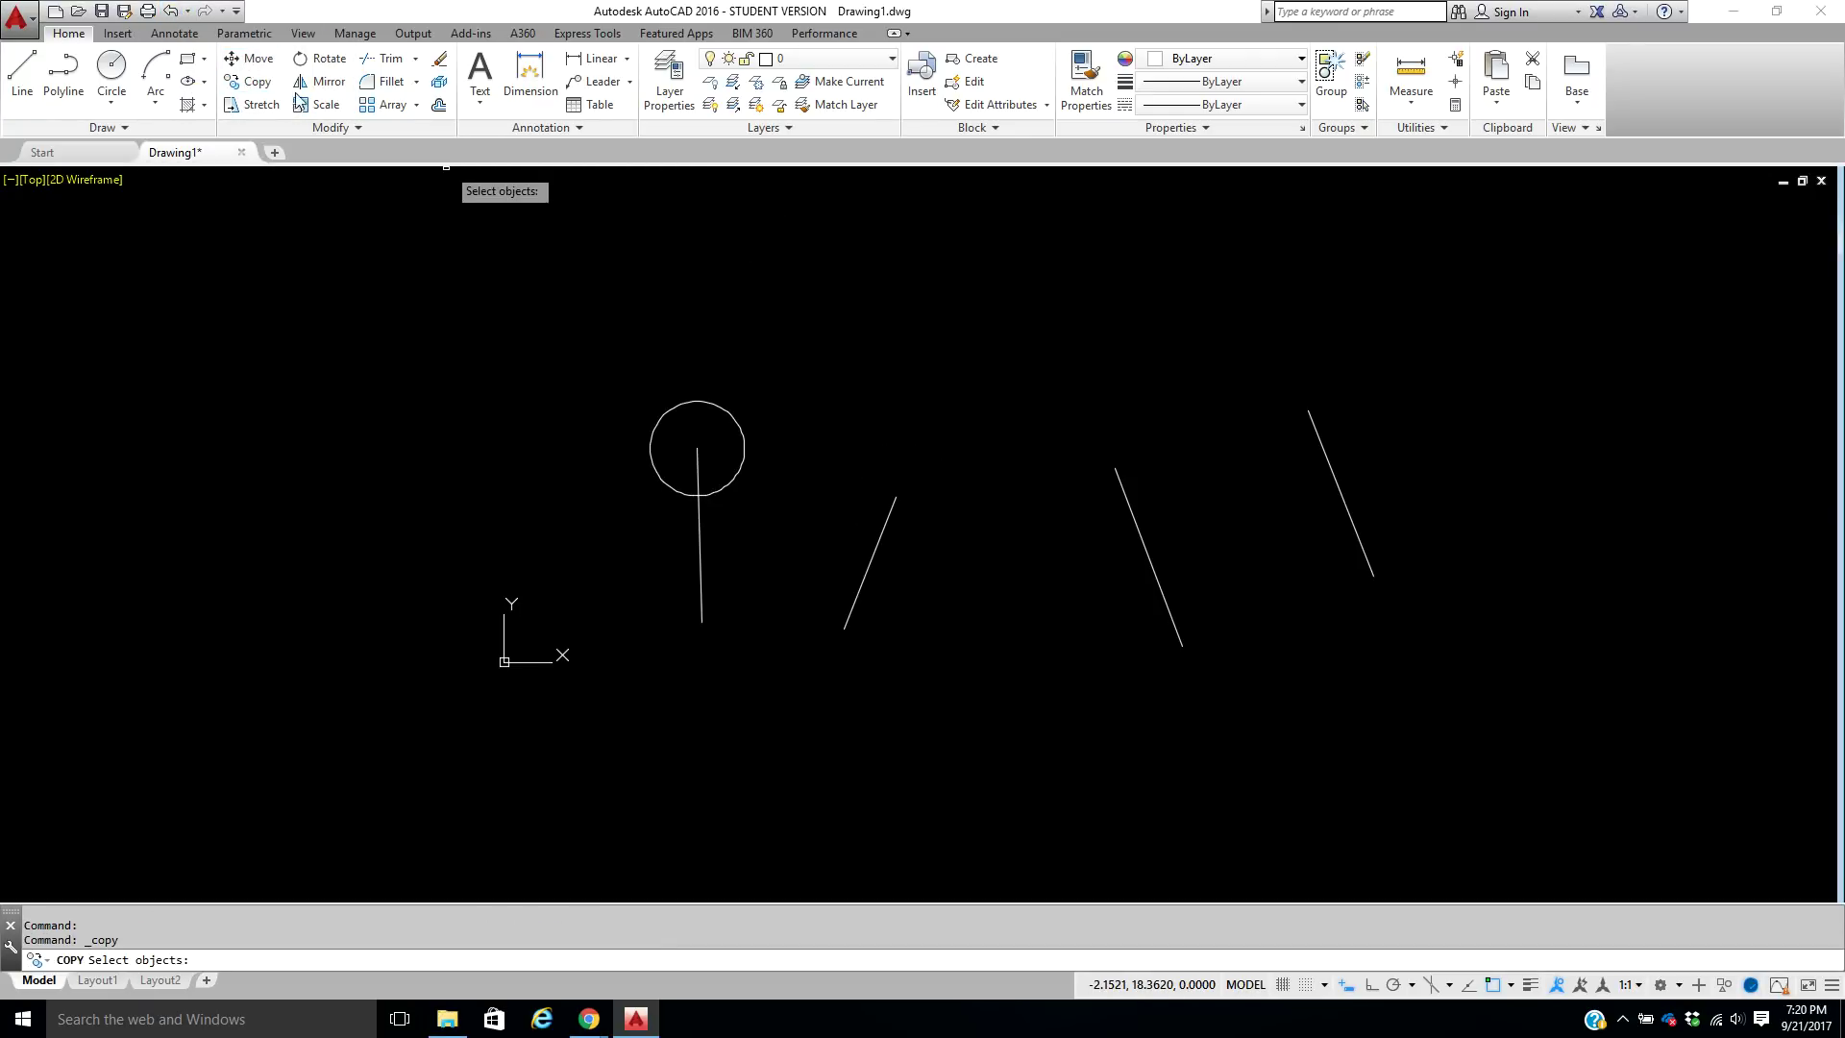
pyautogui.click(265, 62)
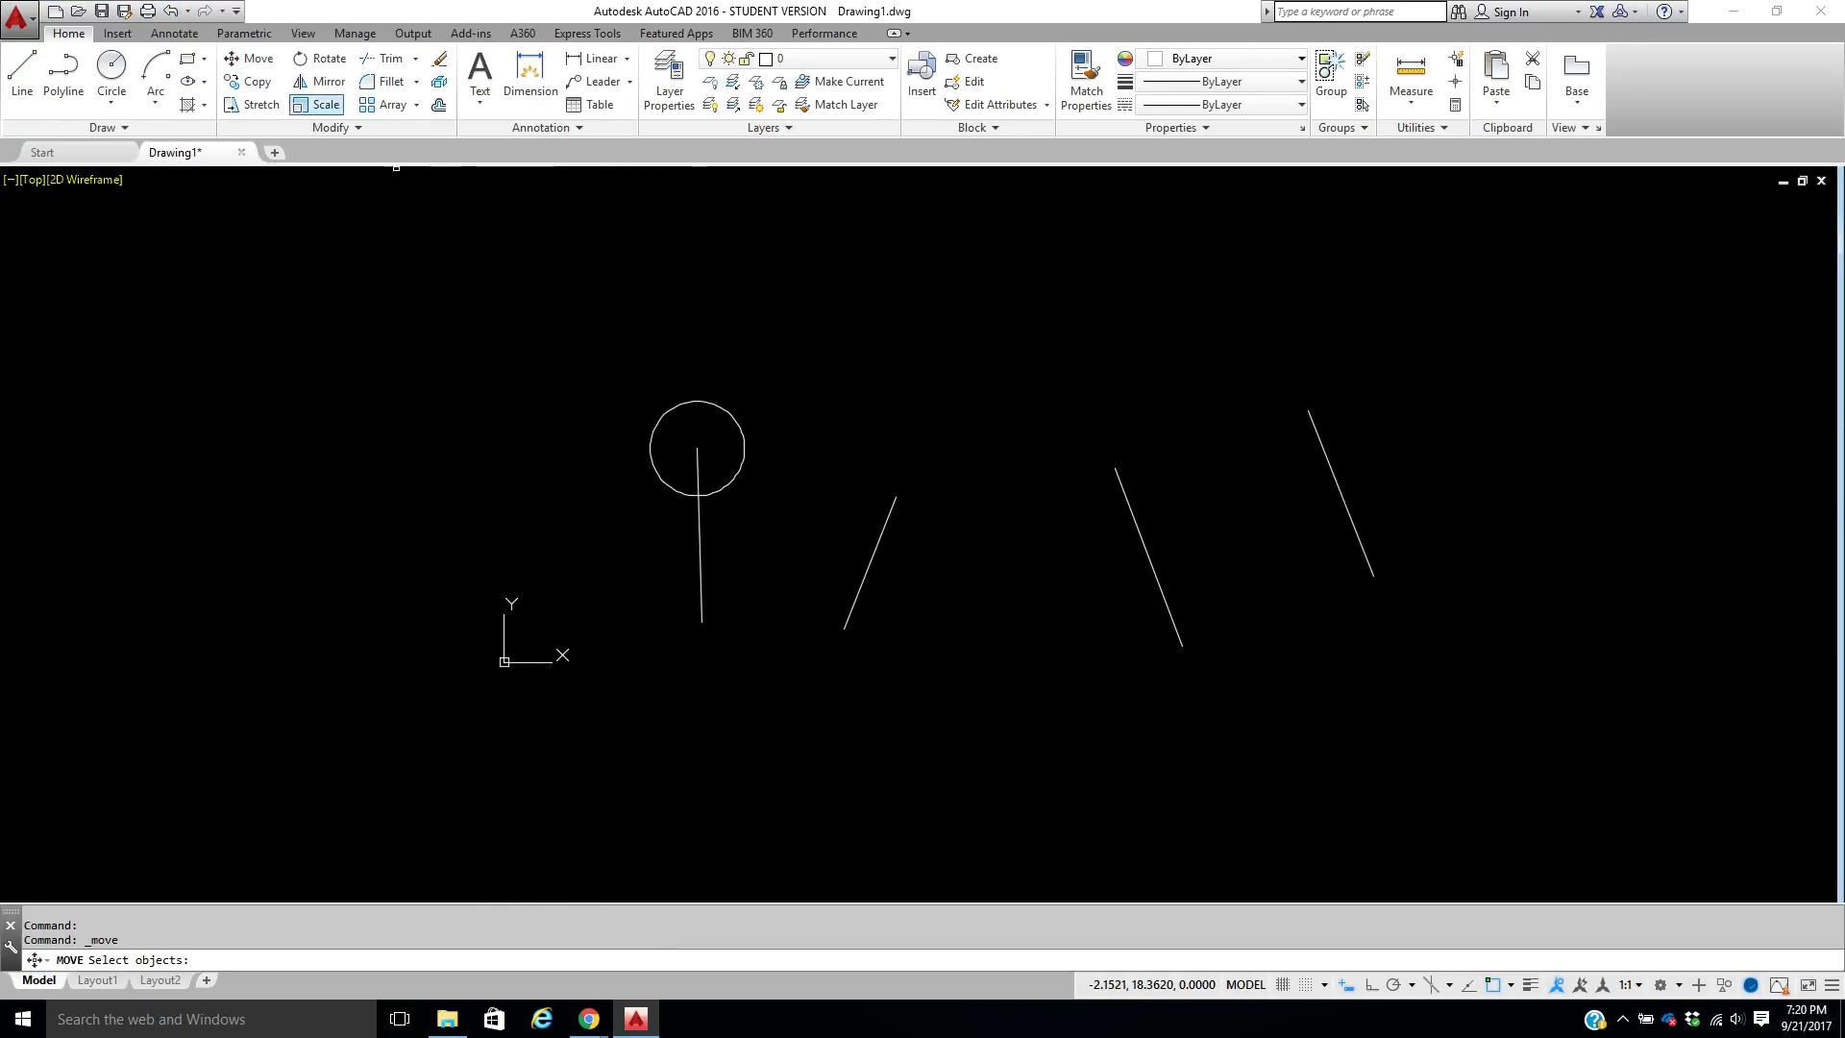
pyautogui.click(741, 435)
pyautogui.press('Return')
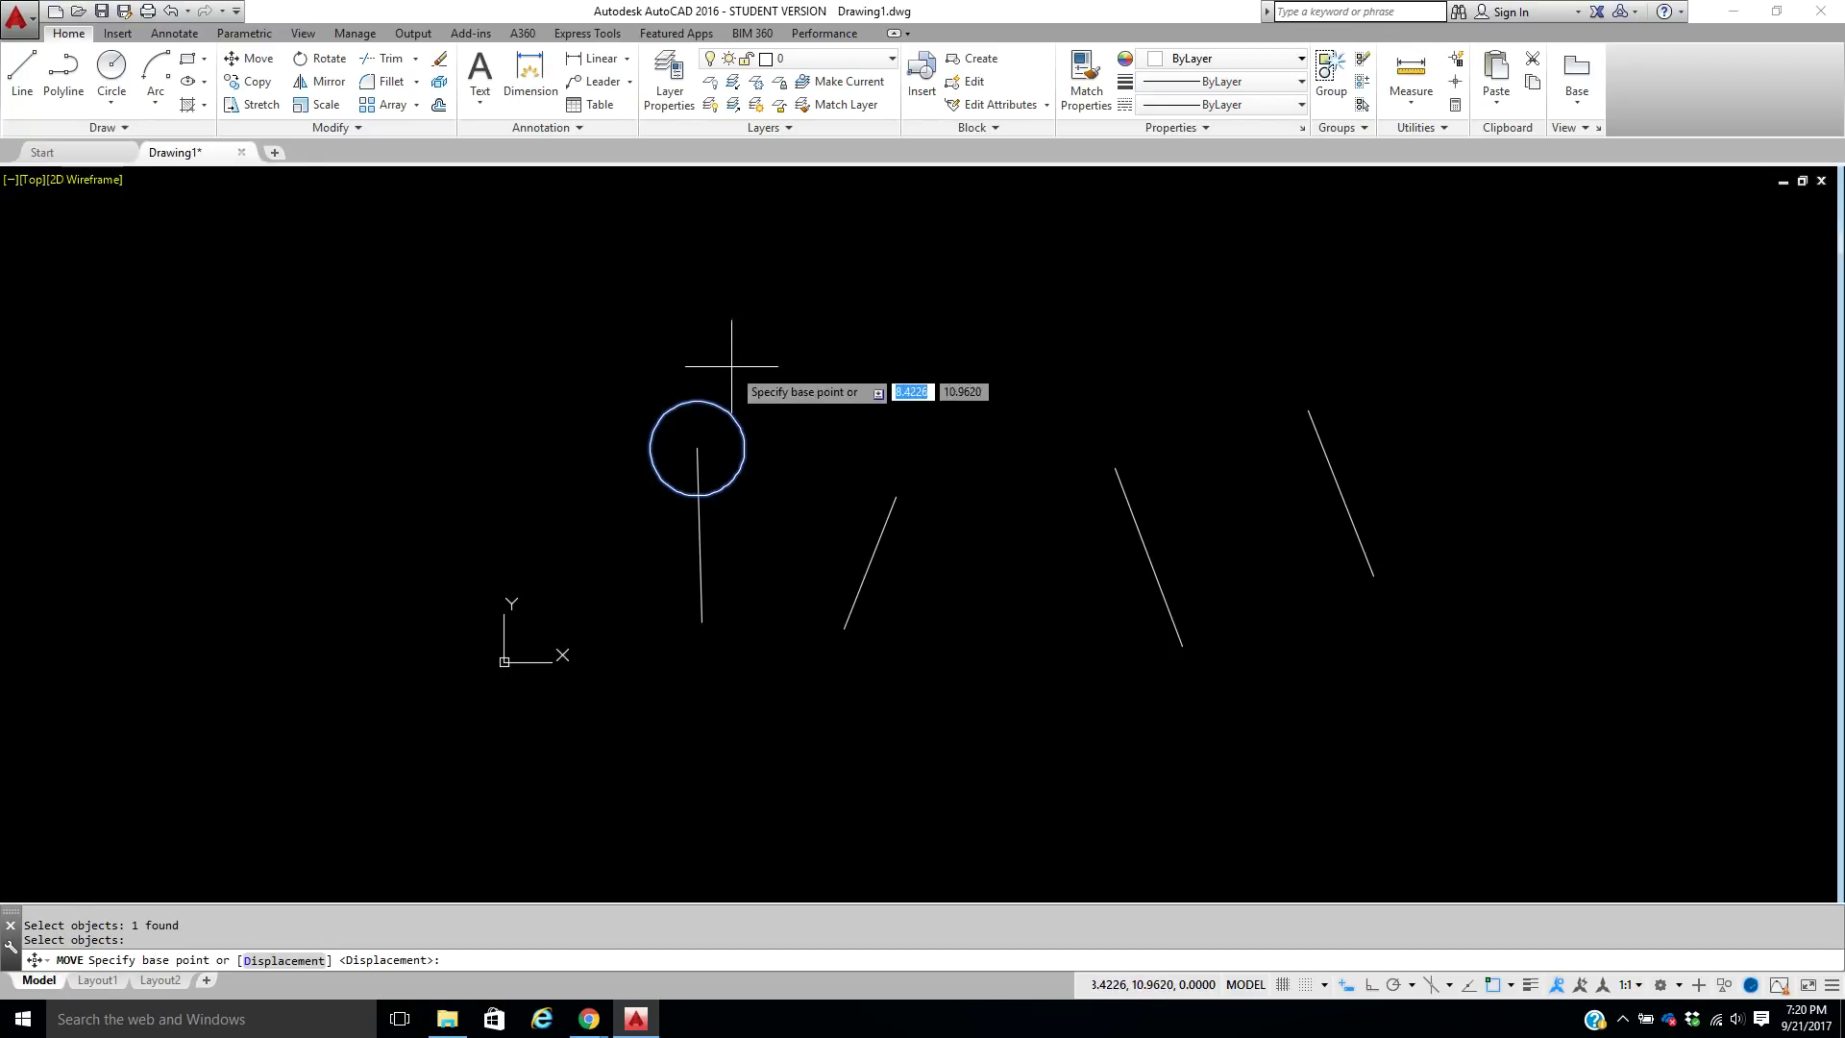
pyautogui.click(697, 447)
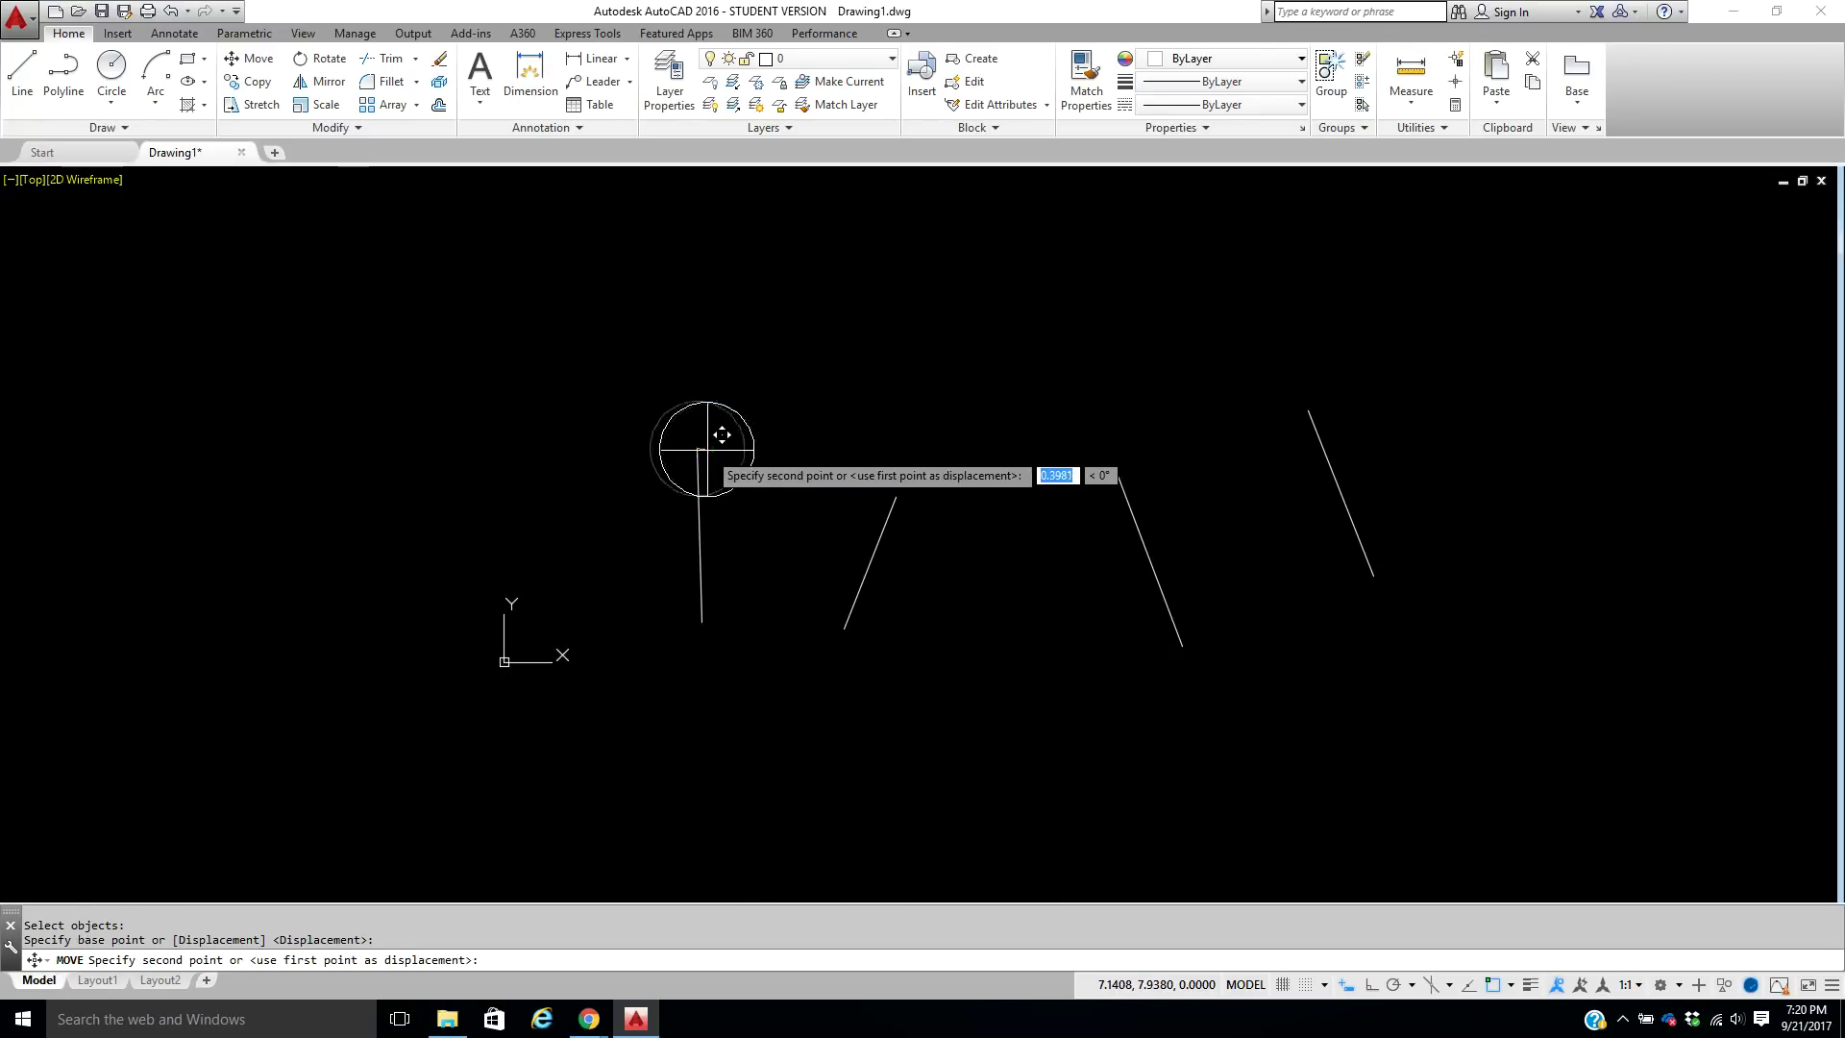
pyautogui.click(896, 497)
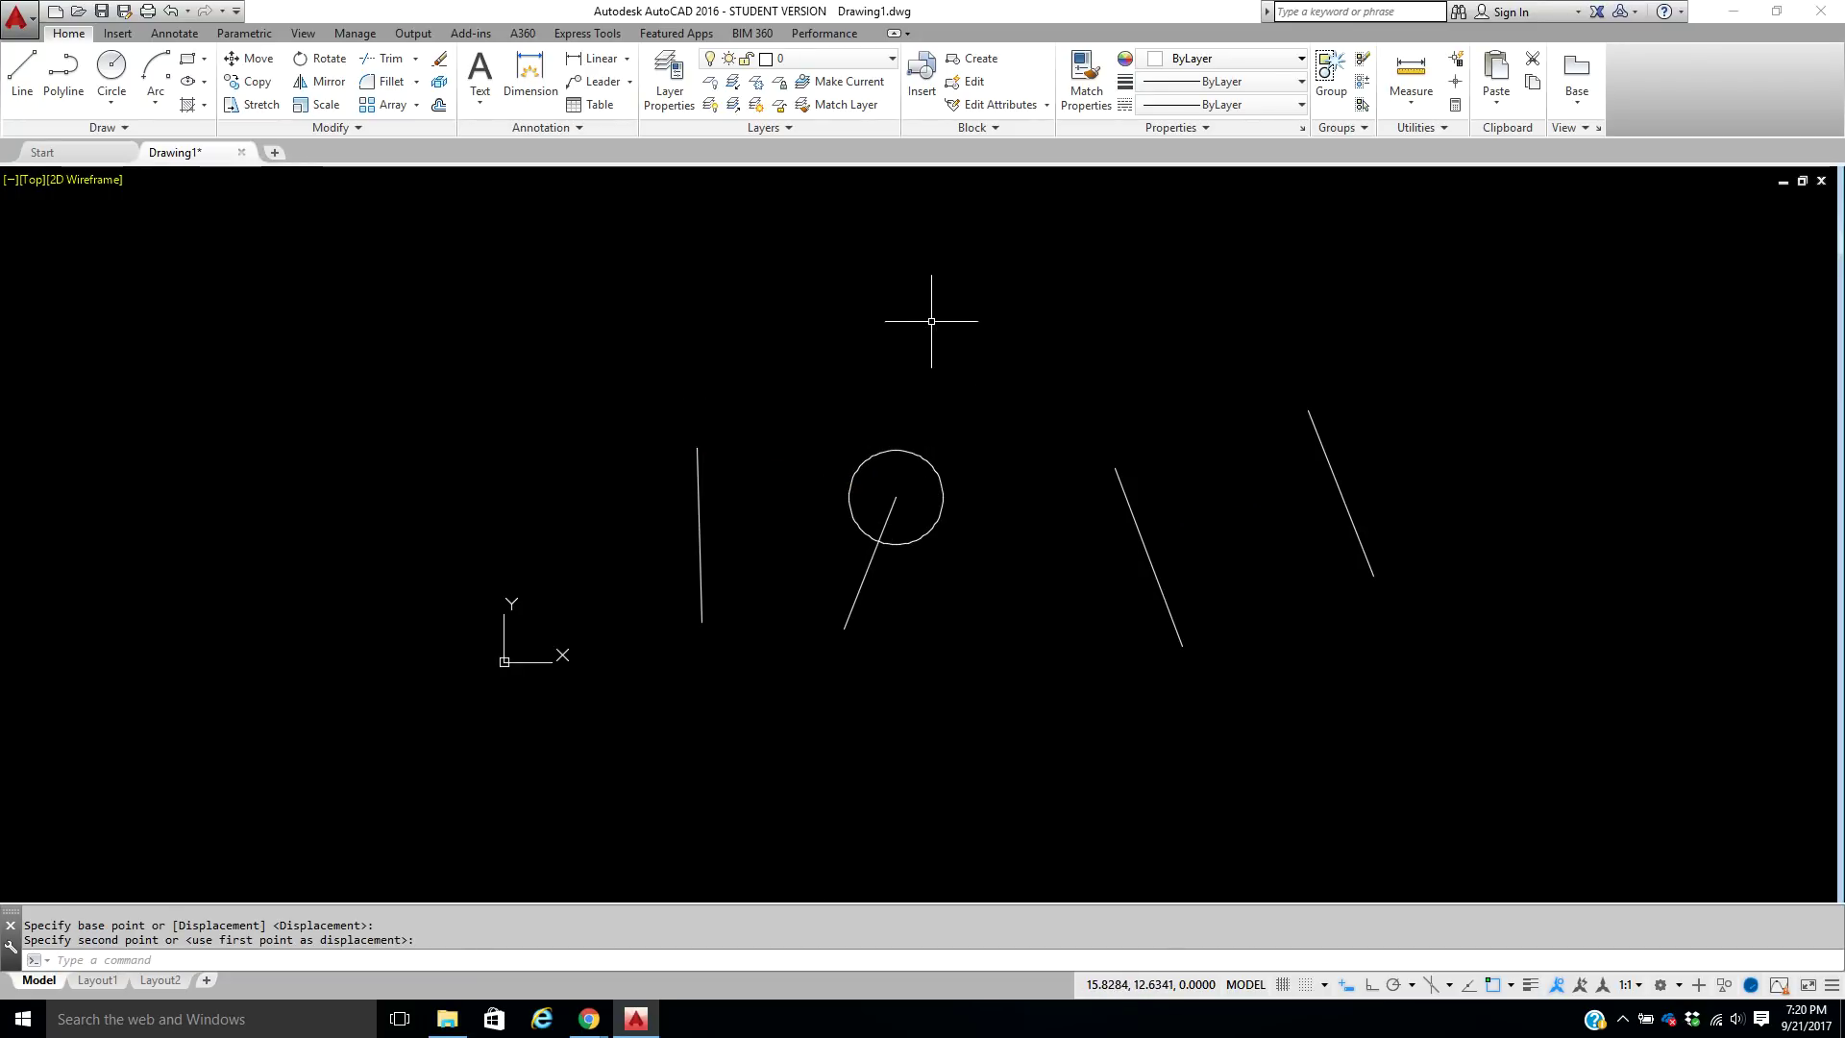
# Draw a short diagonal line at the upper left.
pyautogui.click(22, 69)
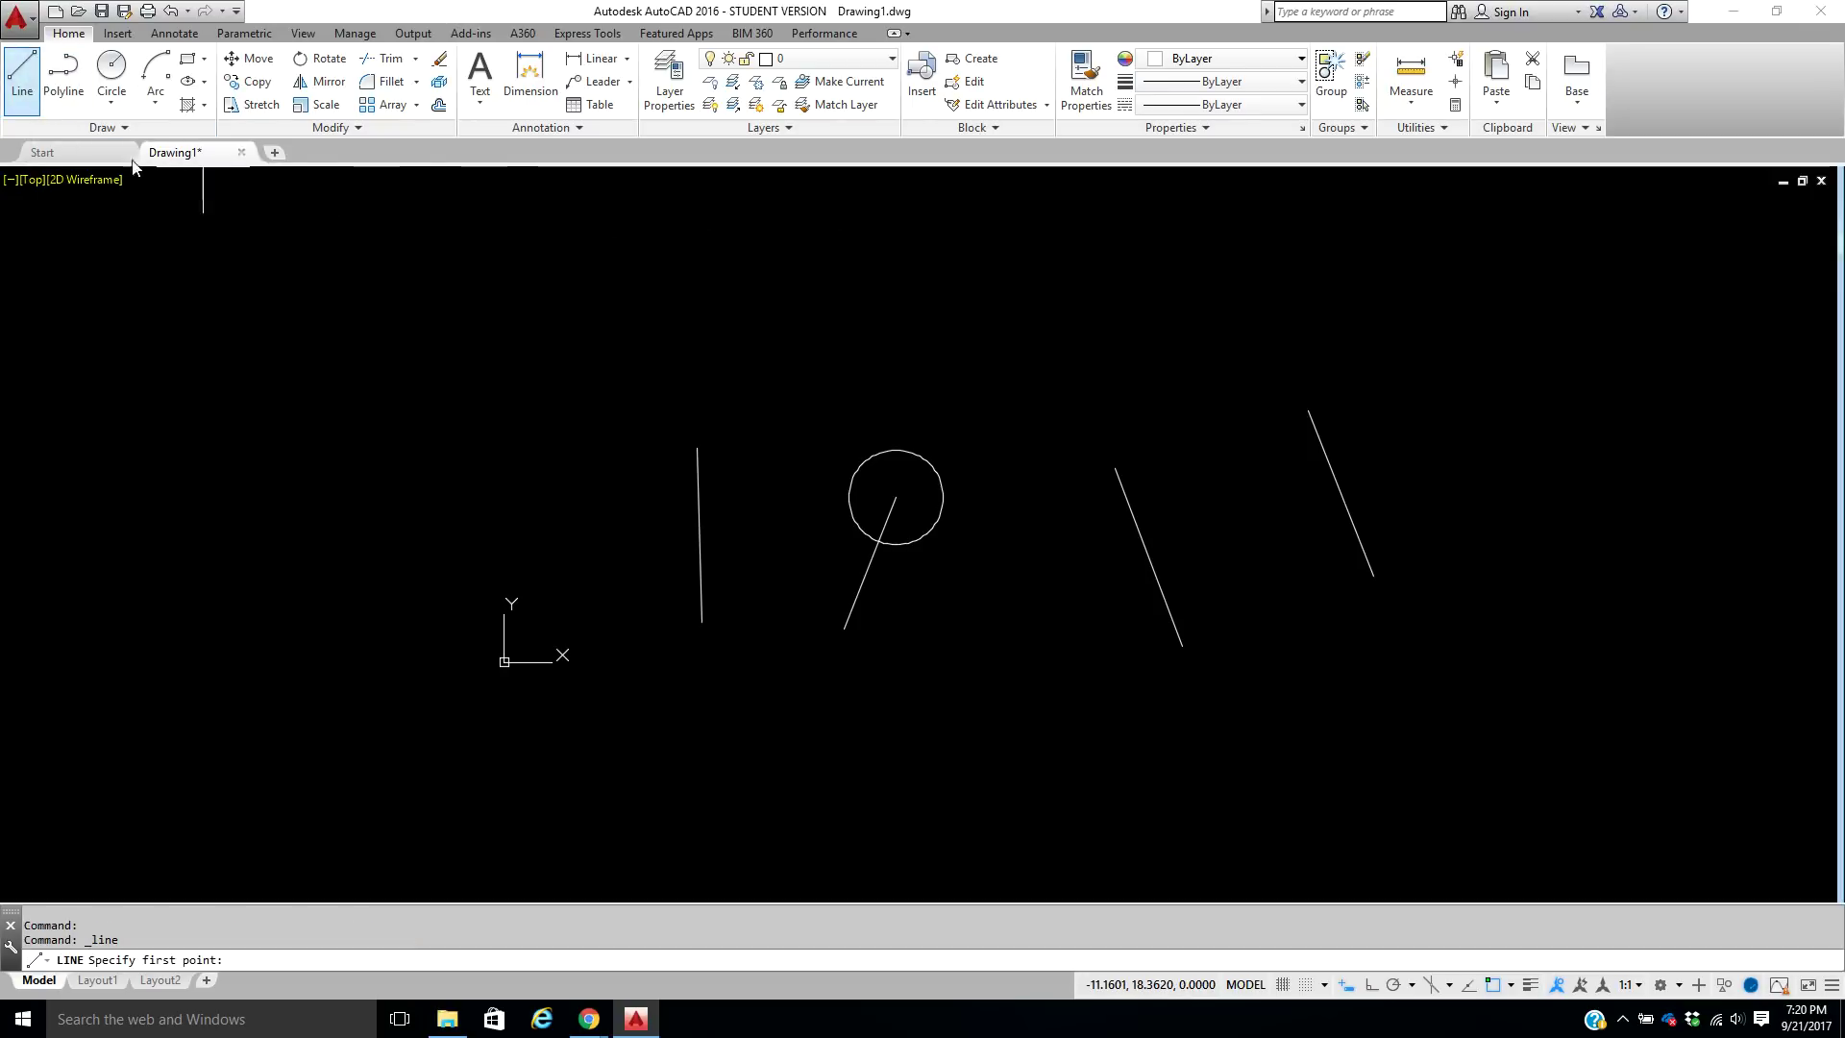
pyautogui.click(357, 286)
pyautogui.rightClick(476, 396)
pyautogui.click(525, 426)
# Move the diagonal line so its midpoint sits on the circle's centre.
pyautogui.click(251, 59)
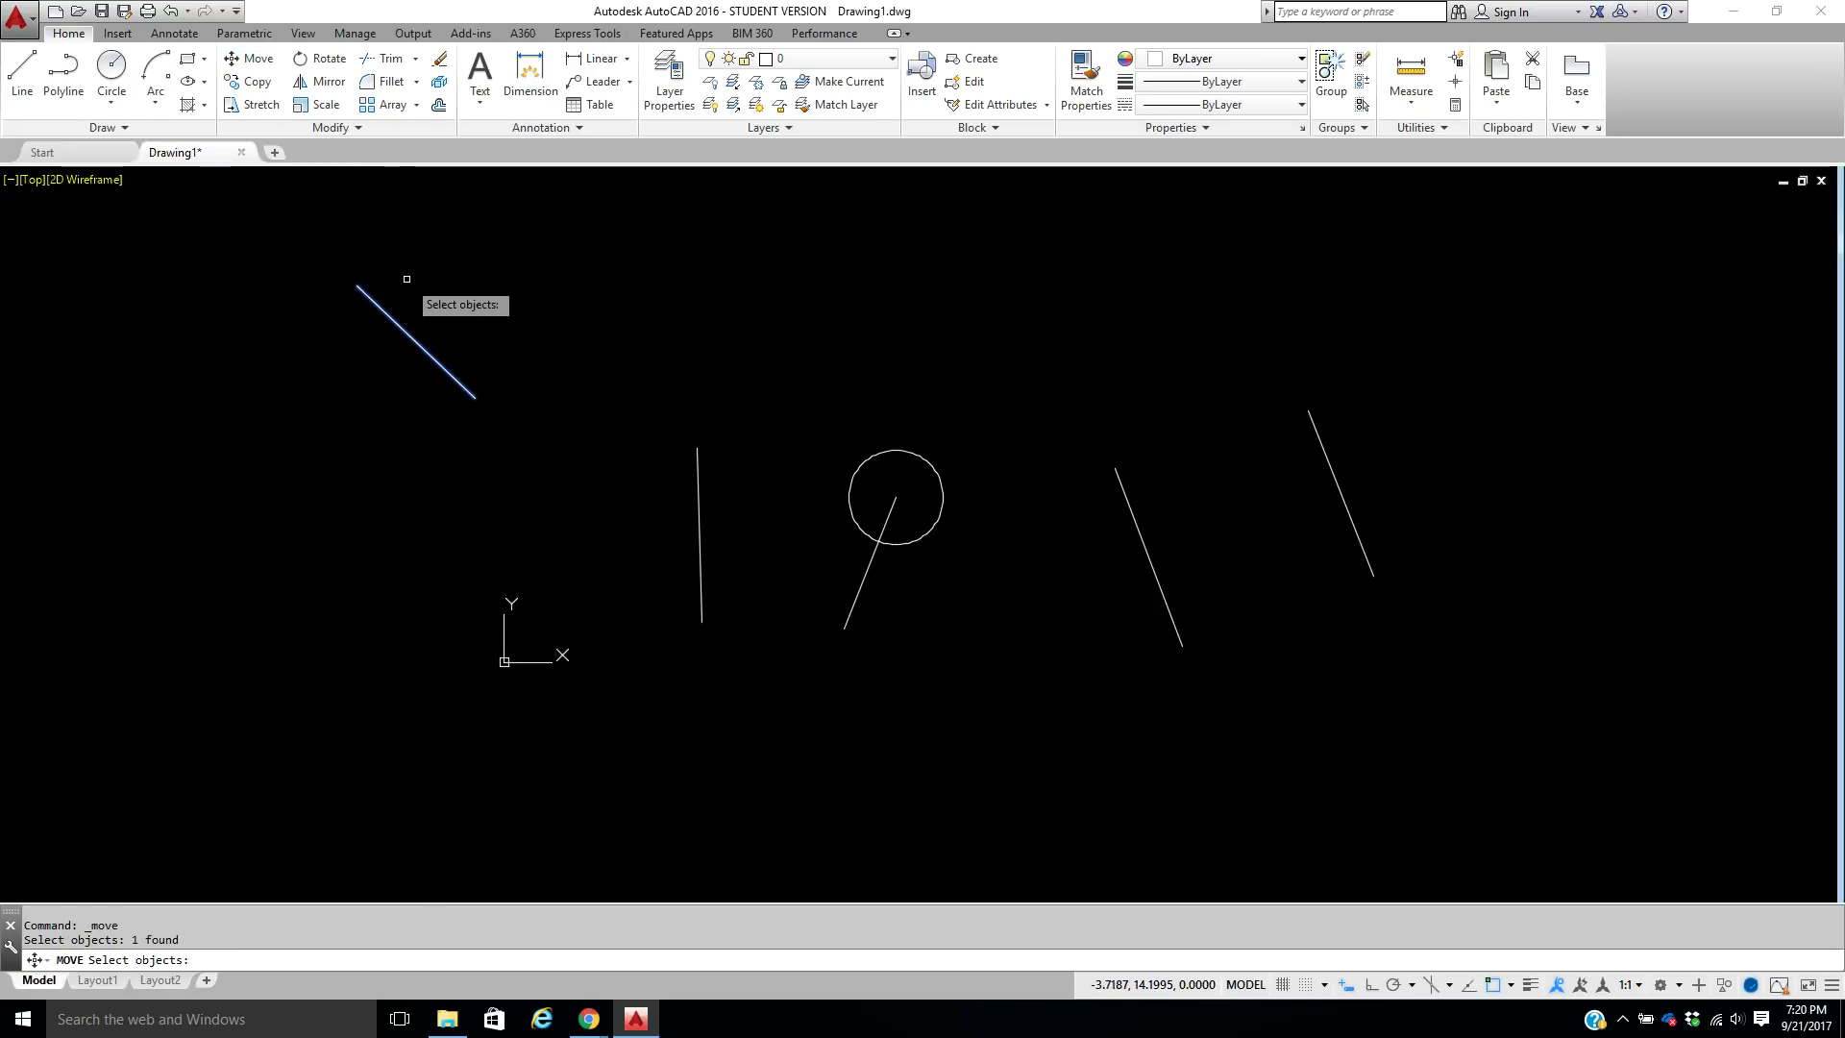
pyautogui.press('Return')
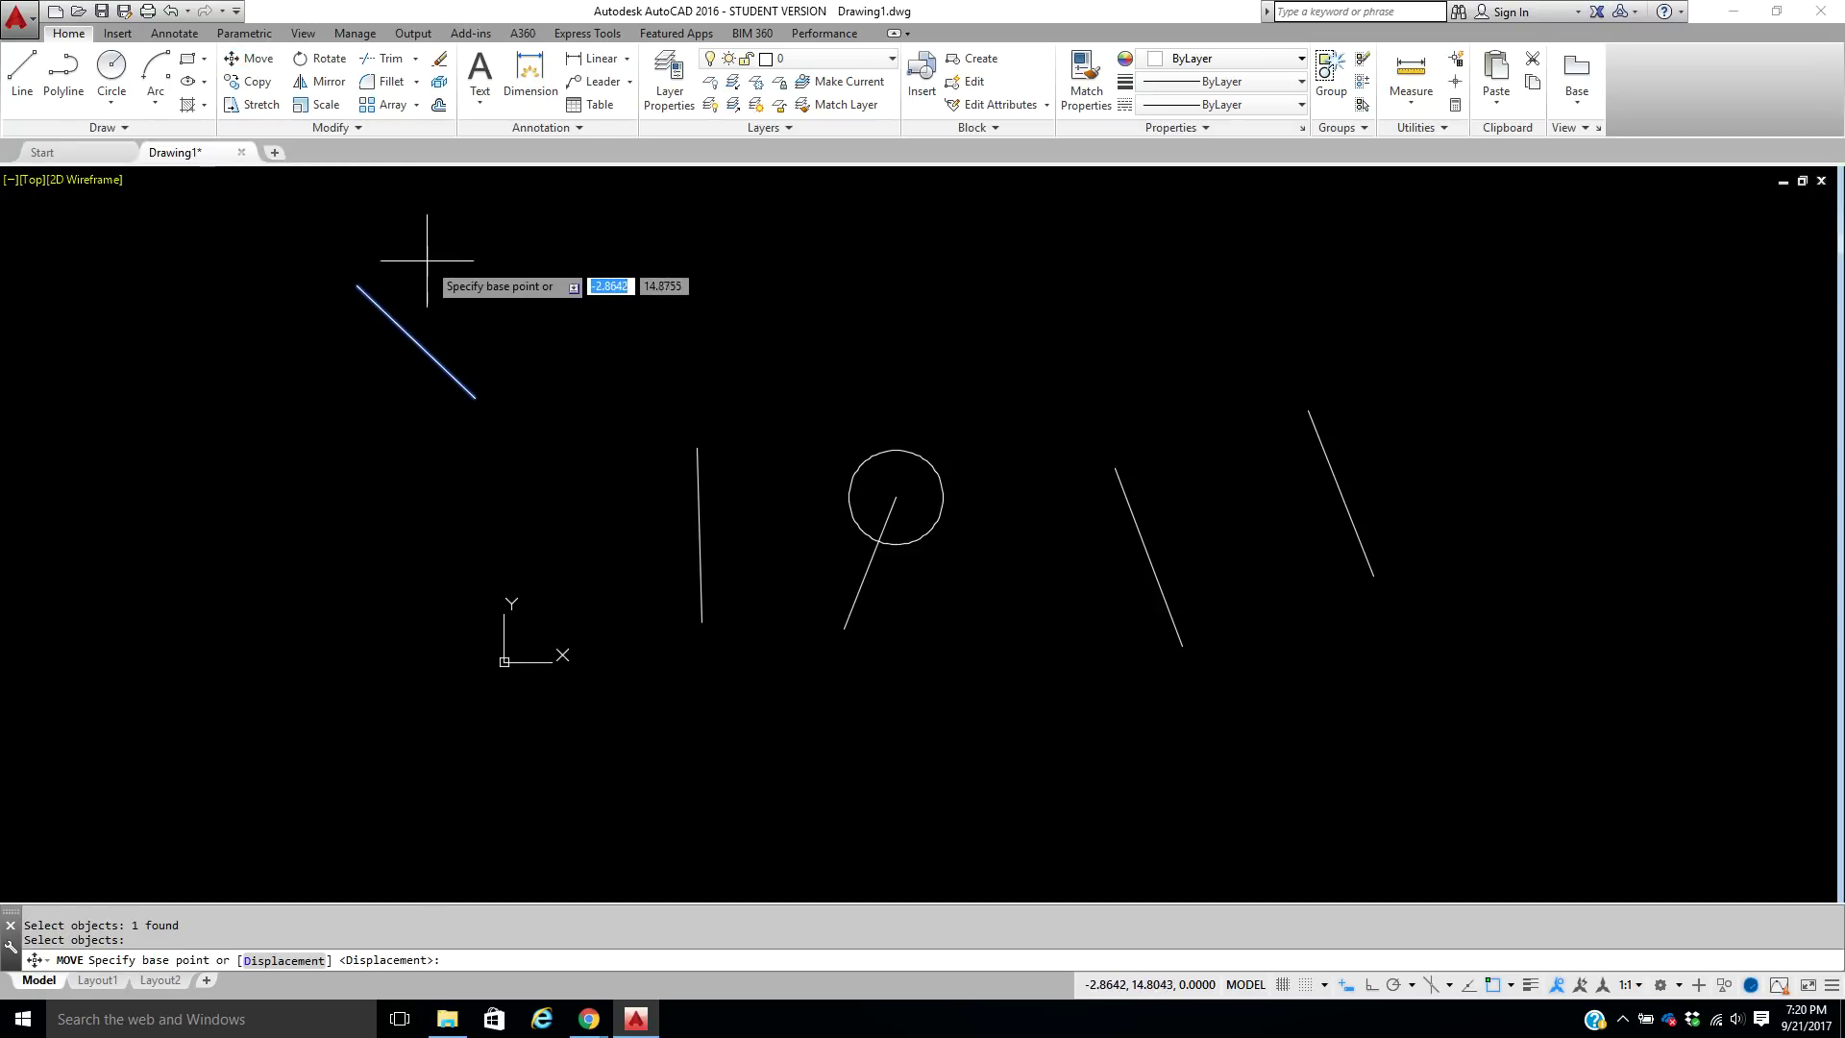
pyautogui.click(417, 342)
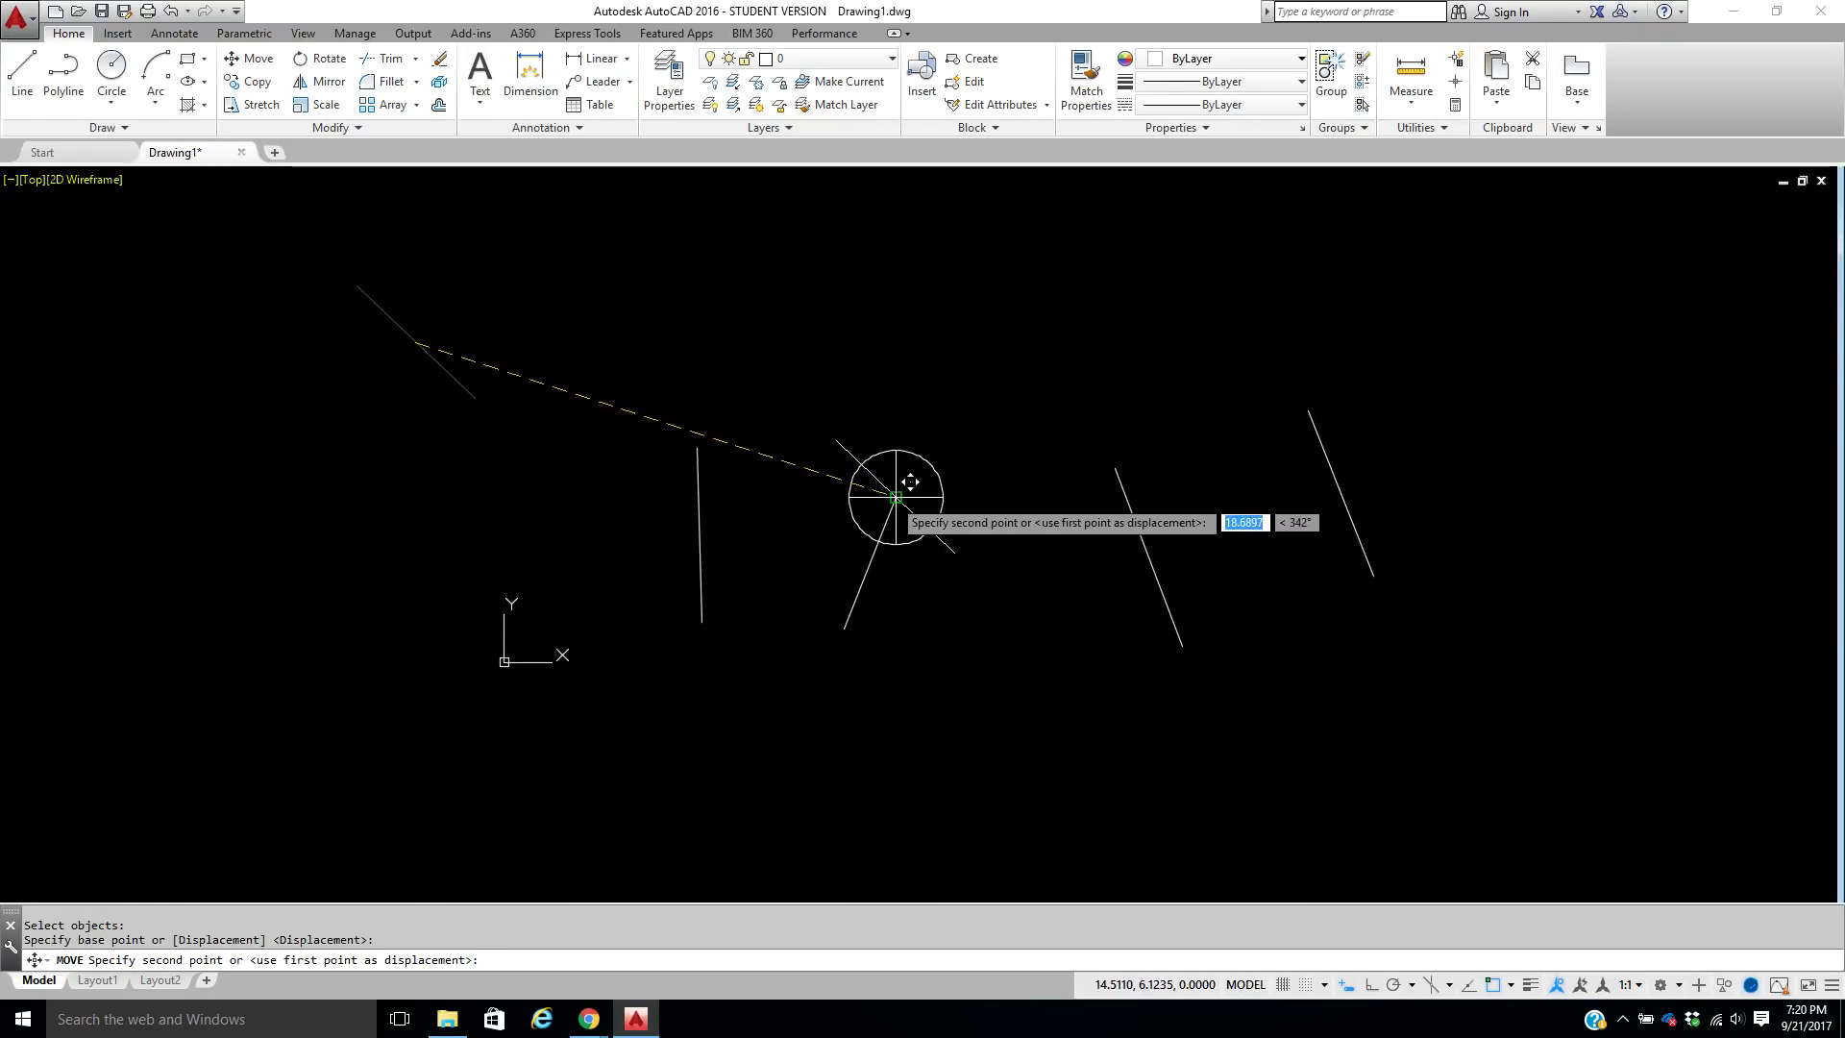
pyautogui.click(896, 497)
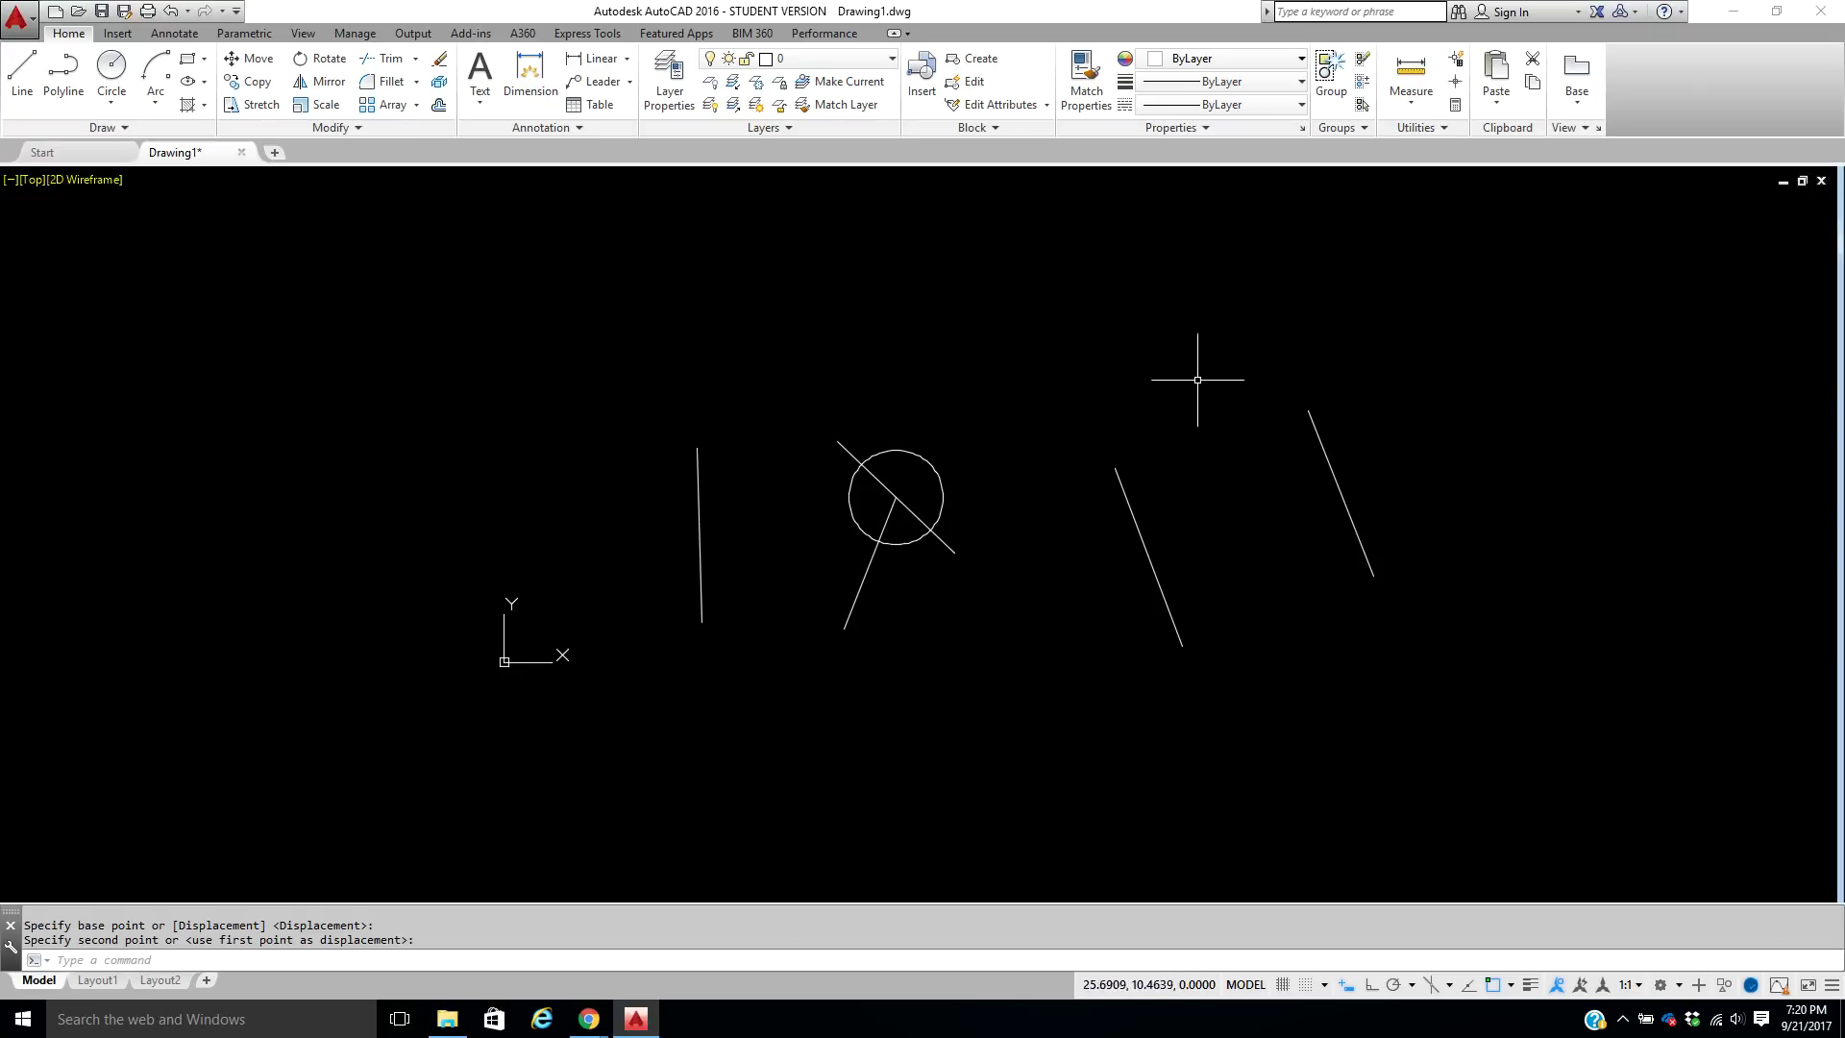
# Move the circle 10 units to the right with Ortho turned on.
pyautogui.click(252, 64)
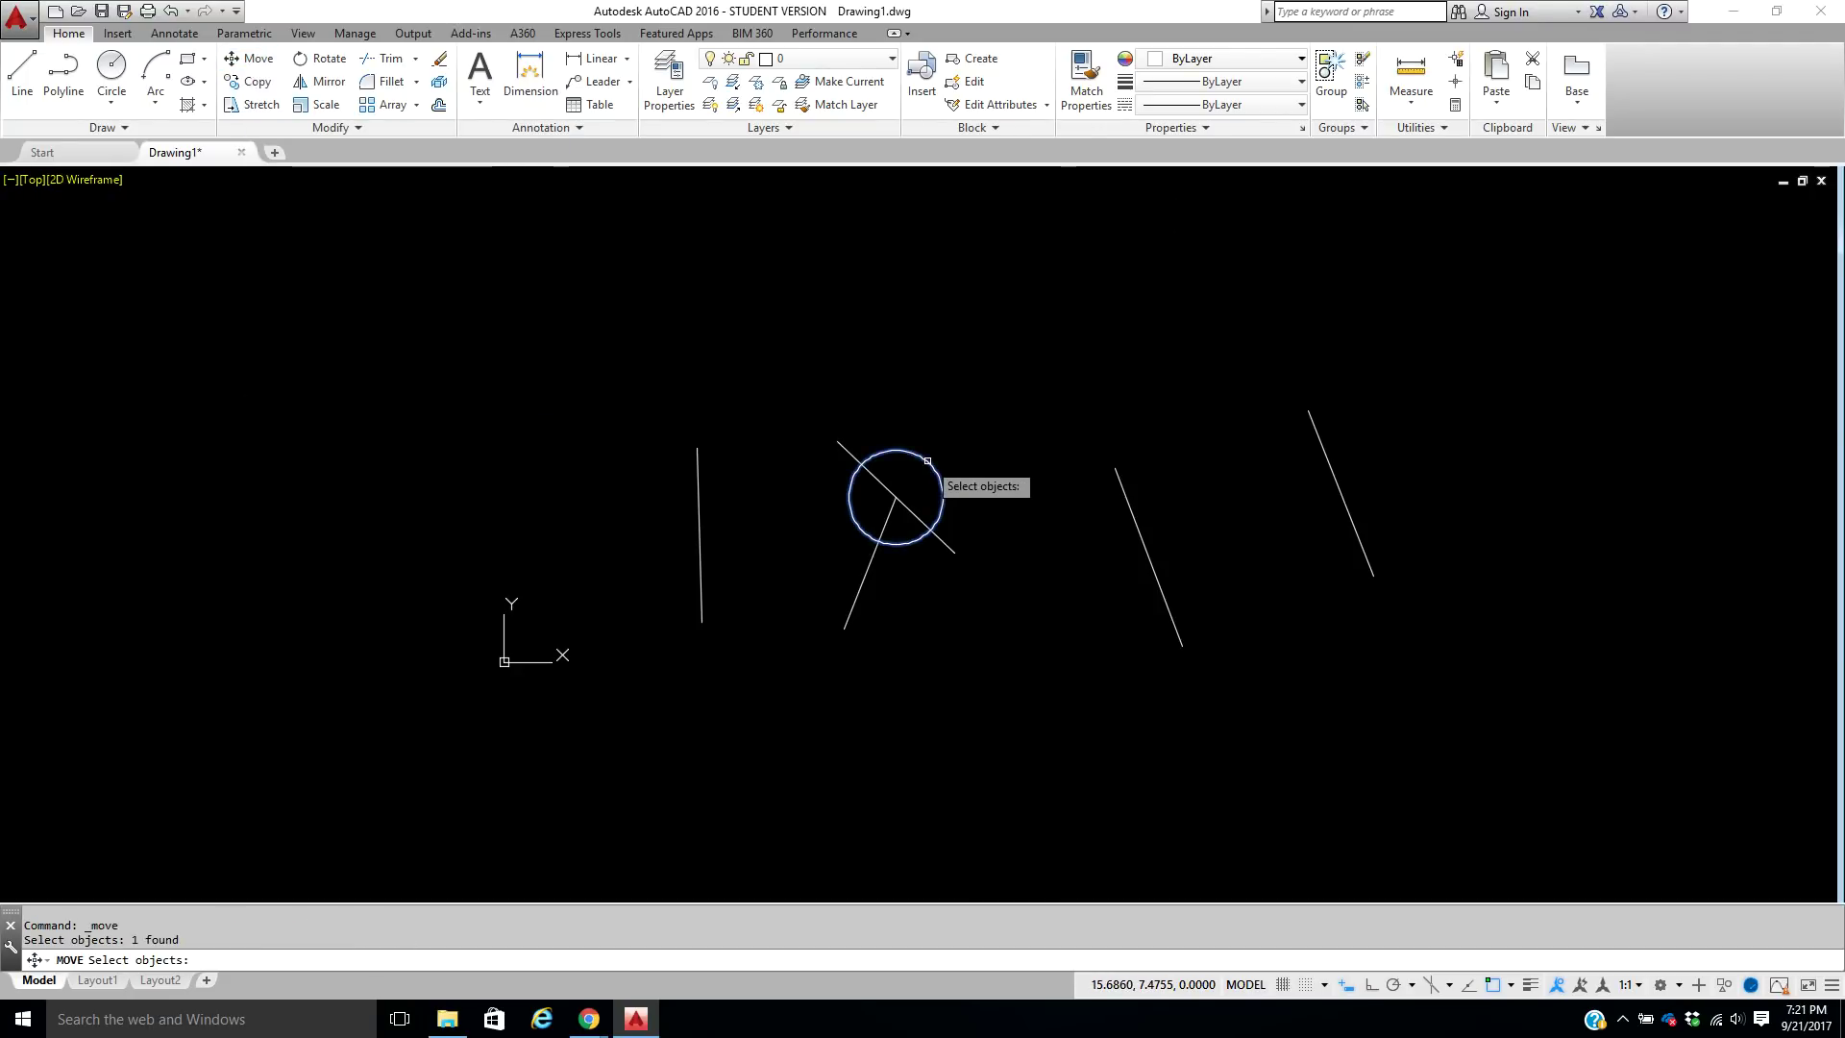
pyautogui.press('Return')
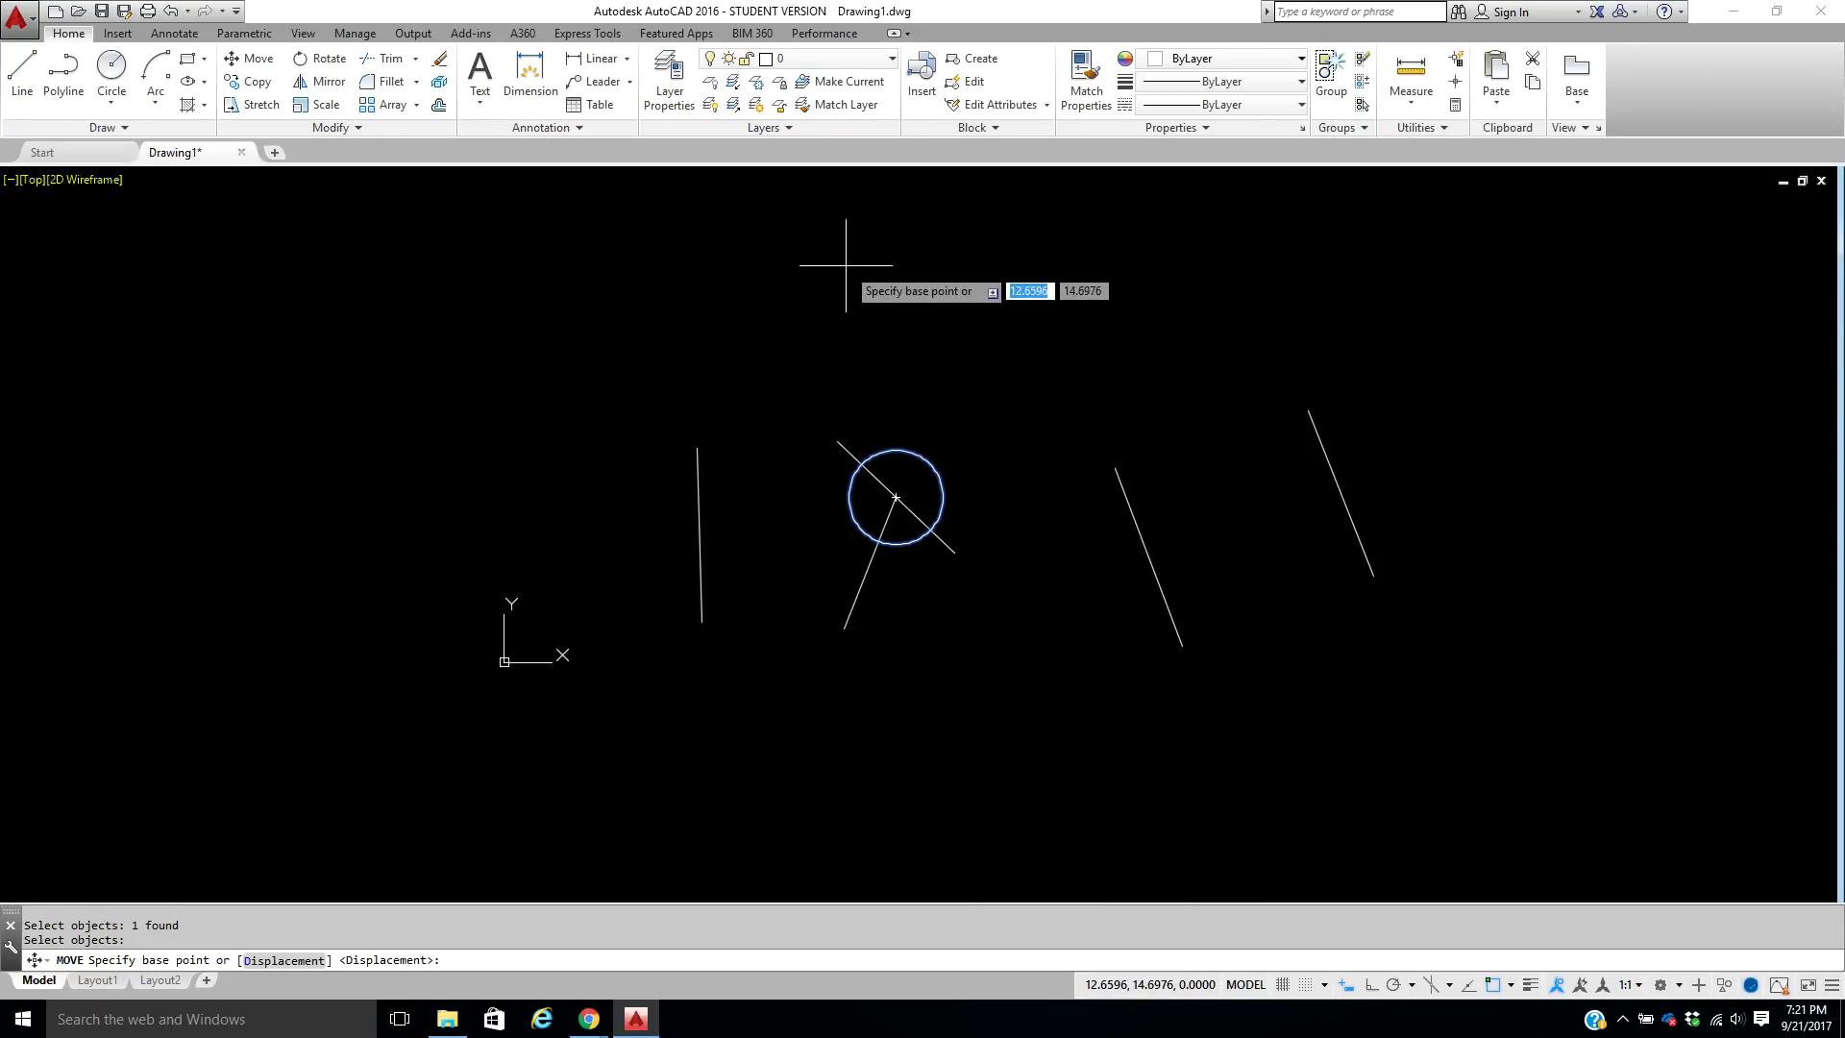
pyautogui.click(854, 298)
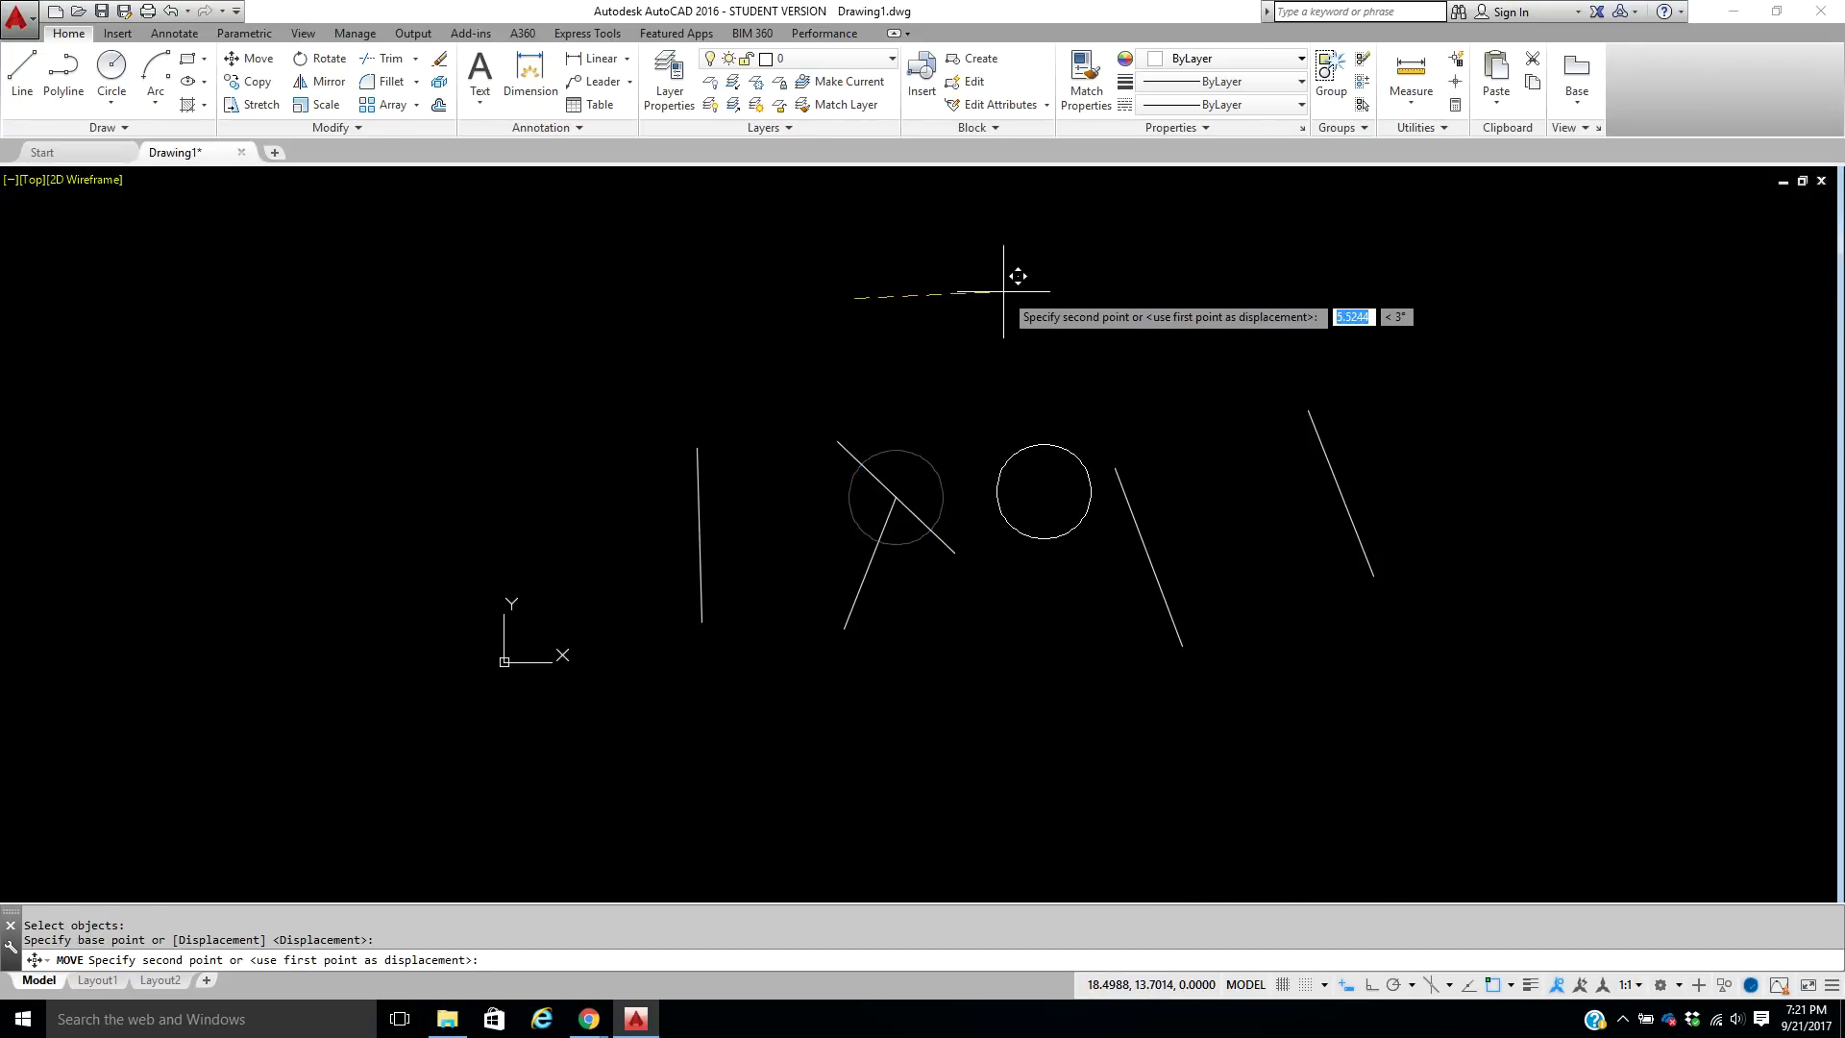
pyautogui.press('F8')
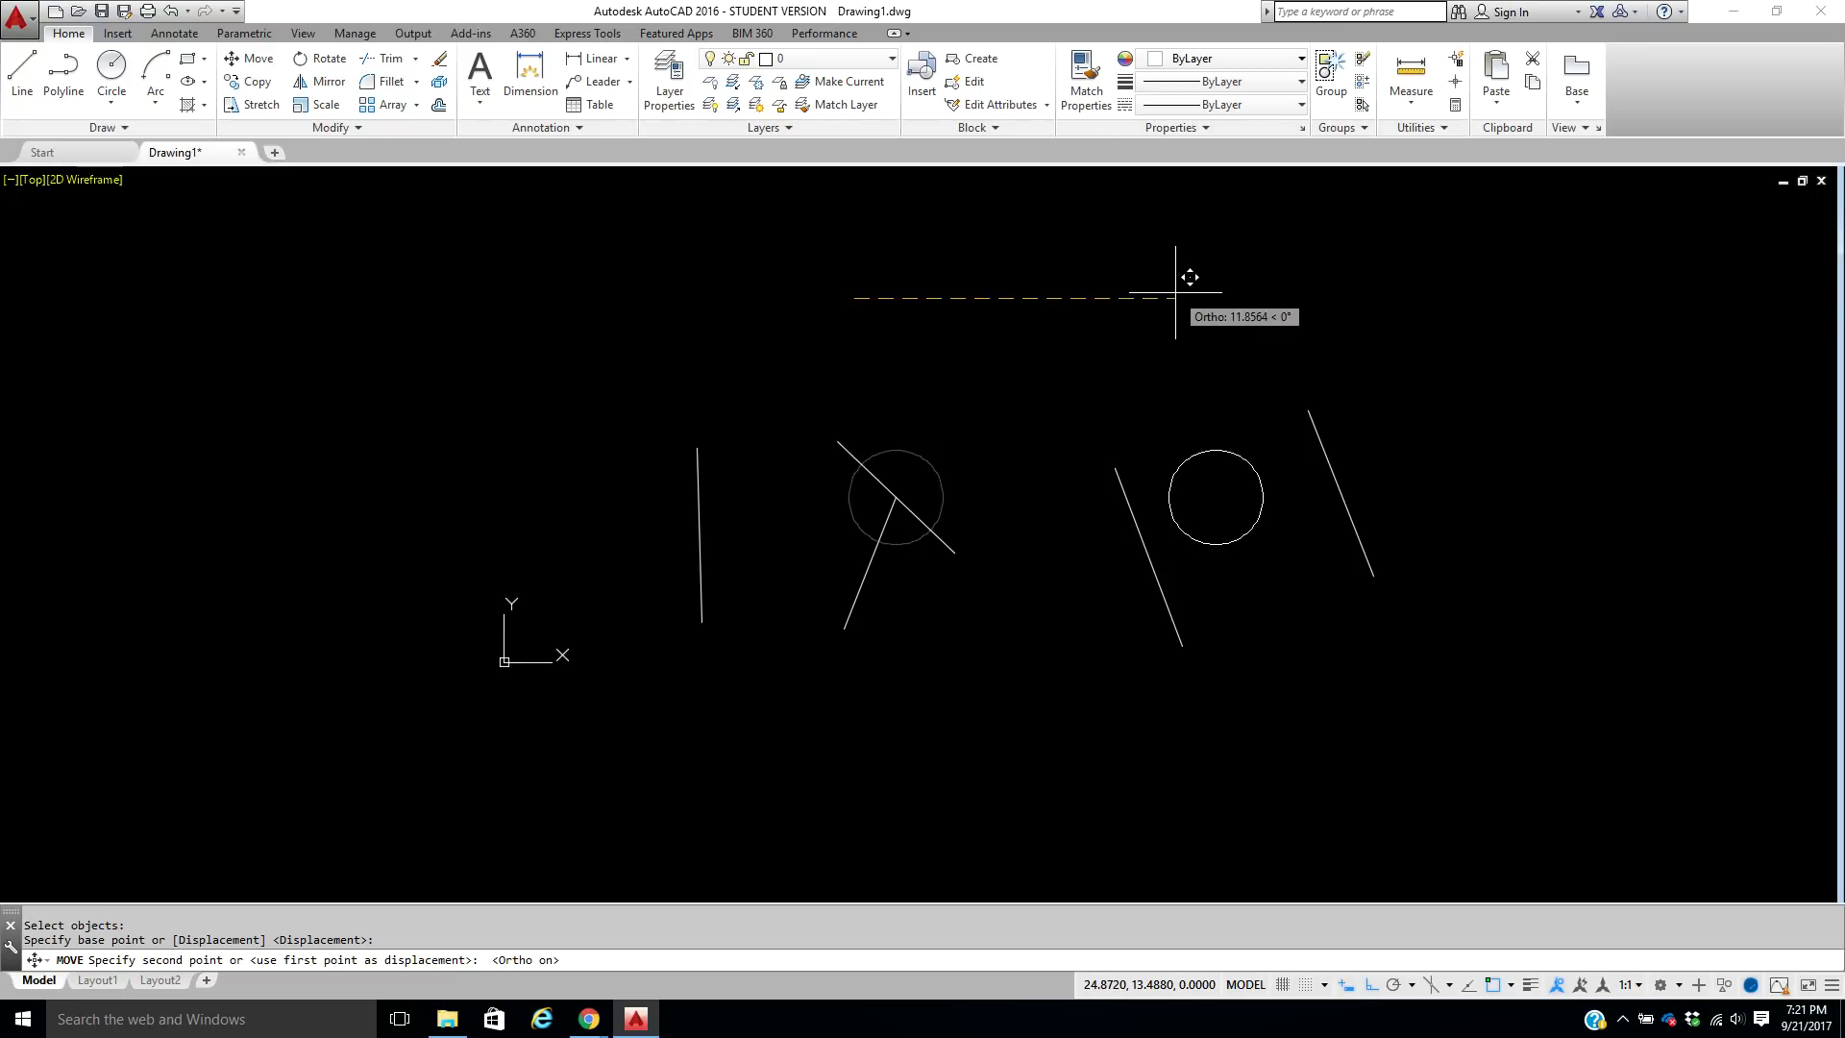
pyautogui.write('10')
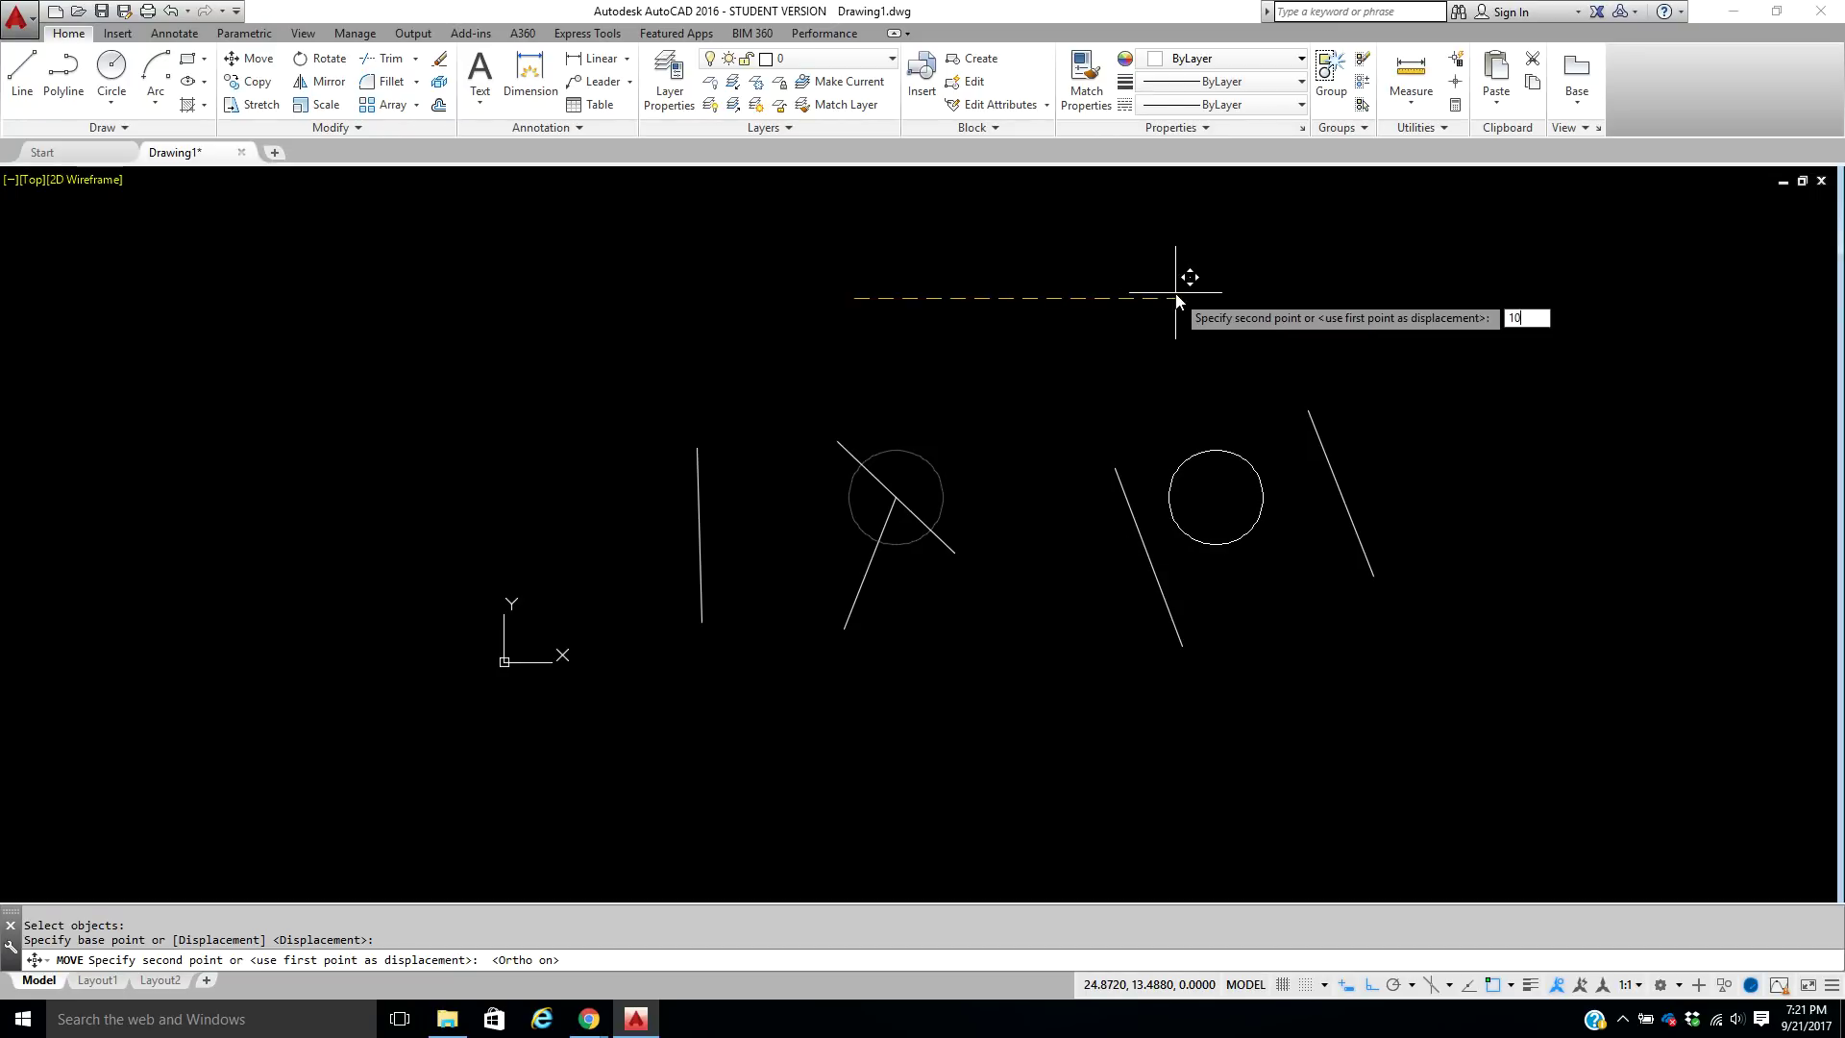
pyautogui.press('Return')
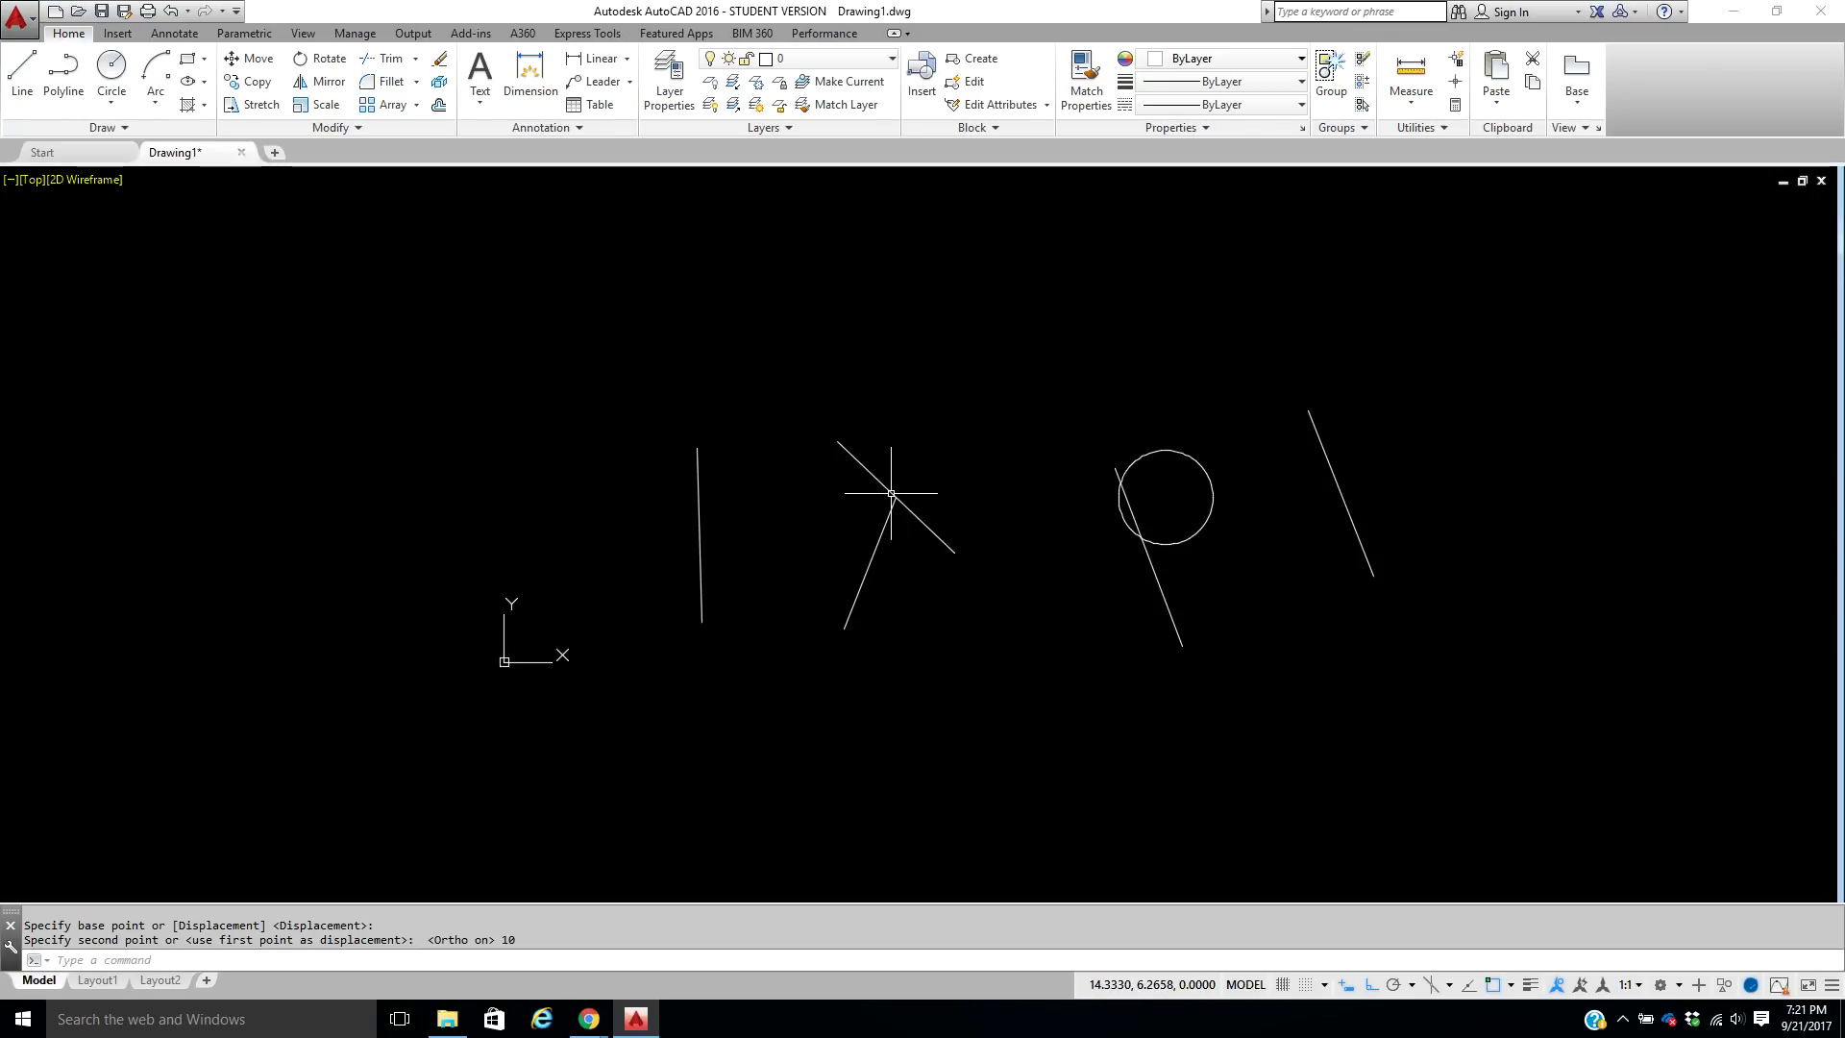
# Draw a horizontal line from the second figure's junction to the circle's centre.
pyautogui.click(22, 77)
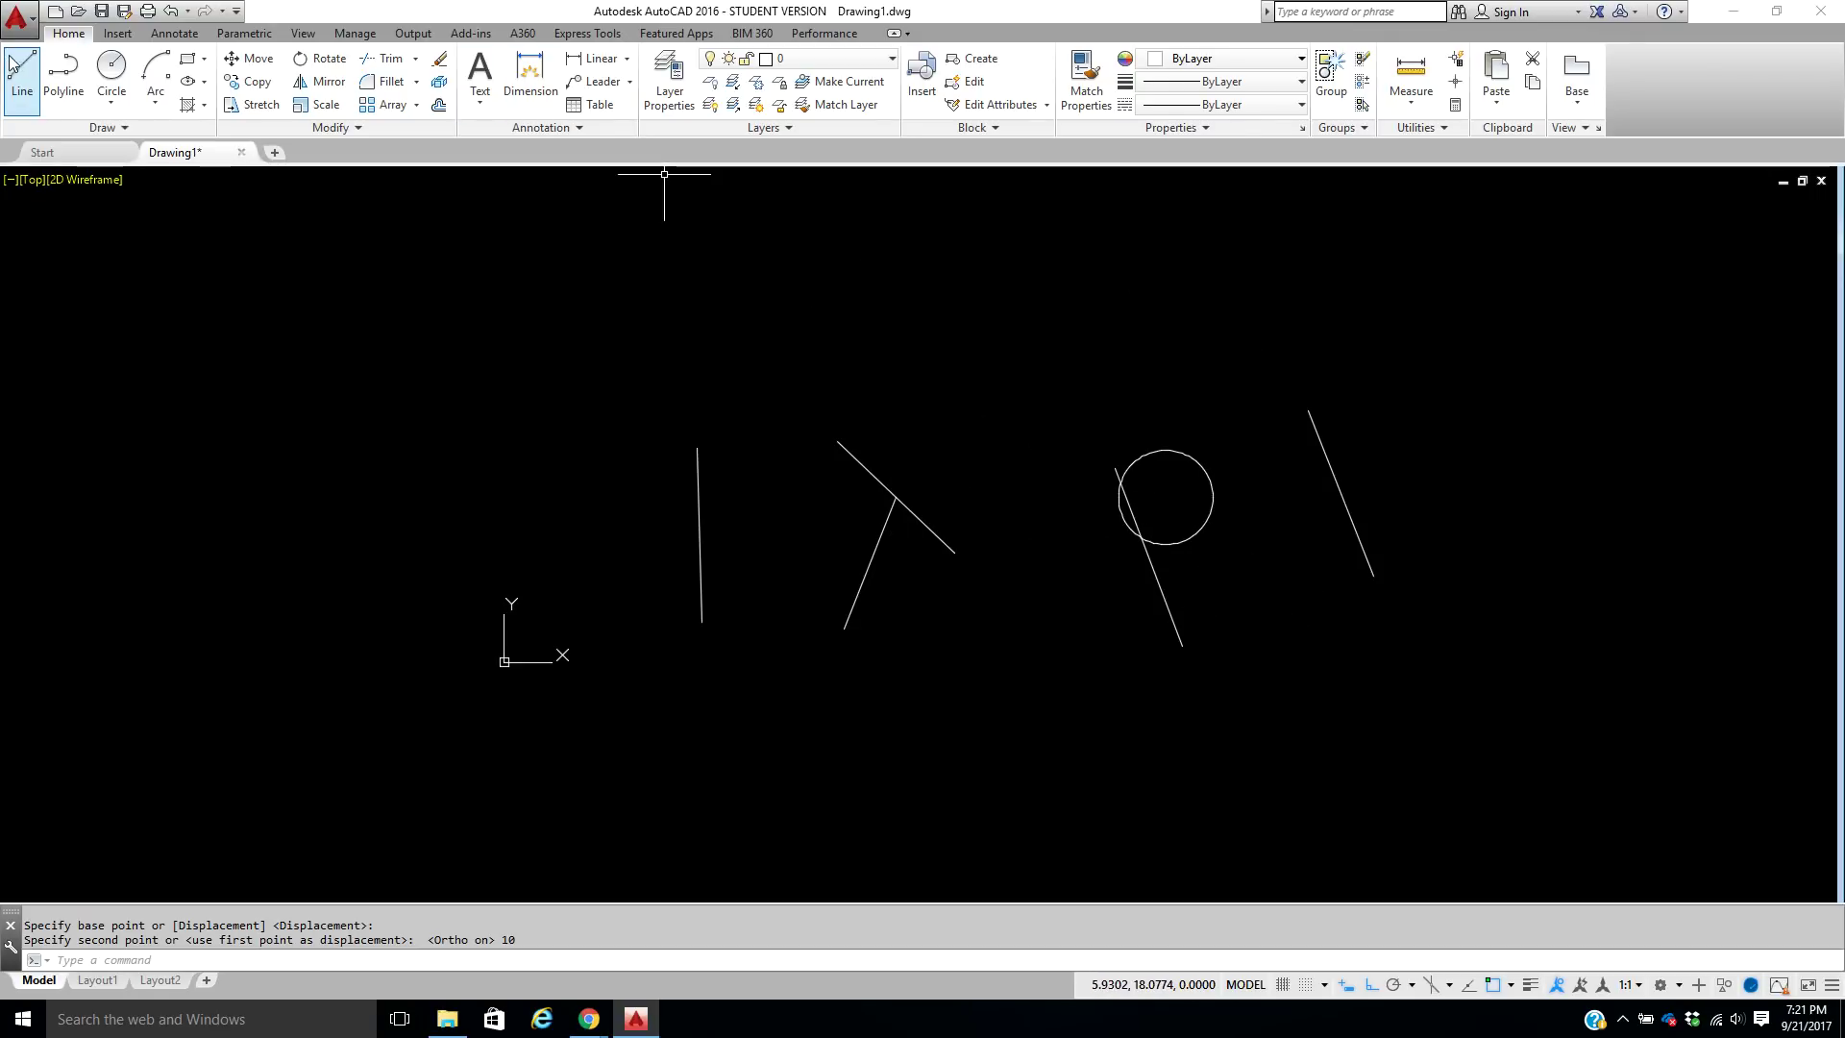
pyautogui.click(895, 497)
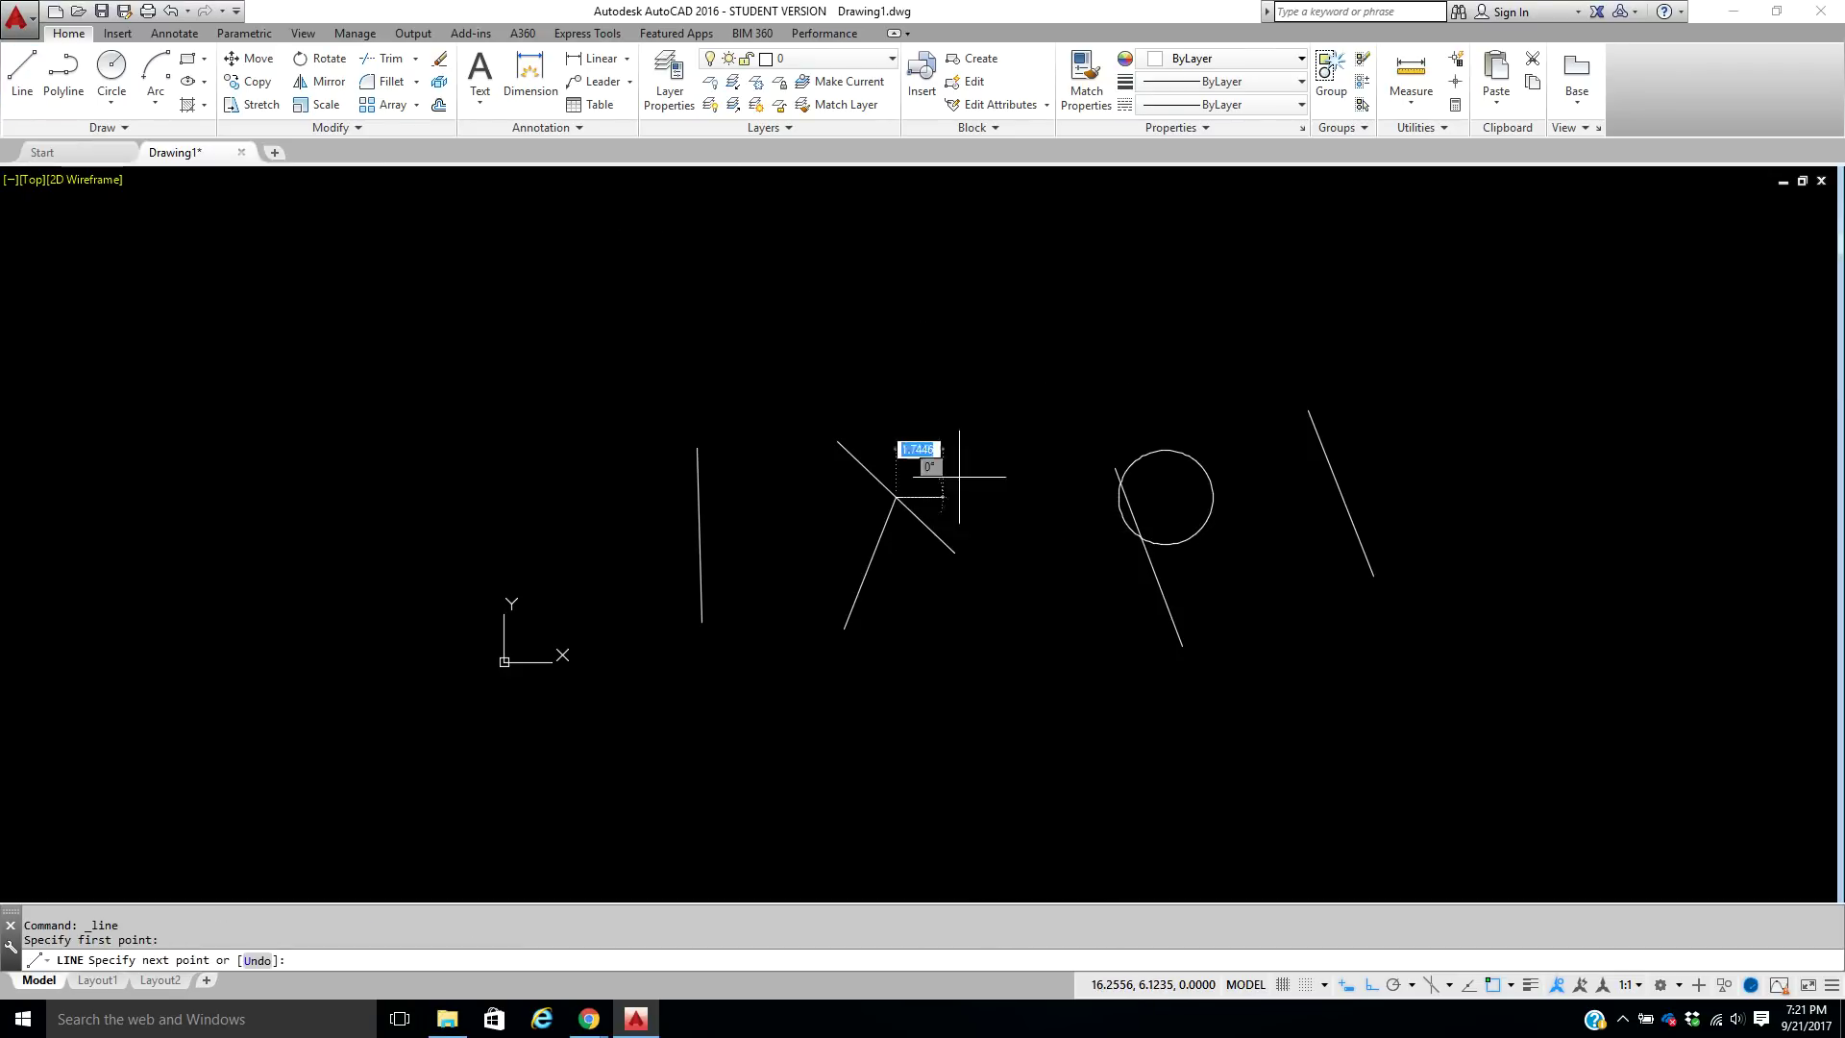
pyautogui.click(1166, 497)
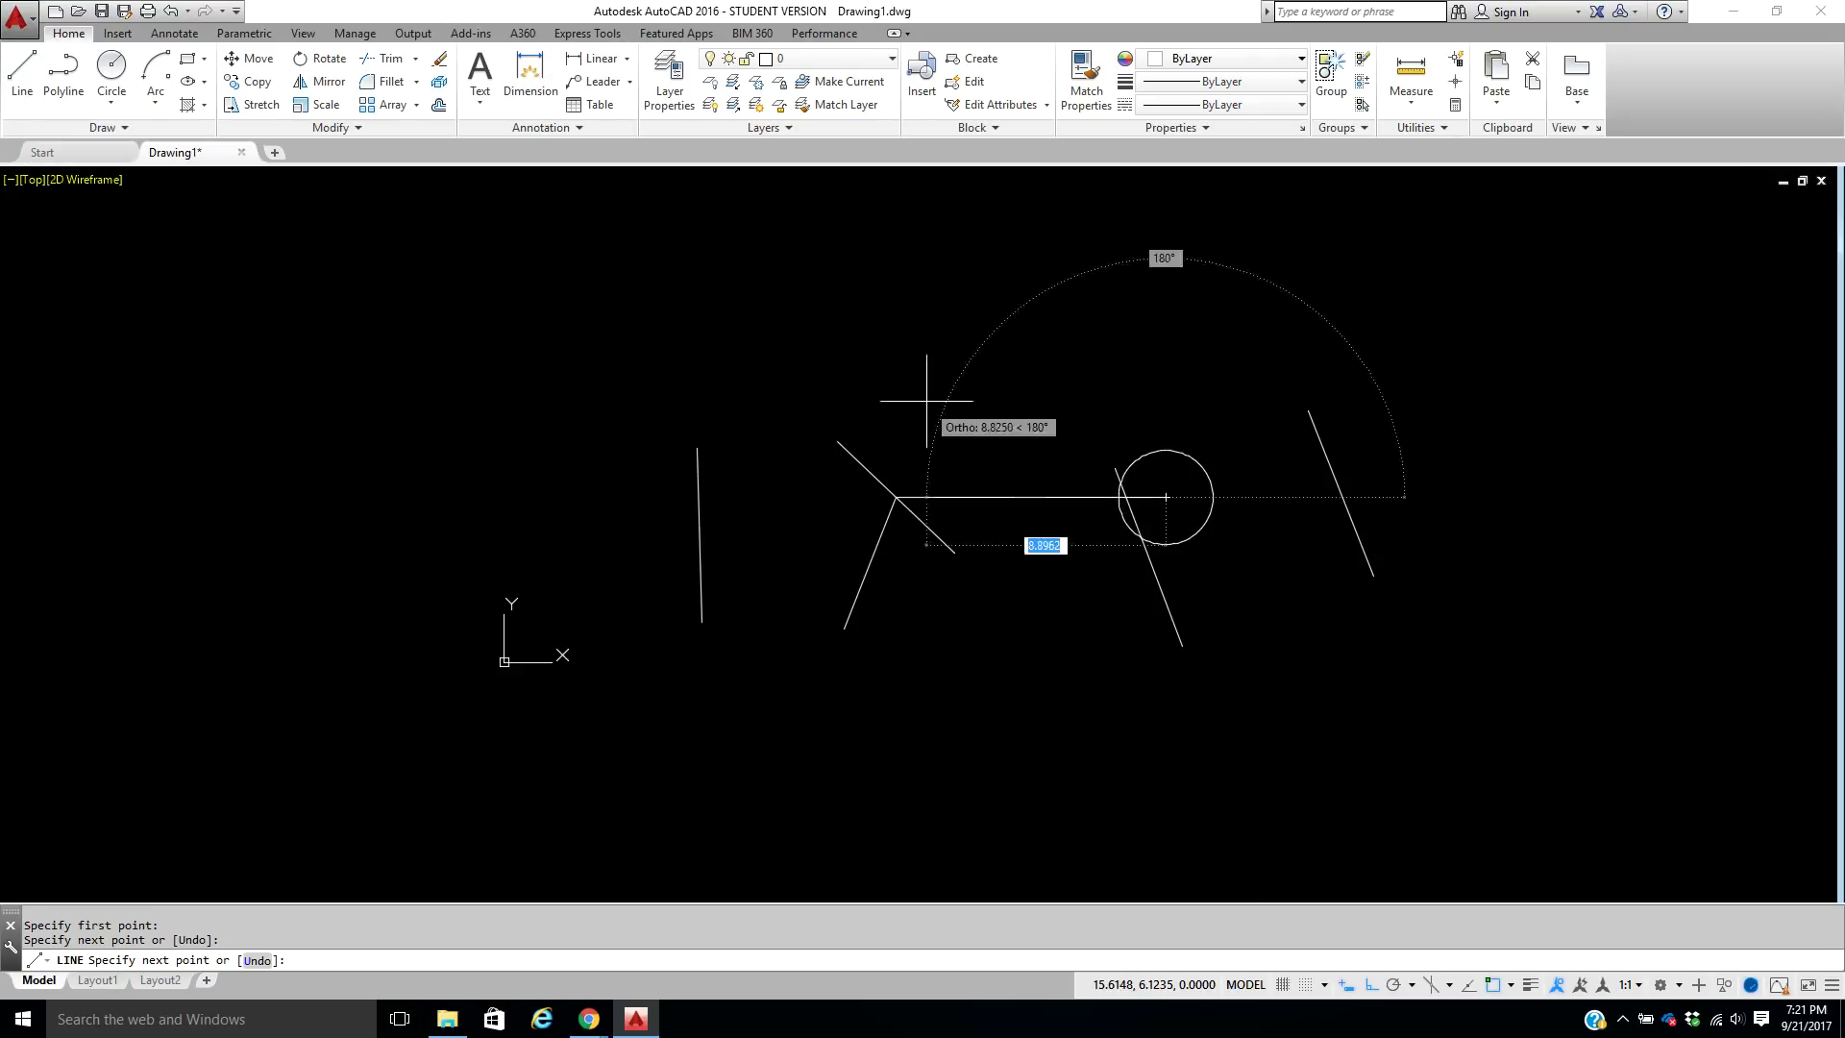
pyautogui.rightClick(949, 309)
pyautogui.click(990, 320)
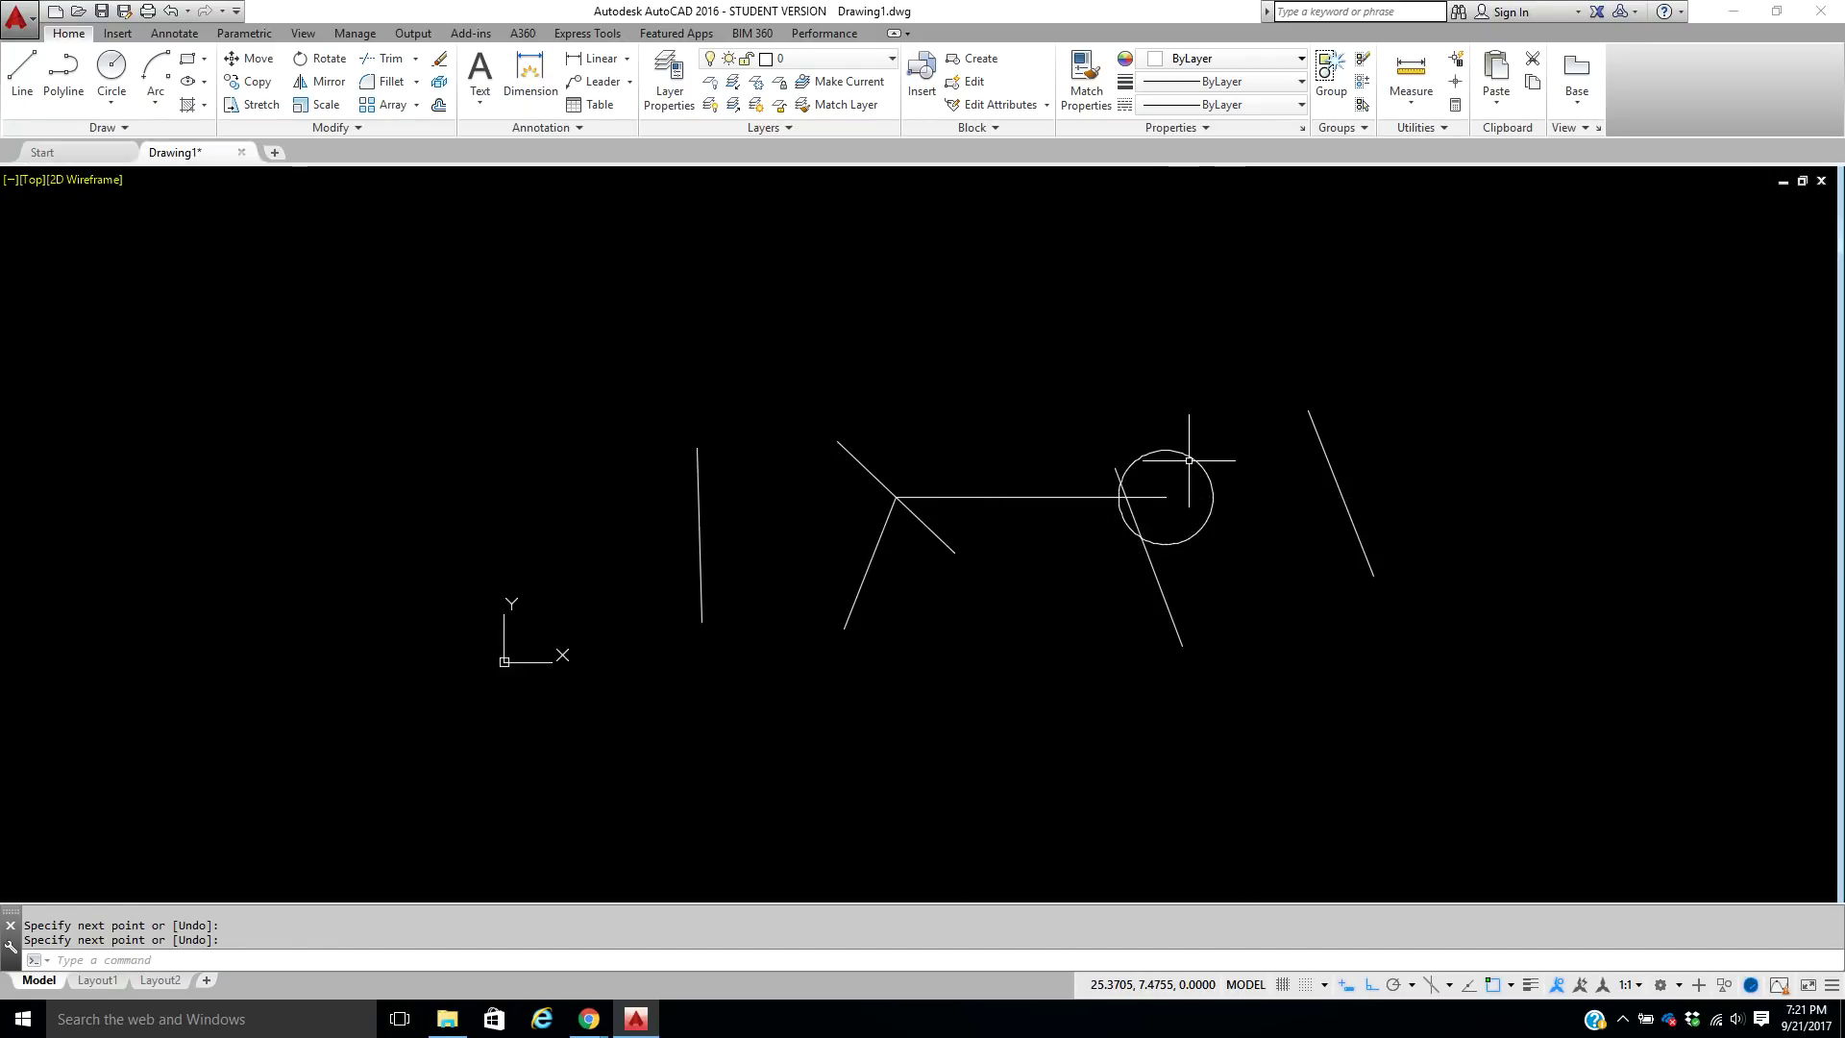
# Move the circle straight up 5 units.
pyautogui.click(231, 59)
pyautogui.click(1213, 497)
pyautogui.press('Return')
pyautogui.click(1255, 569)
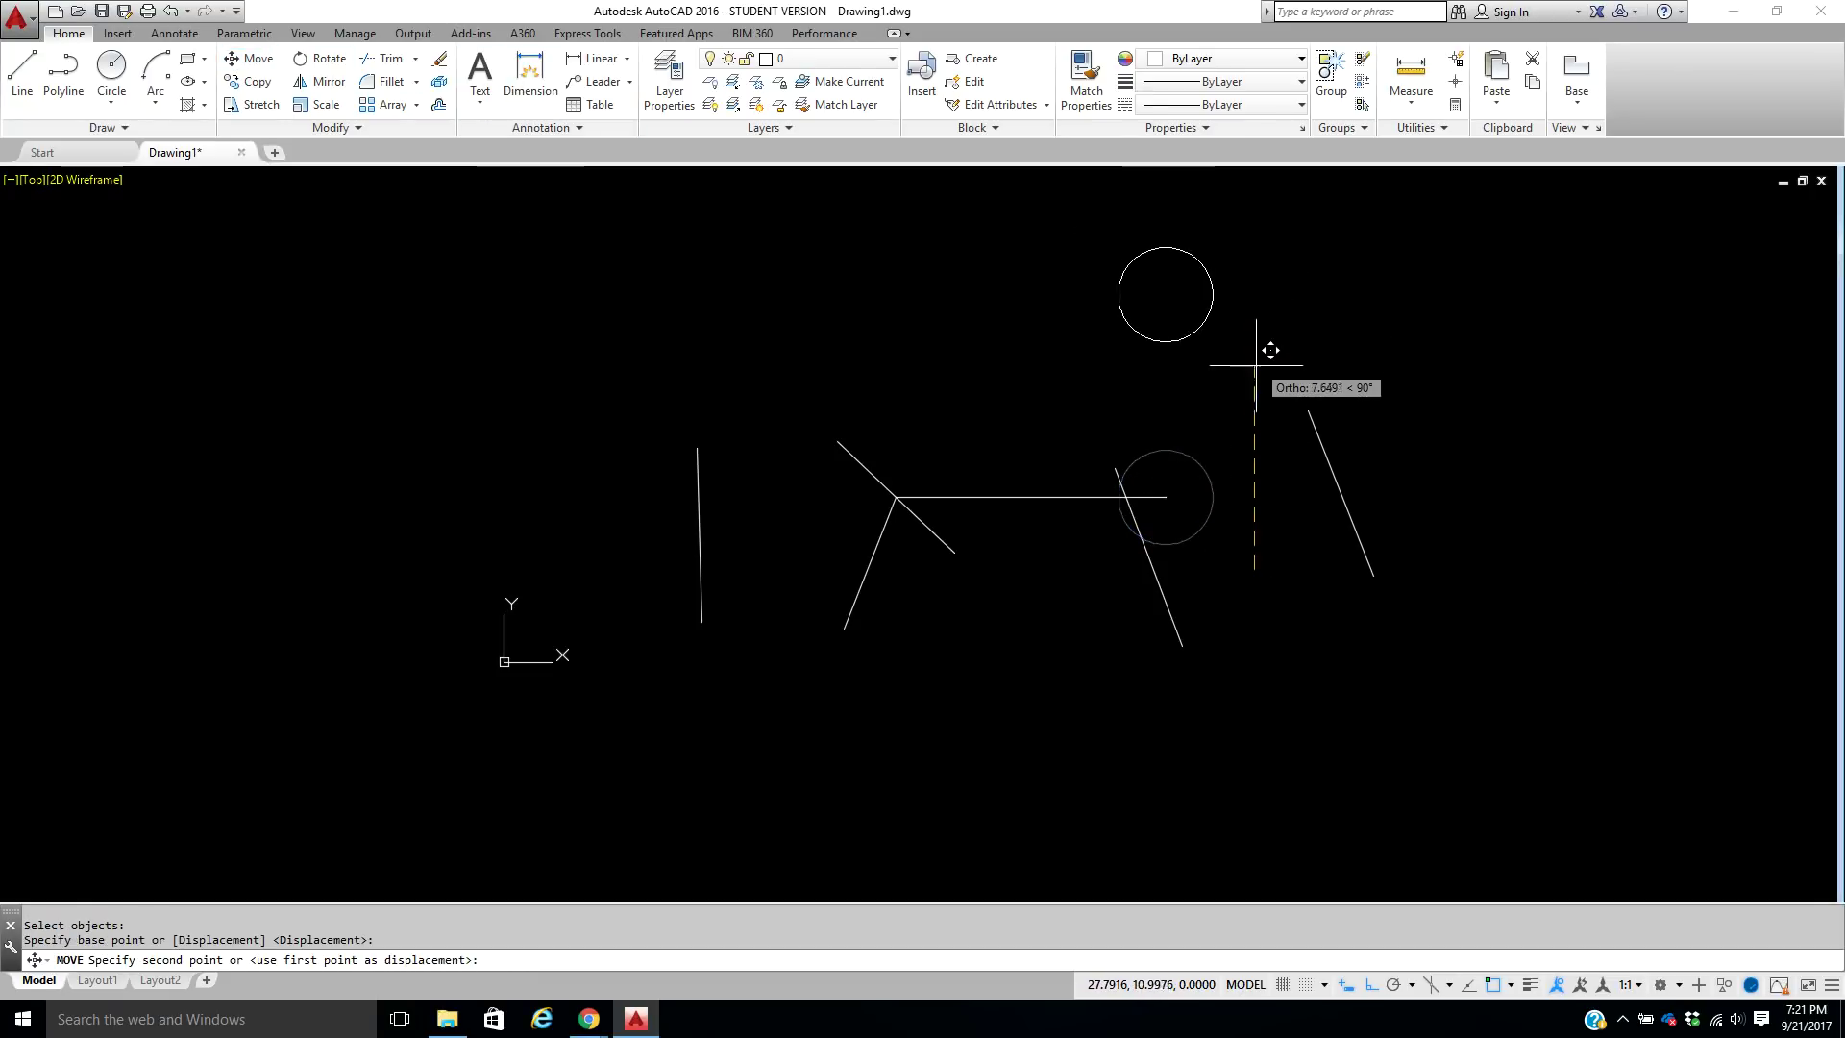
pyautogui.write('5')
pyautogui.press('Return')
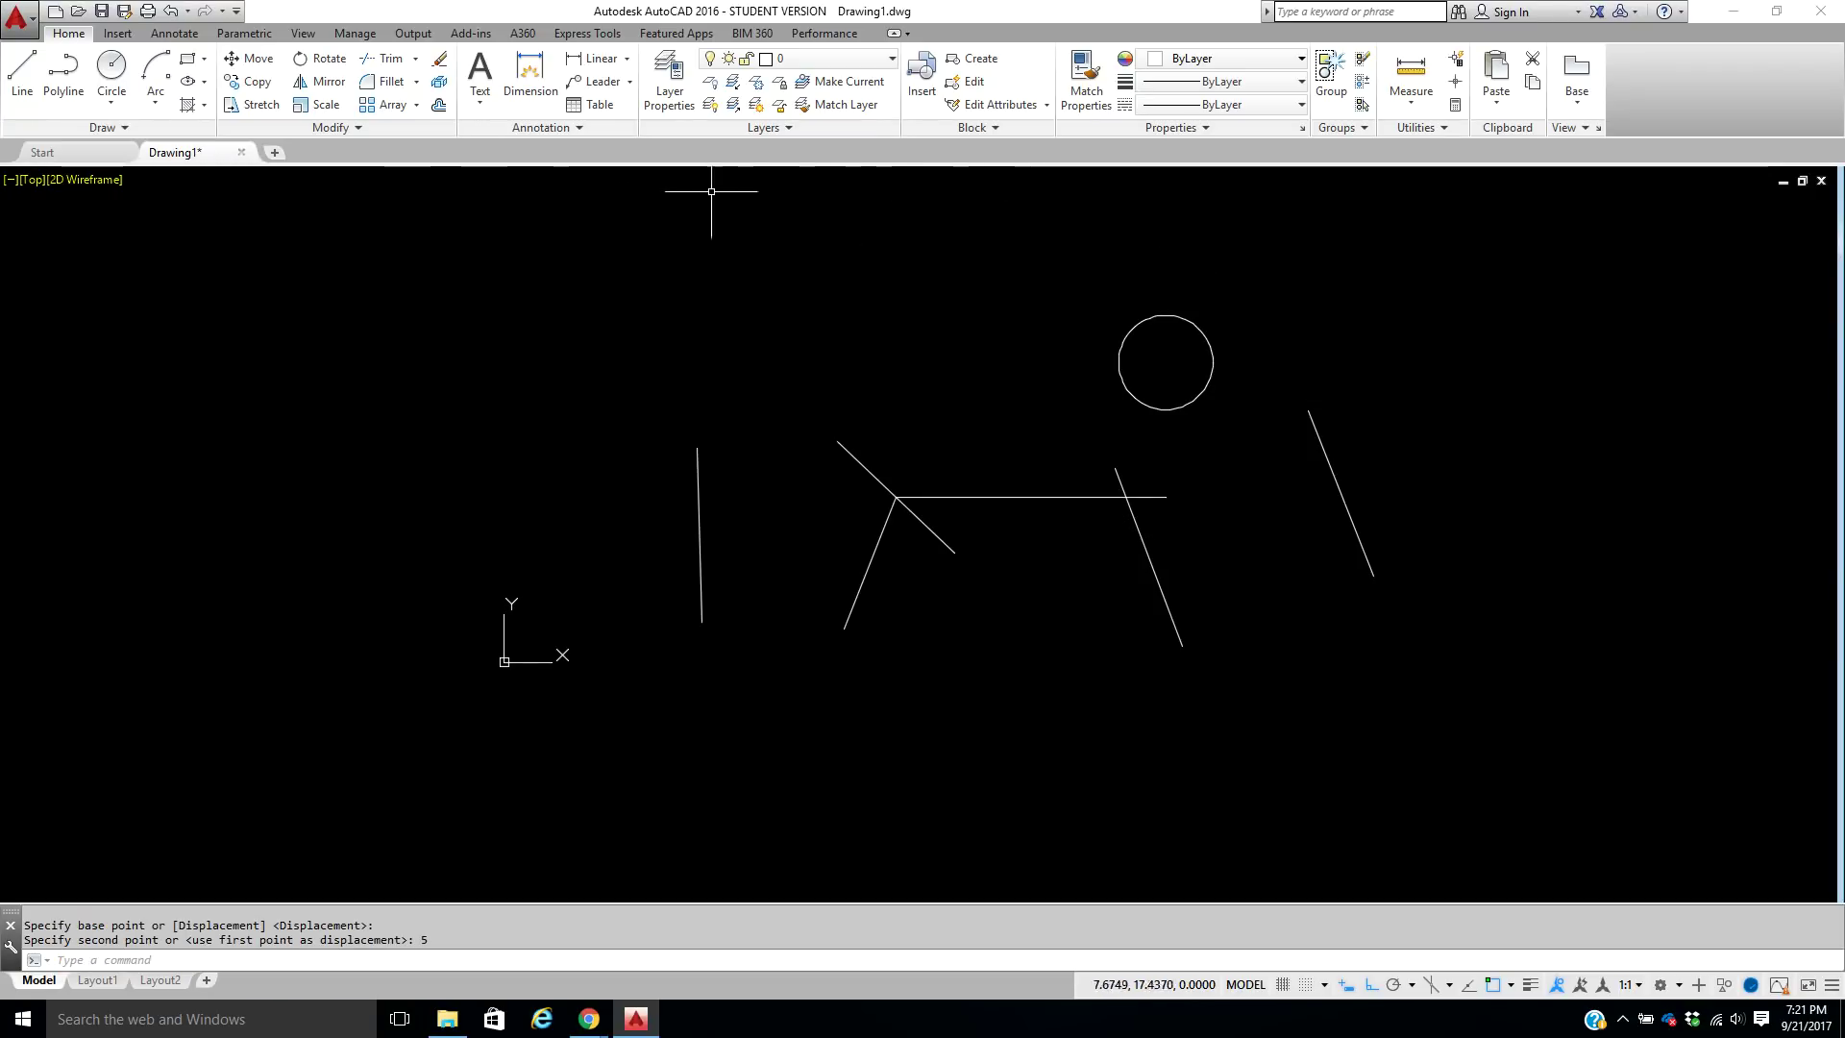
# Move the circle by its right quadrant onto the right slanted line's top end, then turn Ortho off.
pyautogui.click(230, 60)
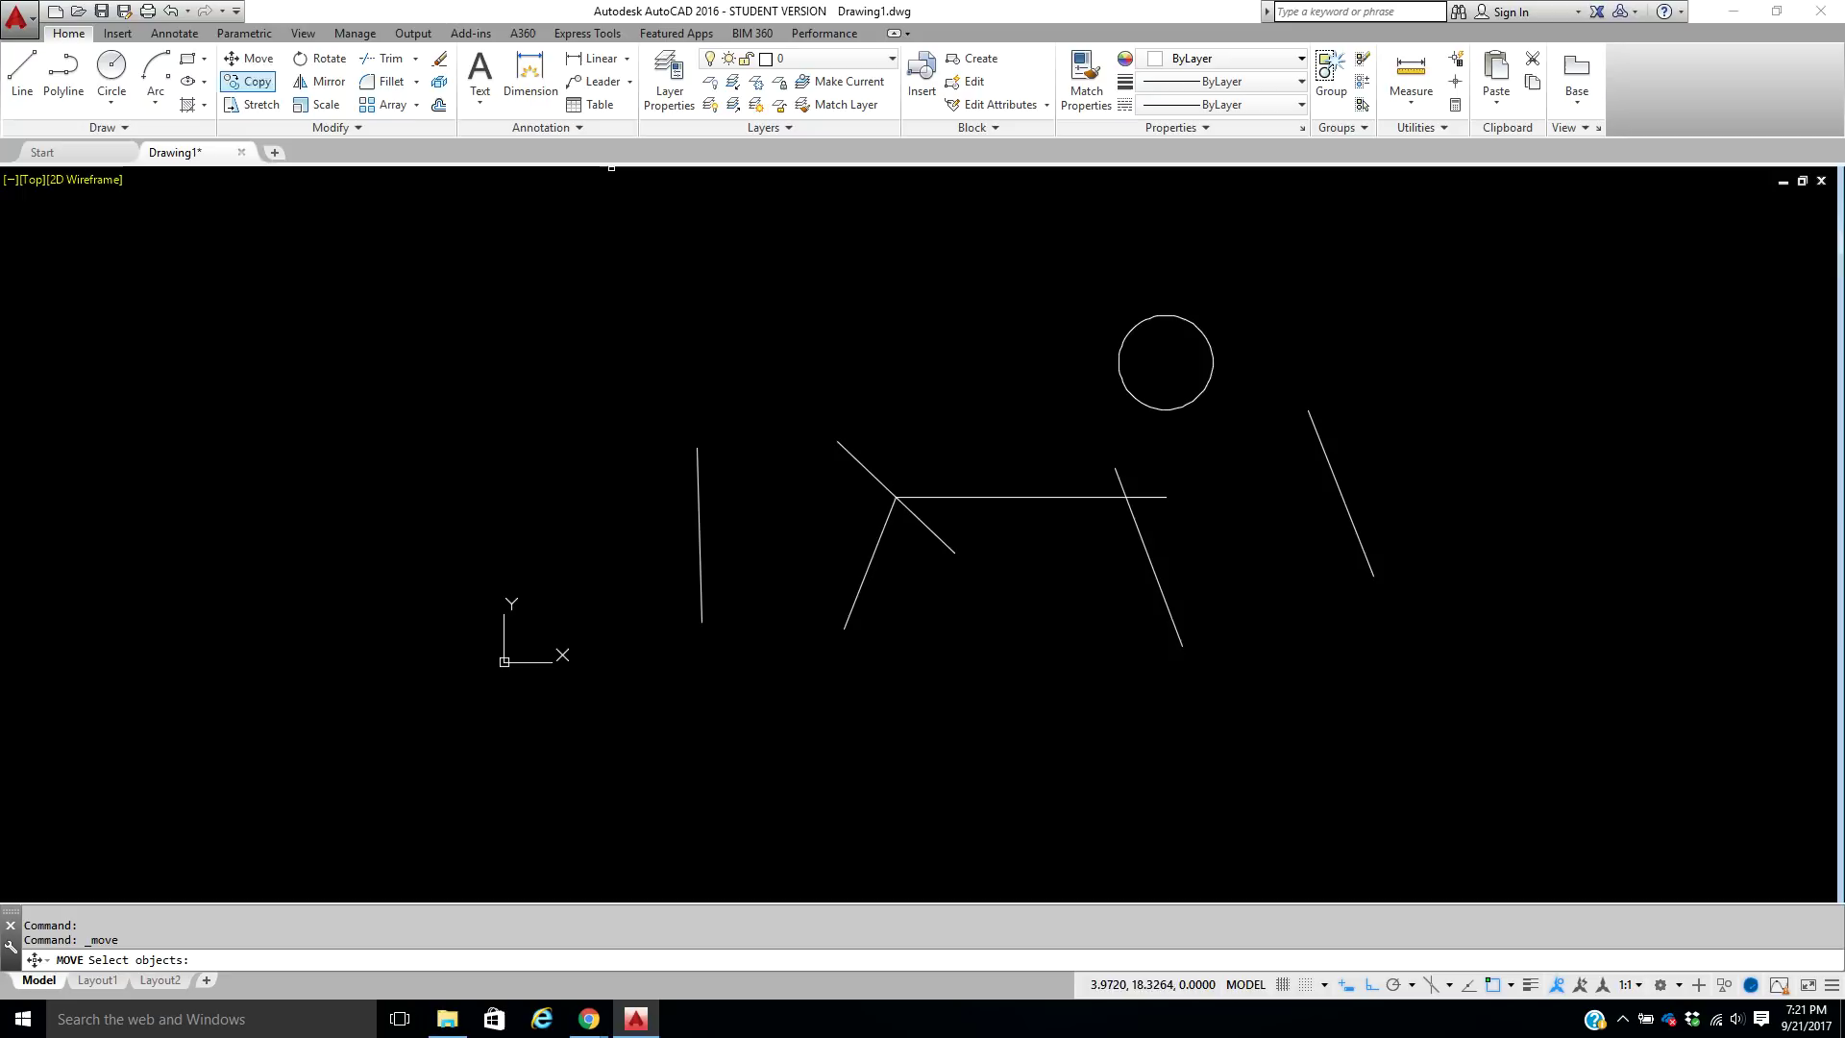
pyautogui.click(1202, 378)
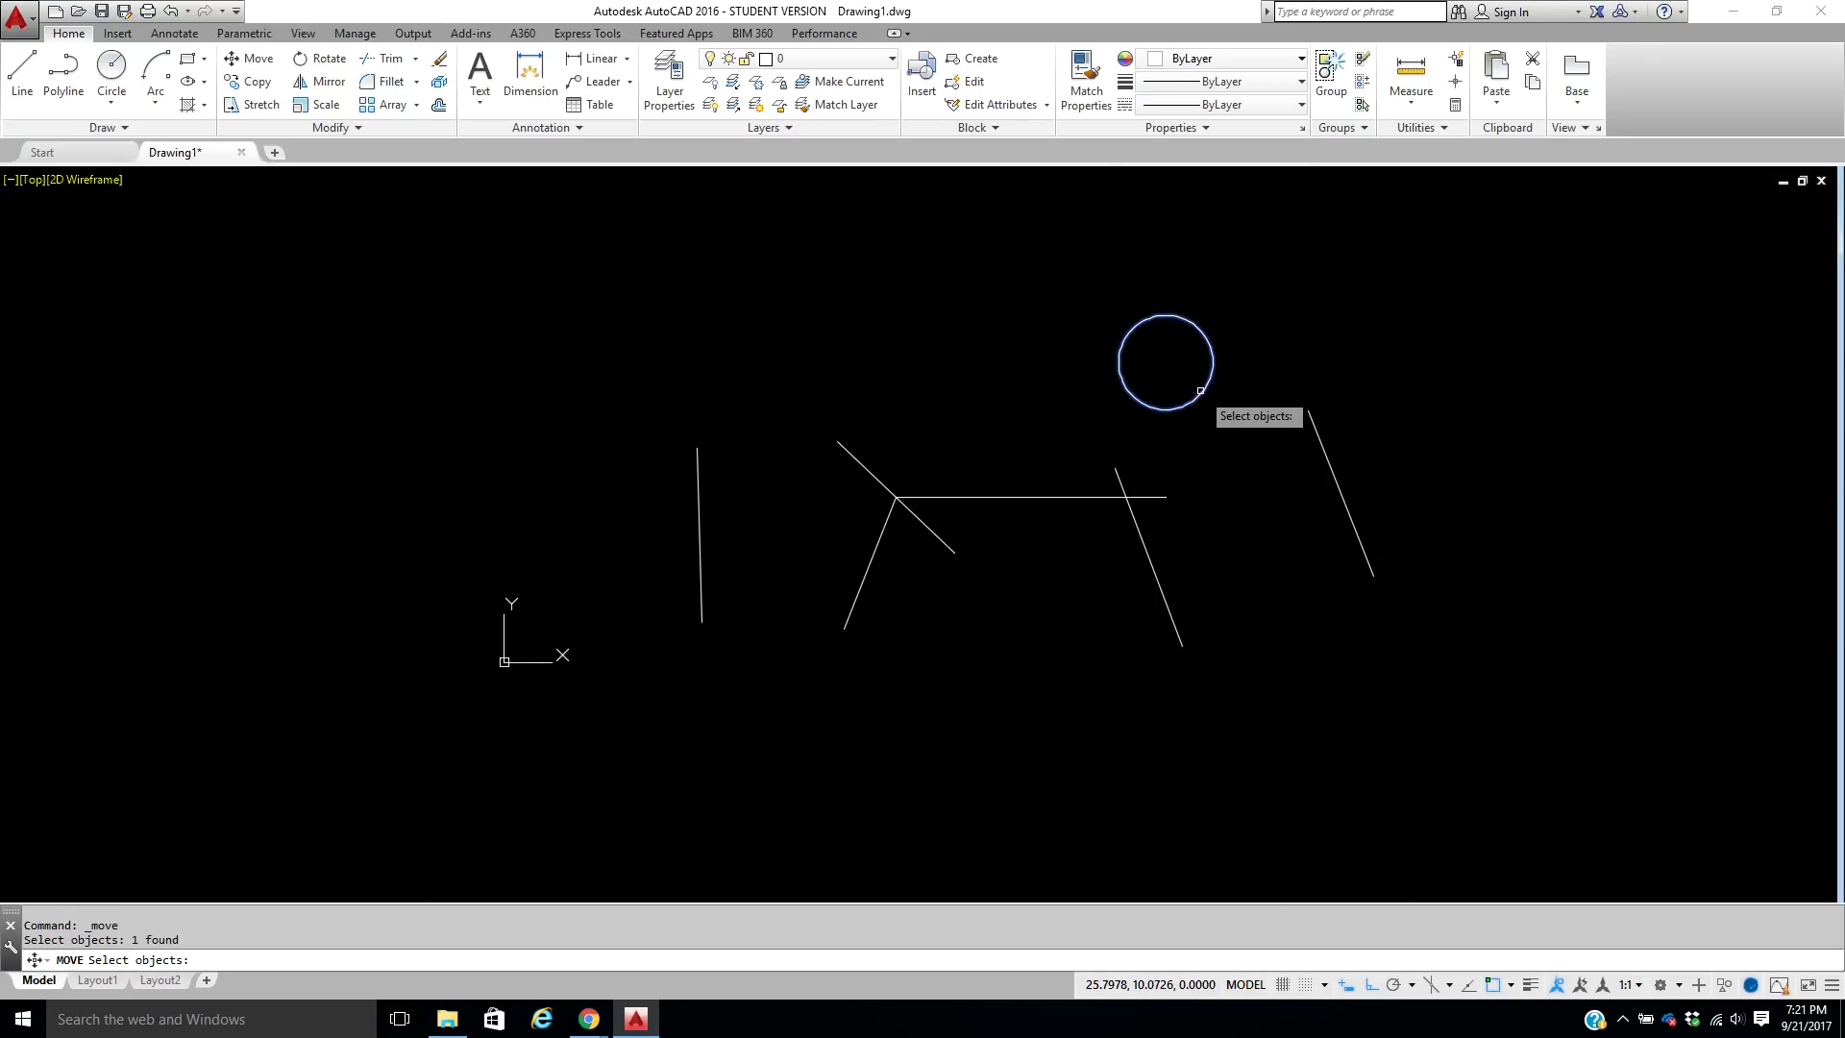
pyautogui.press('Return')
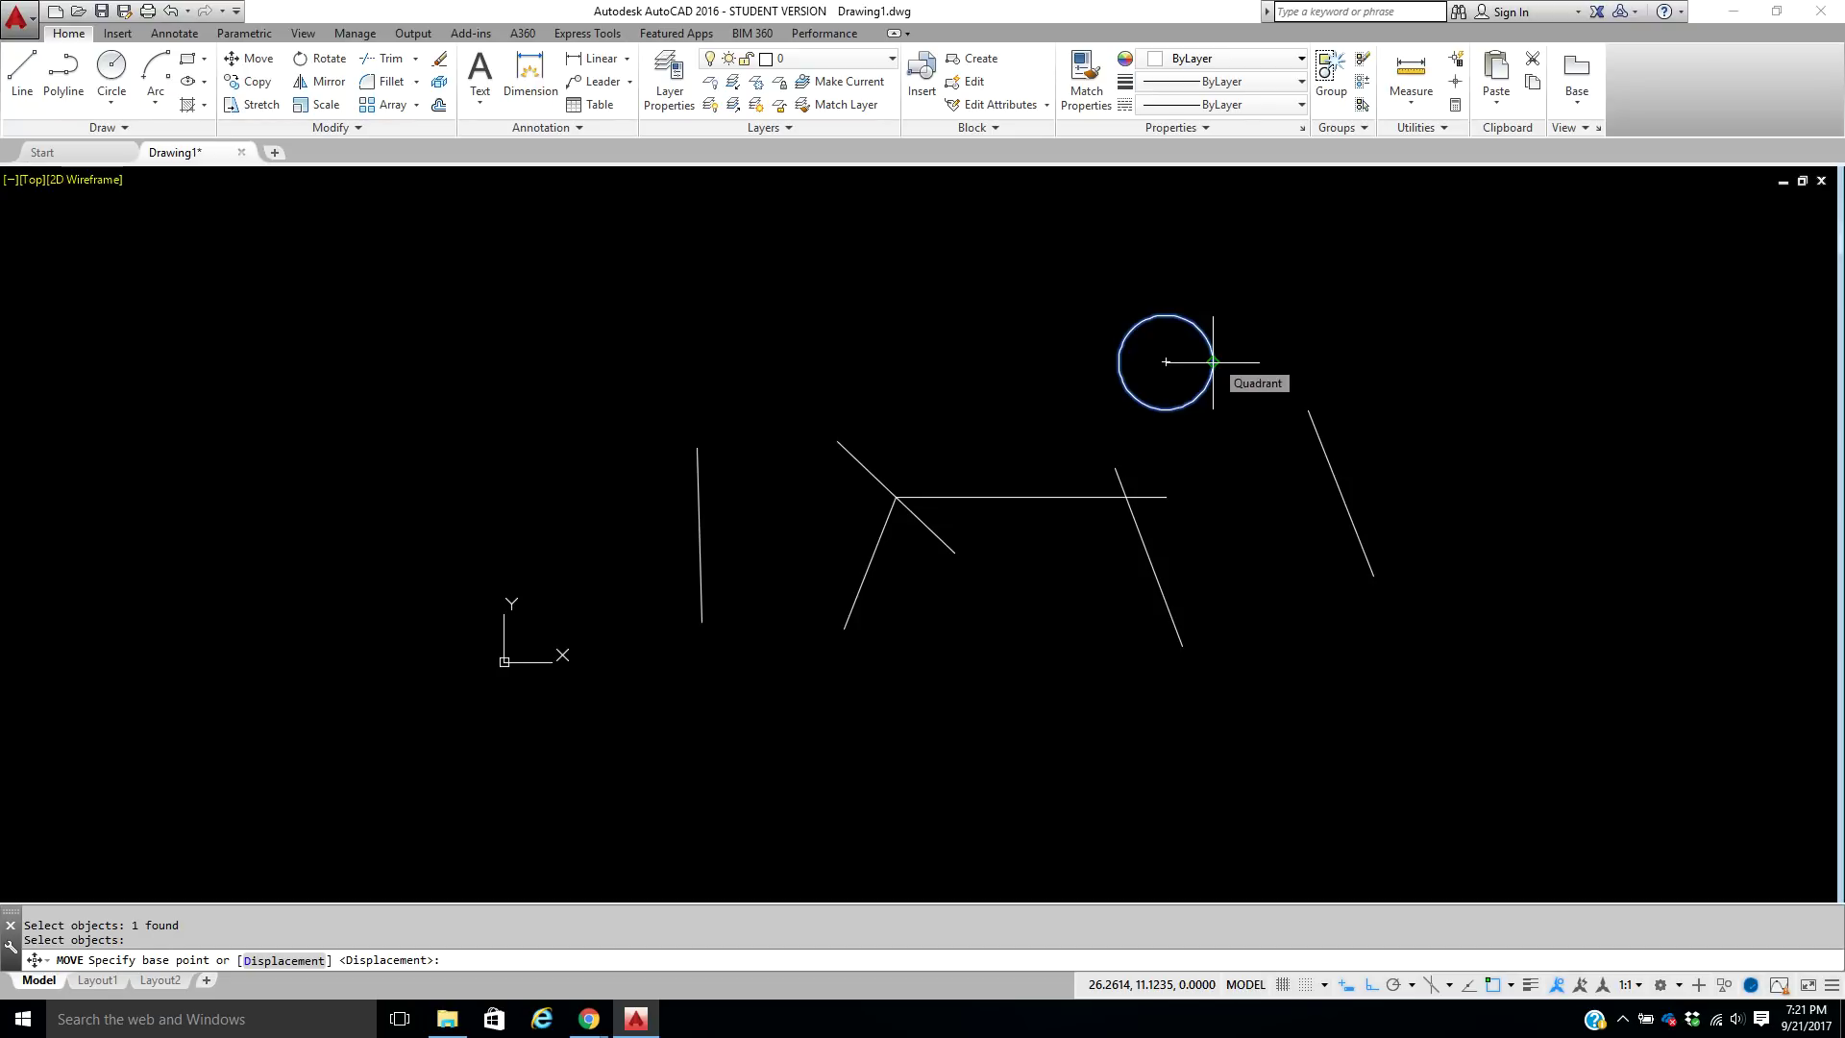
pyautogui.click(1213, 362)
pyautogui.click(1315, 411)
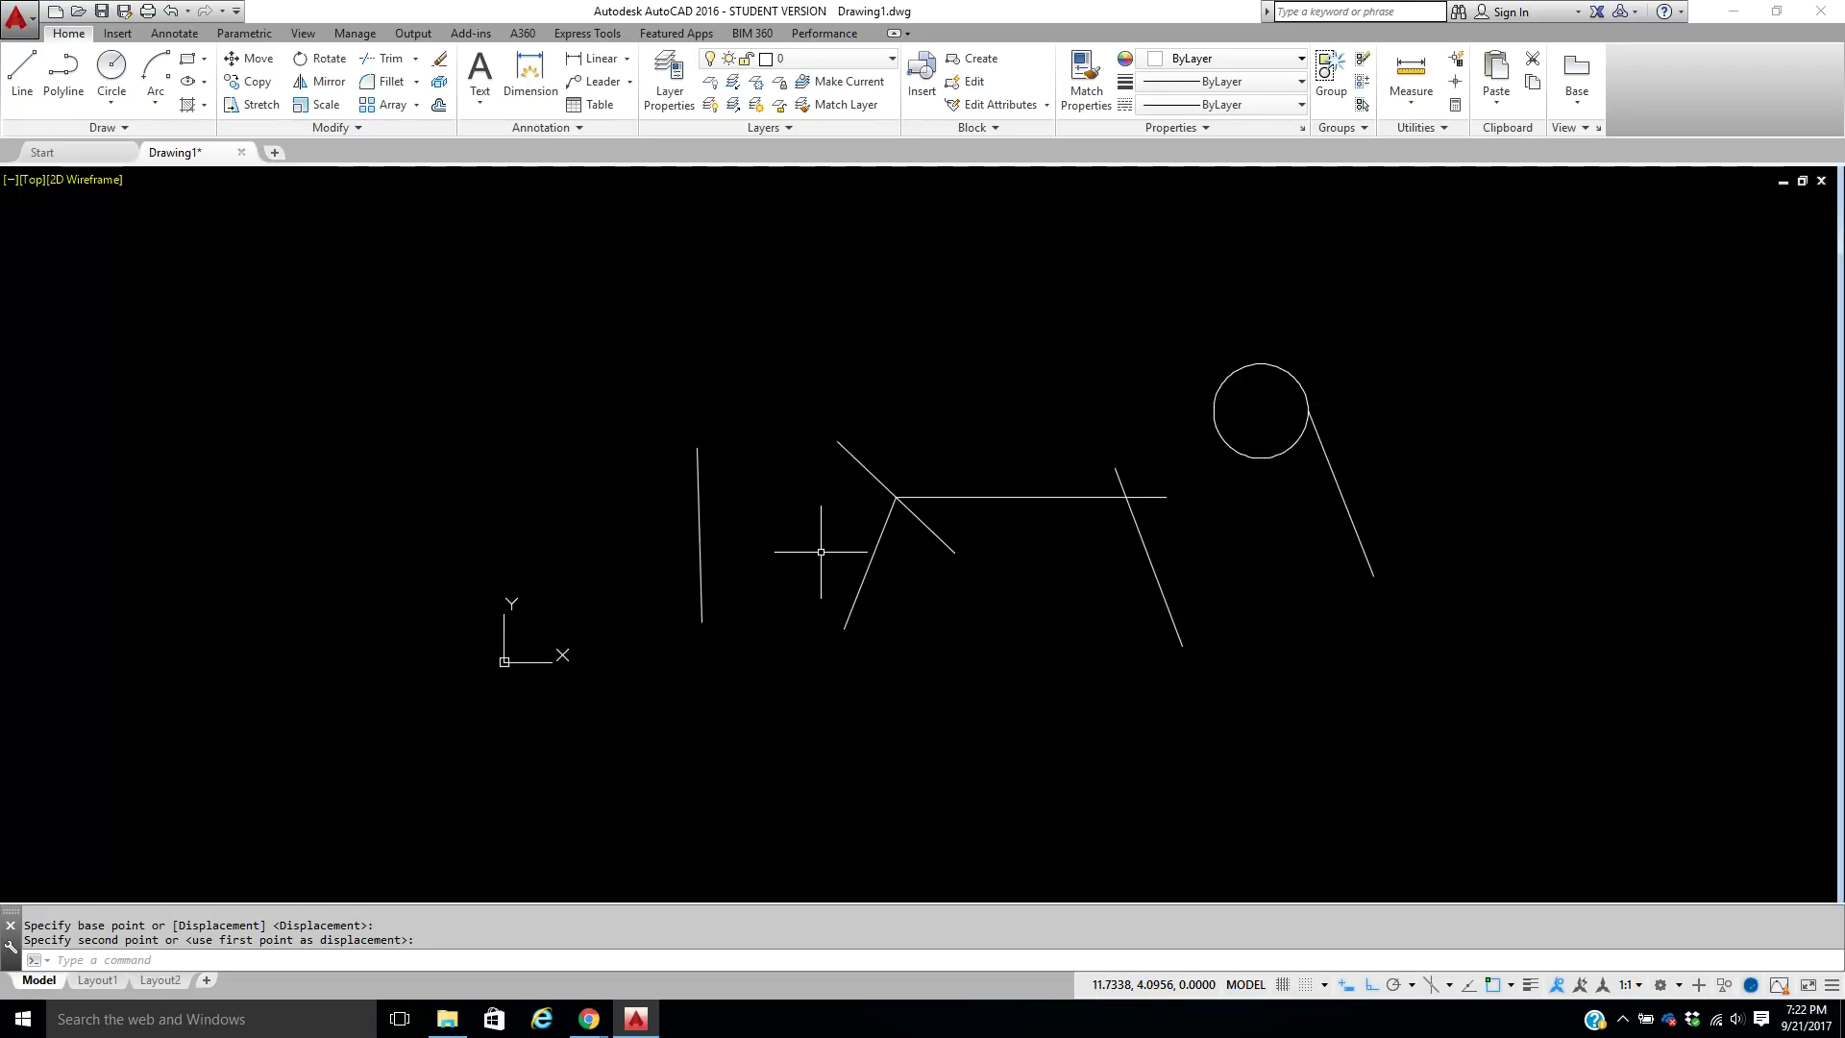
pyautogui.press('F8')
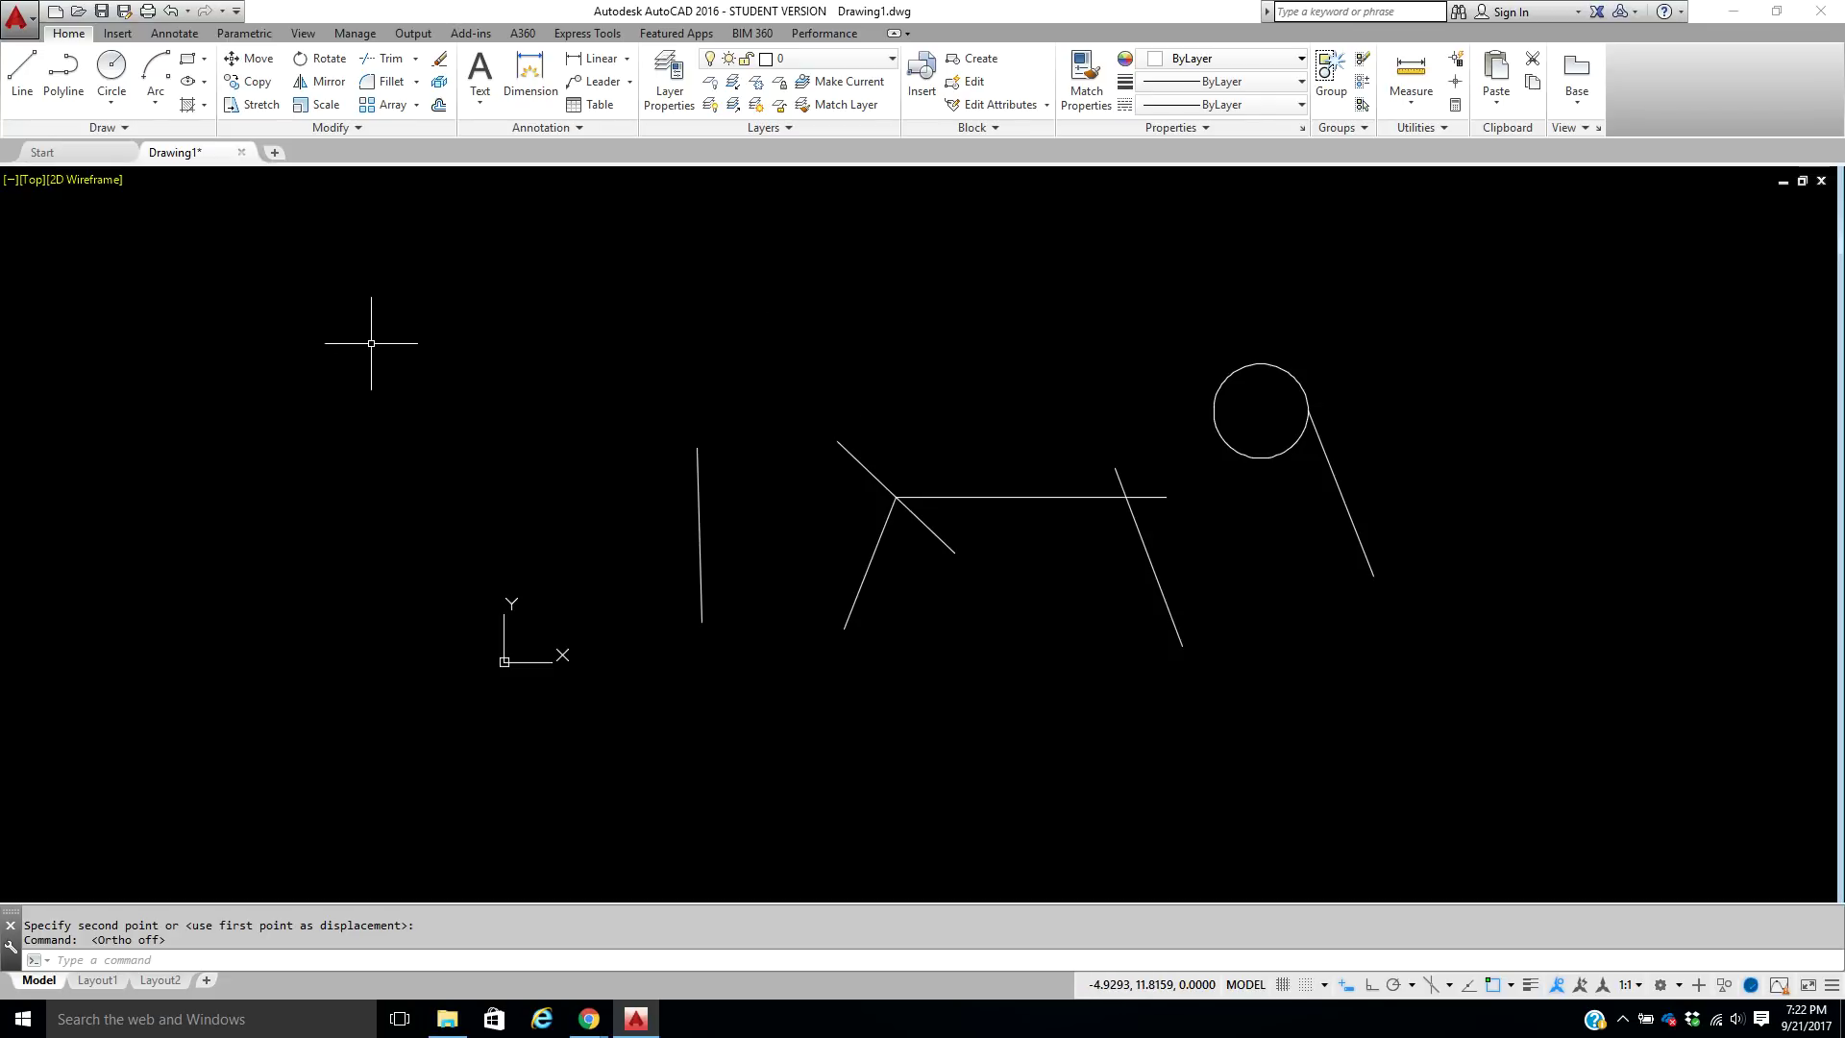
# Copy the circle by its centre onto nine line endpoints across both figures.
pyautogui.click(256, 85)
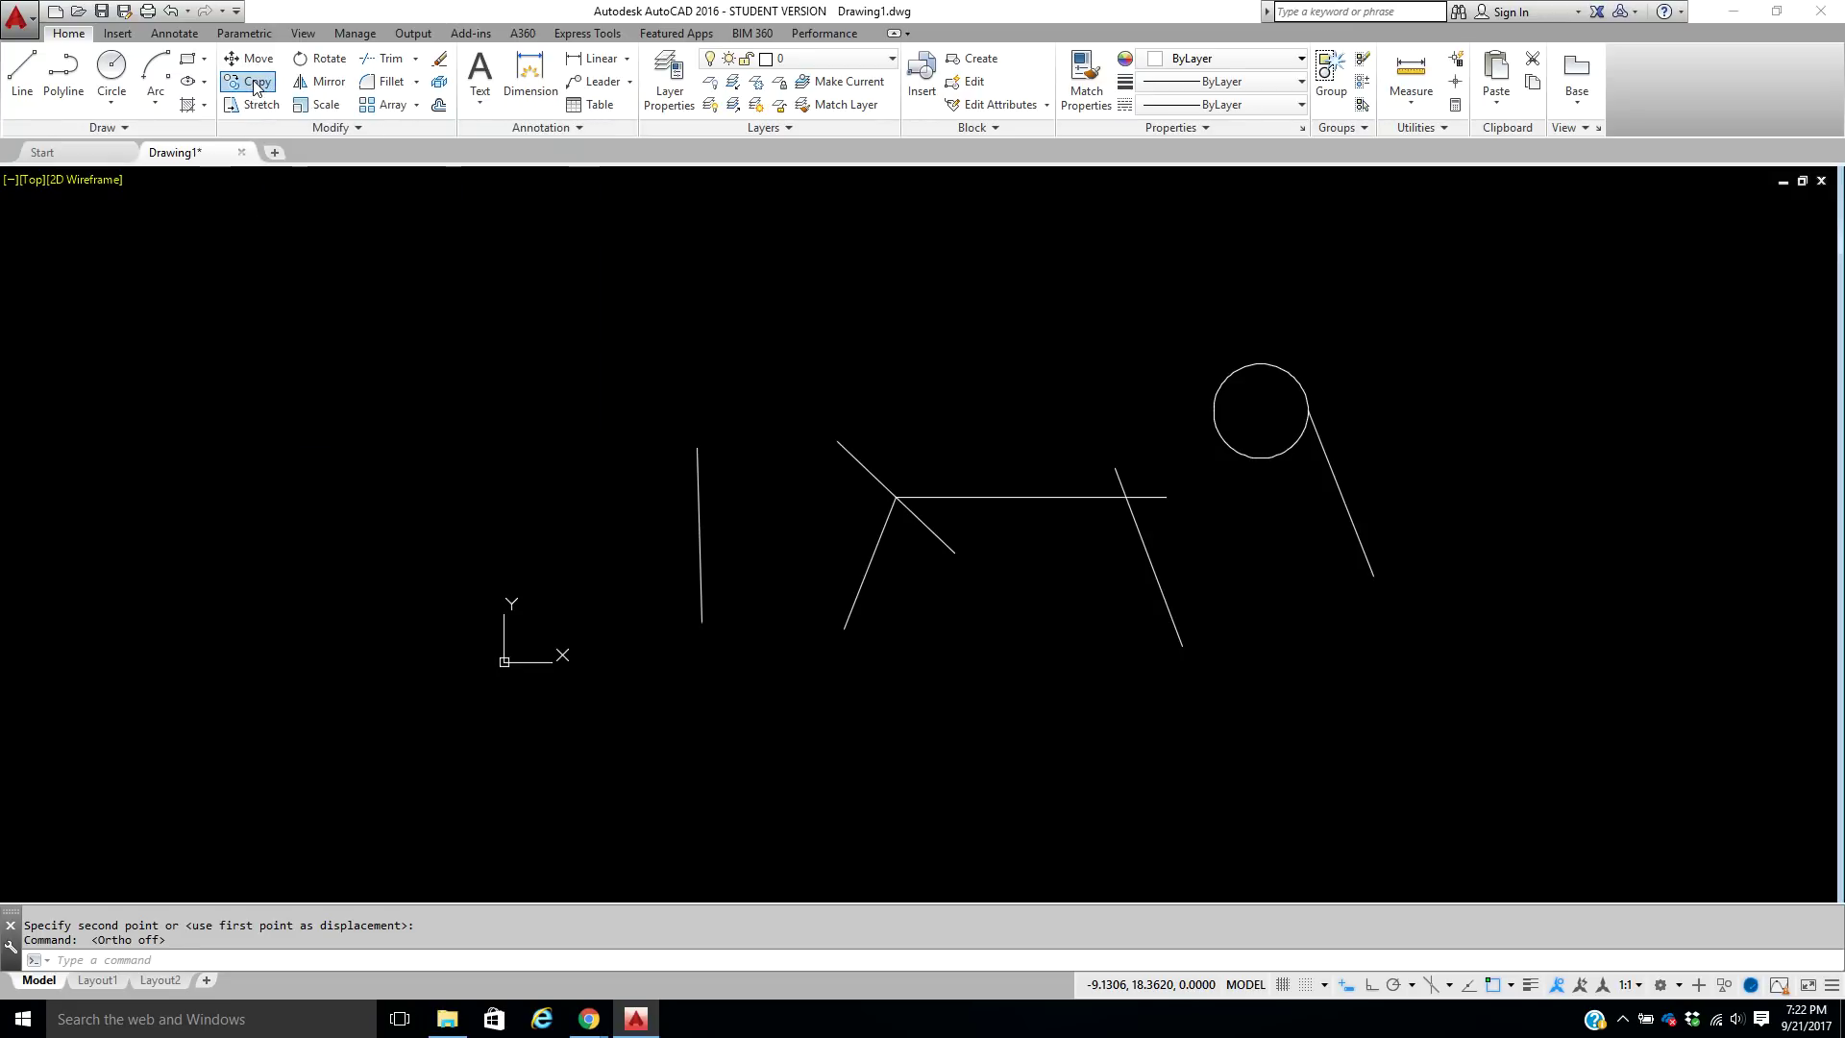
pyautogui.click(1282, 366)
pyautogui.press('Return')
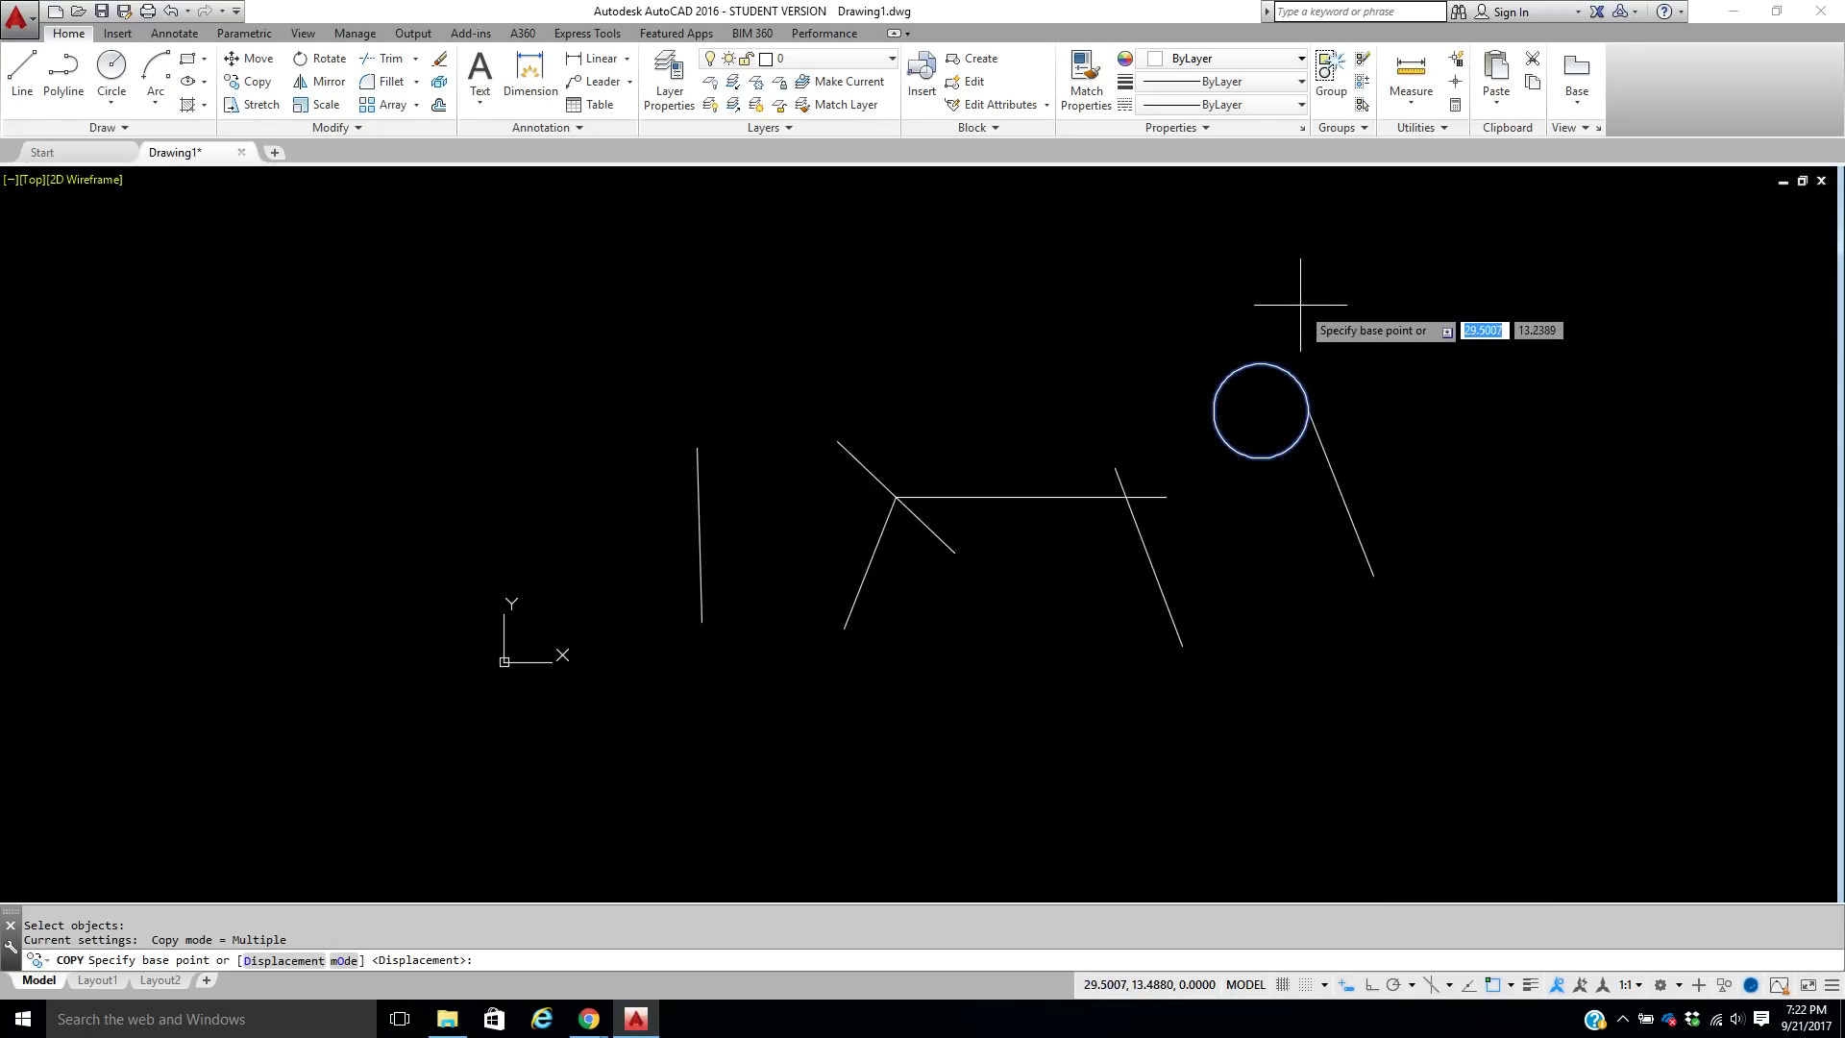
pyautogui.click(1261, 411)
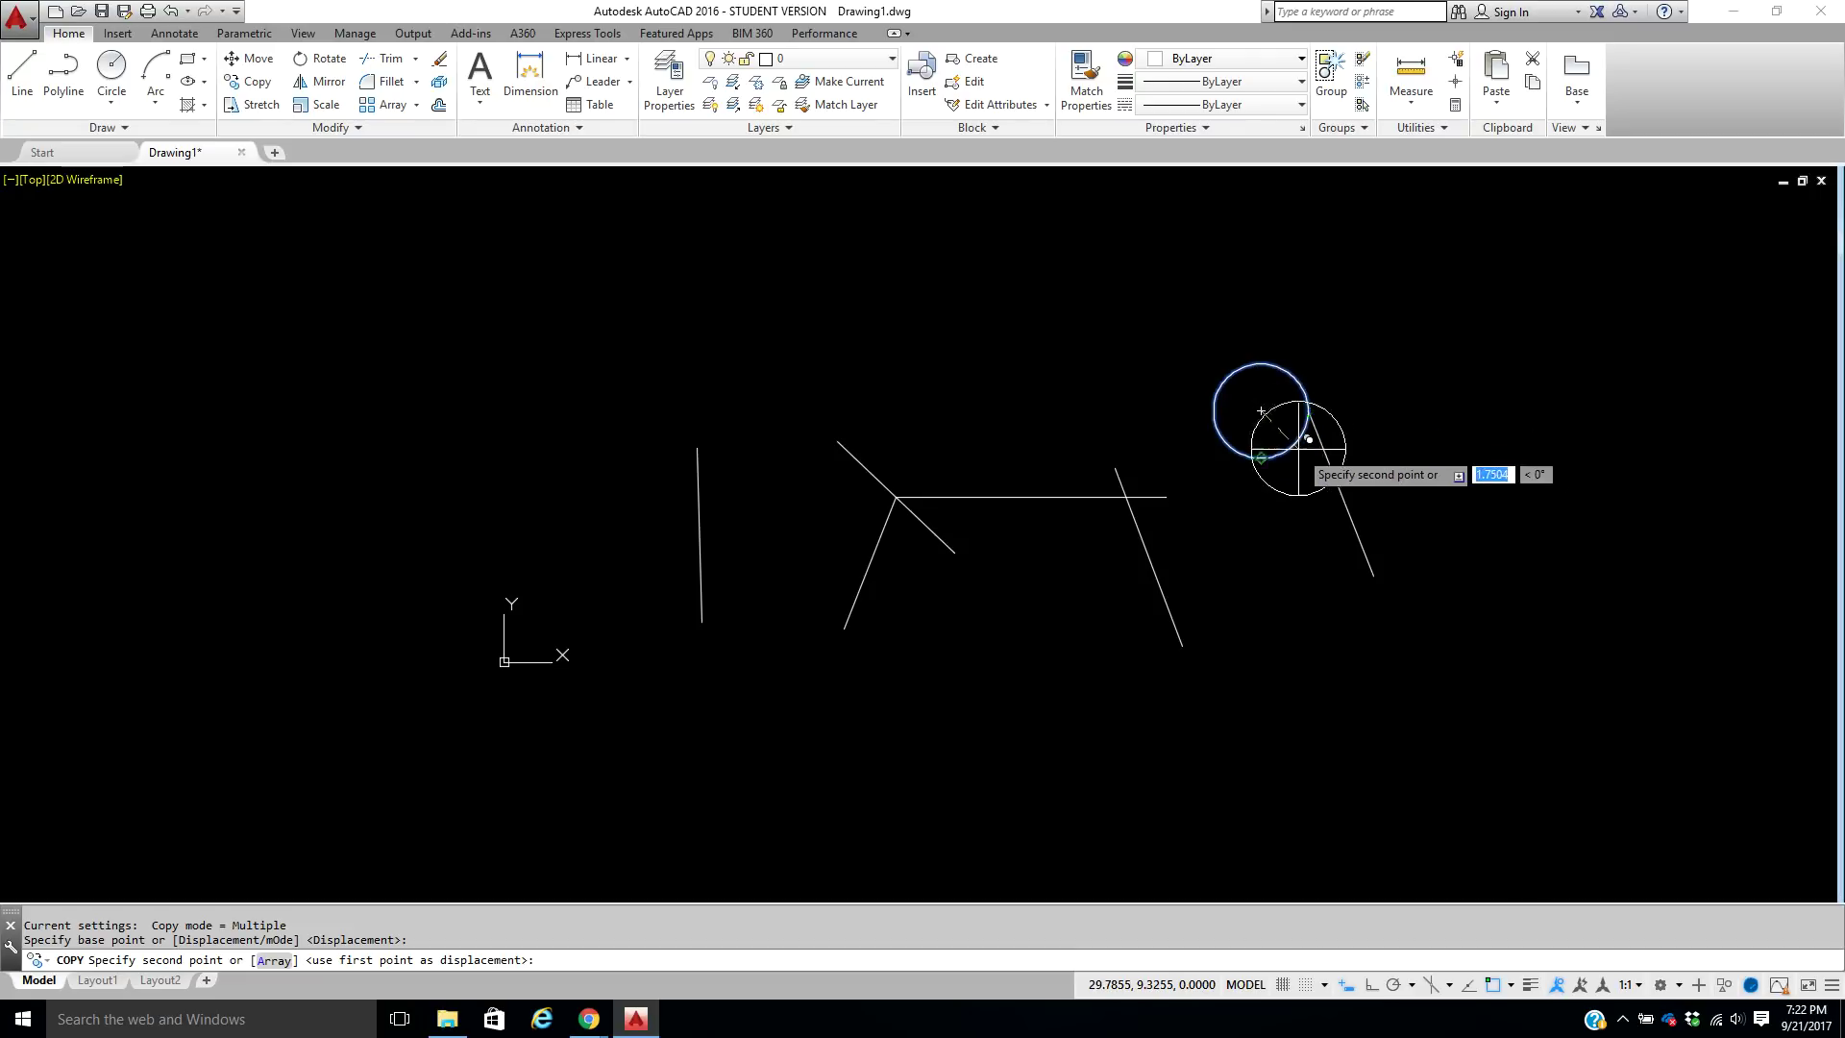
pyautogui.click(1380, 579)
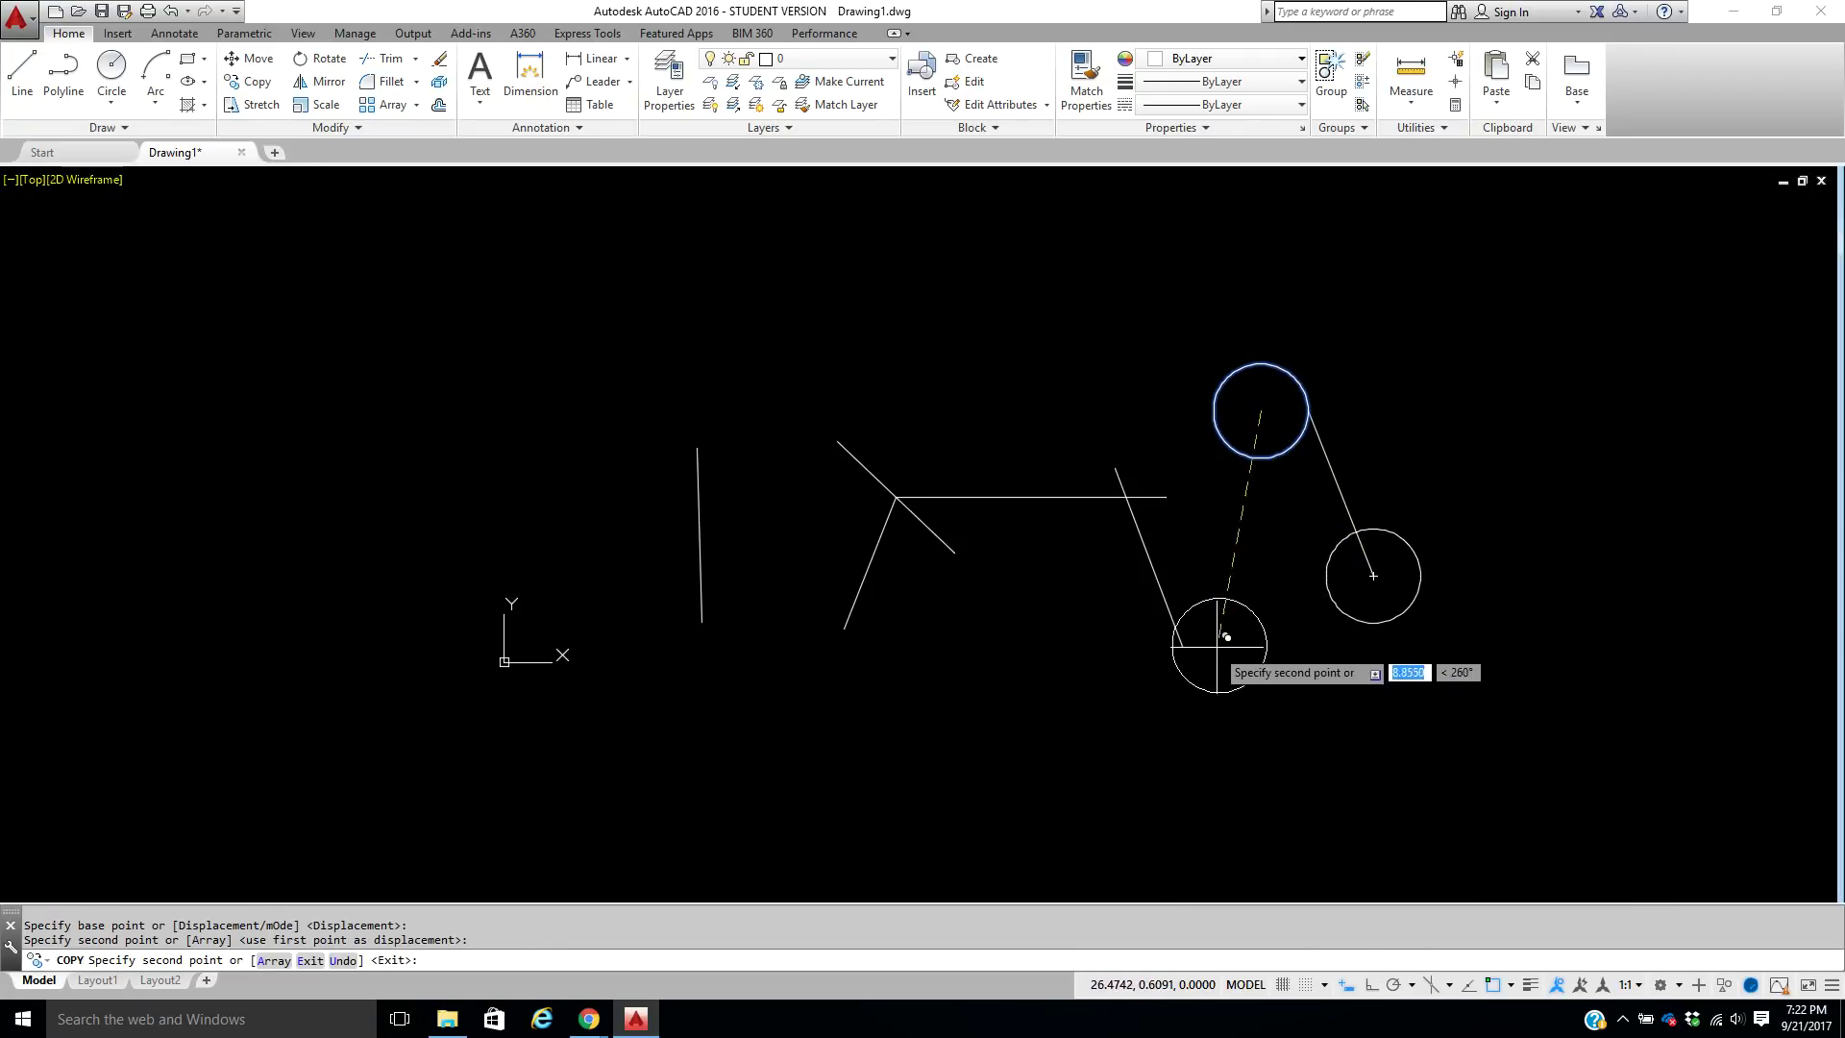
pyautogui.click(1183, 646)
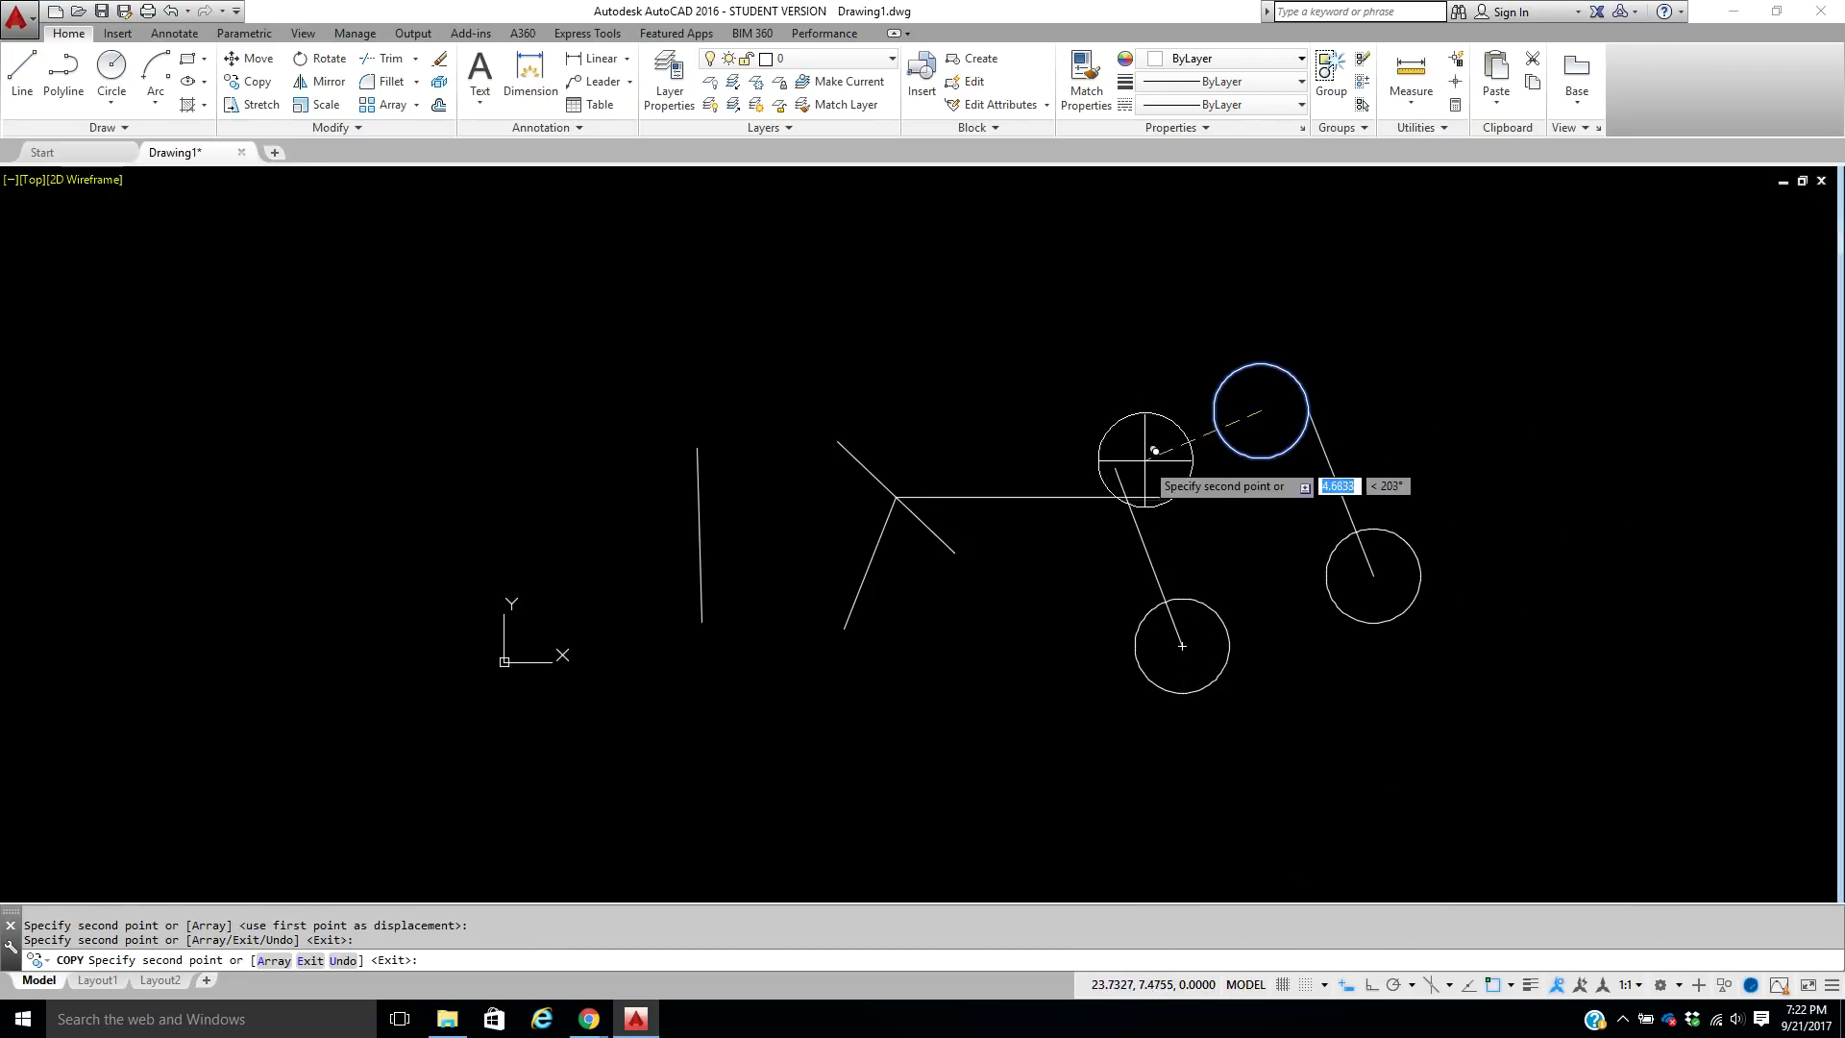
pyautogui.click(1166, 497)
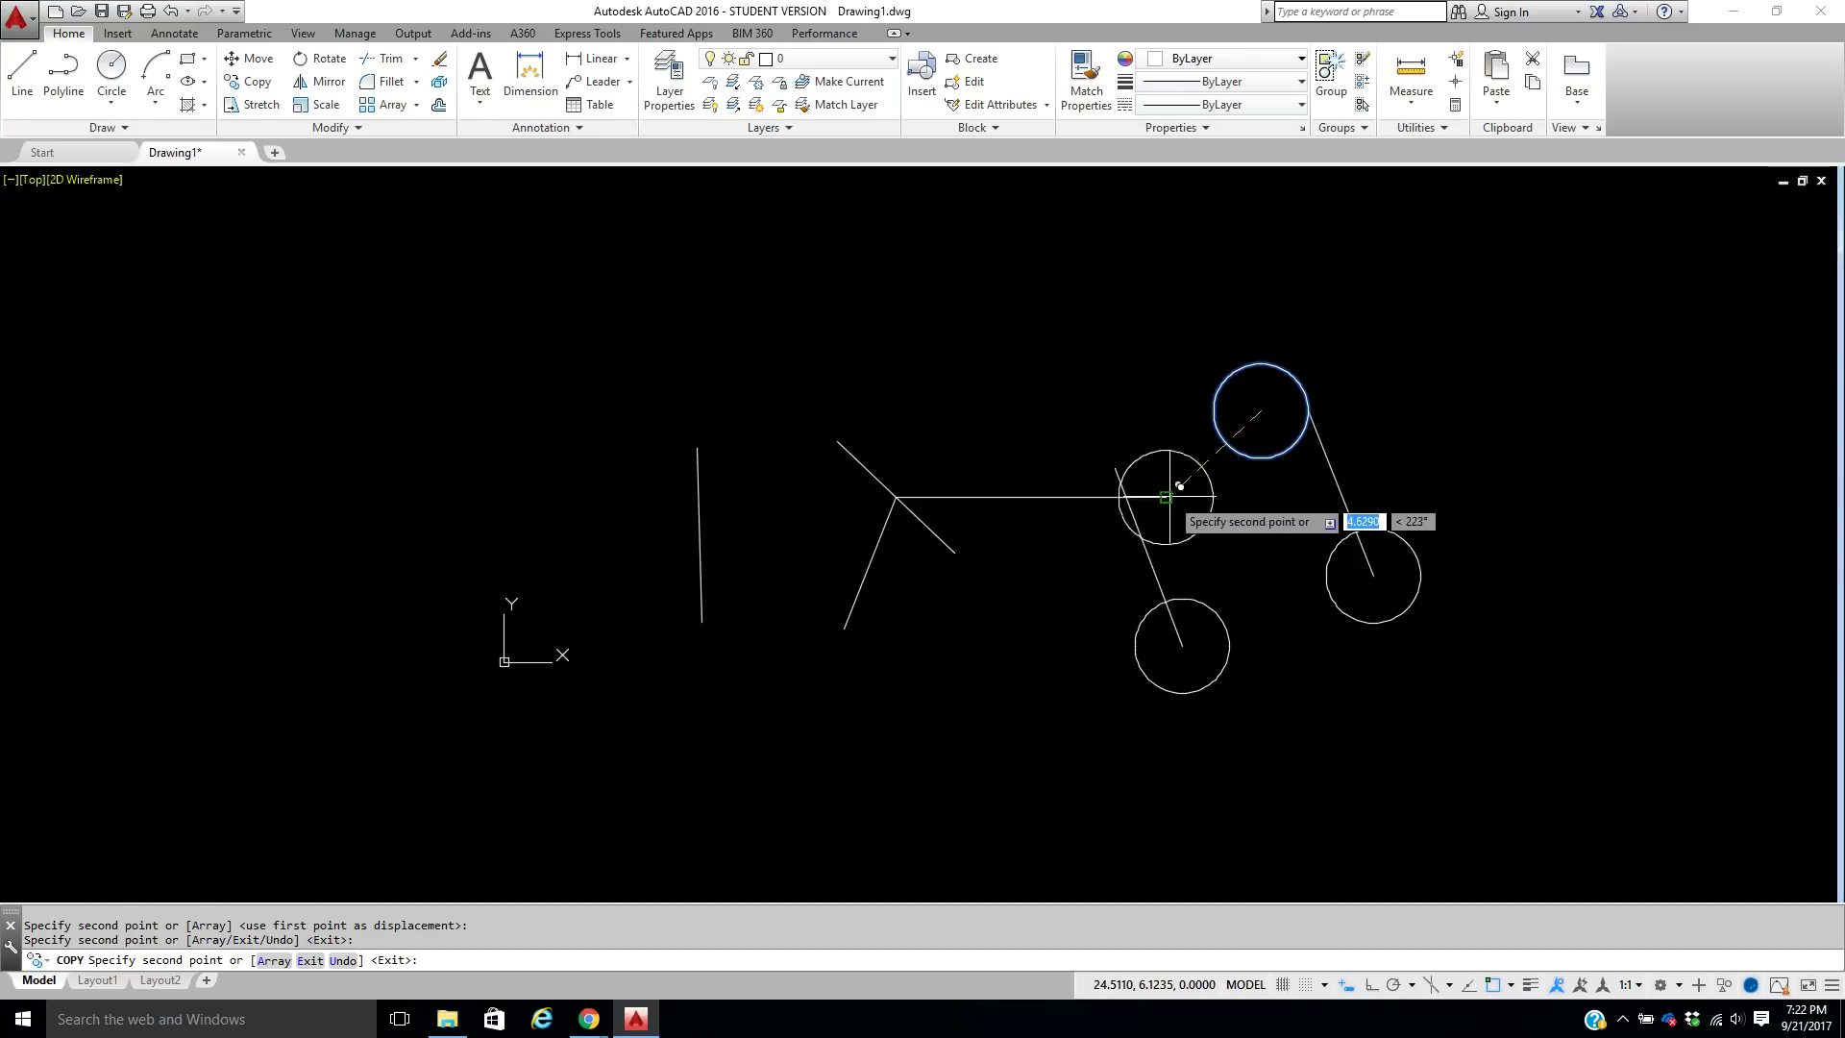
pyautogui.click(1115, 469)
pyautogui.click(954, 553)
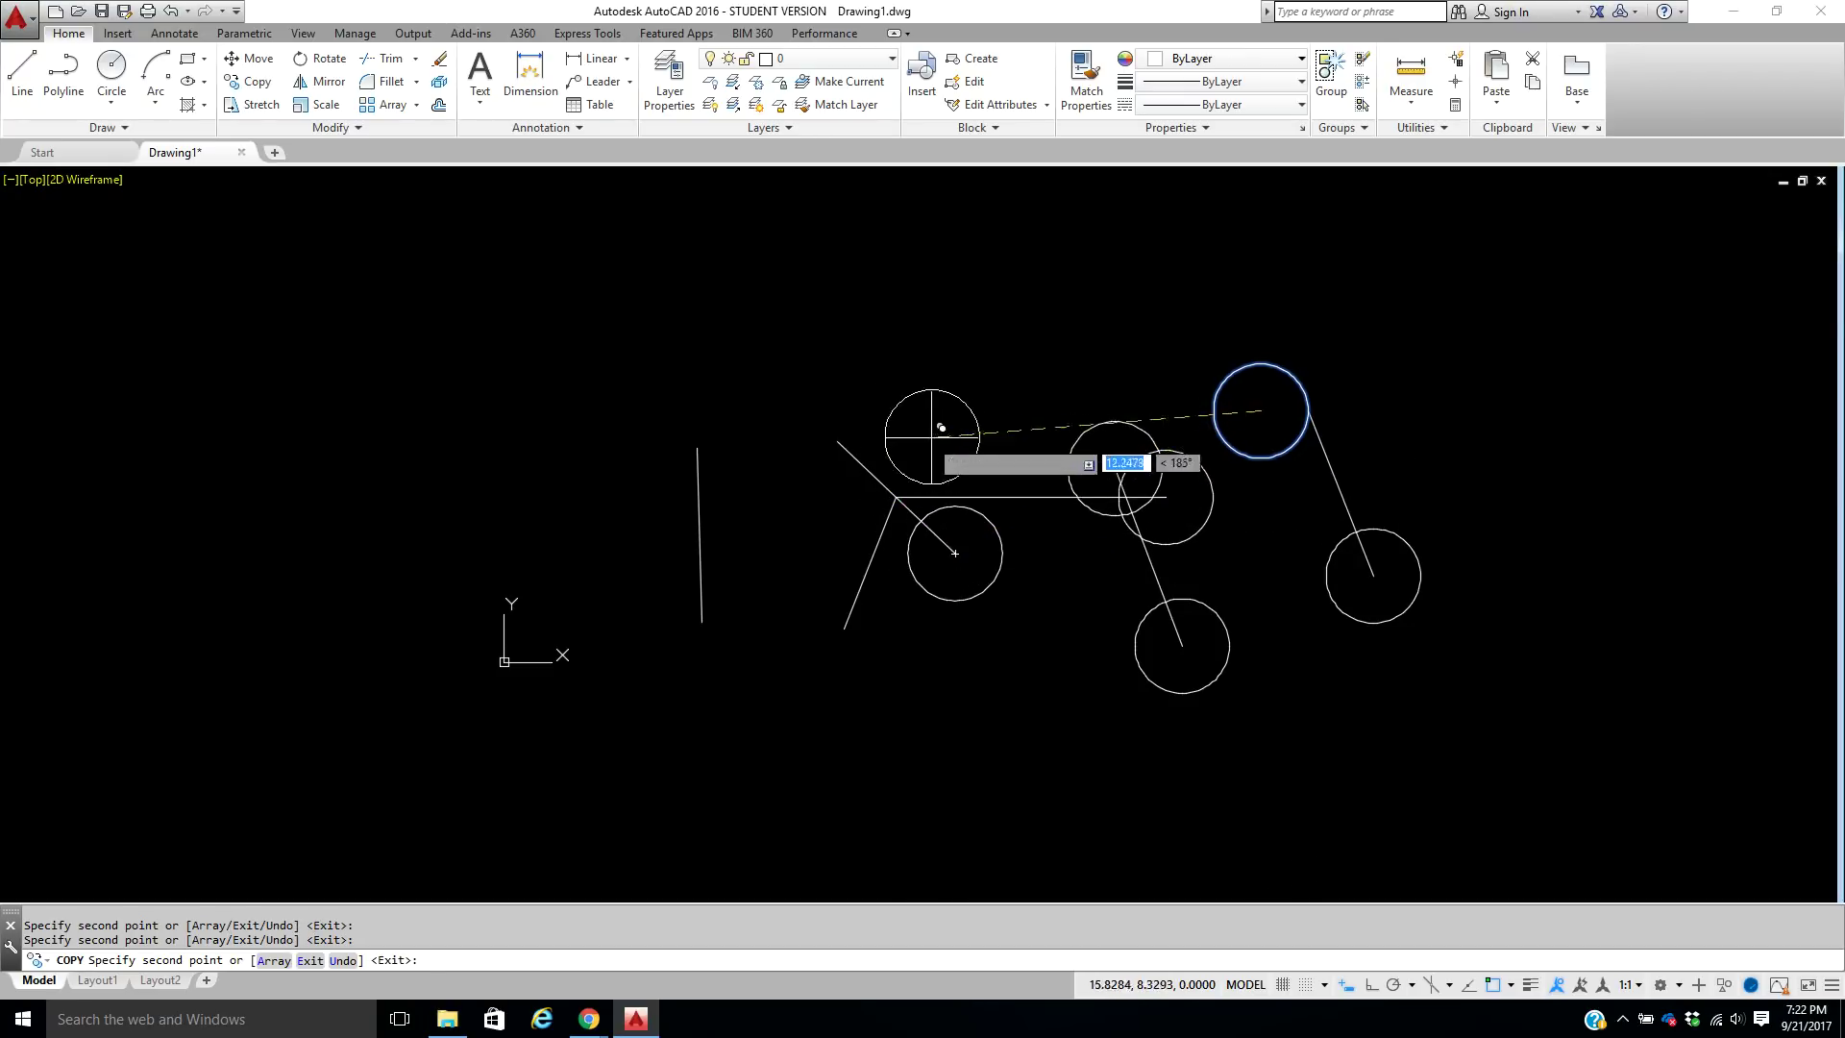
pyautogui.click(838, 441)
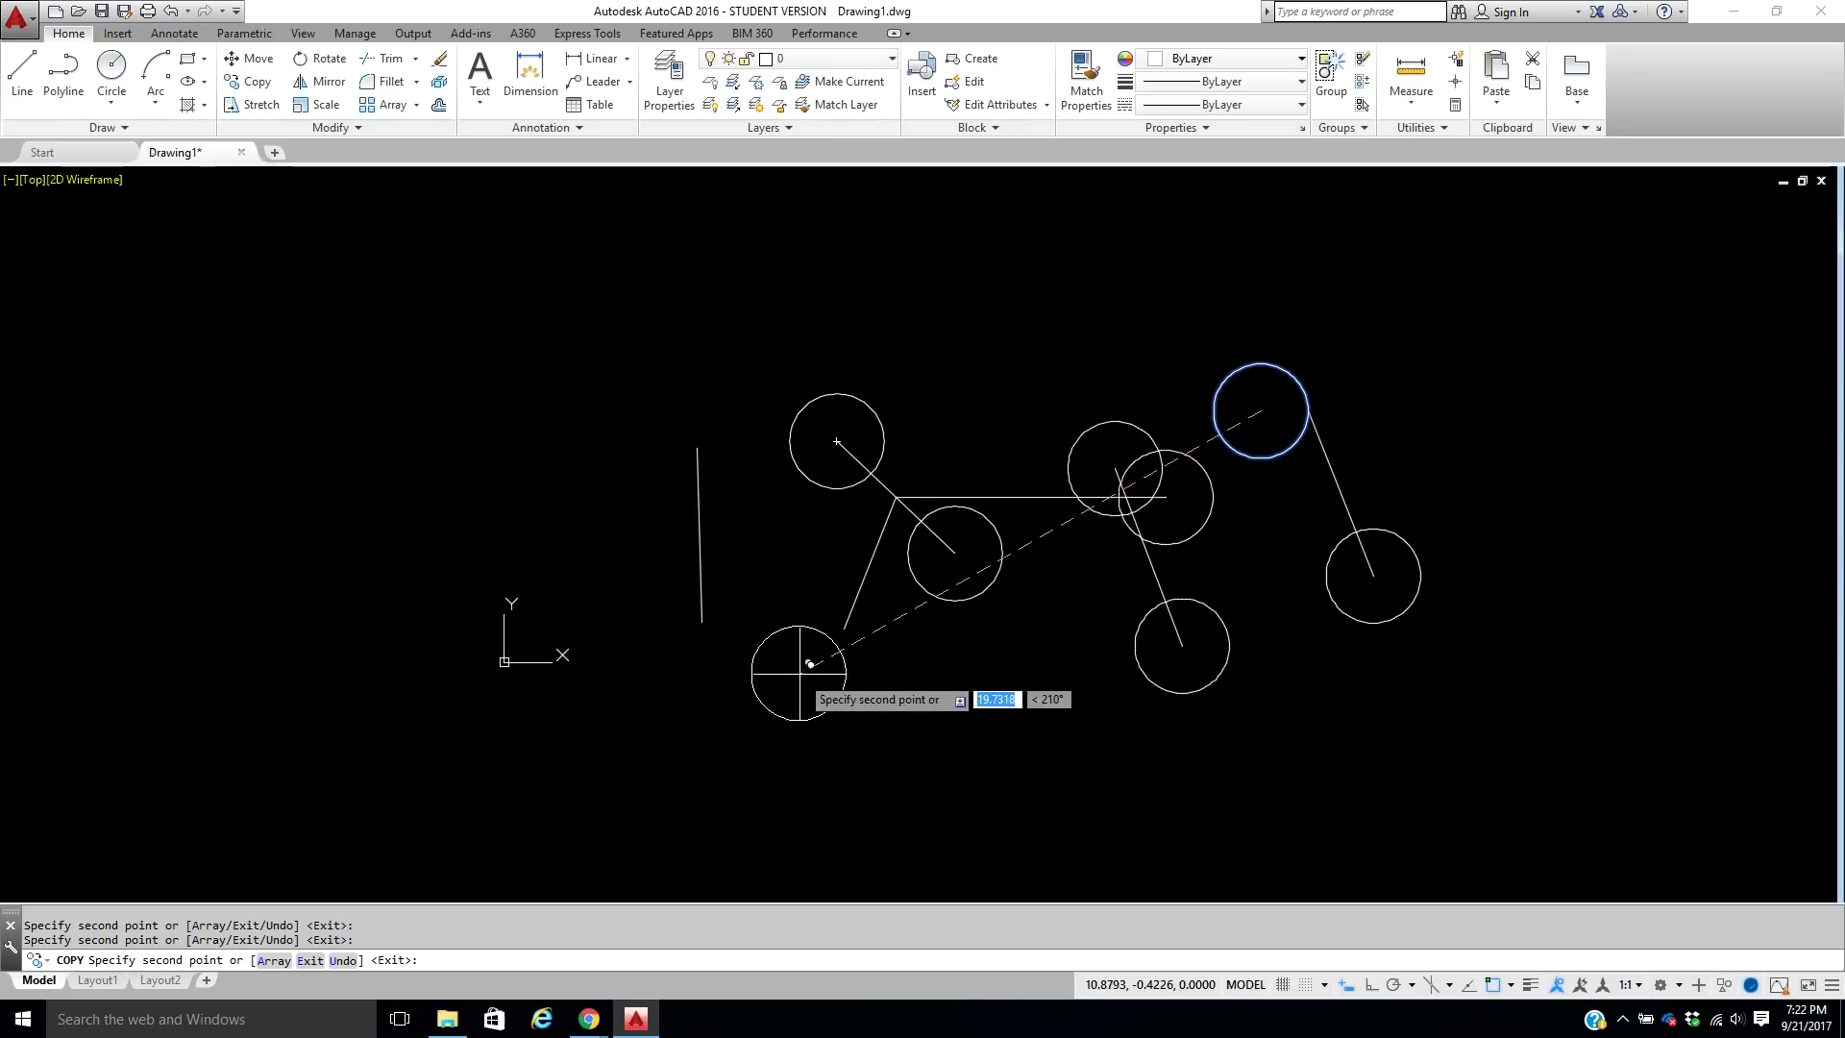
pyautogui.click(844, 628)
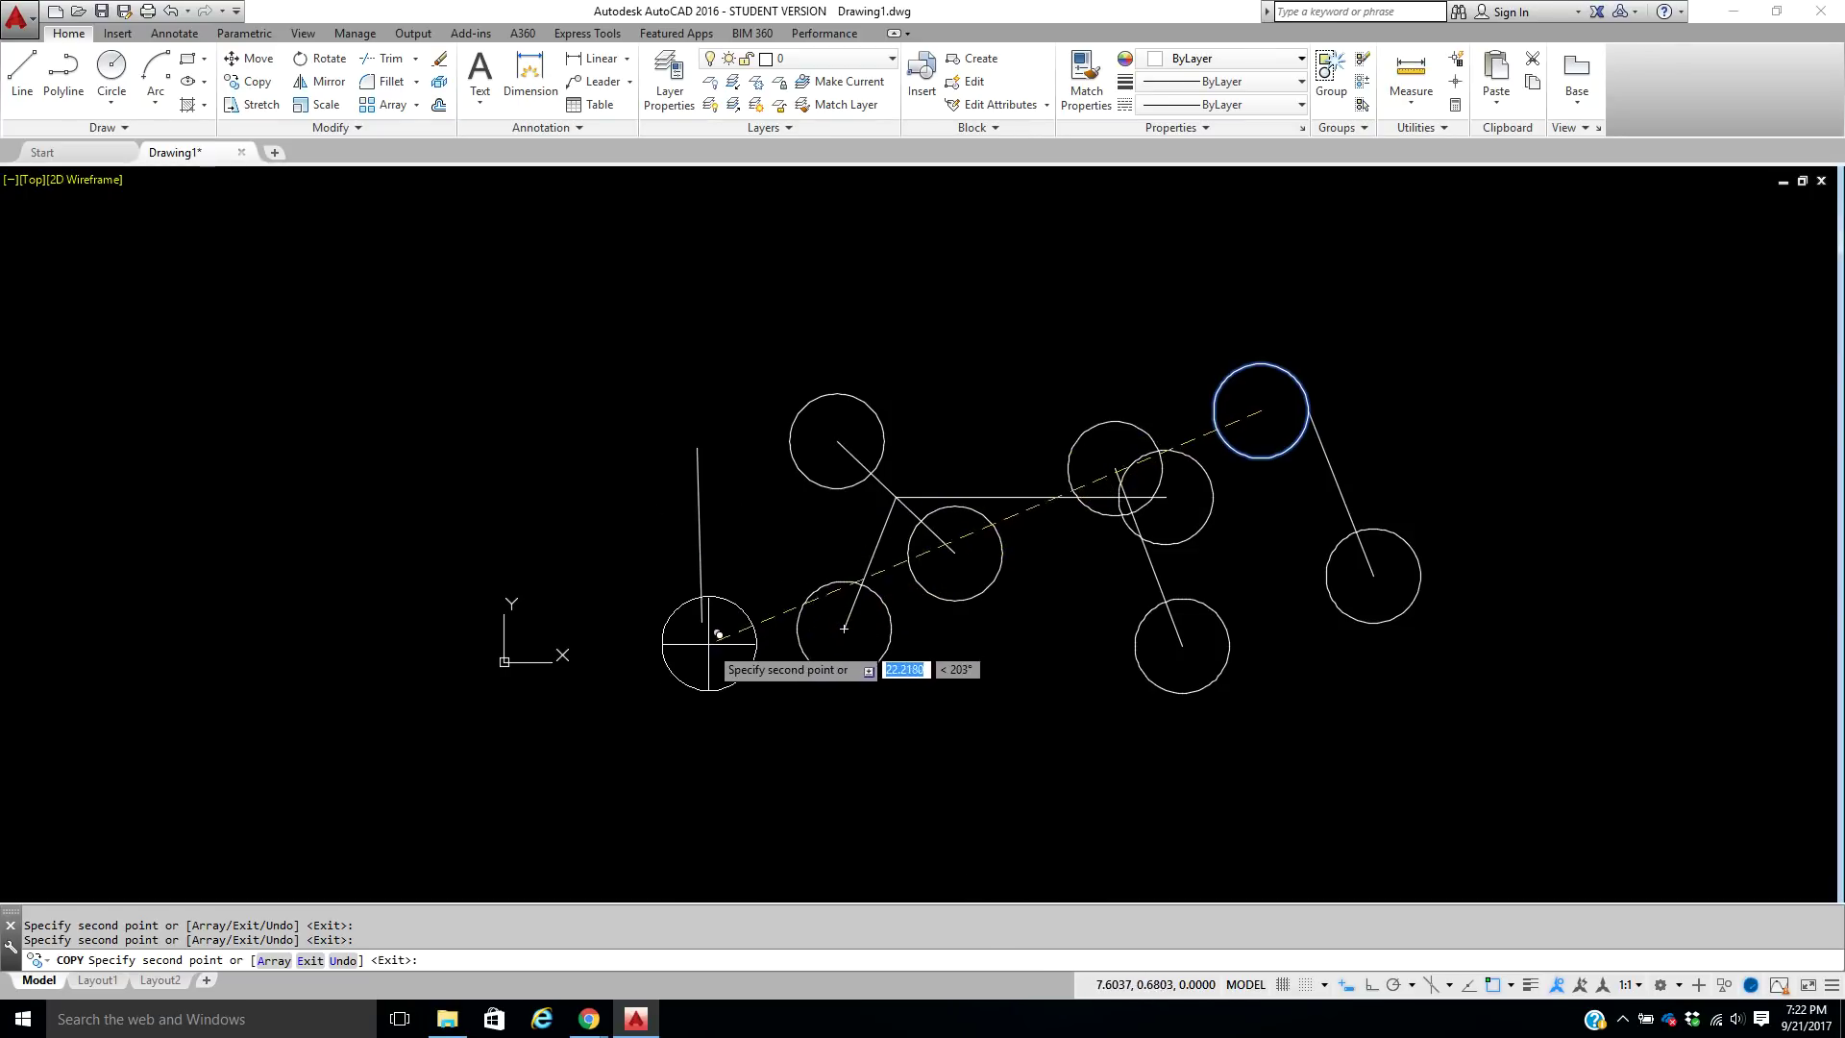
pyautogui.click(701, 622)
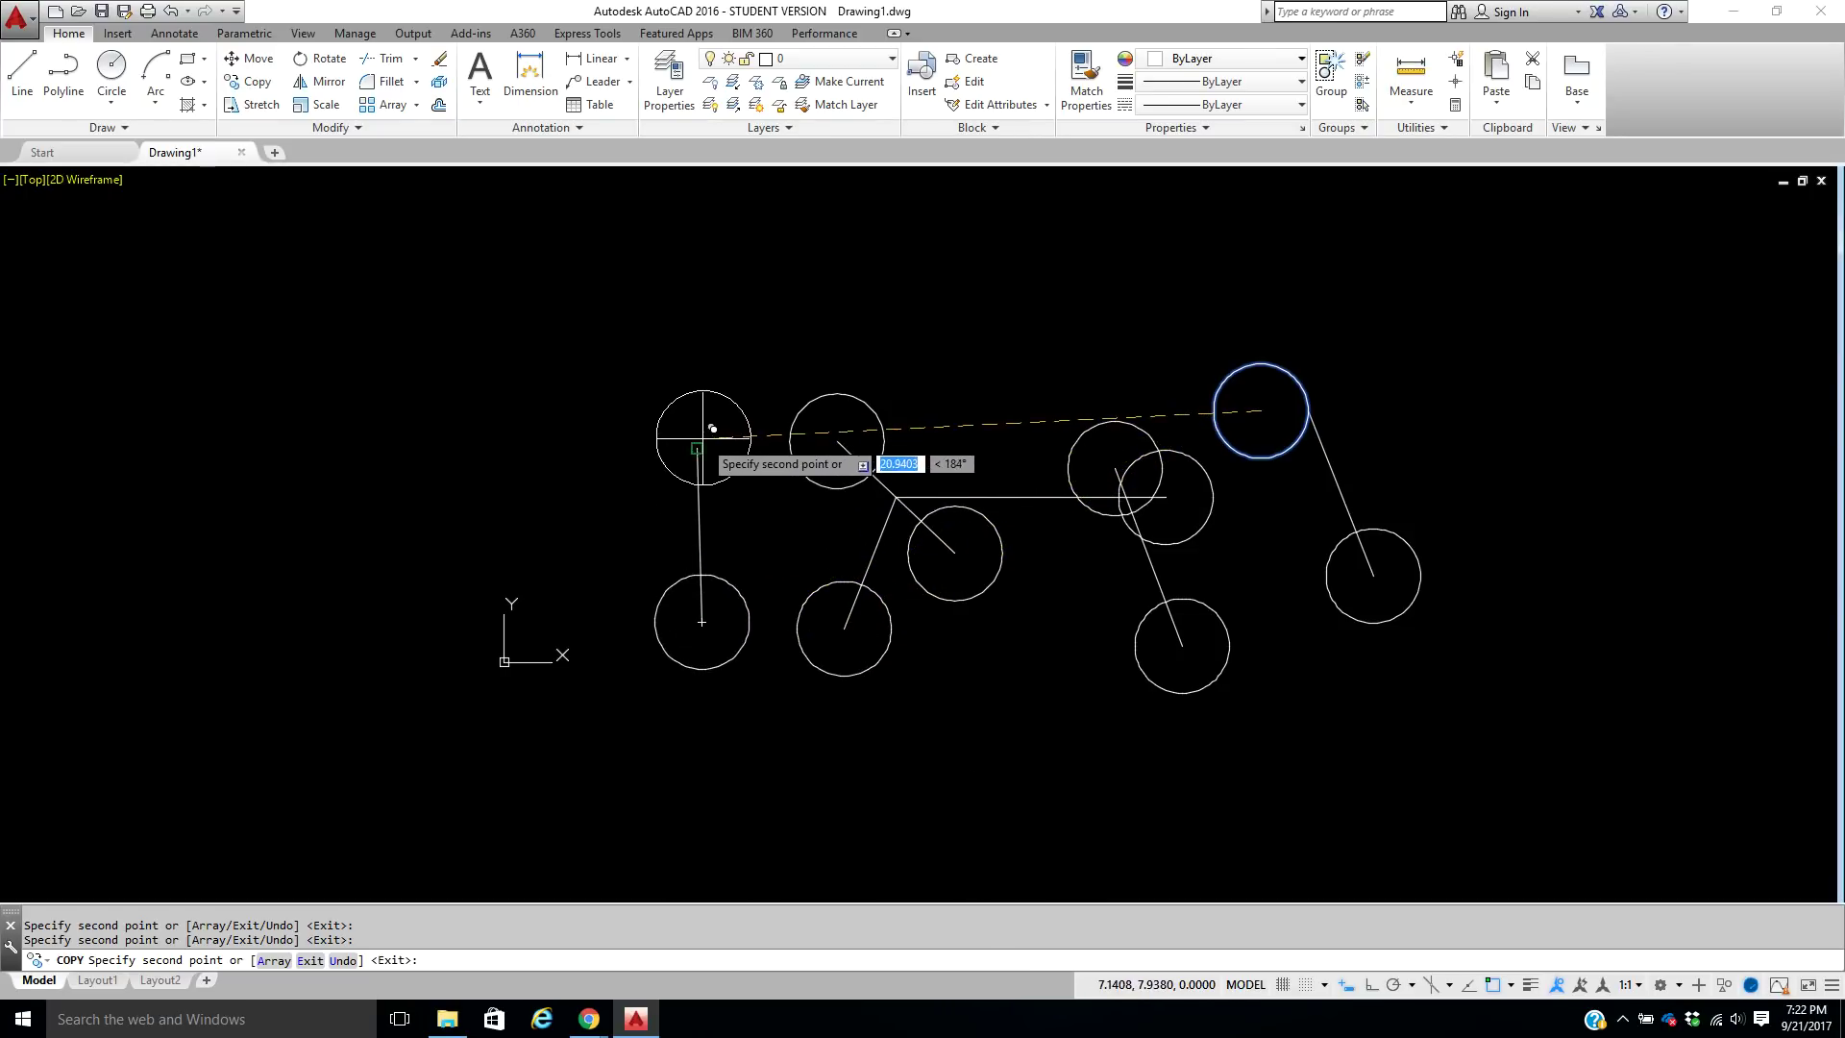
pyautogui.click(697, 449)
pyautogui.rightClick(724, 286)
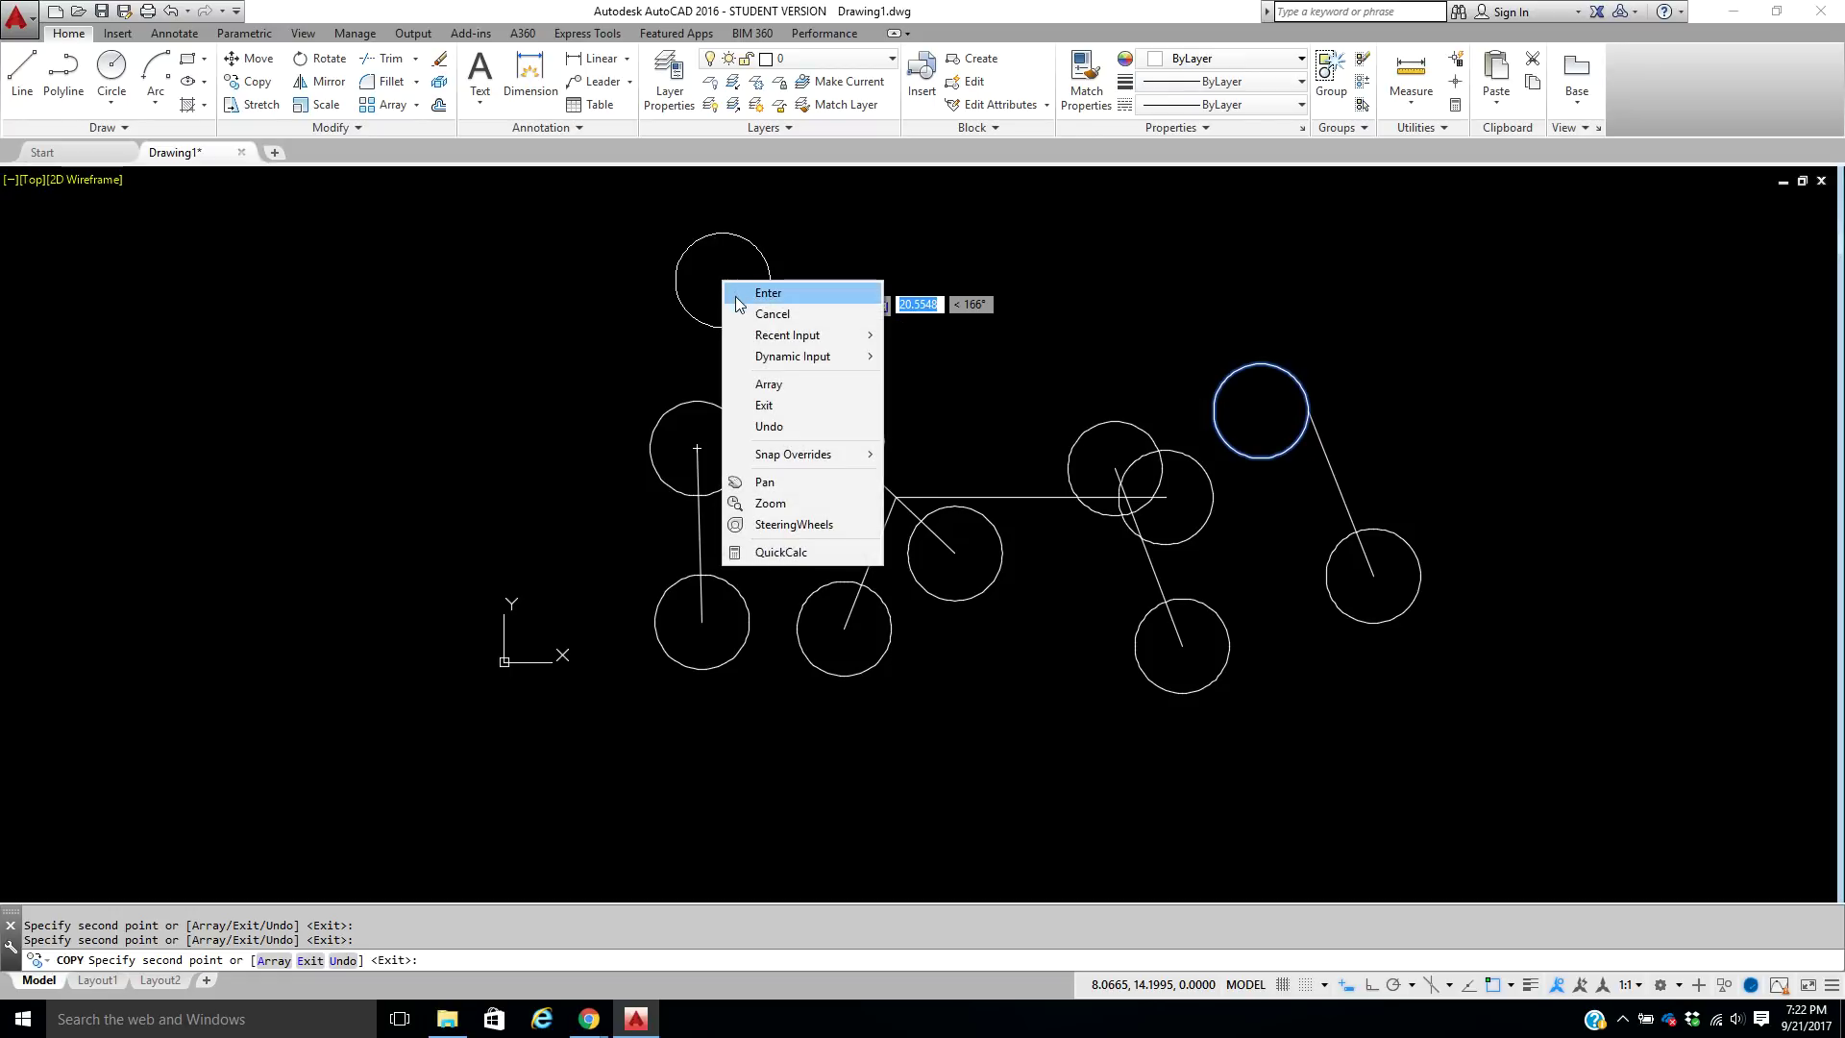
pyautogui.click(768, 292)
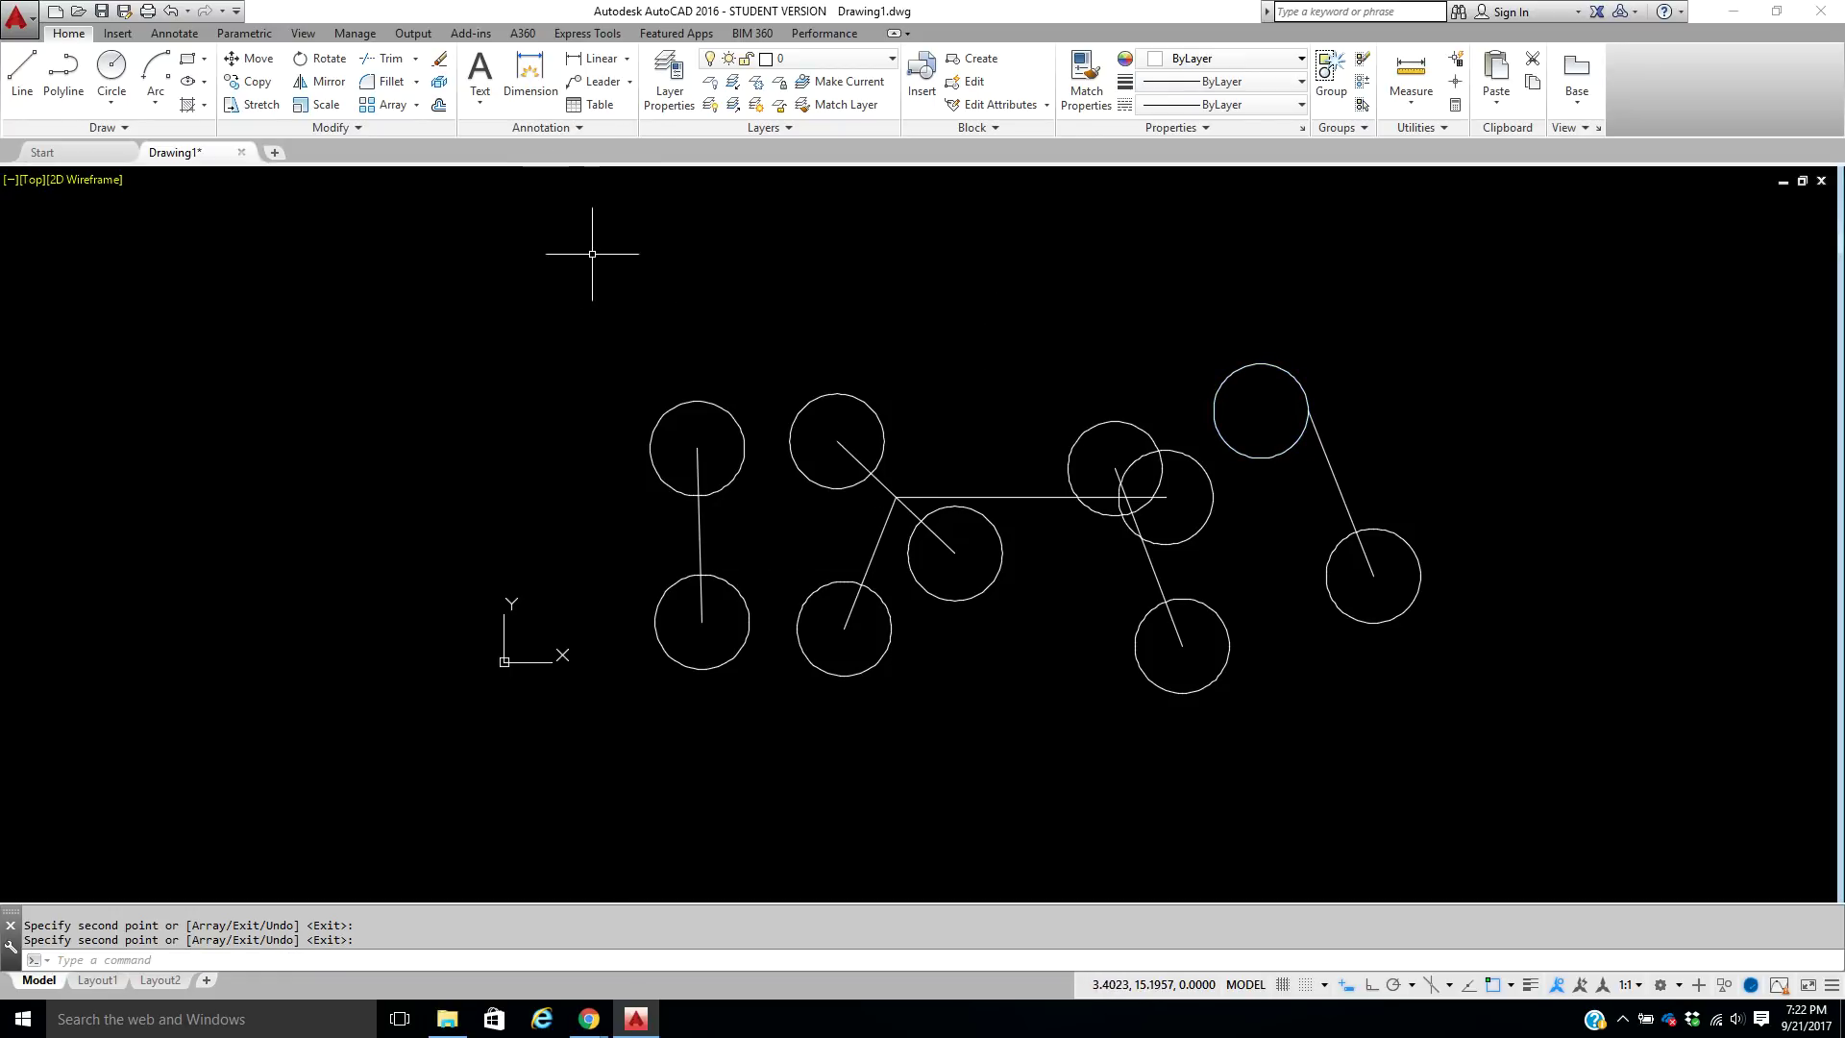
# Copy a circle to sit directly above the top-right circle.
pyautogui.click(251, 80)
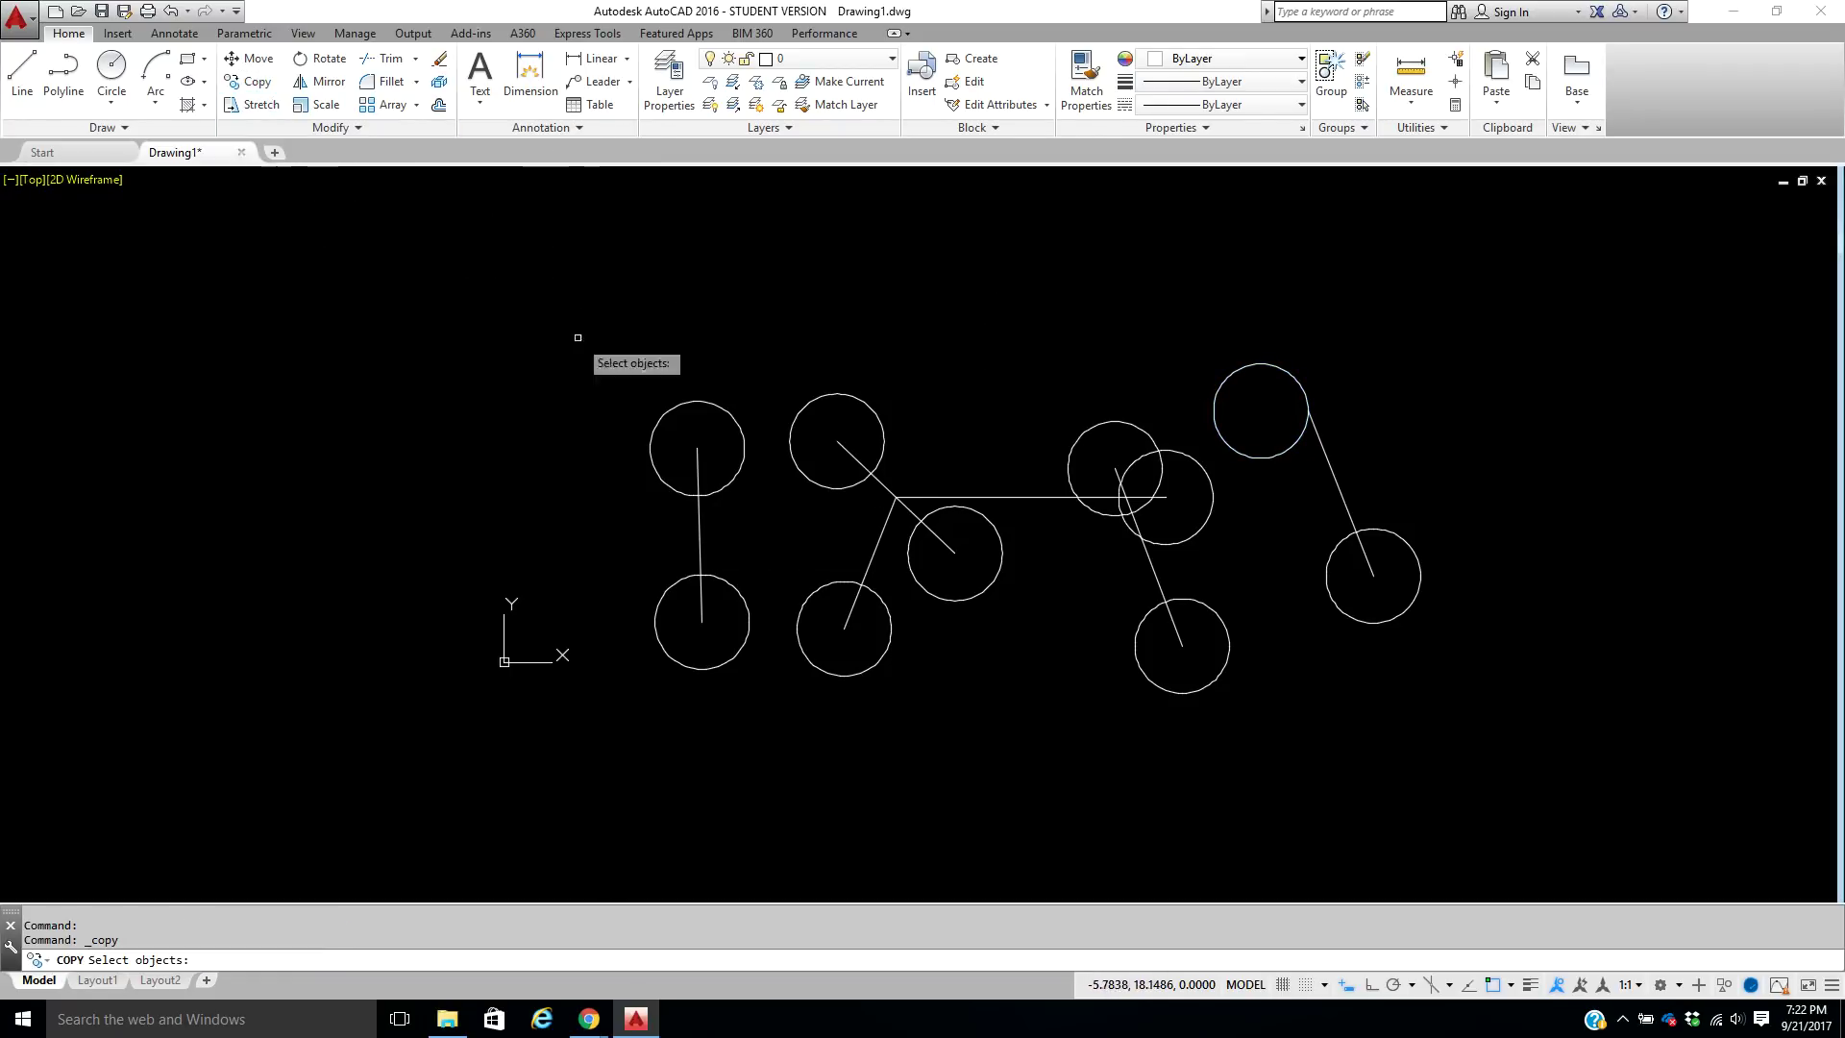
pyautogui.click(744, 433)
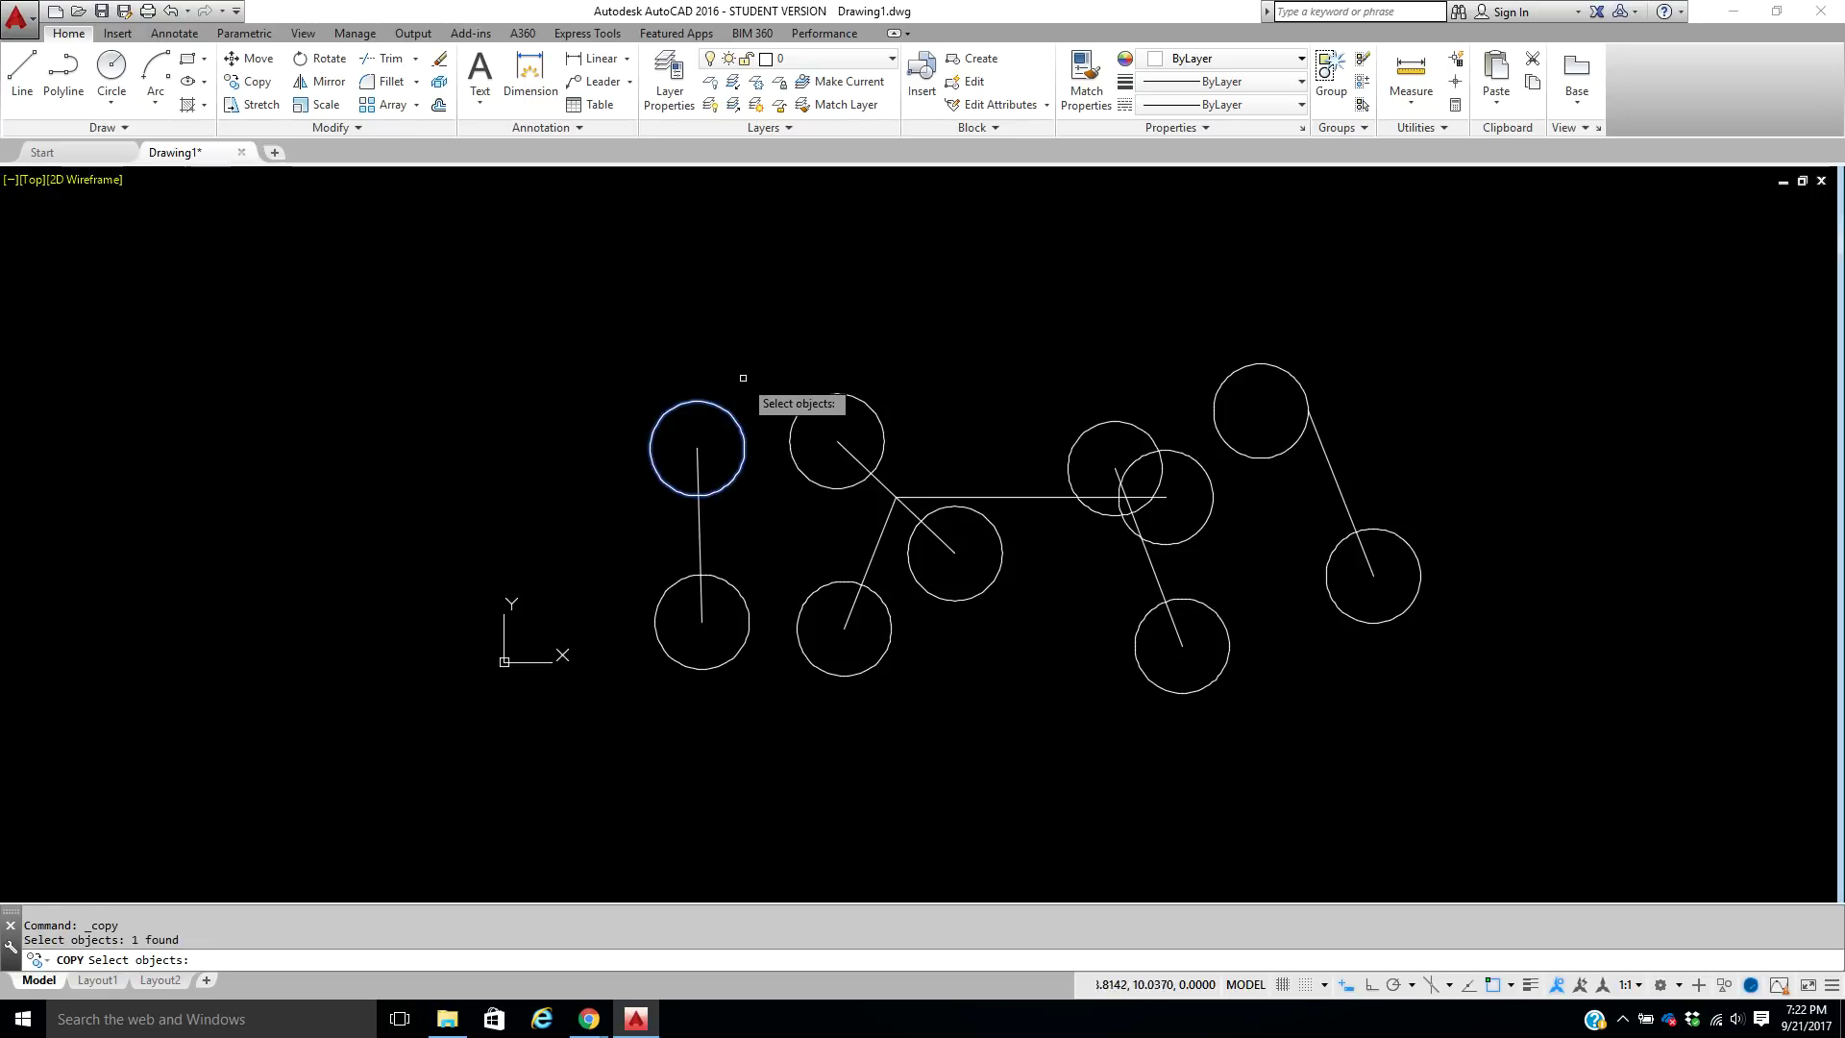
pyautogui.press('Return')
pyautogui.click(651, 351)
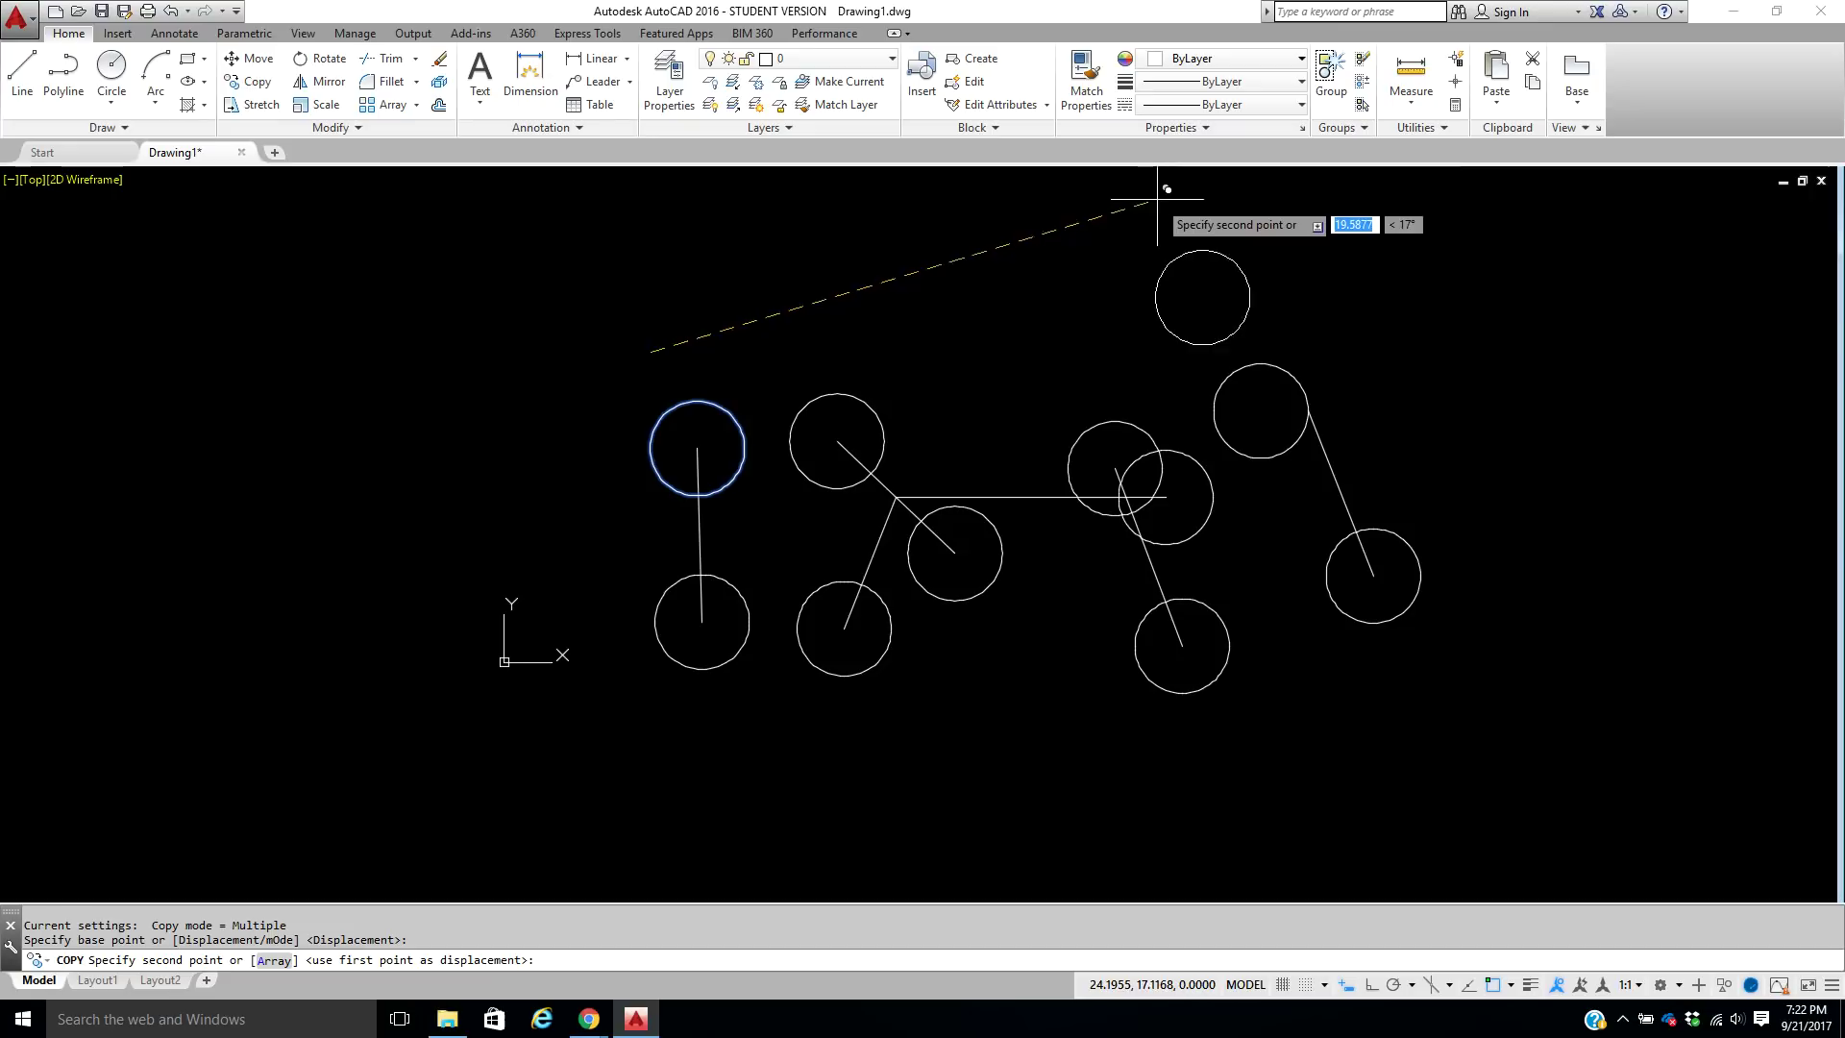
pyautogui.click(1212, 222)
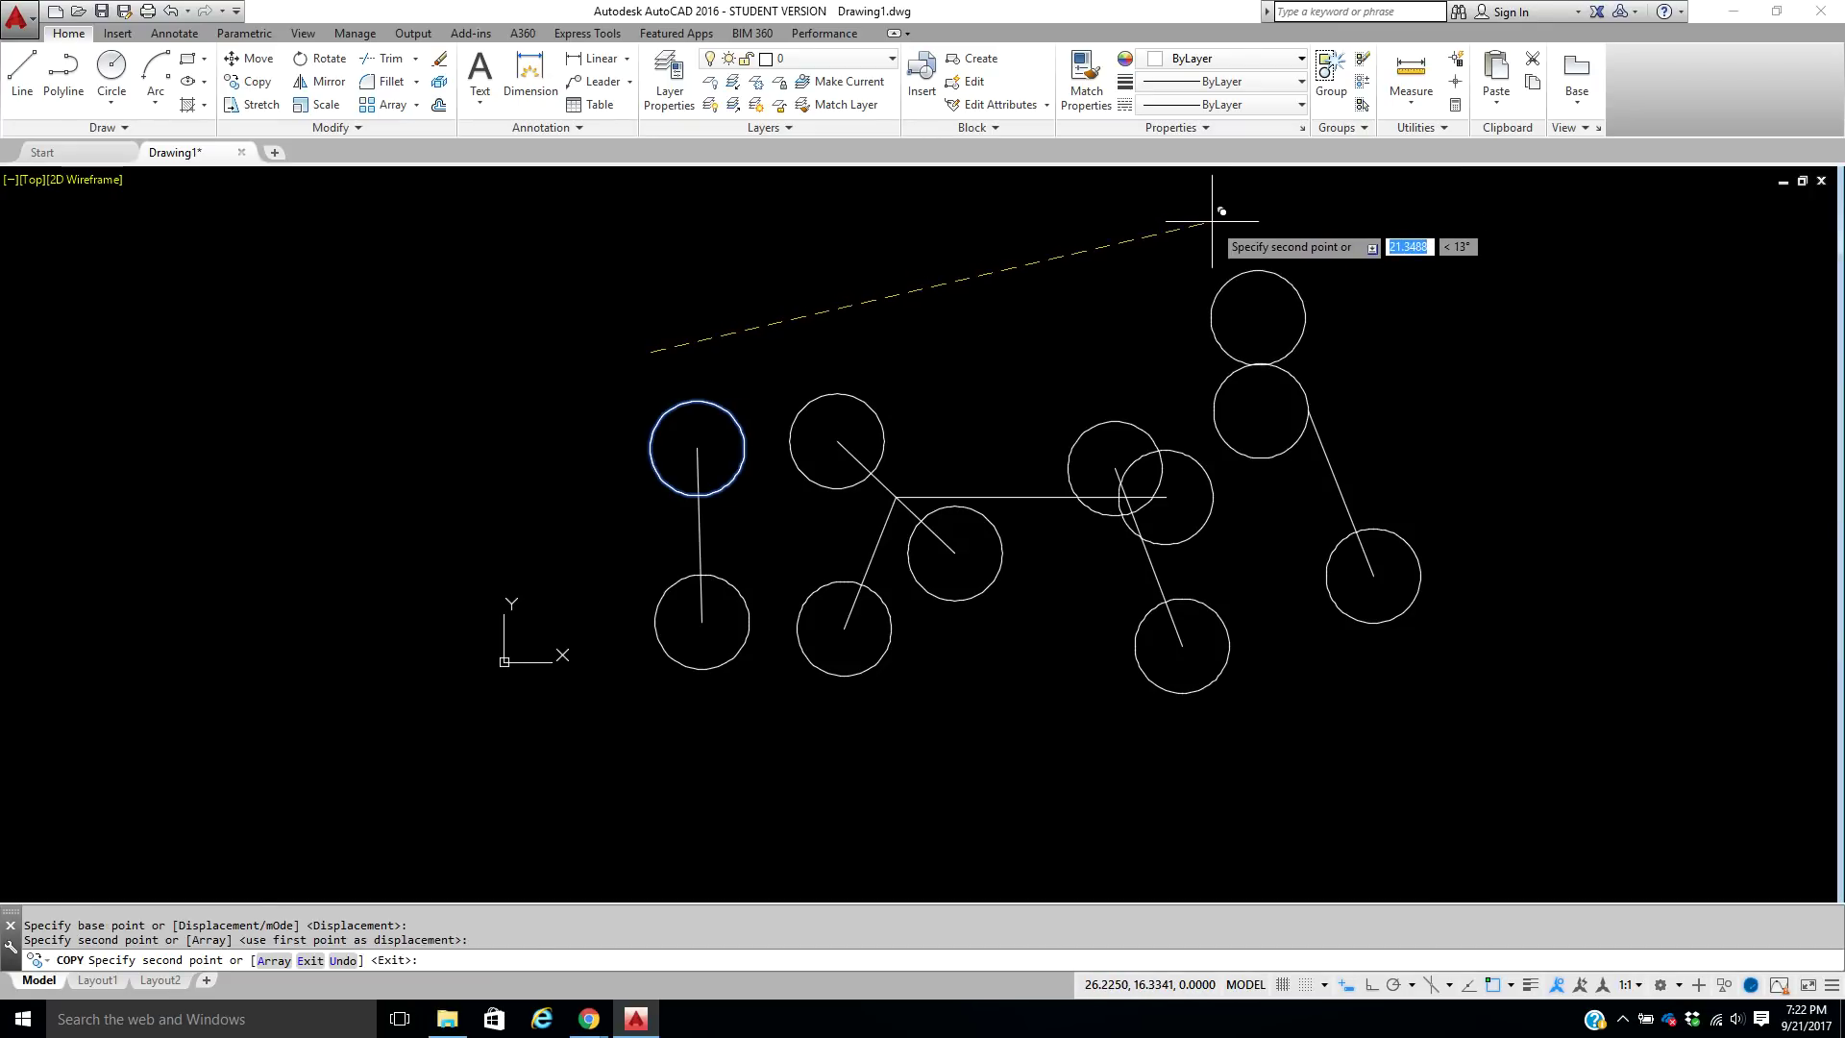
pyautogui.rightClick(1344, 280)
pyautogui.click(1375, 291)
pyautogui.scroll(12, 1256, 332)
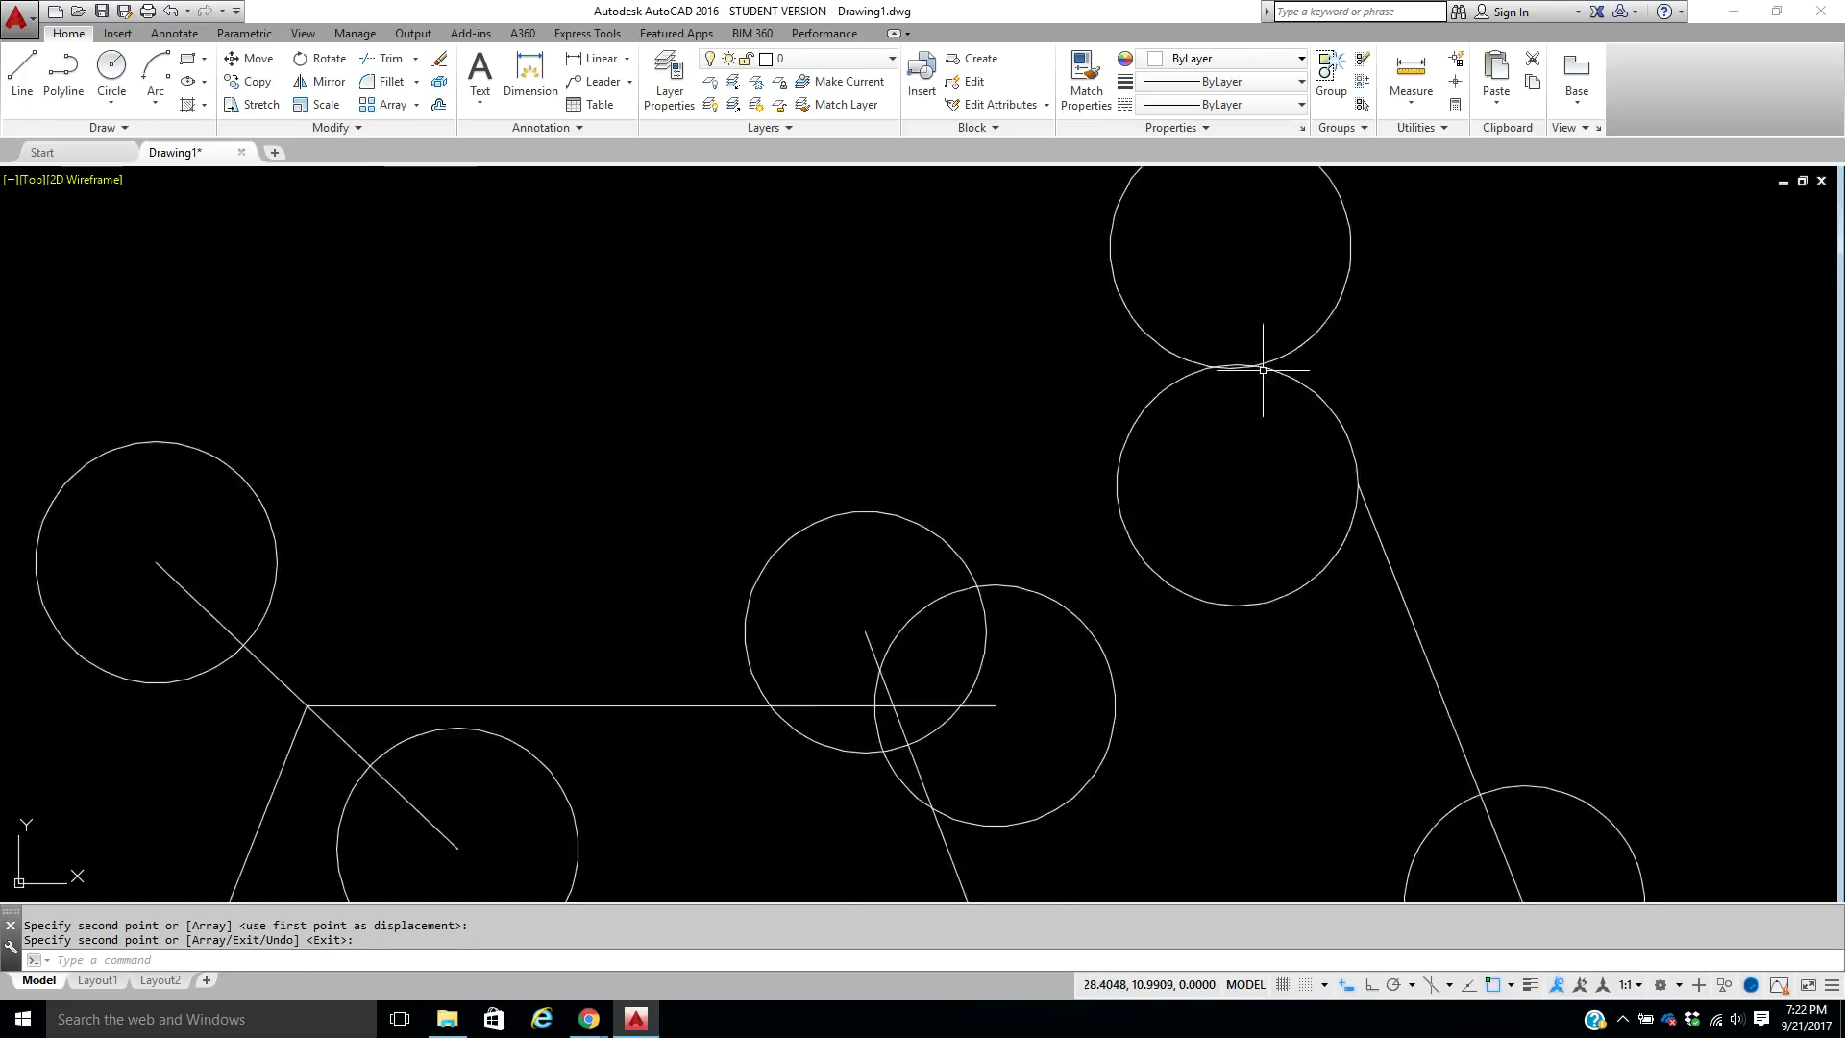
pyautogui.scroll(-12, 1197, 282)
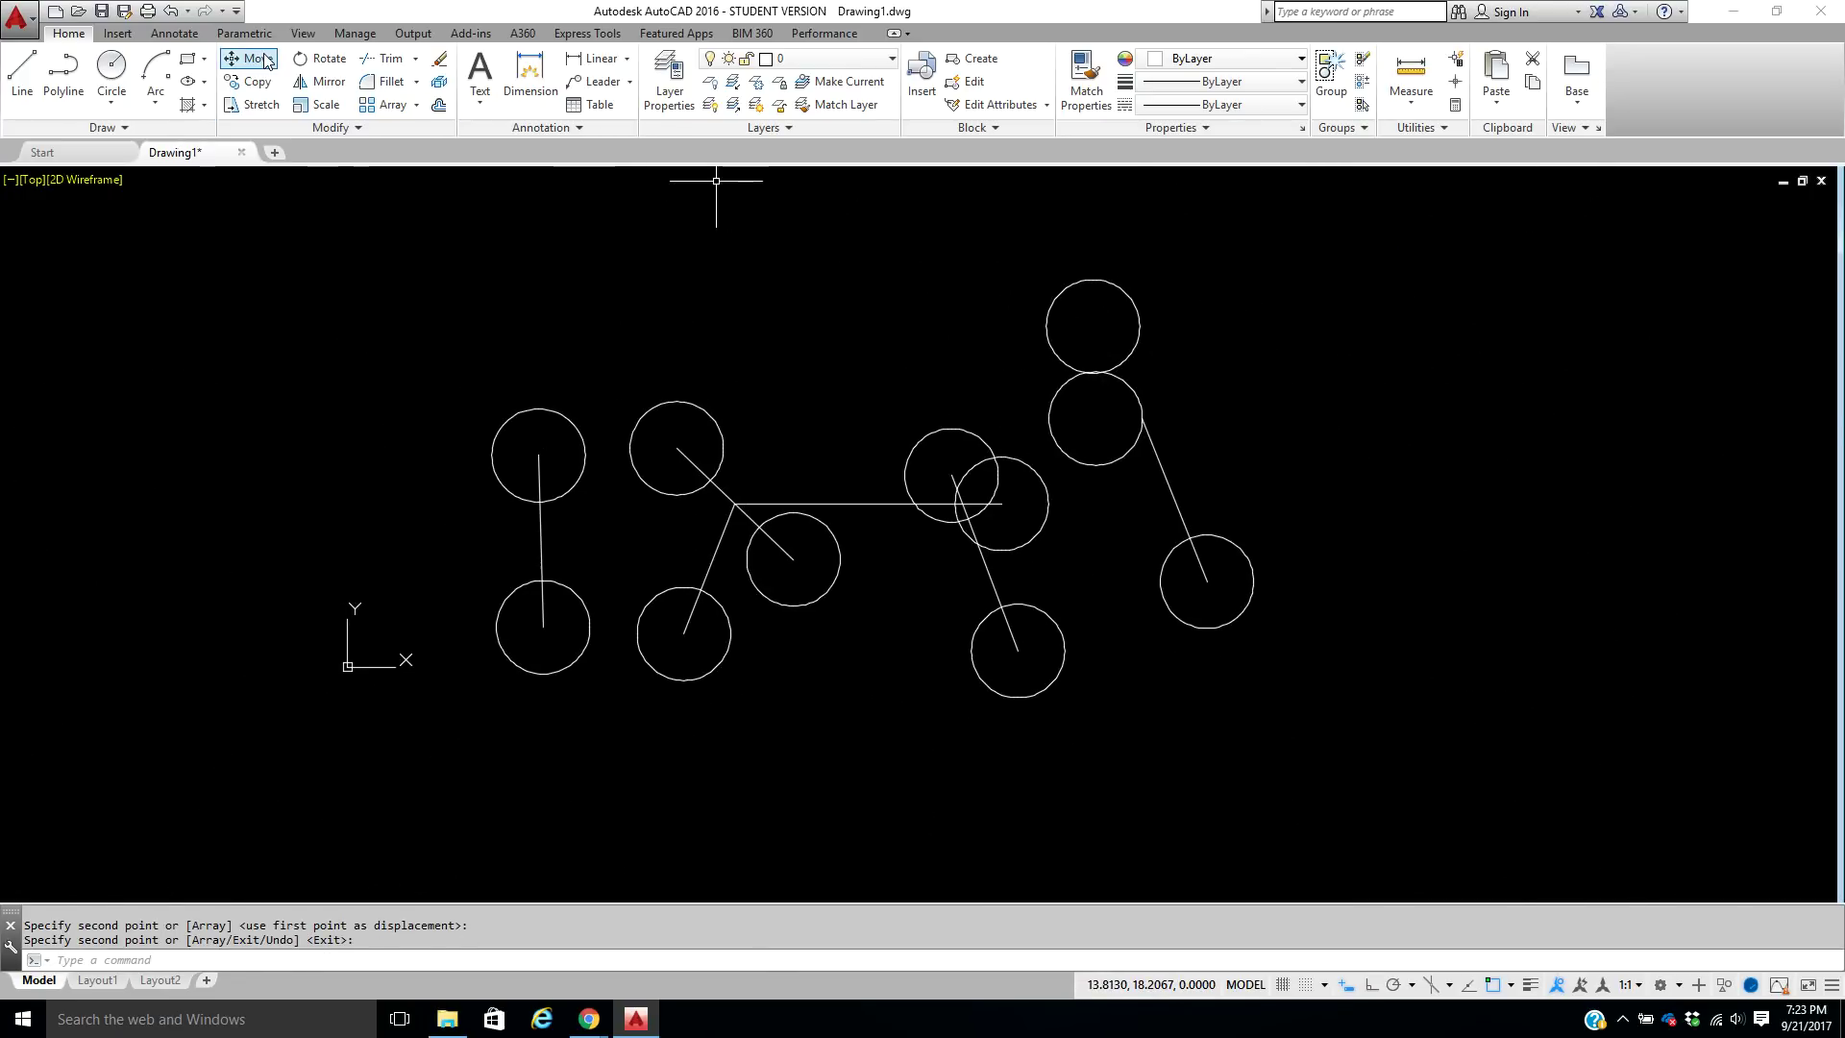
# Copy the upper-left circle from its bottom quadrant onto the neighbouring circle's top.
pyautogui.click(258, 83)
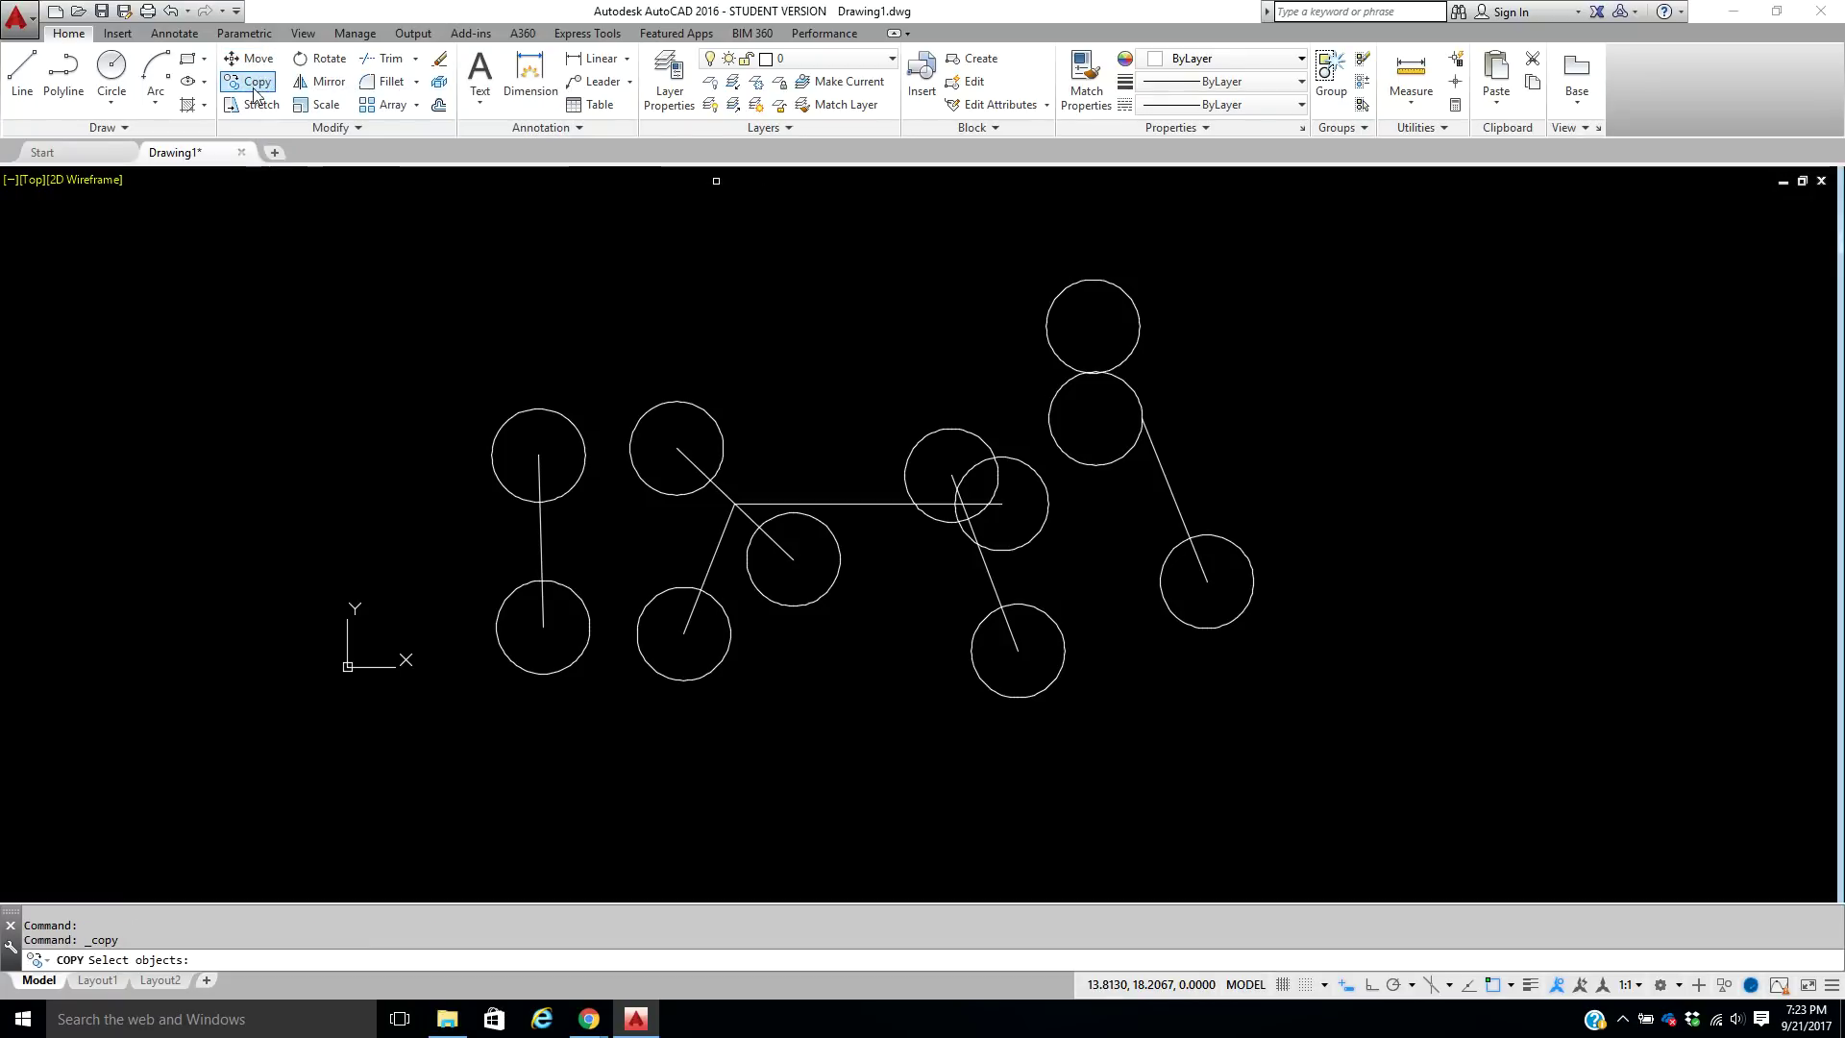
pyautogui.click(555, 411)
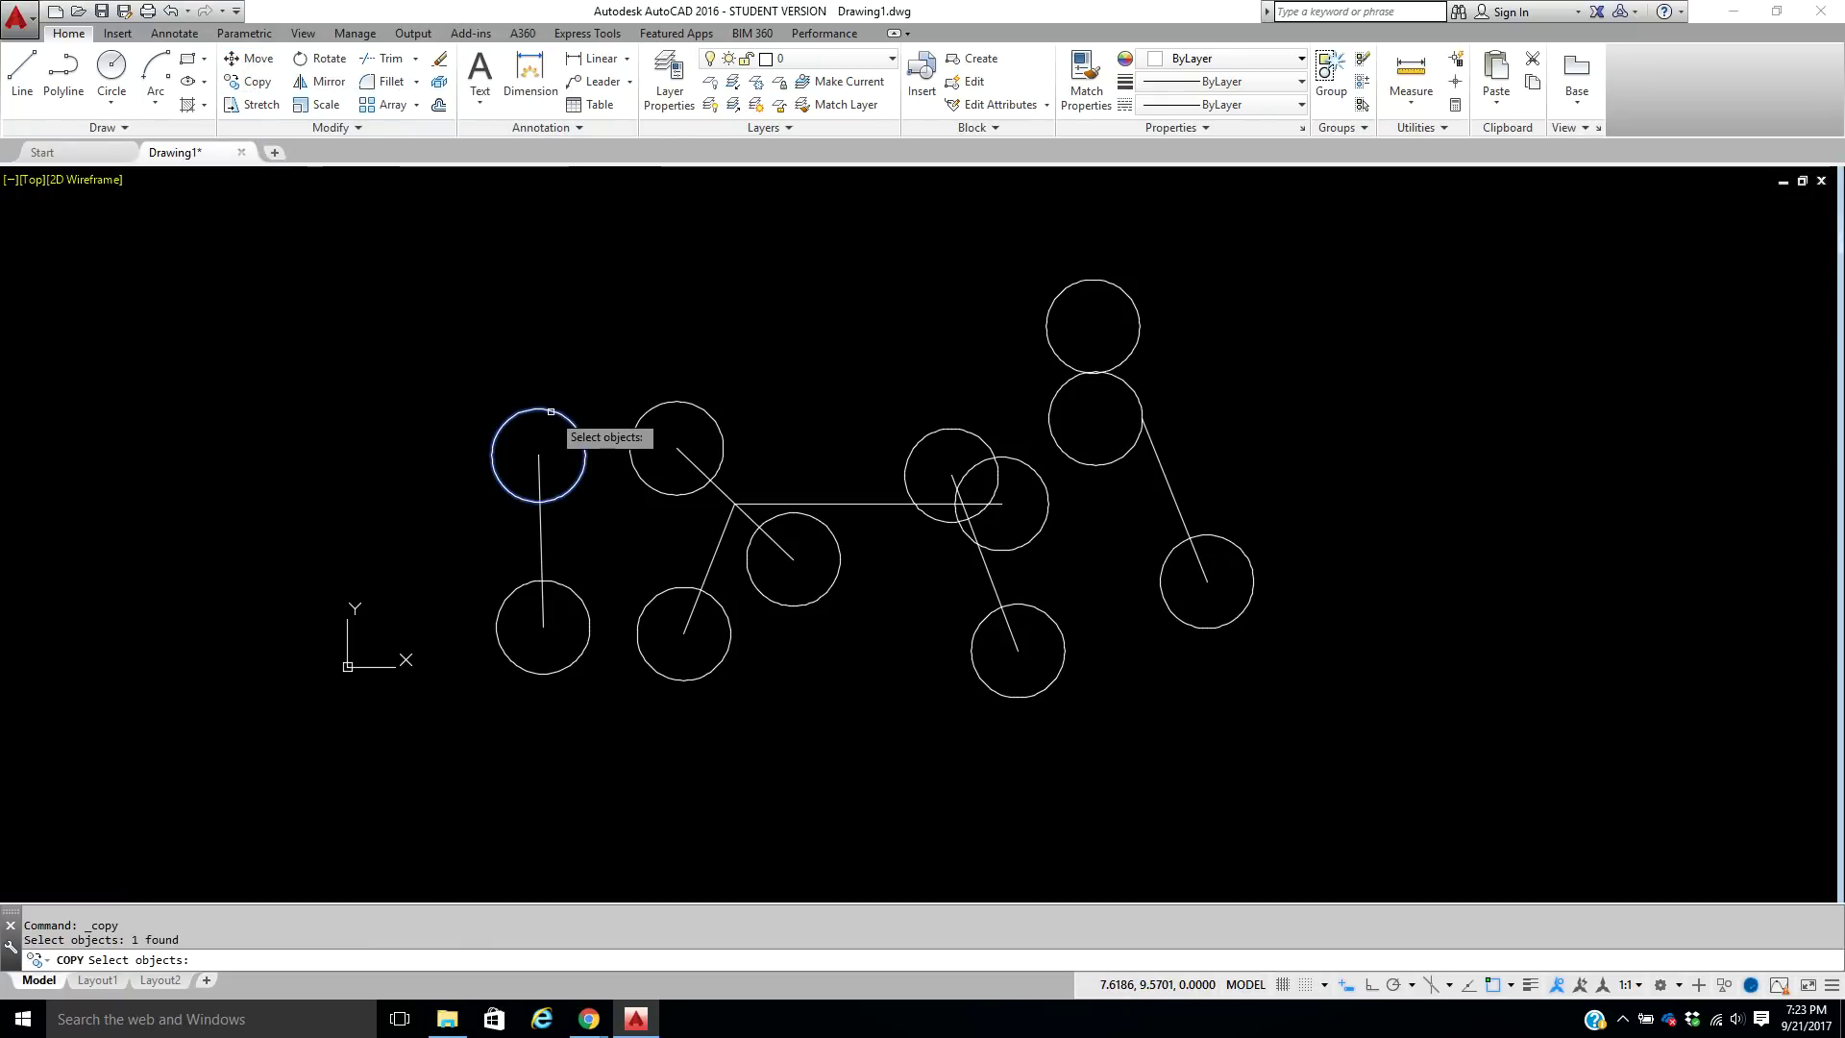
pyautogui.press('Return')
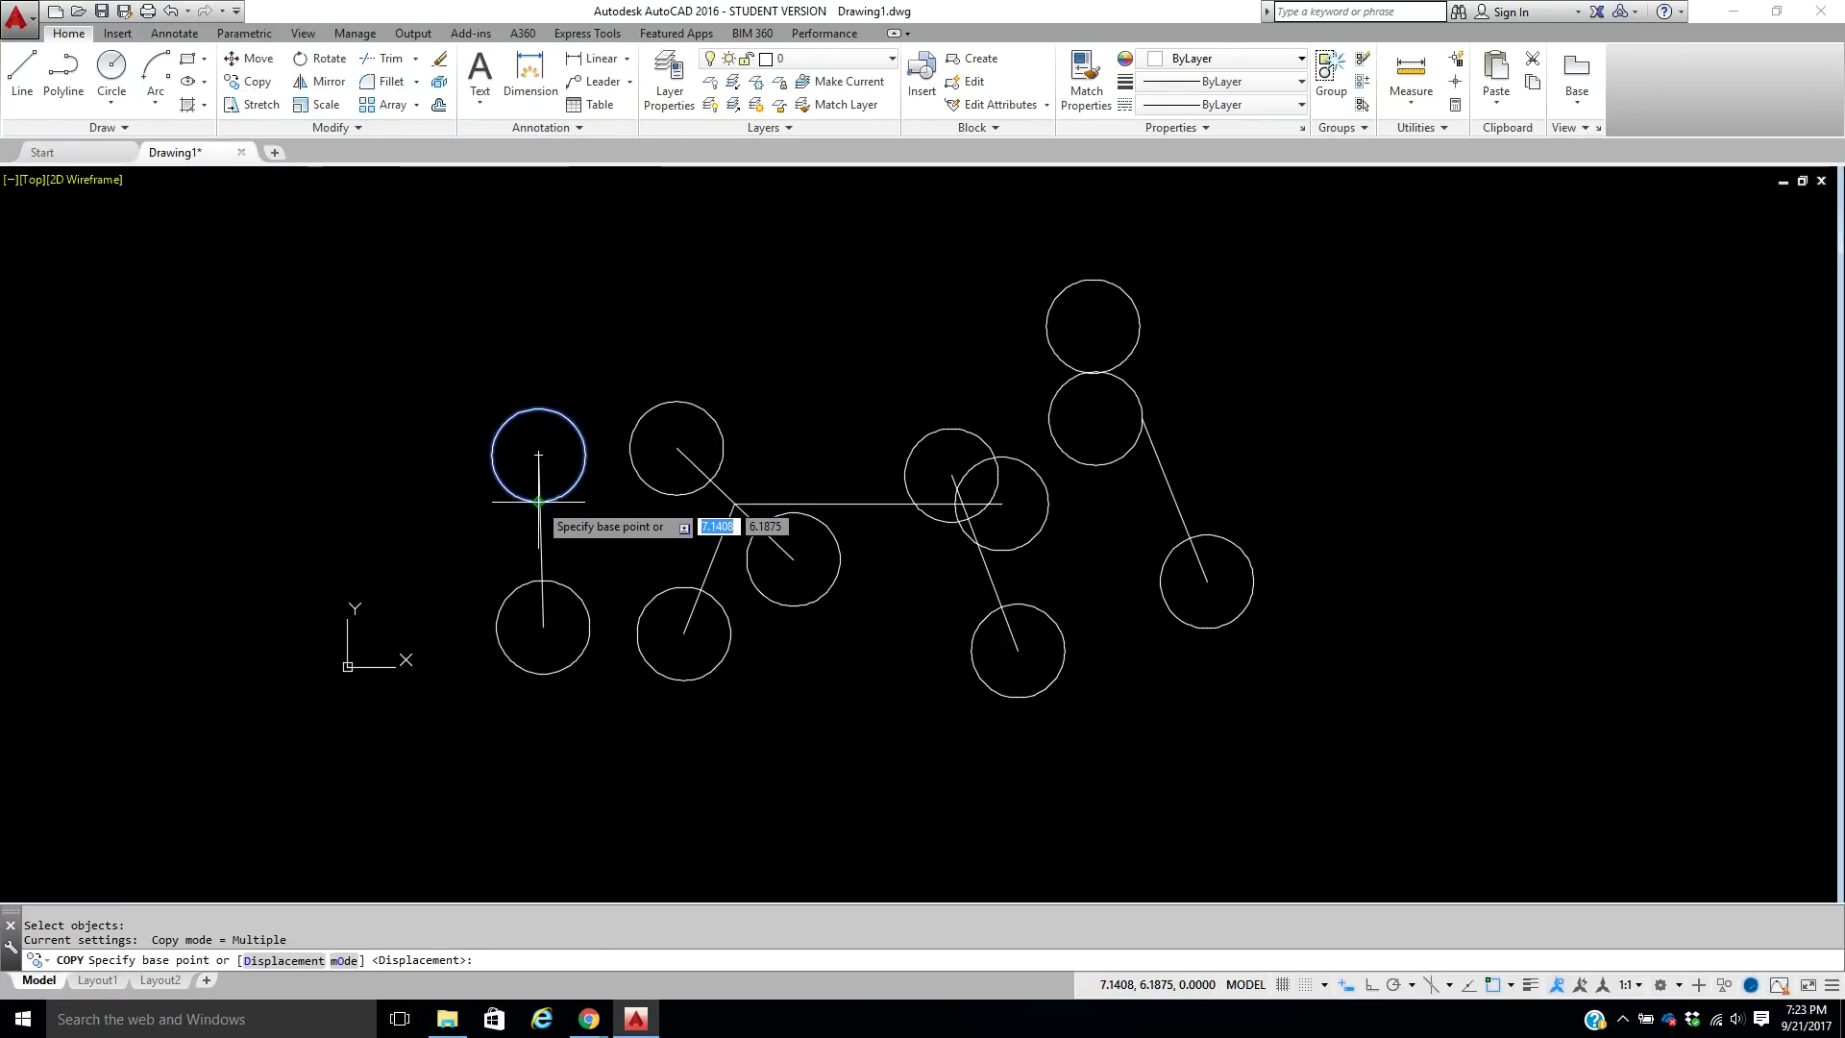
pyautogui.click(539, 501)
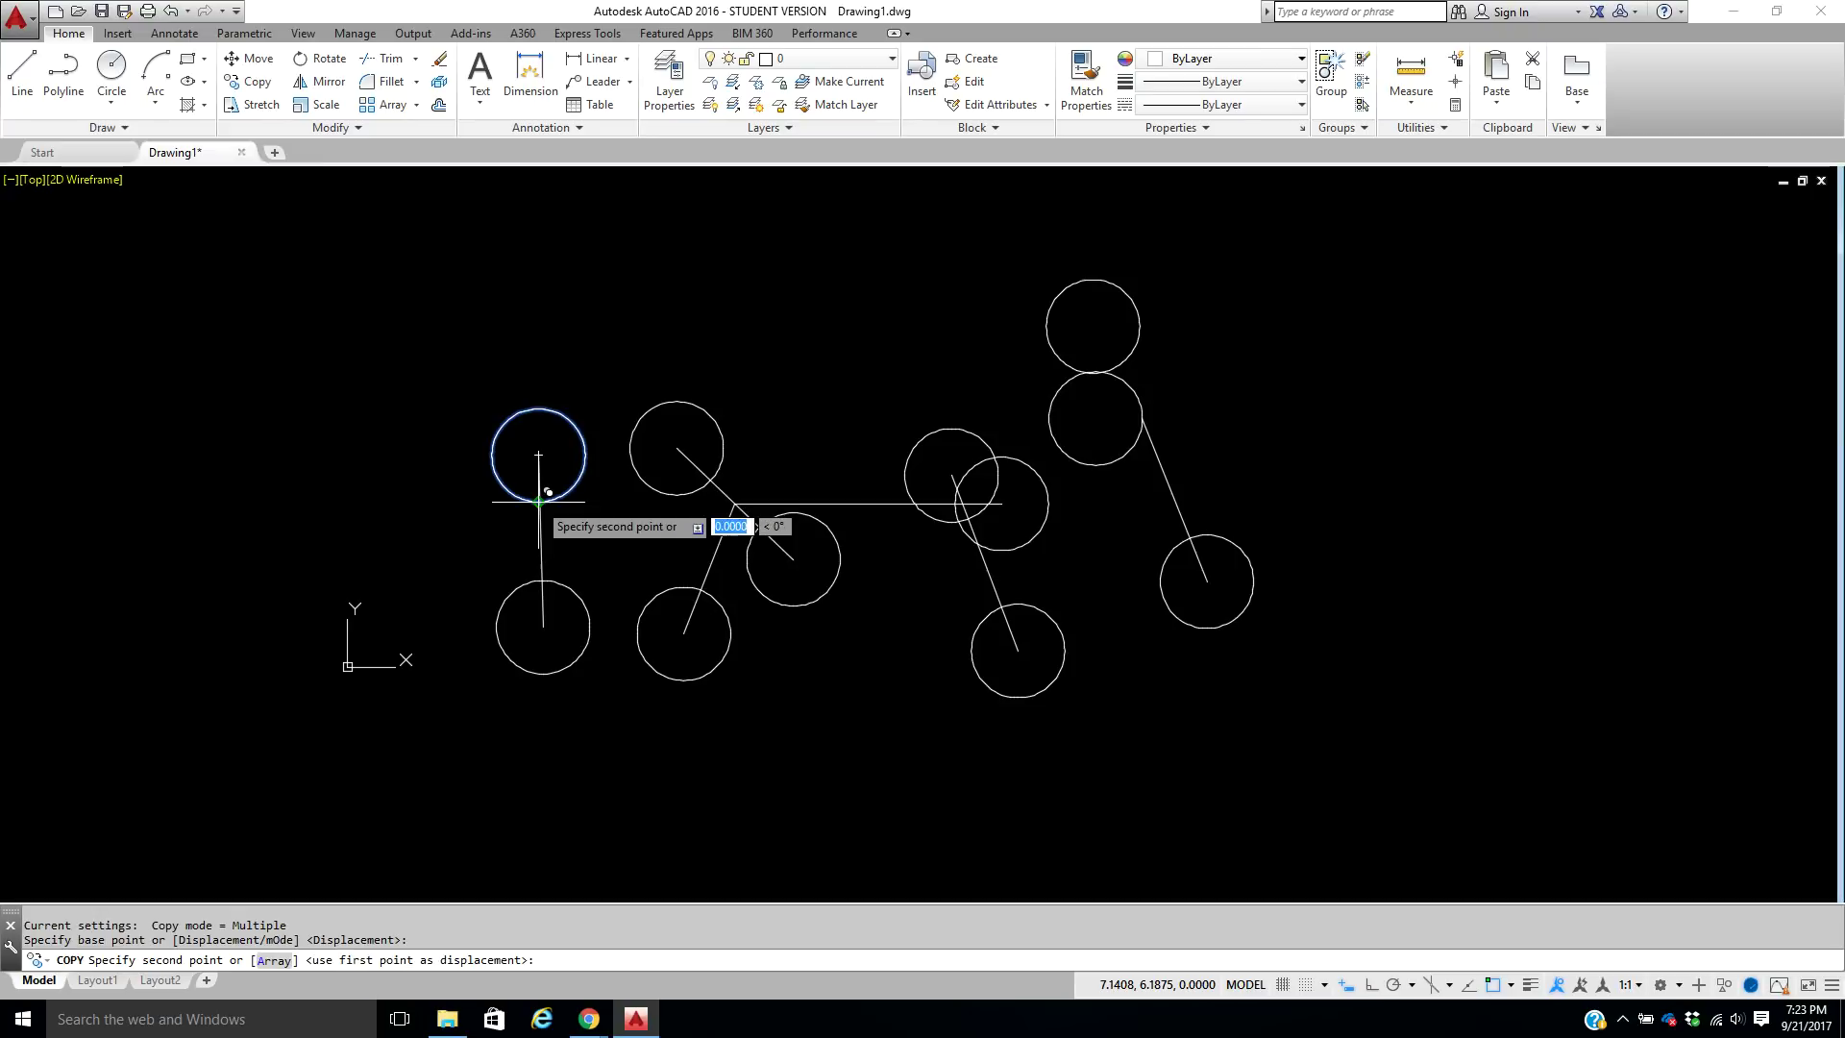
pyautogui.click(676, 402)
pyautogui.rightClick(711, 241)
pyautogui.click(745, 254)
pyautogui.scroll(8, 698, 410)
pyautogui.scroll(2, 611, 340)
pyautogui.scroll(-10, 598, 330)
pyautogui.scroll(-2, 846, 351)
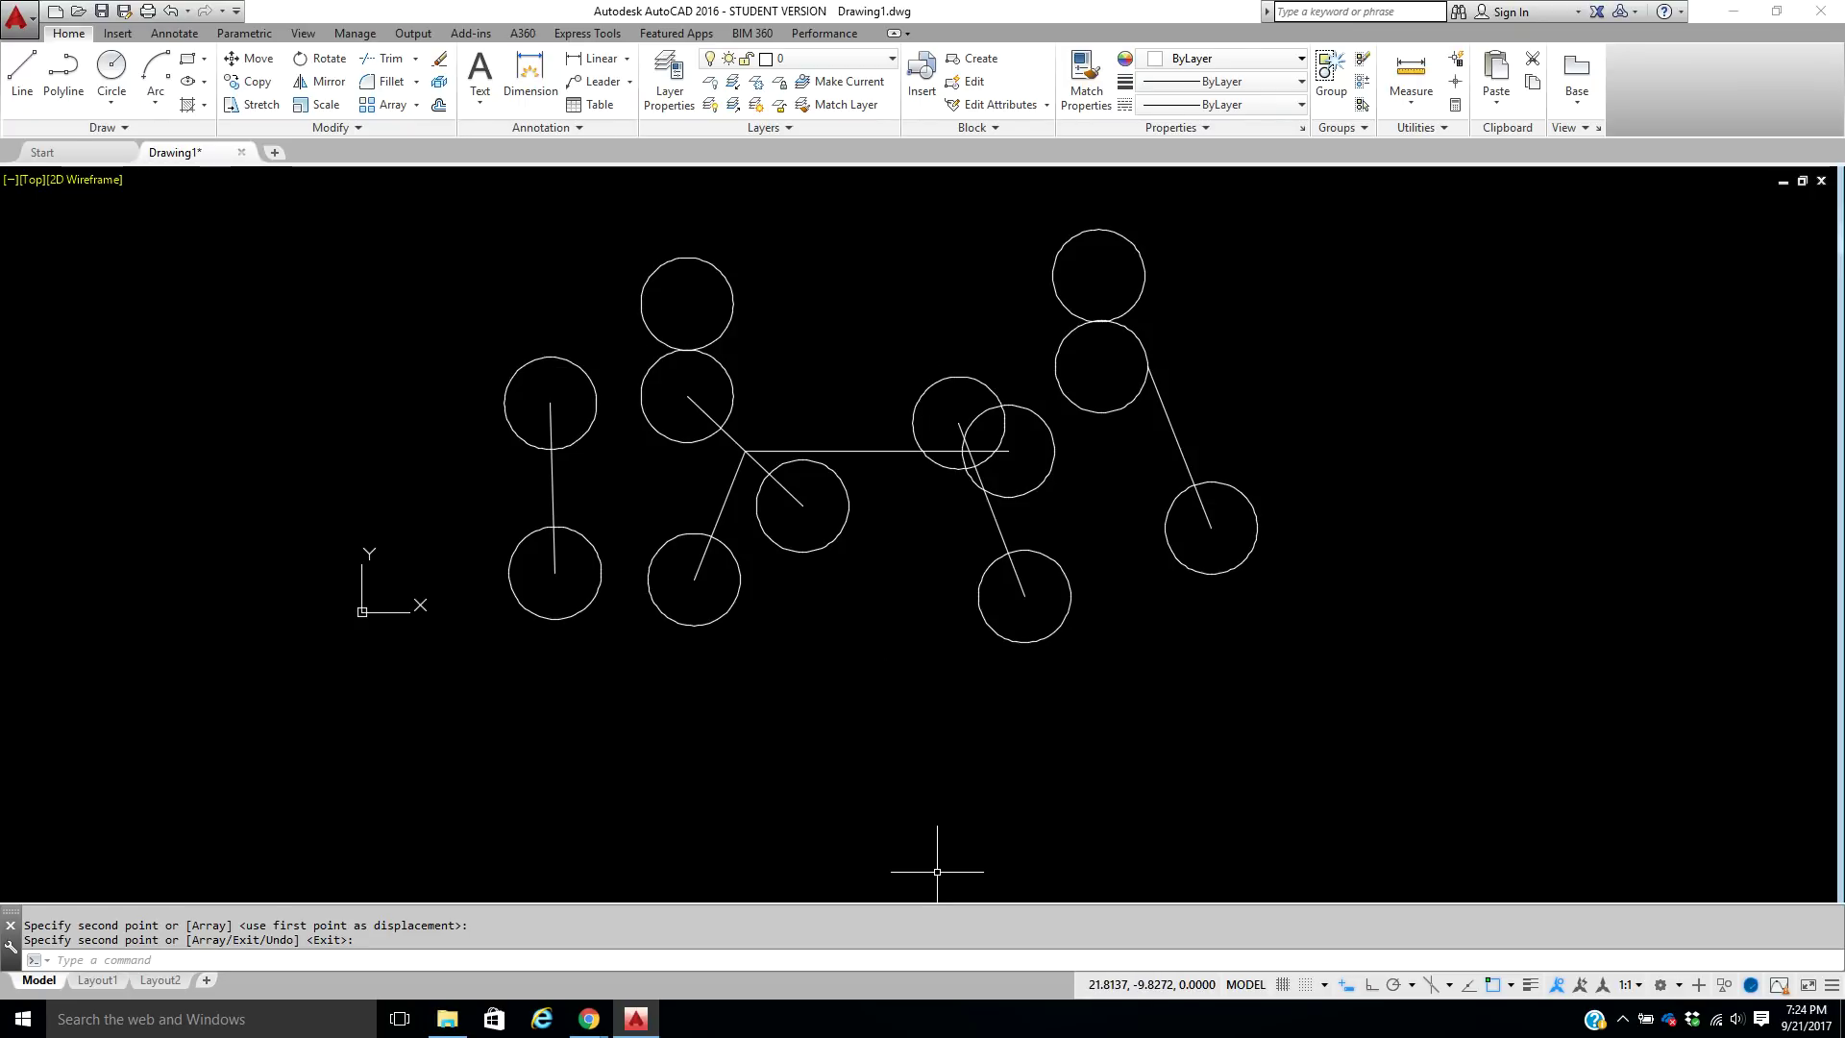
pyautogui.moveTo(590, 1019)
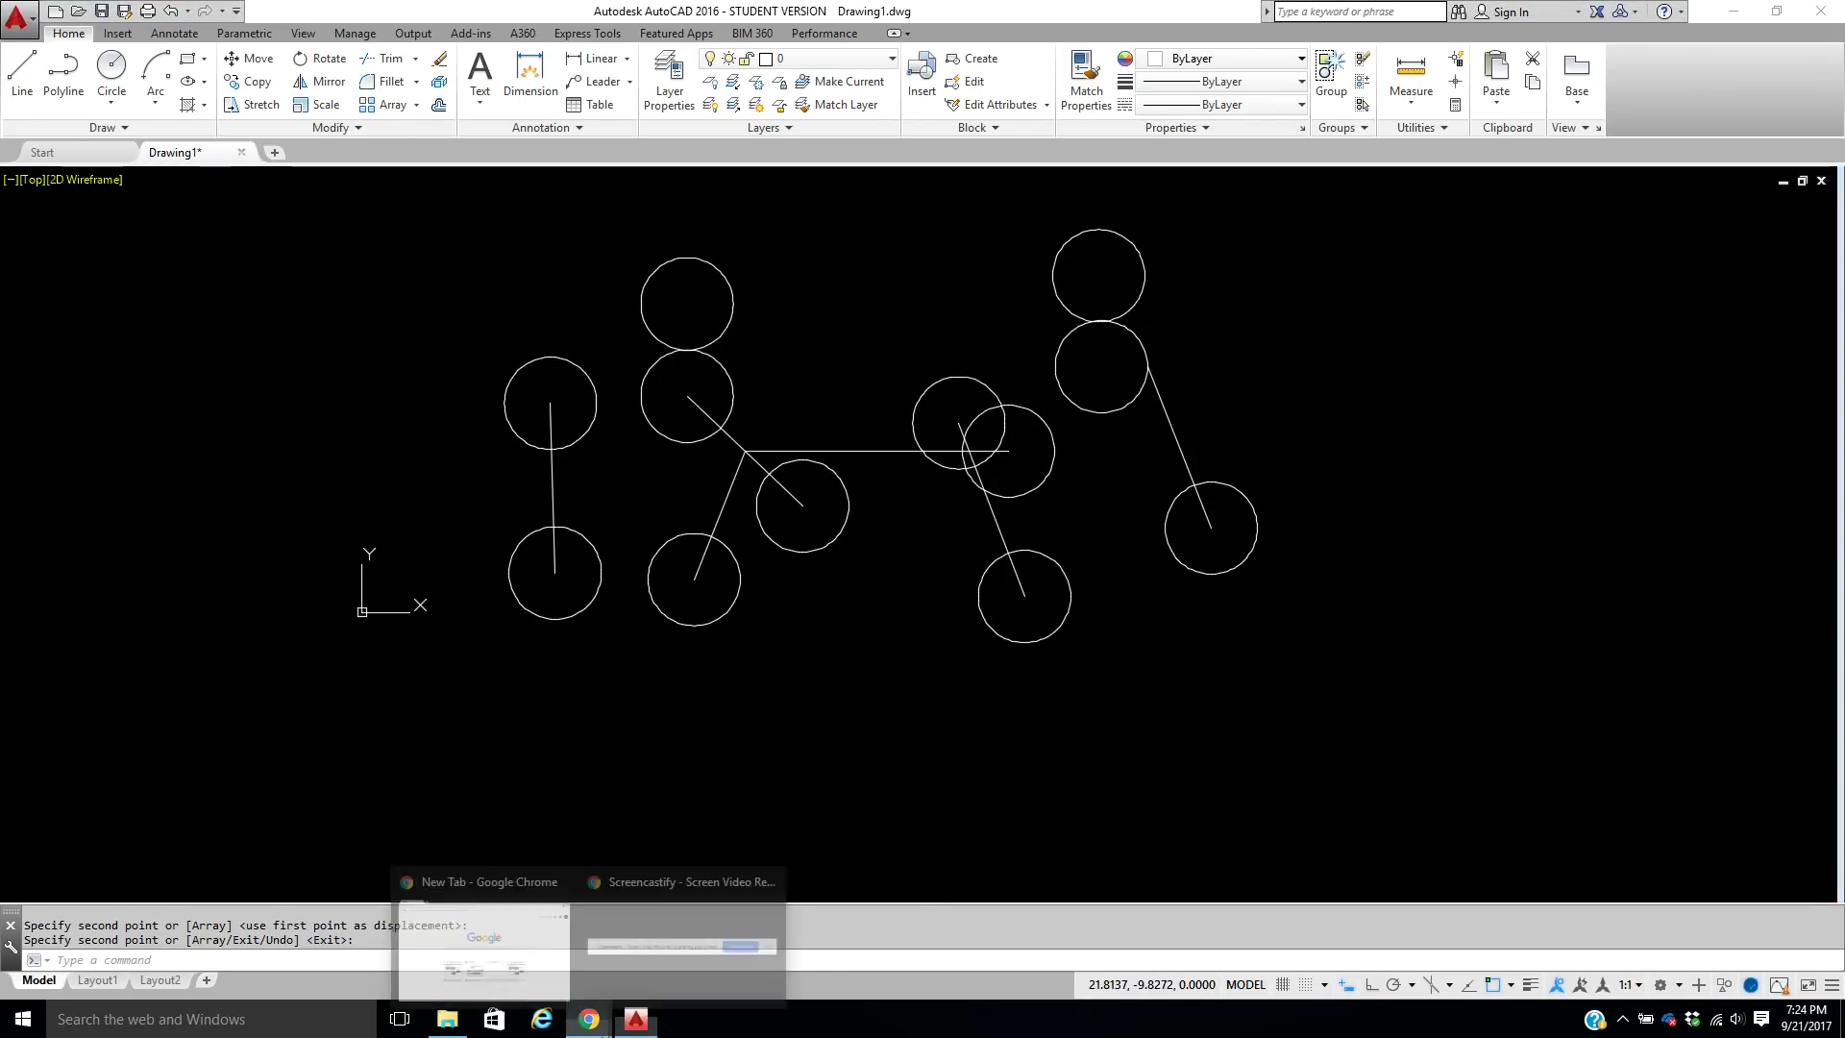